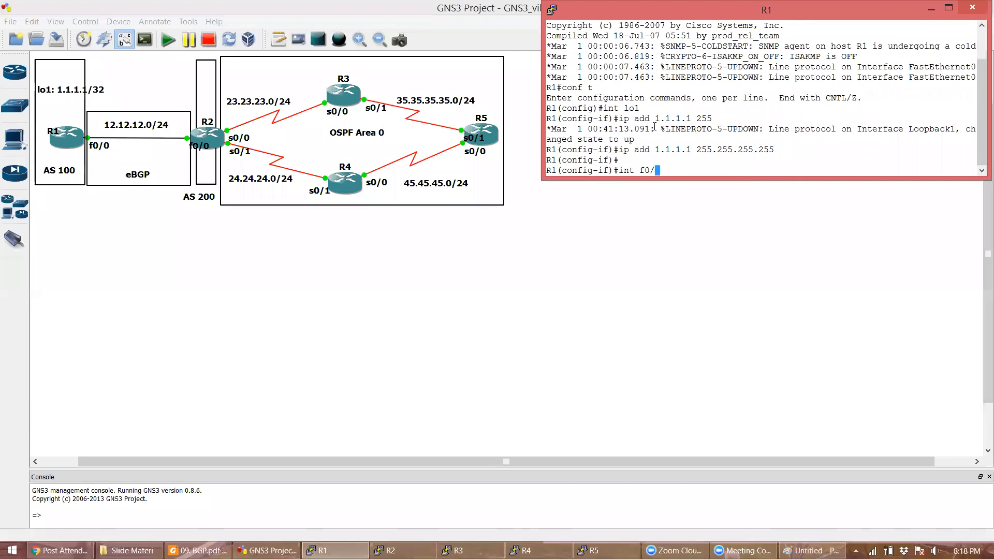
- Give R1's f0/0 the address 12.12.12.1 255.255.255.0 and bring the interface up
{"action": "key", "text": "Return"}
{"action": "type", "text": "ip add 12.12.12."}
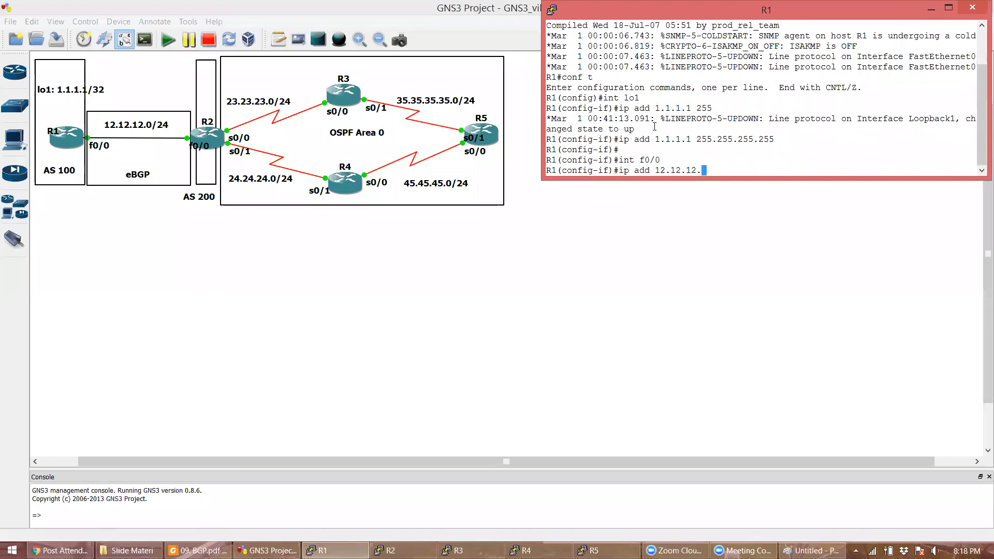
{"action": "type", "text": "1 255.255.255.0"}
{"action": "key", "text": "Return"}
{"action": "type", "text": "no shutdown"}
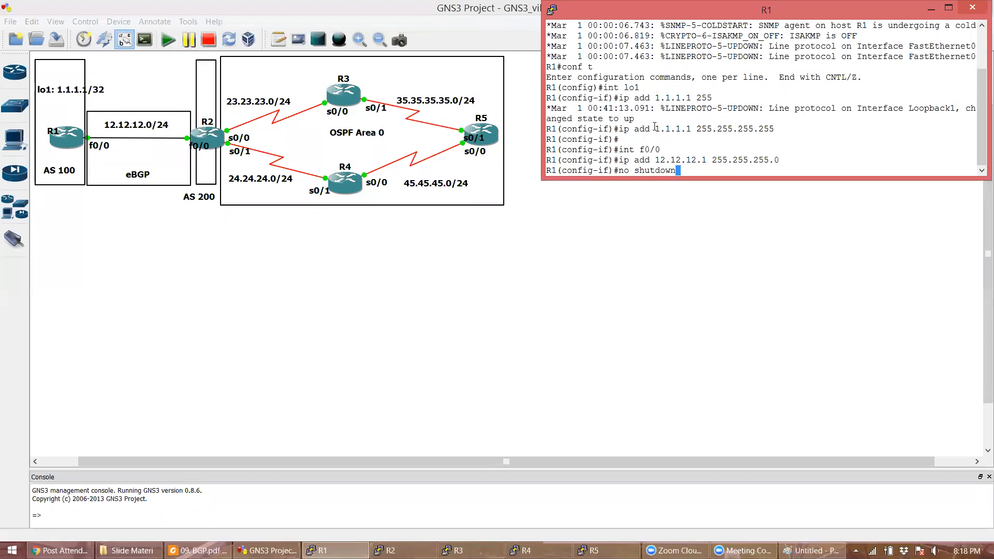
{"action": "key", "text": "Return"}
{"action": "key", "text": "Return"}
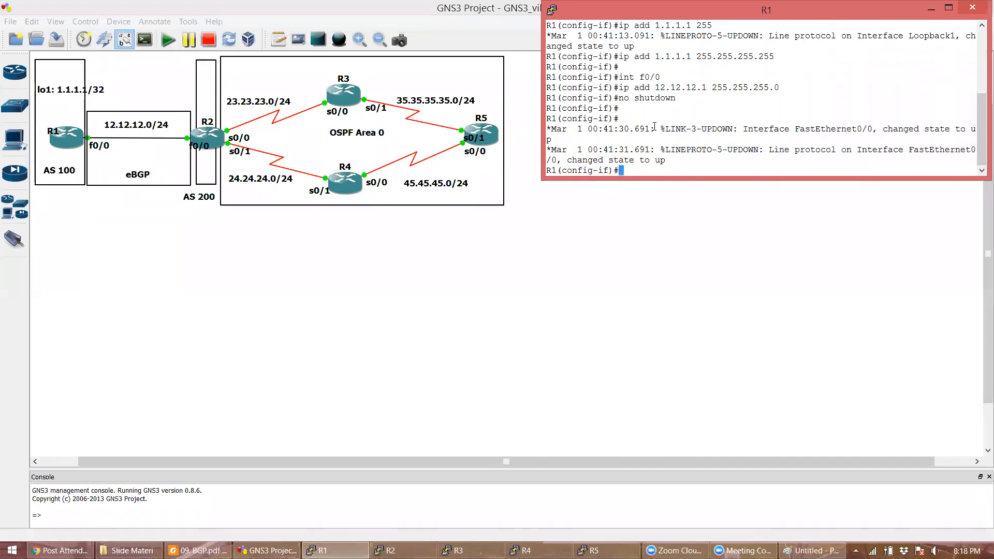
- Start BGP AS 100 on R1 with neighbor 12.12.12.2 in remote AS 200
{"action": "key", "text": "Return"}
{"action": "type", "text": "router bgp"}
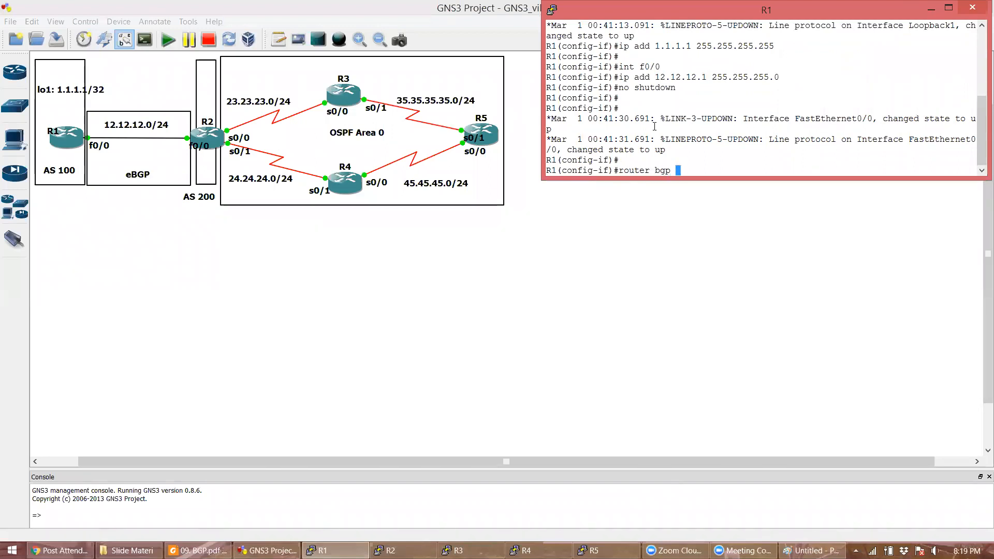
{"action": "type", "text": " 100"}
{"action": "key", "text": "Return"}
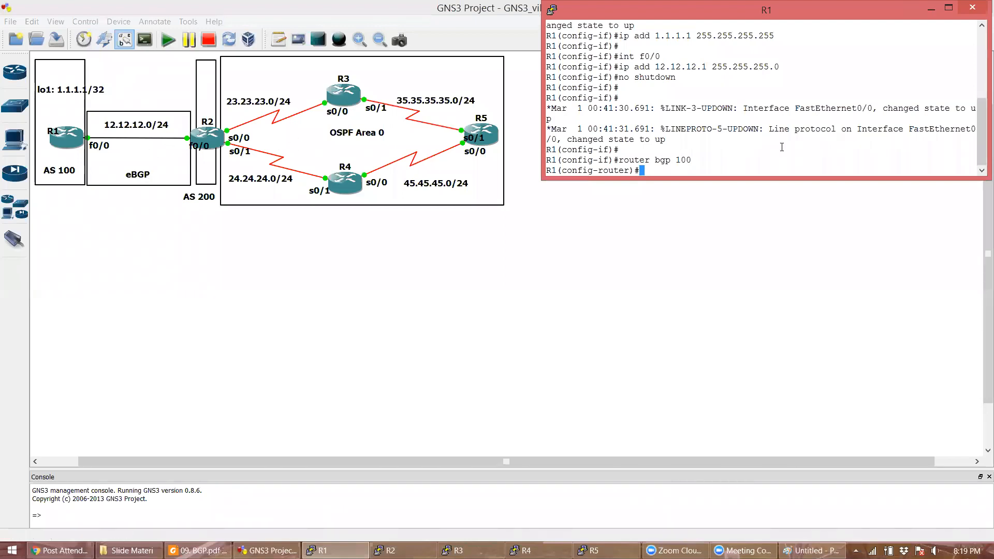
{"action": "type", "text": "neighbor 12.12.12.2 remote"}
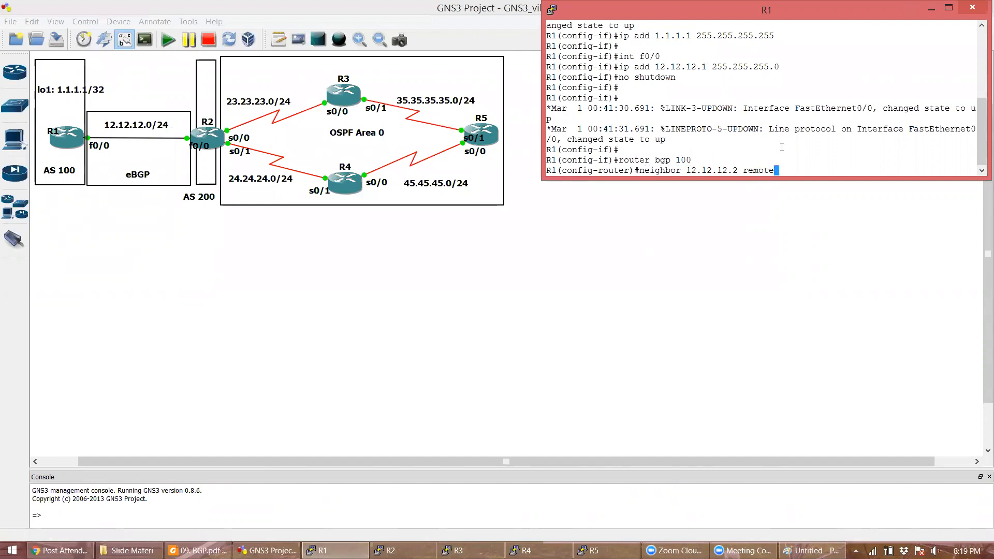
{"action": "type", "text": "-as"}
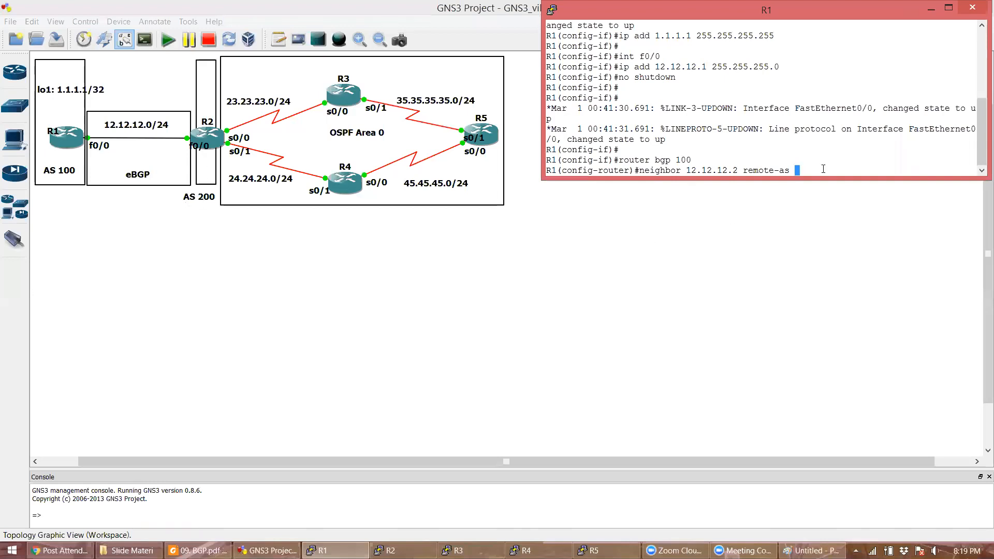
{"action": "type", "text": "200"}
{"action": "key", "text": "Return"}
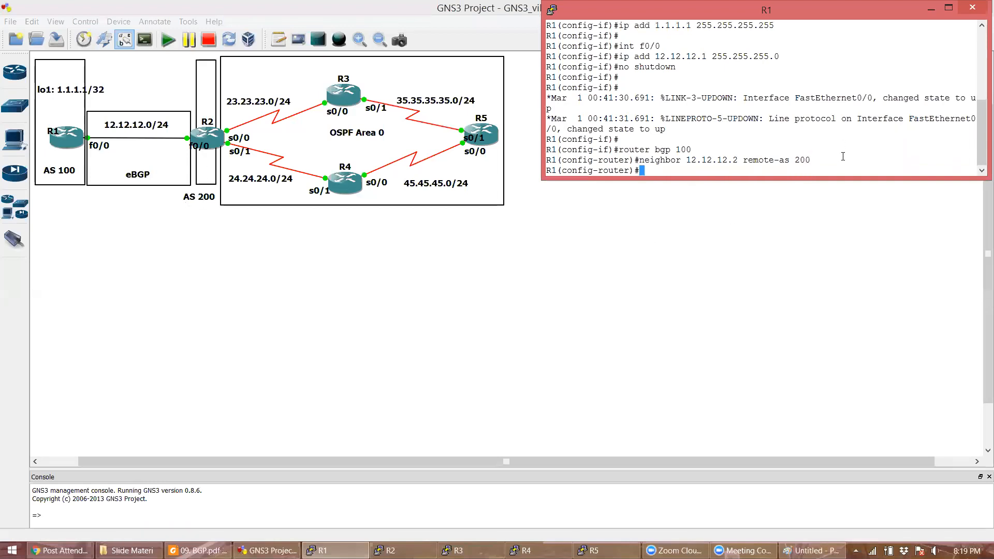
{"action": "key", "text": "Return"}
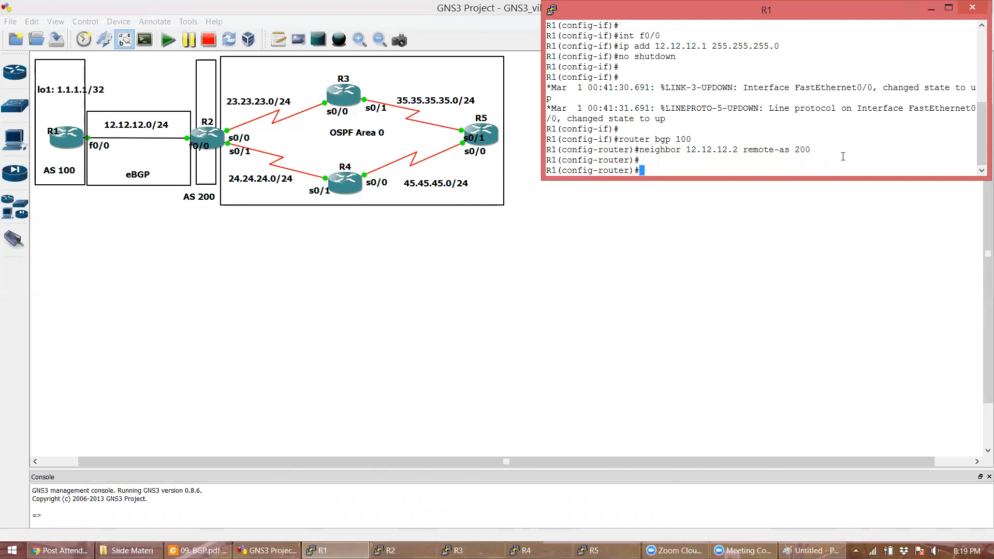
- Highlight R1's neighbor 12.12.12.2 line, then enter global configuration mode on R2 with conf t
{"action": "double_click", "coordinate": [710, 150]}
{"action": "left_click", "coordinate": [710, 150]}
{"action": "left_click", "coordinate": [710, 150]}
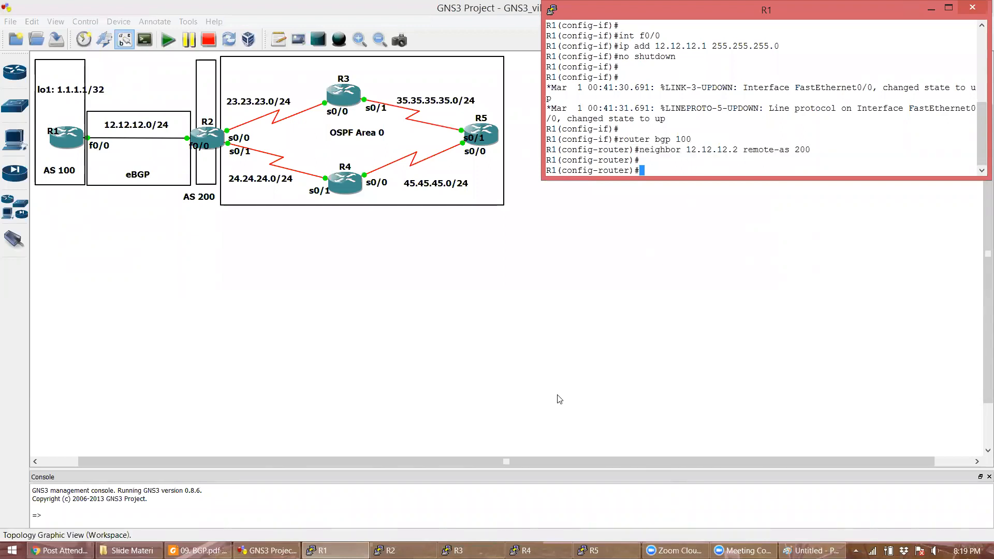
{"action": "left_click", "coordinate": [403, 550]}
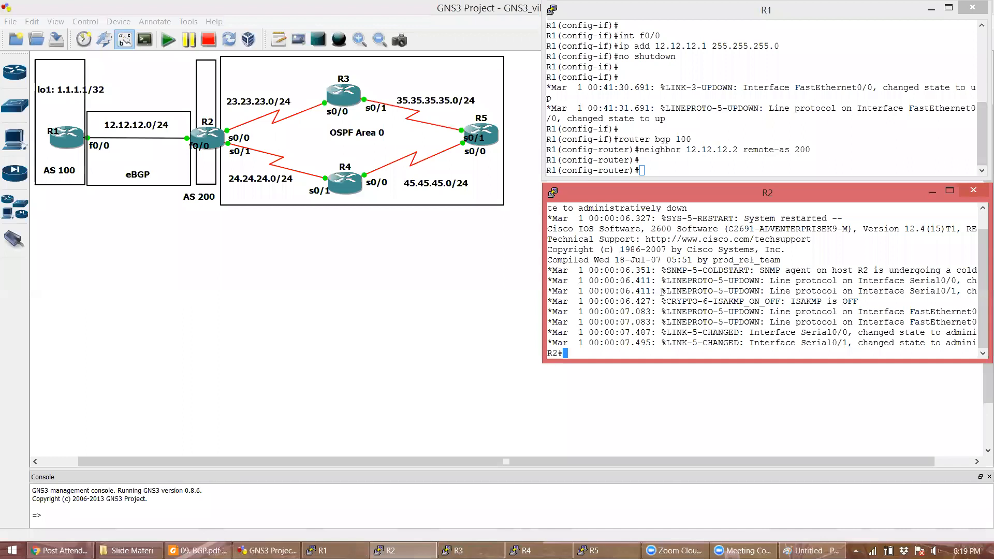
{"action": "key", "text": "Return"}
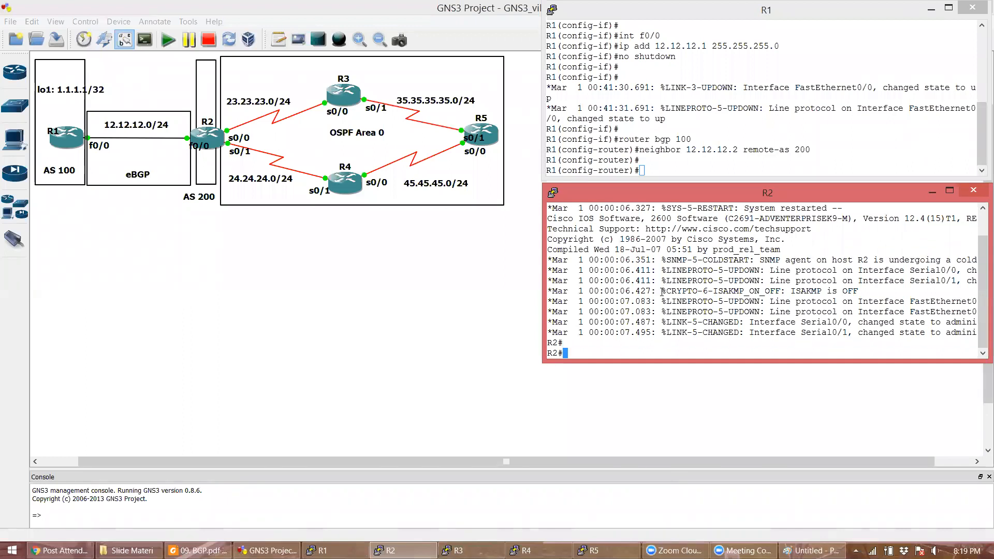
{"action": "type", "text": "conf t"}
{"action": "key", "text": "Return"}
- Address R2's f0/0 as 12.12.12.1 255.255.255.0 and bring it up
{"action": "type", "text": "int "}
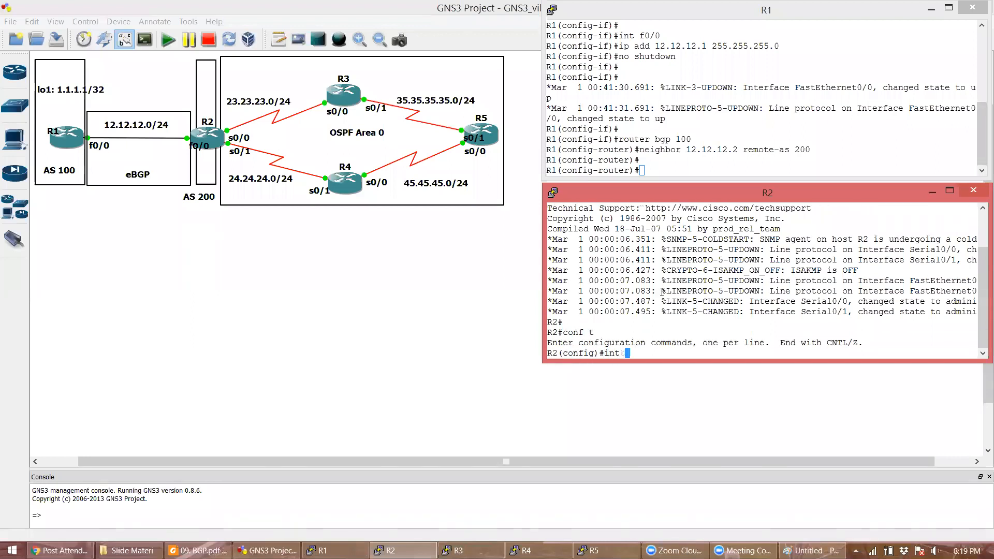
{"action": "type", "text": "f0/0"}
{"action": "key", "text": "Return"}
{"action": "type", "text": "ip "}
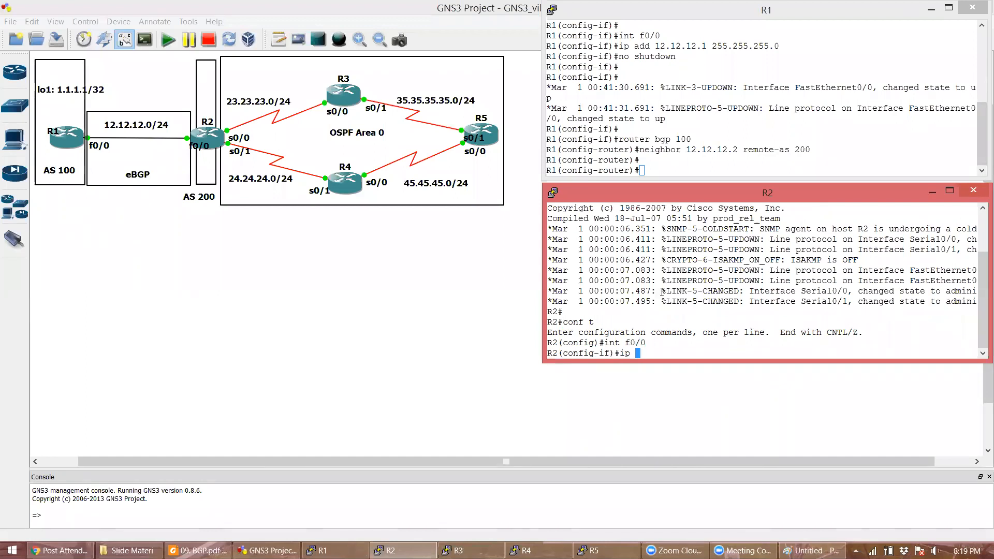
{"action": "type", "text": "add 12.12.12.1 255.255.255.0"}
{"action": "key", "text": "Return"}
{"action": "type", "text": "no shutdown"}
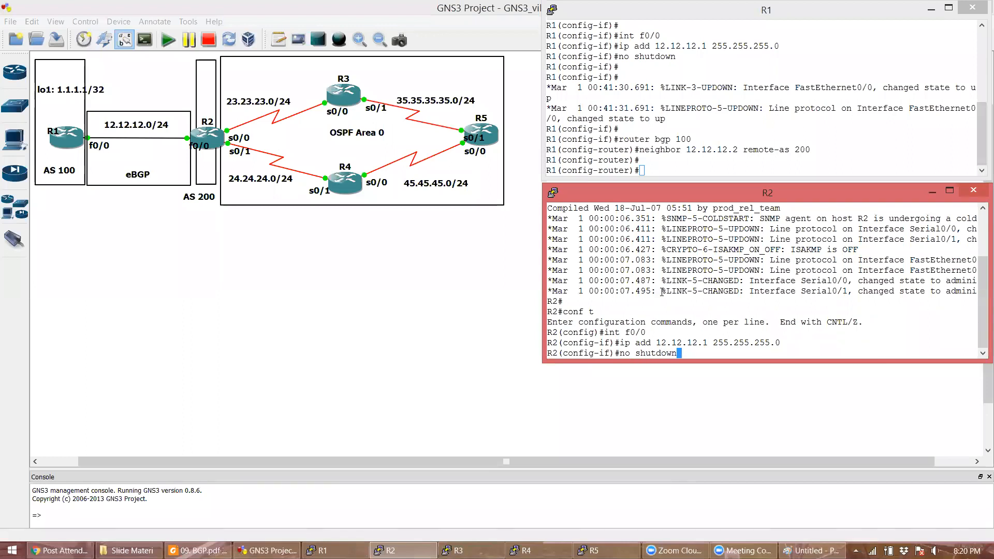
{"action": "key", "text": "Return"}
- Correct R2's f0/0 address to 12.12.12.2/24 after the duplicate-address warning
{"action": "key", "text": "Up"}
{"action": "key", "text": "Up"}
{"action": "key", "text": "Left"}
{"action": "key", "text": "Left"}
{"action": "key", "text": "Left"}
{"action": "key", "text": "Left"}
{"action": "key", "text": "Left"}
{"action": "key", "text": "Left"}
{"action": "key", "text": "Left"}
{"action": "key", "text": "Left"}
{"action": "key", "text": "Left"}
{"action": "key", "text": "Left"}
{"action": "key", "text": "Left"}
{"action": "key", "text": "Left"}
{"action": "key", "text": "Left"}
{"action": "key", "text": "Left"}
{"action": "key", "text": "Left"}
{"action": "key", "text": "Left"}
{"action": "key", "text": "Left"}
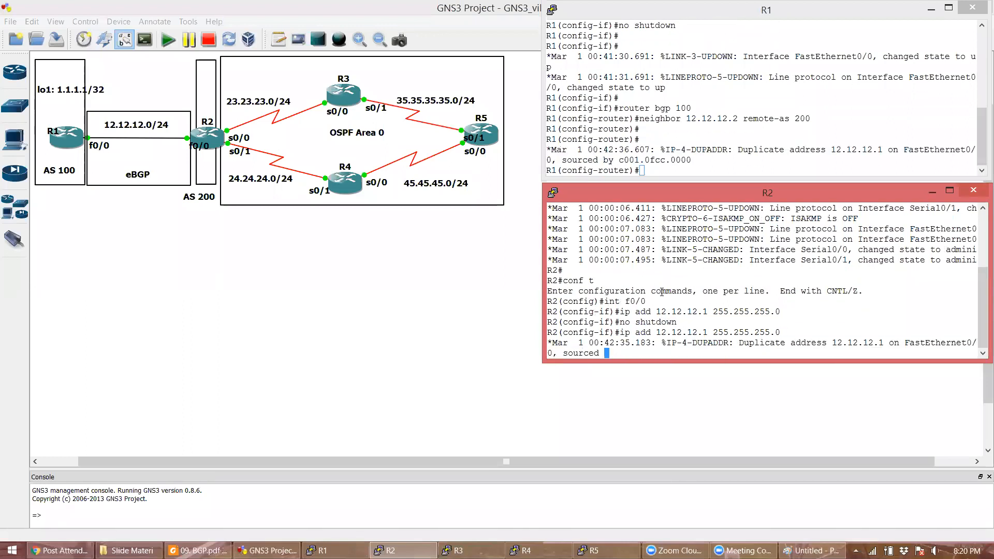
{"action": "key", "text": "Right"}
{"action": "key", "text": "Right"}
{"action": "key", "text": "Right"}
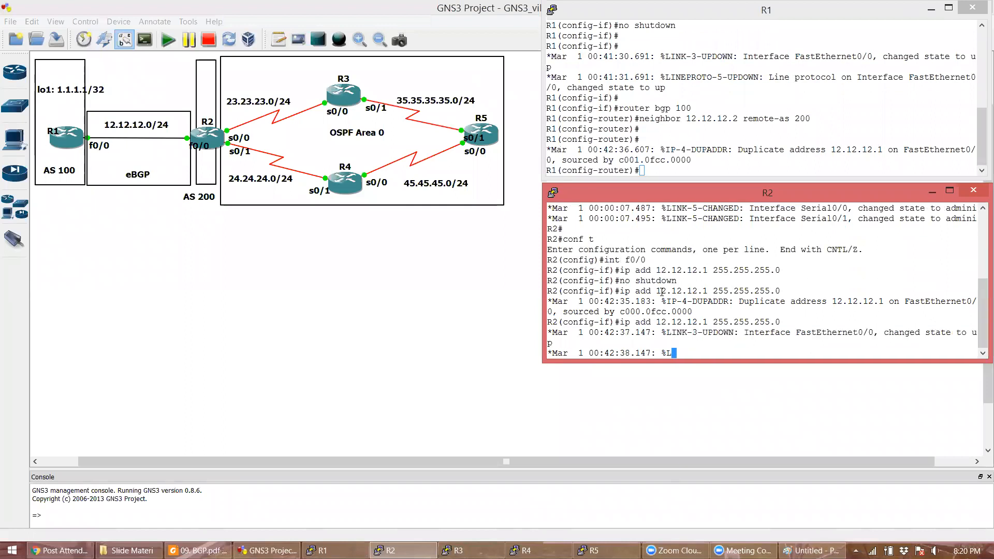
{"action": "key", "text": "BackSpace"}
{"action": "type", "text": "2"}
{"action": "key", "text": "Return"}
{"action": "key", "text": "Return"}
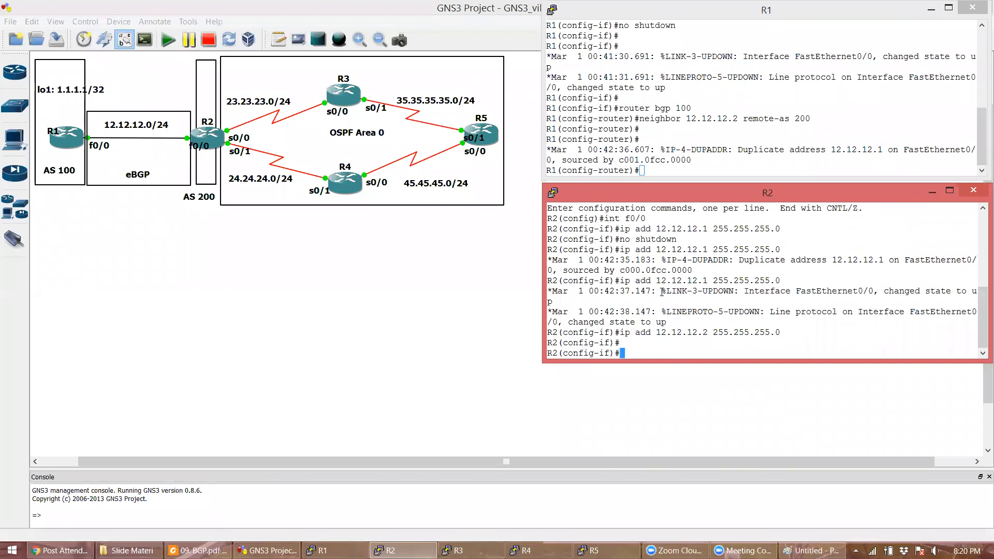
{"action": "triple_click", "coordinate": [707, 261]}
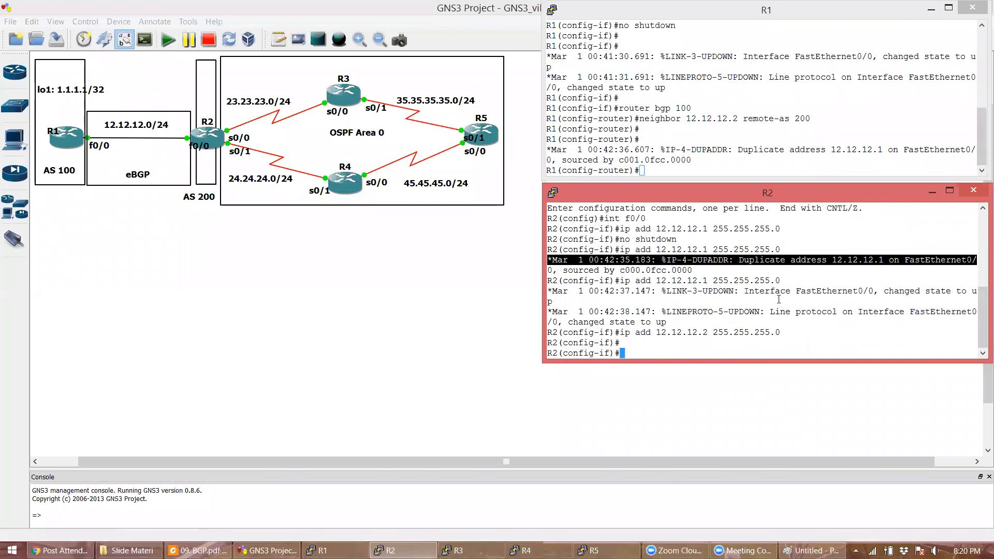
{"action": "left_click", "coordinate": [778, 300]}
- Ping R1 at 12.12.12.1 from R2 twice to confirm connectivity
{"action": "type", "text": "do ping 12.12.12.1"}
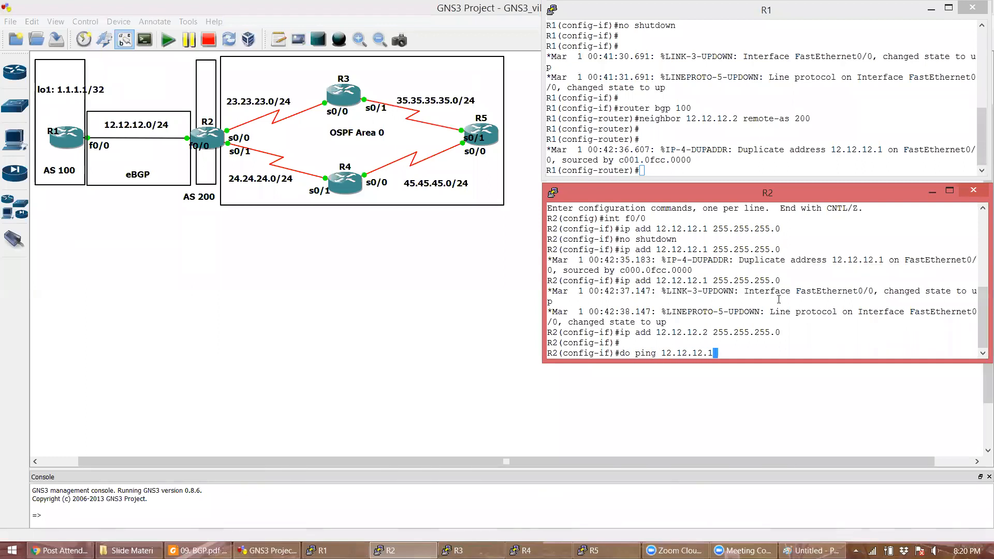
{"action": "key", "text": "Return"}
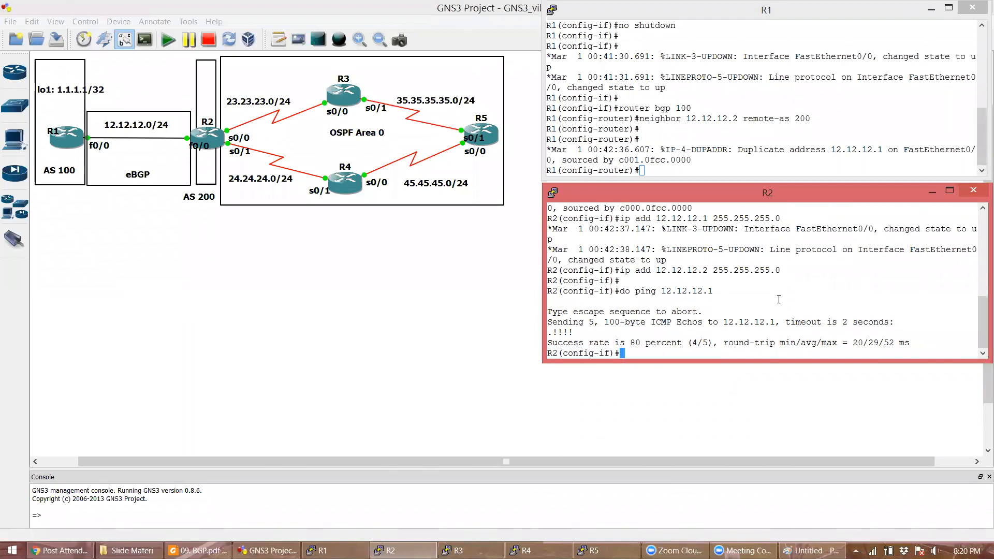
{"action": "key", "text": "Up"}
{"action": "key", "text": "Return"}
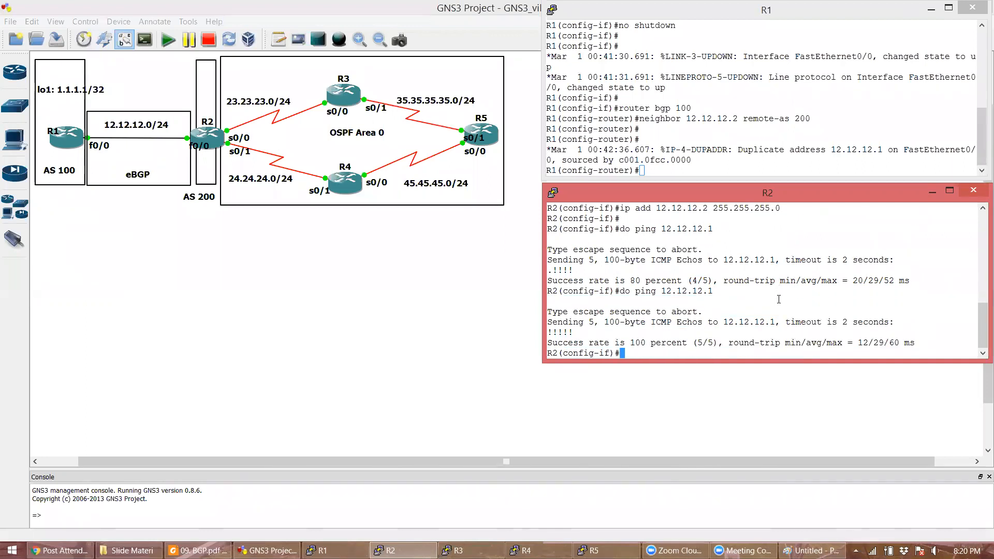
{"action": "key", "text": "Return"}
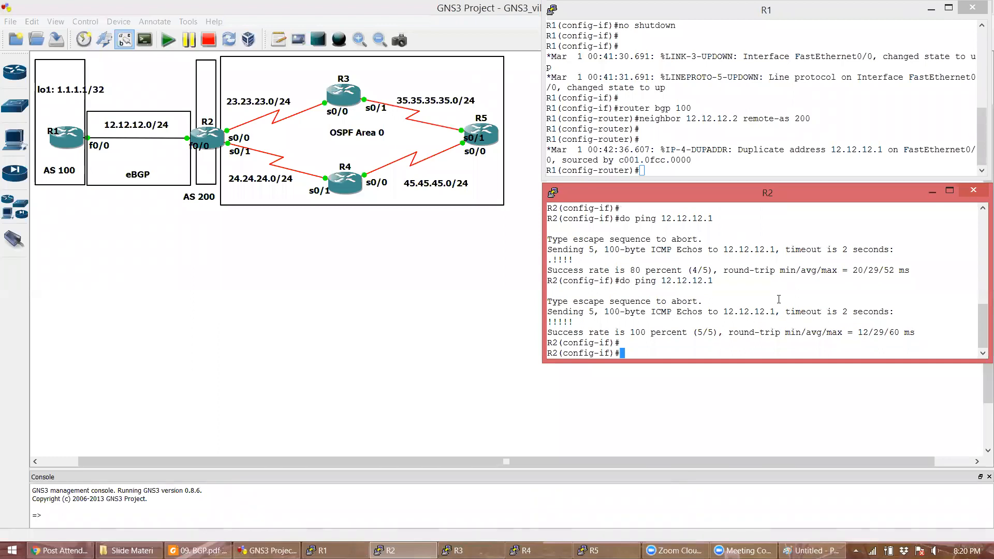
- Start BGP AS 200 on R2 with neighbor 12.12.12.1 in remote AS 100
{"action": "type", "text": "router bpg"}
{"action": "key", "text": "BackSpace"}
{"action": "key", "text": "BackSpace"}
{"action": "key", "text": "BackSpace"}
{"action": "type", "text": "gp 200"}
{"action": "key", "text": "Return"}
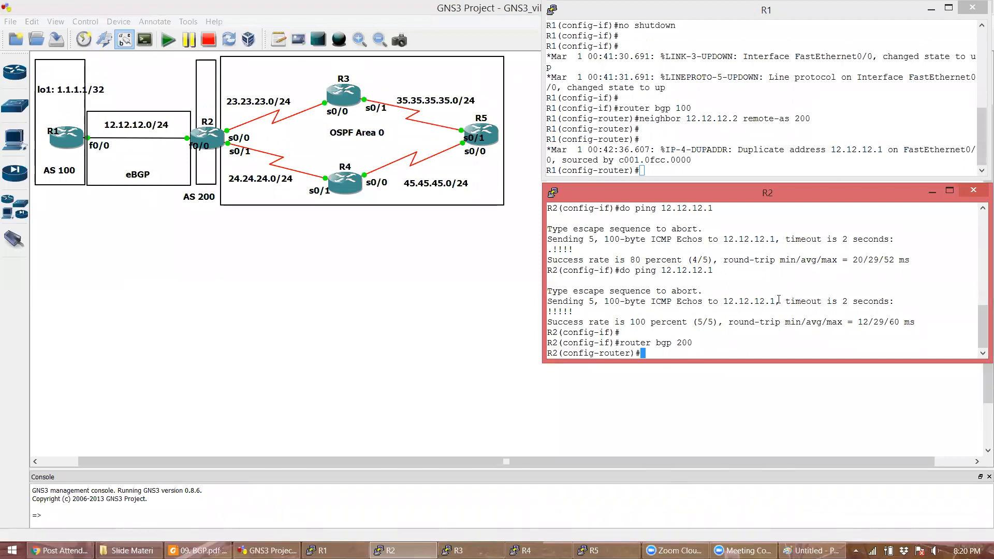
{"action": "type", "text": "neighbor 12.12.12.1 remote-as "}
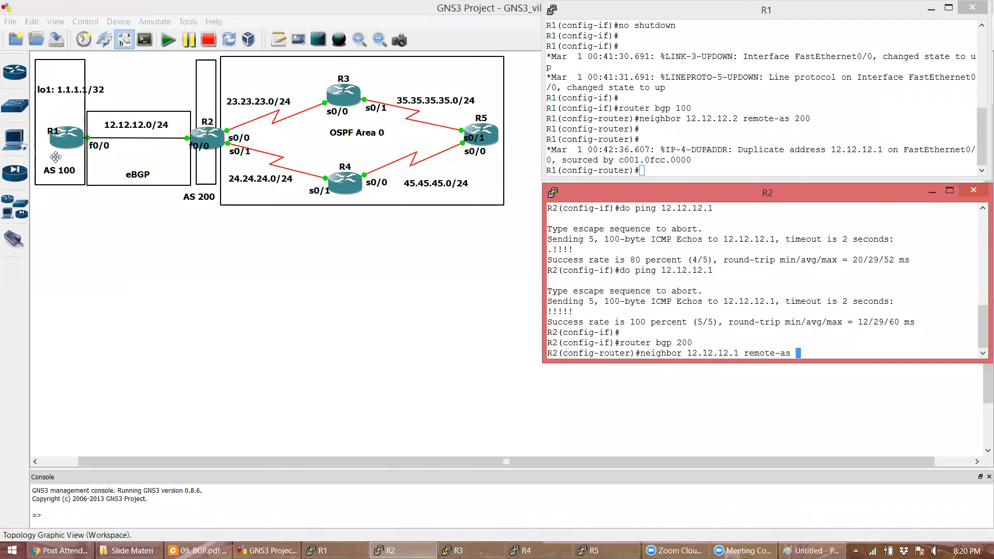
{"action": "type", "text": "100"}
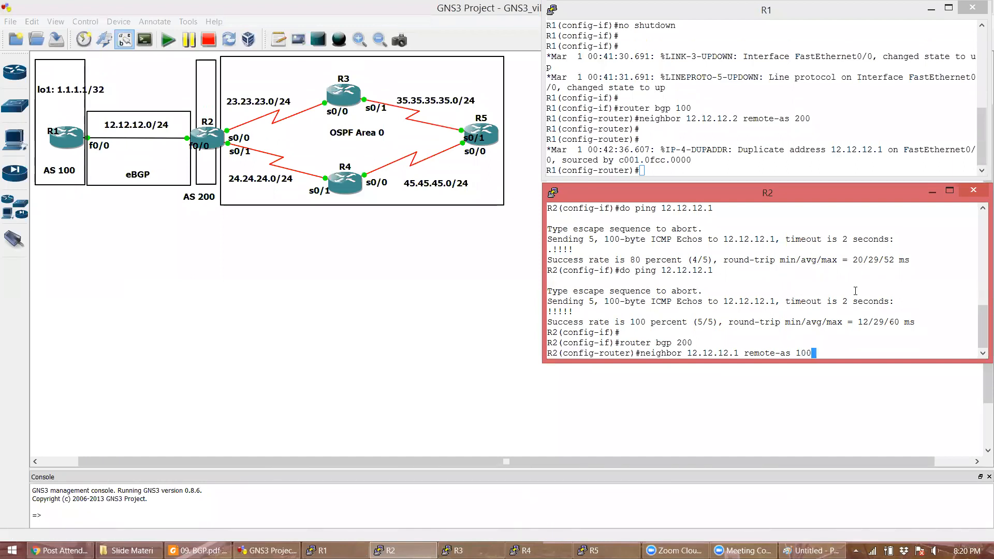
{"action": "key", "text": "Return"}
{"action": "key", "text": "Return"}
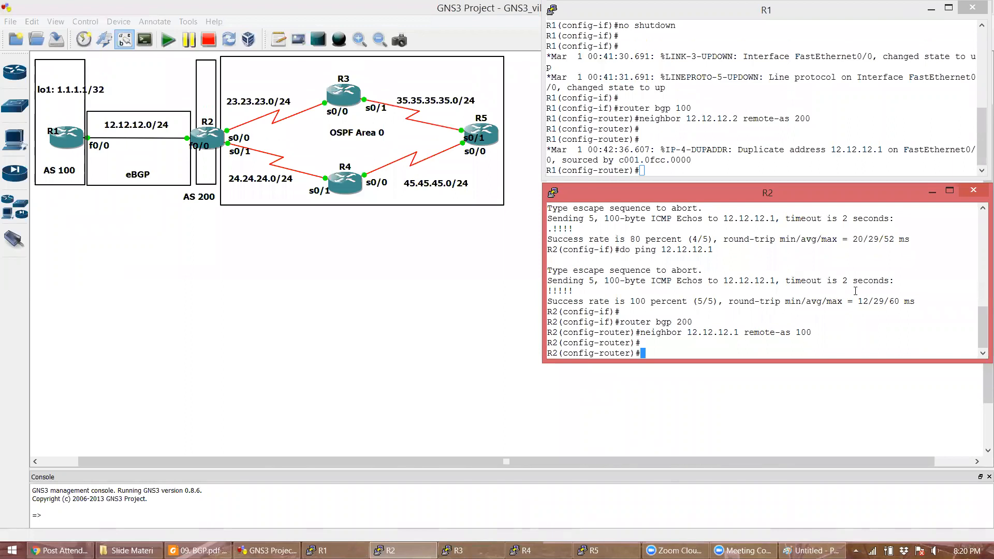
- Inspect the BGP neighbor Up messages for 12.12.12.2 on R1 and 12.12.12.1 on R2
{"action": "left_click", "coordinate": [854, 137]}
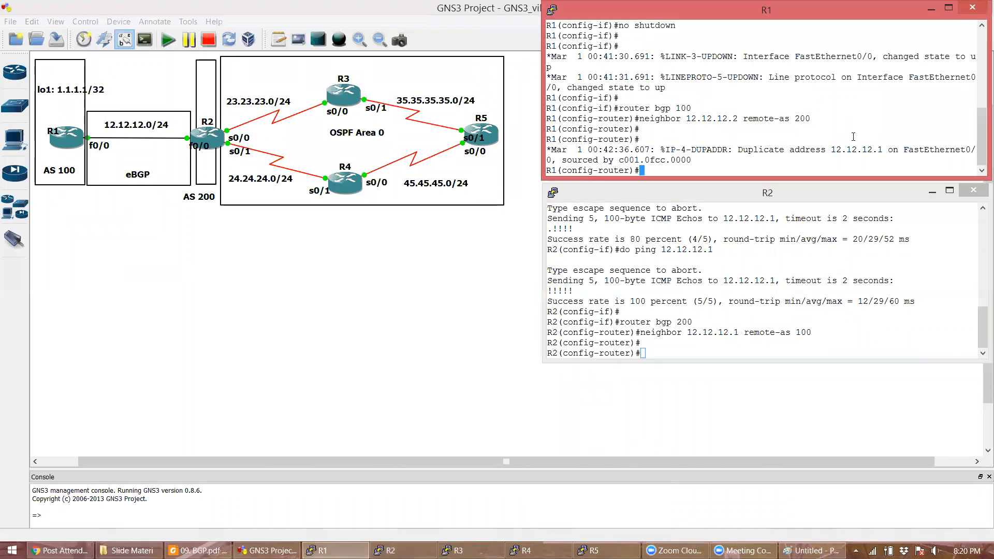
{"action": "key", "text": "Return"}
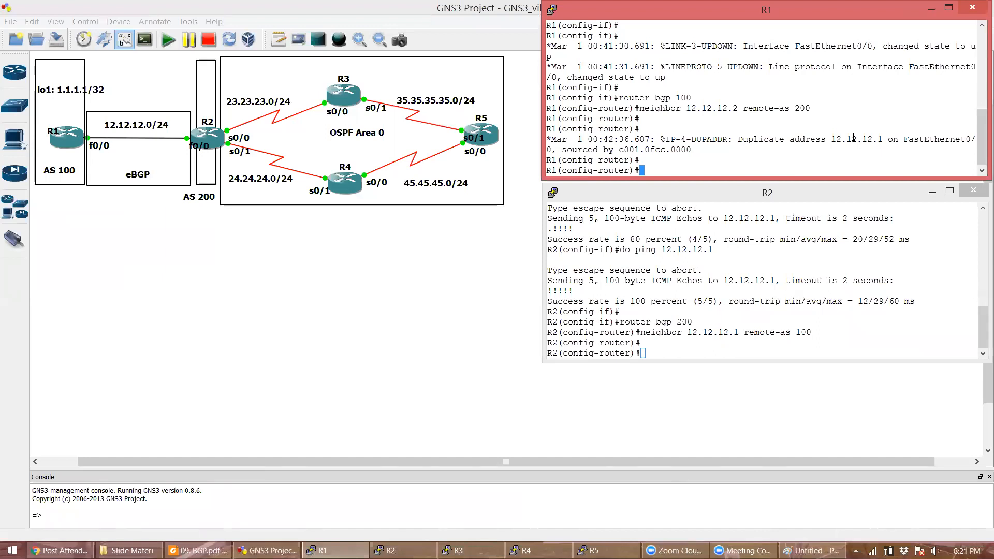
{"action": "type", "text": "do show"}
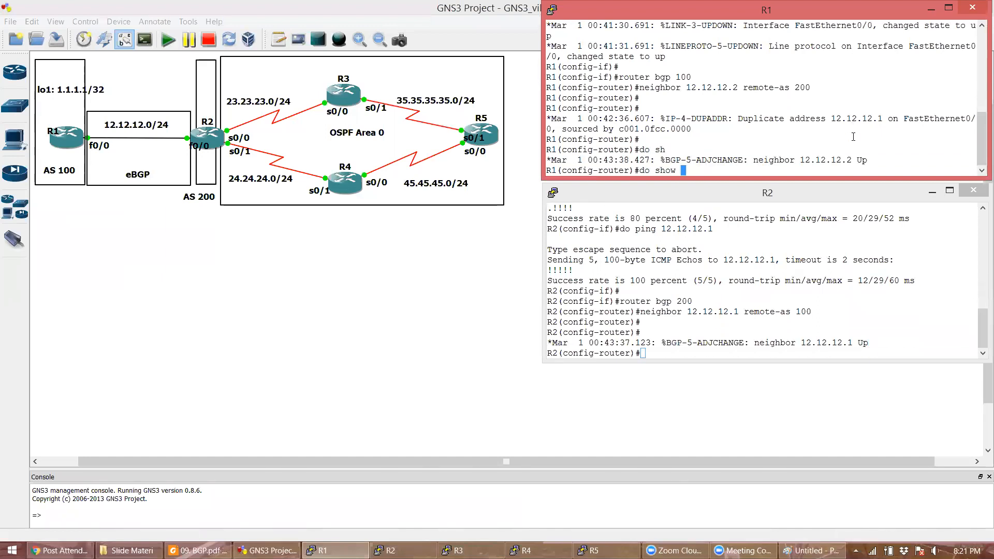
{"action": "triple_click", "coordinate": [830, 152]}
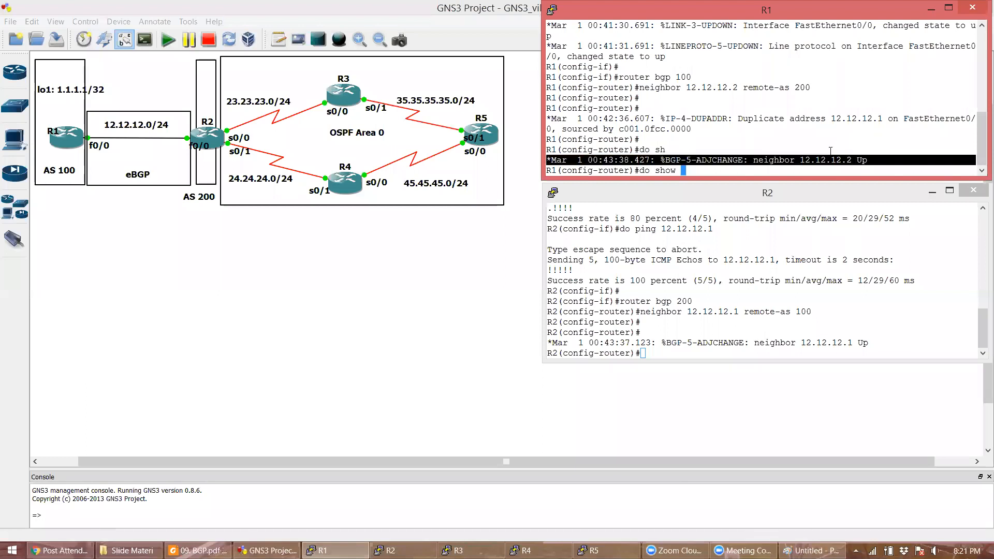
{"action": "left_click", "coordinate": [817, 167]}
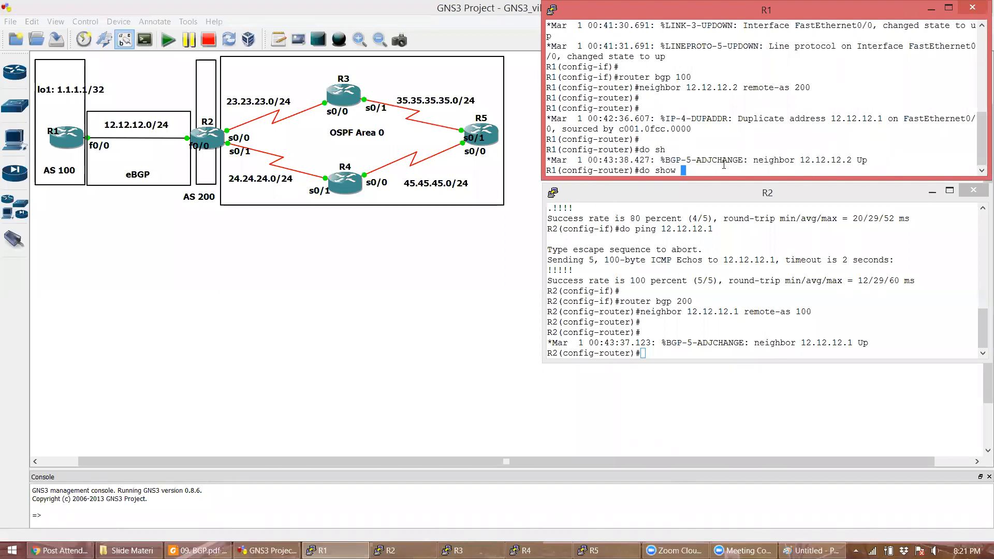
{"action": "double_click", "coordinate": [816, 158]}
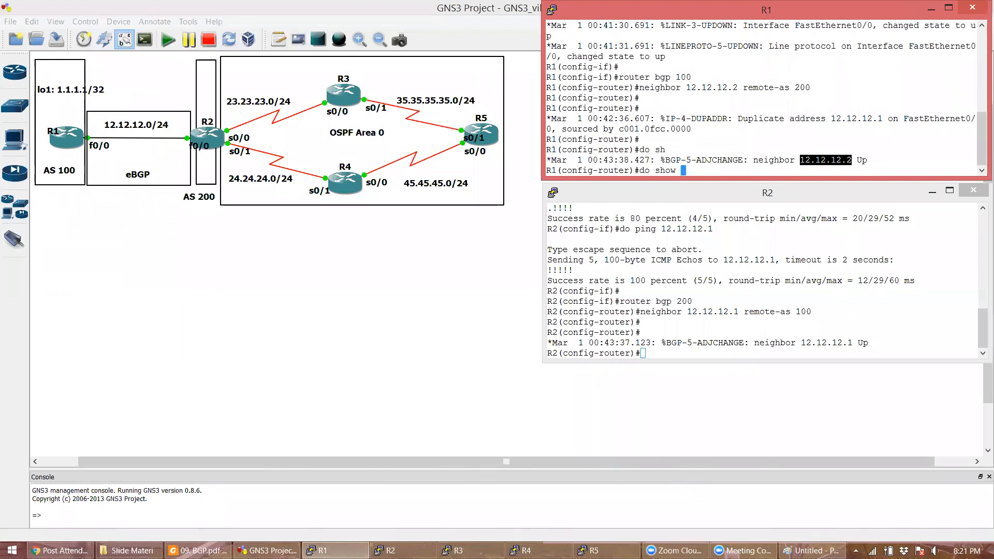
{"action": "double_click", "coordinate": [814, 344]}
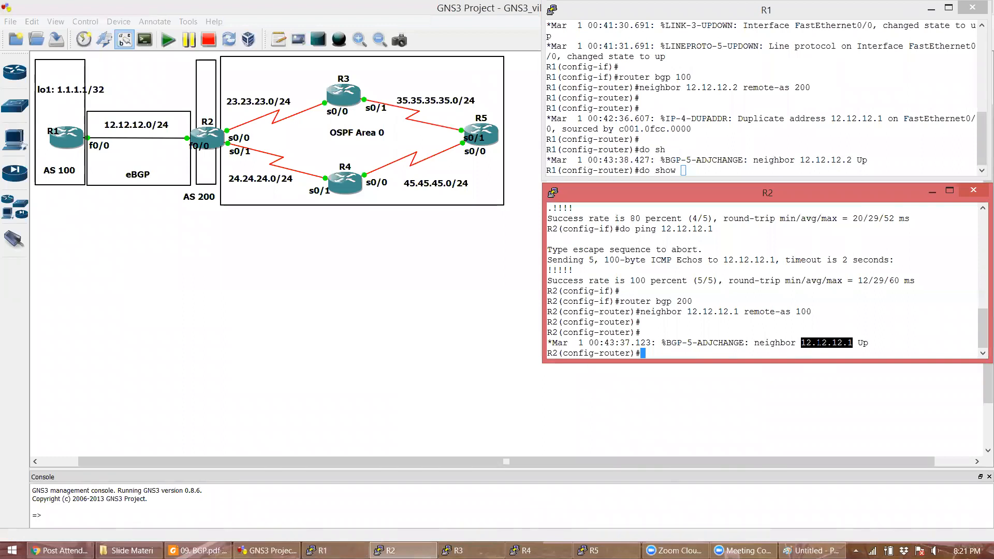
{"action": "left_click", "coordinate": [721, 329]}
{"action": "key", "text": "Return"}
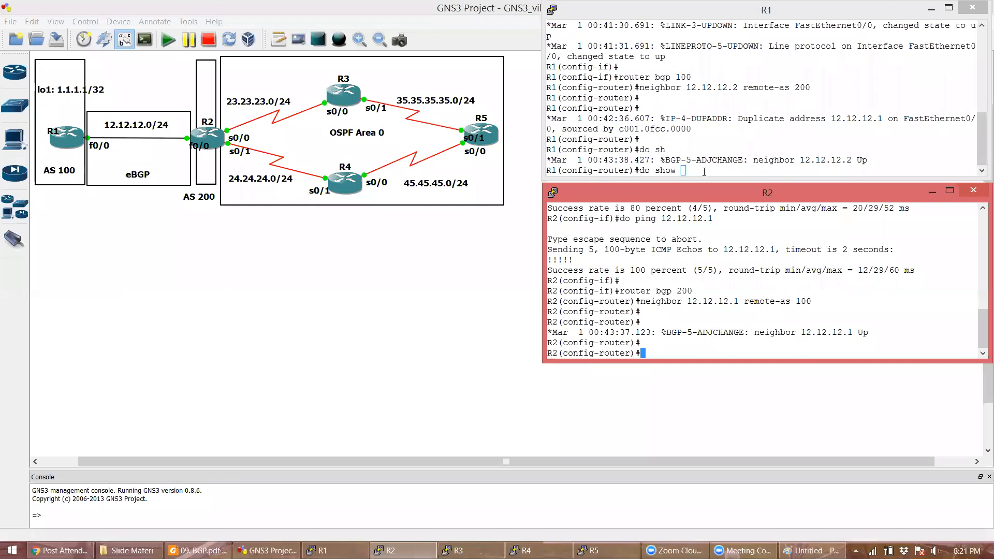
- Exit configuration mode on R1 with end, glance at the Paint BGP diagram, then return to R1
{"action": "left_click", "coordinate": [704, 171]}
{"action": "key", "text": "BackSpace"}
{"action": "key", "text": "BackSpace"}
{"action": "key", "text": "BackSpace"}
{"action": "key", "text": "BackSpace"}
{"action": "key", "text": "BackSpace"}
{"action": "key", "text": "BackSpace"}
{"action": "key", "text": "BackSpace"}
{"action": "key", "text": "BackSpace"}
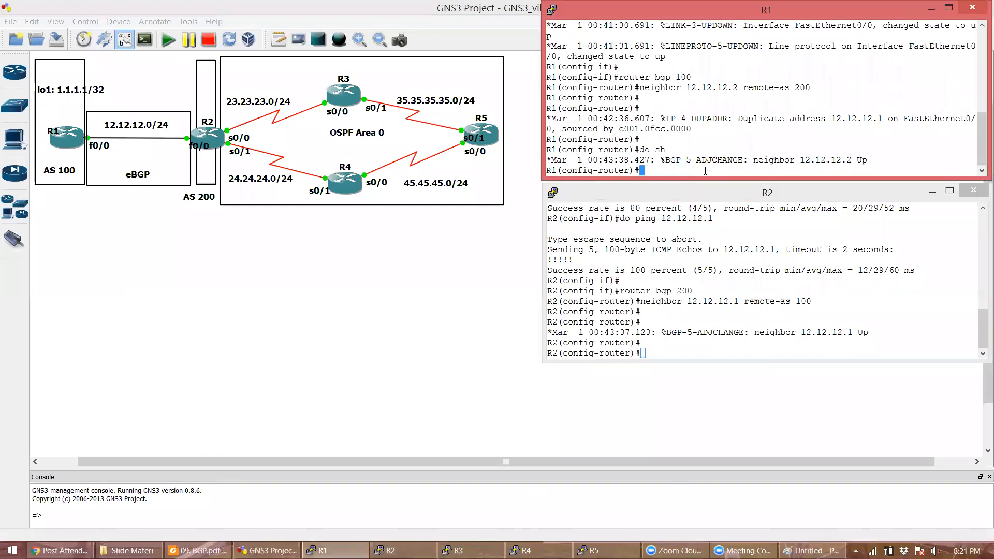
{"action": "type", "text": "end"}
{"action": "key", "text": "Return"}
{"action": "key", "text": "Return"}
{"action": "key", "text": "Return"}
{"action": "key", "text": "Return"}
{"action": "key", "text": "Return"}
{"action": "key", "text": "Return"}
{"action": "key", "text": "Return"}
{"action": "key", "text": "Return"}
{"action": "key", "text": "Return"}
{"action": "key", "text": "Return"}
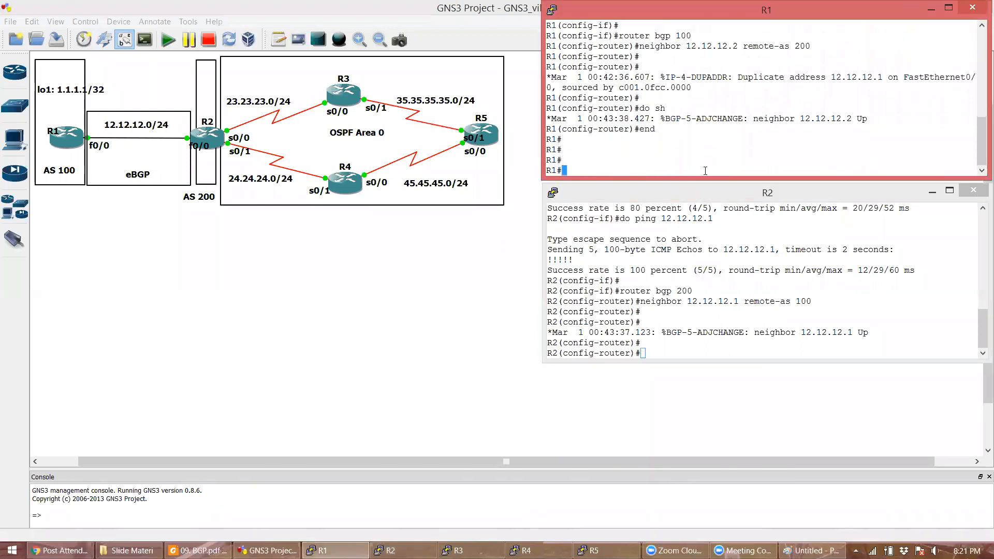
{"action": "key", "text": "Return"}
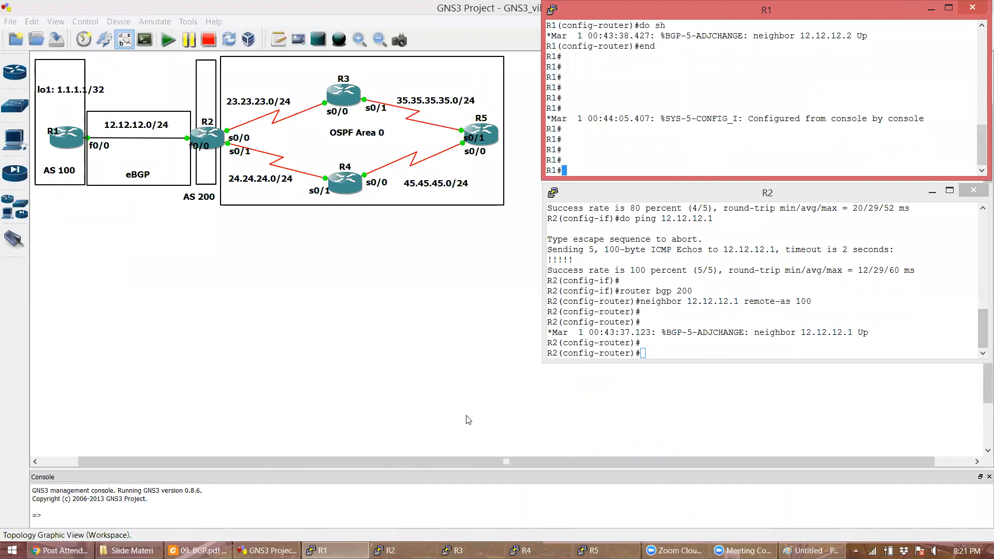
{"action": "left_click", "coordinate": [810, 550]}
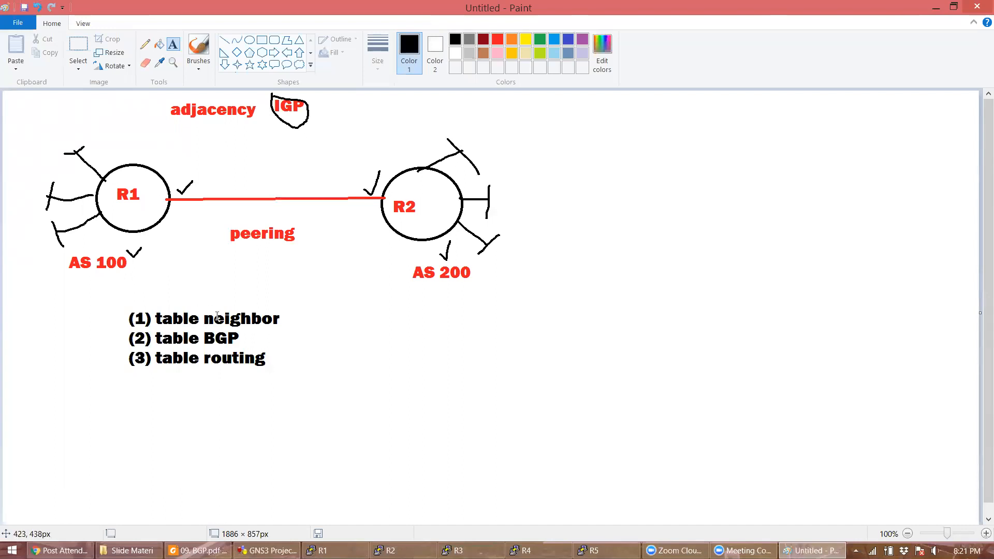
{"action": "left_click", "coordinate": [266, 550]}
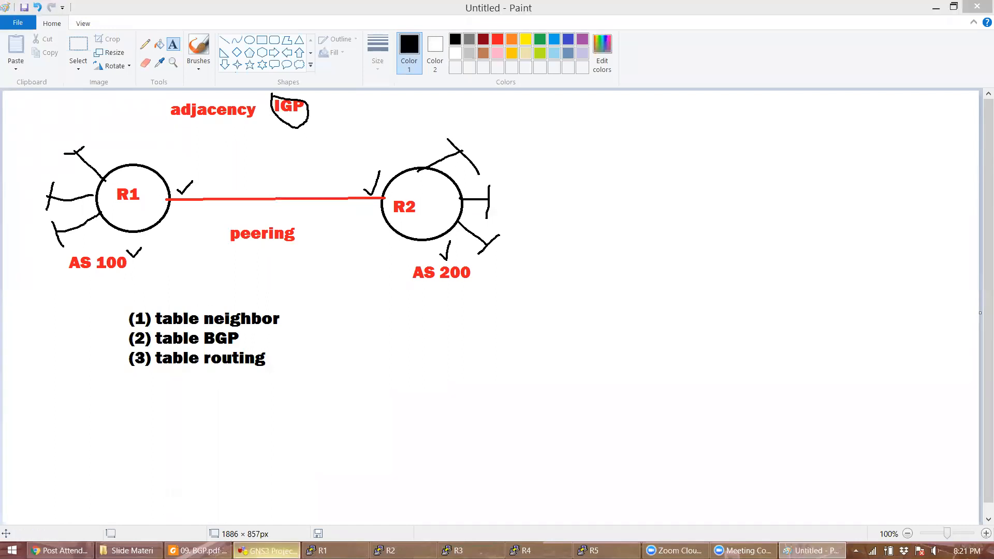
{"action": "left_click", "coordinate": [337, 550]}
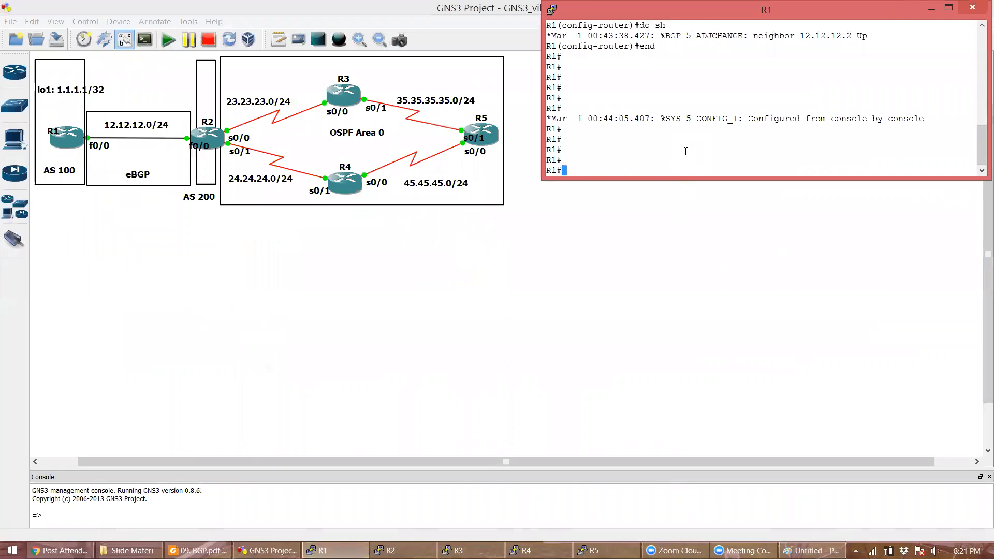
- Run show ip bgp summary on R1 and check neighbor 12.12.12.2, version 4, 0 prefixes received
{"action": "type", "text": "show ip bgp summary"}
{"action": "key", "text": "Return"}
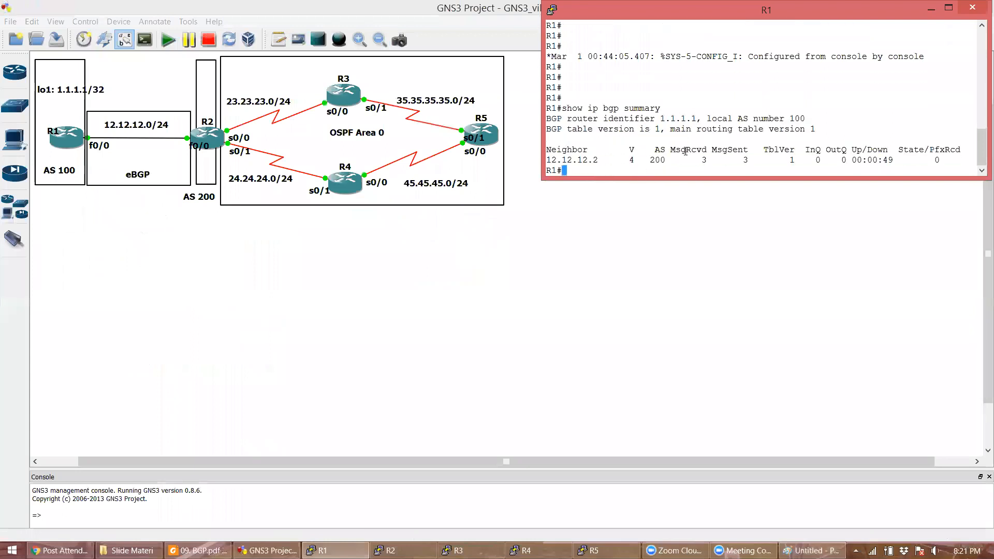
{"action": "double_click", "coordinate": [583, 159]}
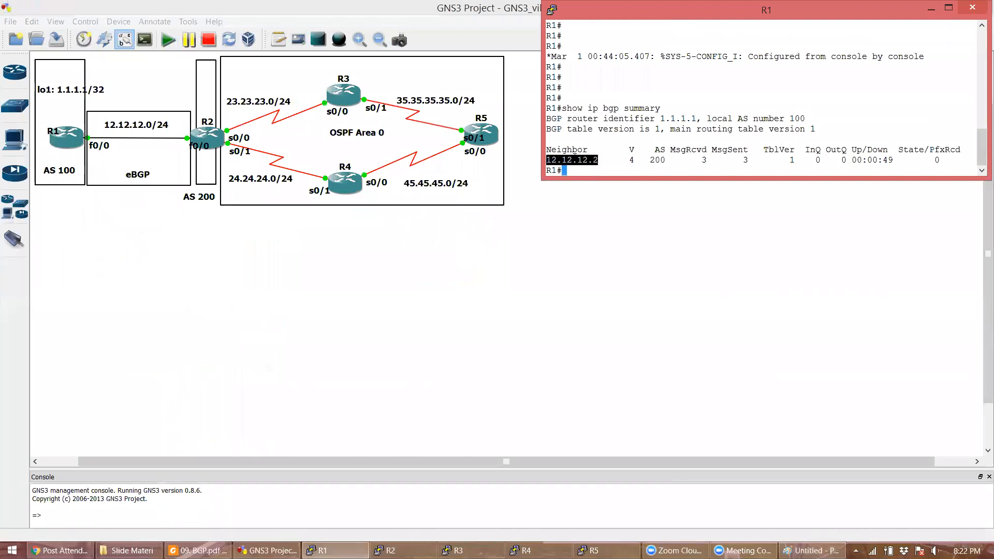
{"action": "double_click", "coordinate": [631, 161]}
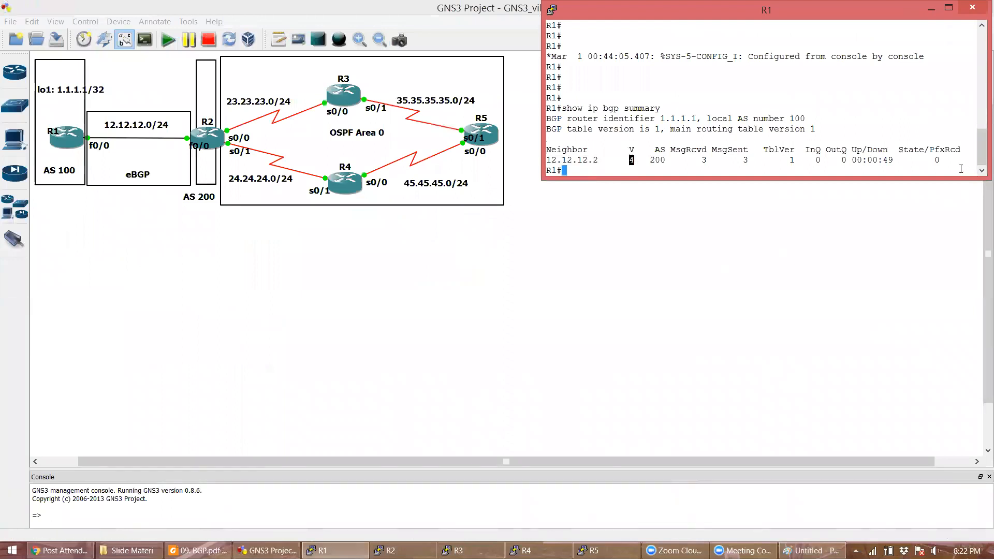
{"action": "double_click", "coordinate": [937, 160]}
{"action": "double_click", "coordinate": [926, 173]}
{"action": "key", "text": "Return"}
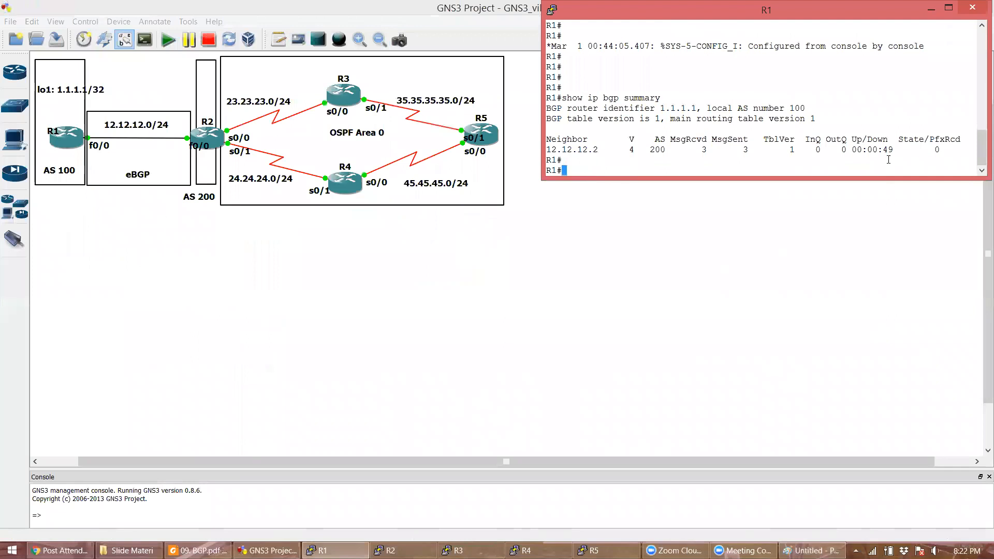
- Leave configuration mode on R2 and run show ip bgp summary
{"action": "left_click", "coordinate": [414, 548]}
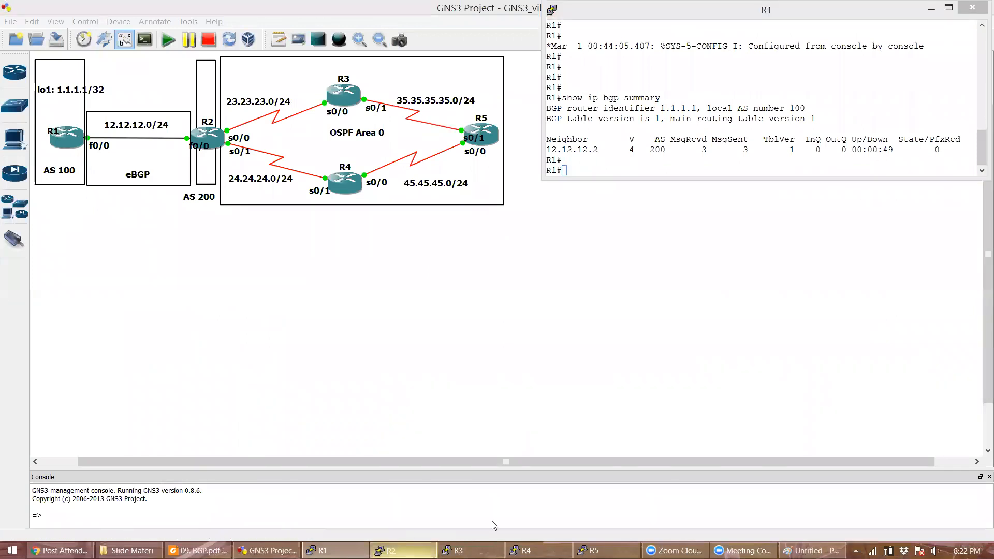
{"action": "type", "text": "end"}
{"action": "key", "text": "Return"}
{"action": "key", "text": "Return"}
{"action": "type", "text": "show ip bgp summary"}
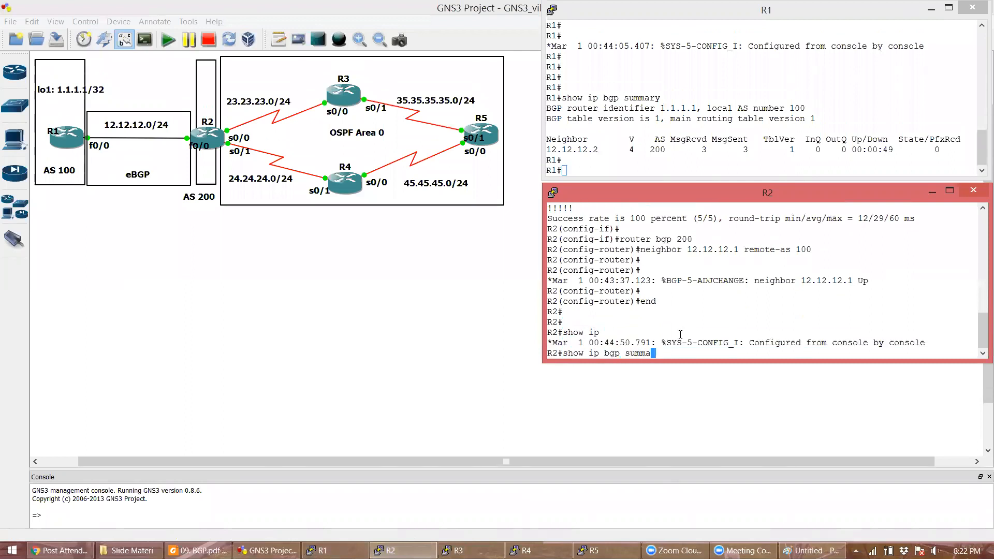
{"action": "key", "text": "Return"}
{"action": "key", "text": "Return"}
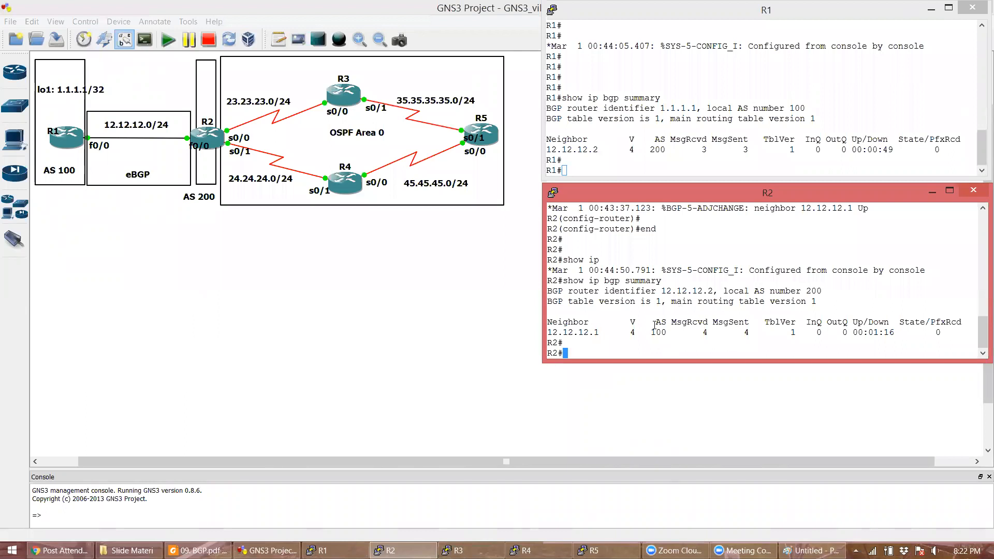
- Check R2's neighbor 12.12.12.1 with 0 prefixes received, then glance at the Paint diagram
{"action": "double_click", "coordinate": [587, 334]}
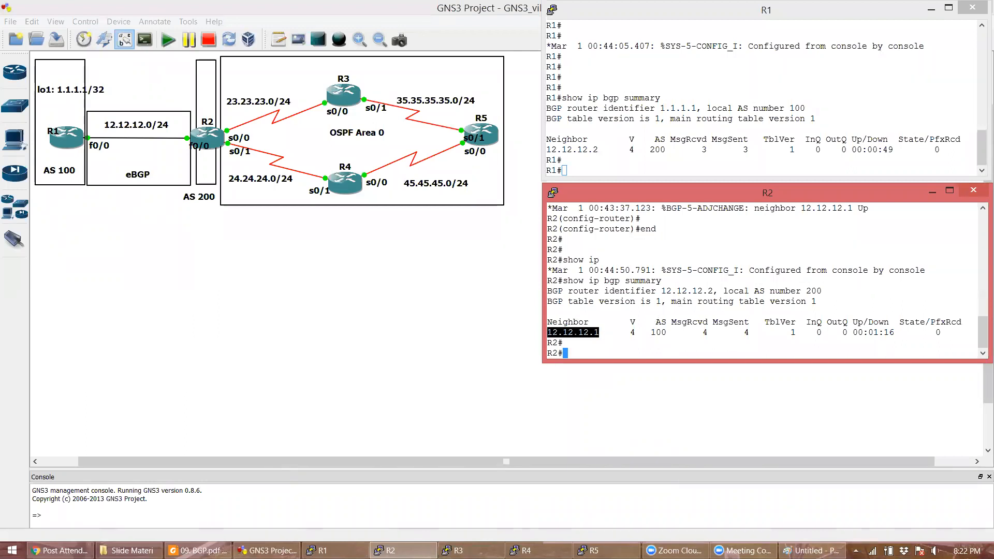
{"action": "left_click", "coordinate": [852, 347]}
{"action": "double_click", "coordinate": [936, 336]}
{"action": "left_click", "coordinate": [935, 337]}
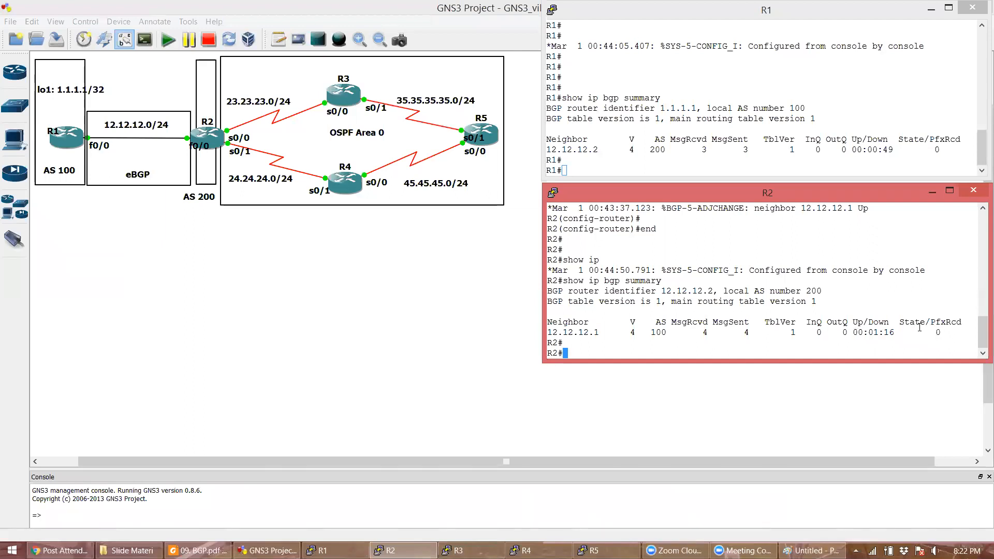
{"action": "double_click", "coordinate": [938, 333]}
{"action": "left_click", "coordinate": [716, 157]}
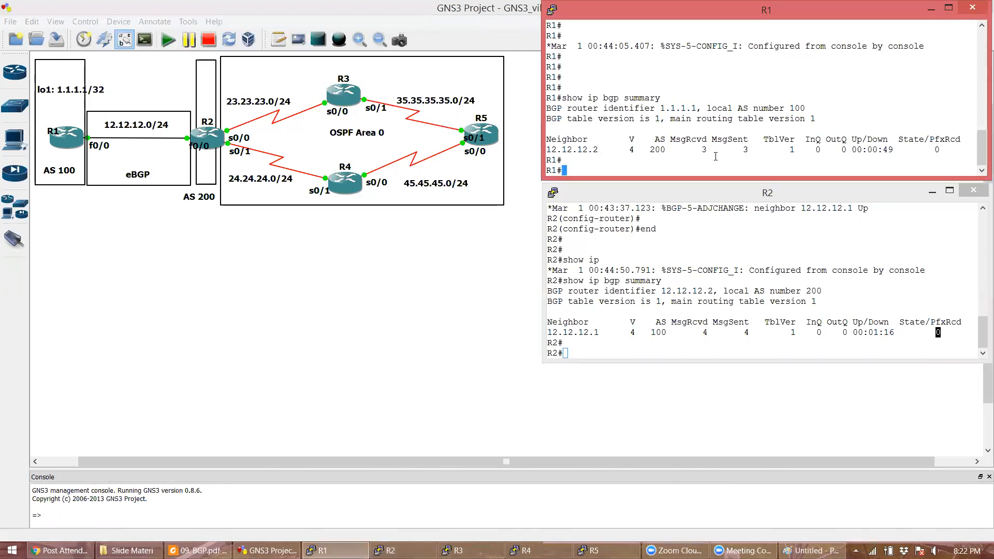
{"action": "key", "text": "Return"}
{"action": "left_click", "coordinate": [812, 550]}
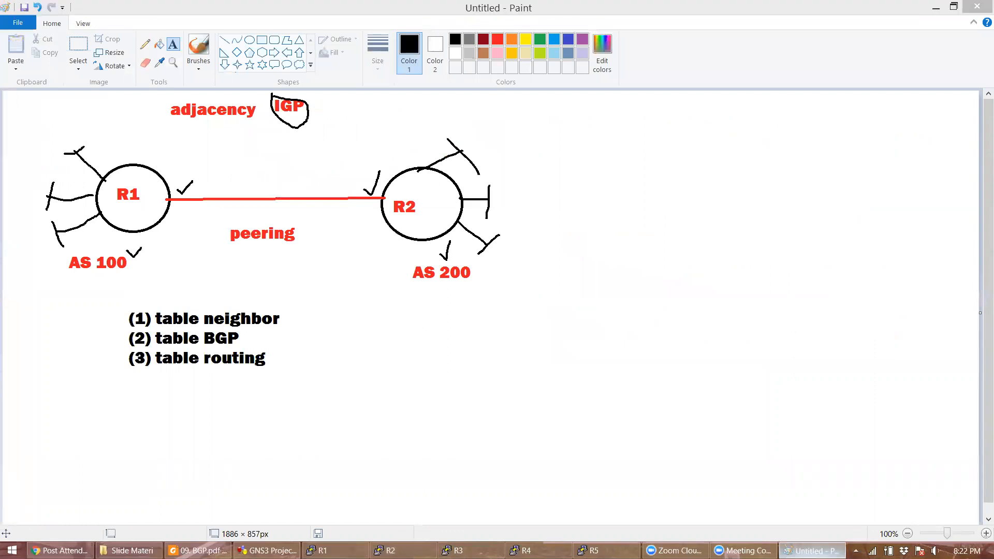
{"action": "key", "text": "alt+Tab"}
- Display the BGP table with show ip bgp on both R1 and R2
{"action": "type", "text": "show ip bgp"}
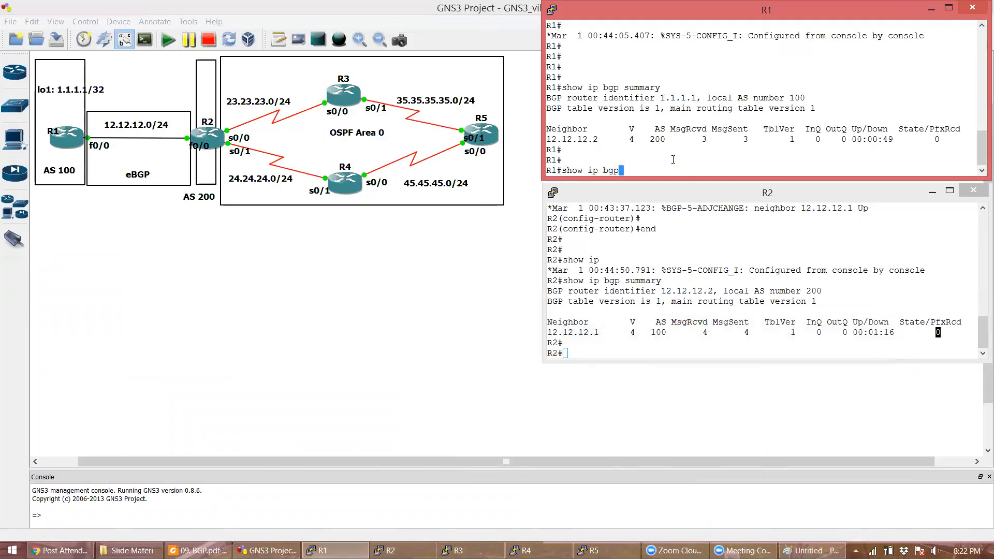
{"action": "key", "text": "Return"}
{"action": "left_click", "coordinate": [705, 295]}
{"action": "type", "text": "show ip bgp"}
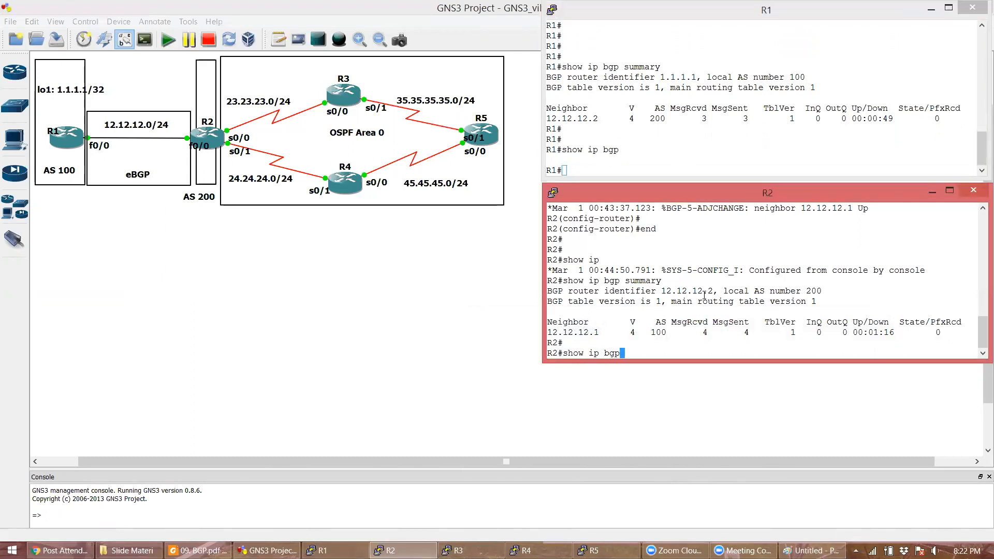
{"action": "key", "text": "Return"}
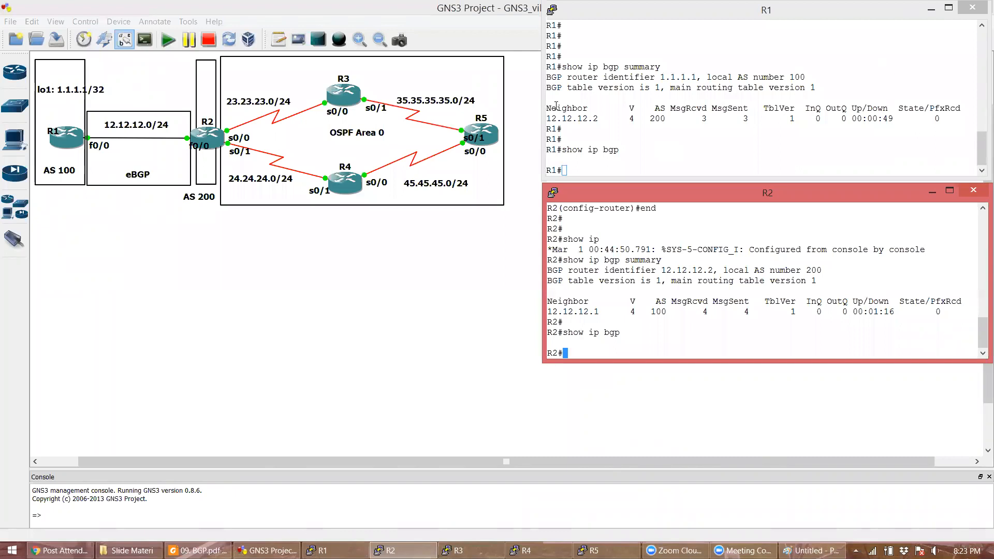
- Bring up the 09. BGP.pdf slides showing the BGP neighbor command example
{"action": "left_click", "coordinate": [481, 165]}
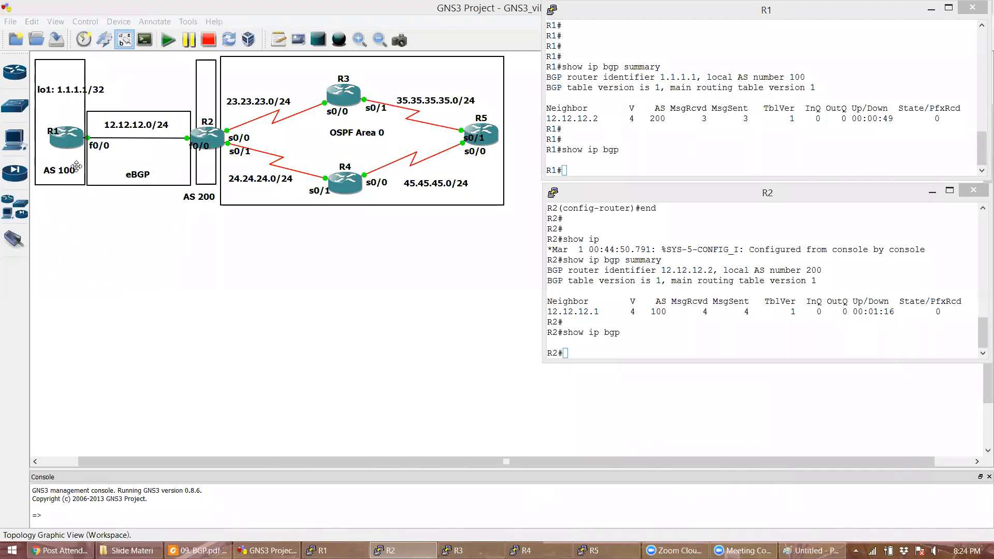
{"action": "left_click", "coordinate": [744, 321]}
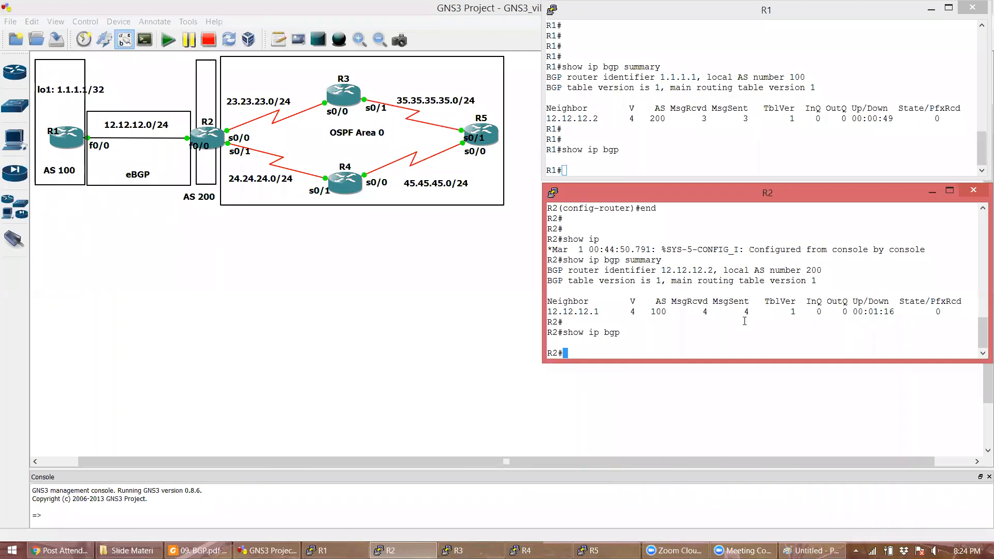
{"action": "left_click", "coordinate": [200, 550]}
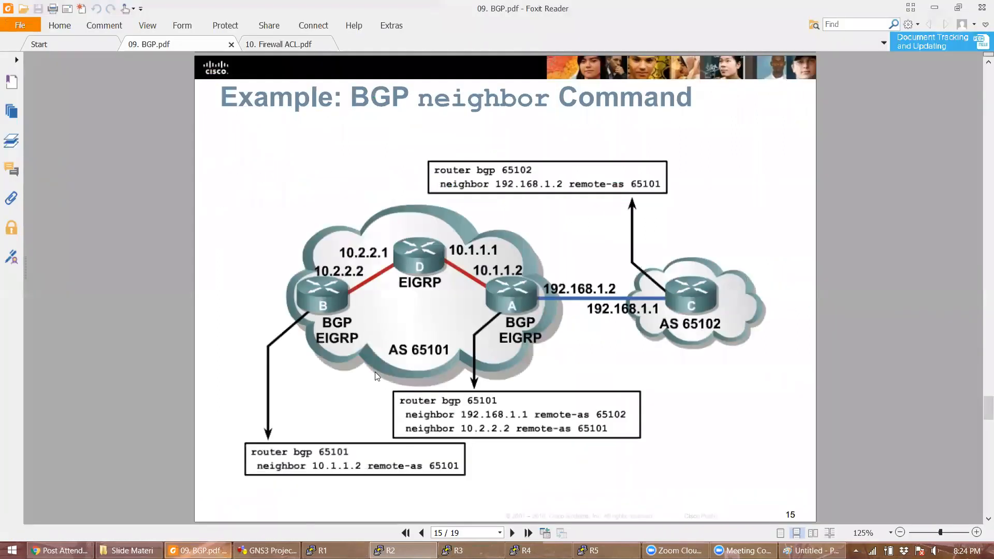
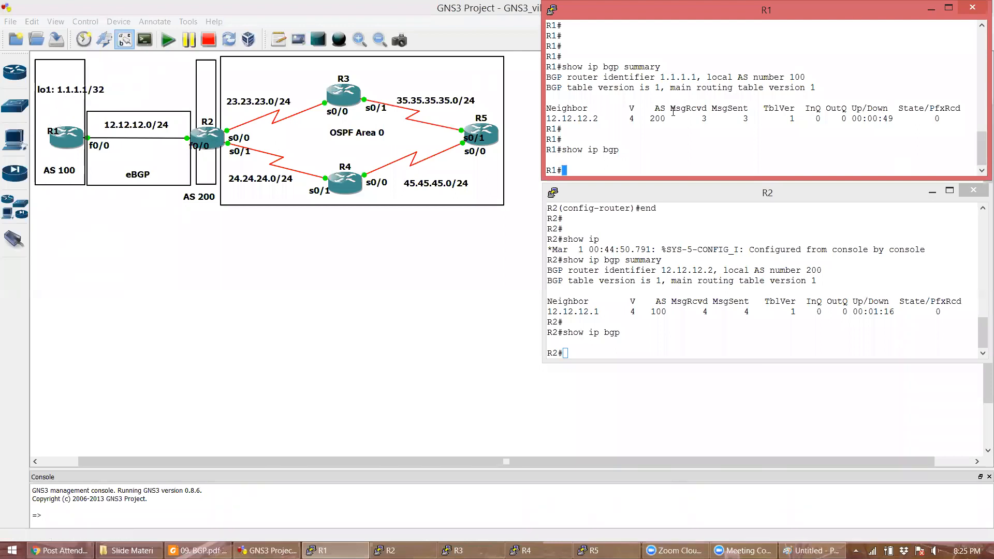
- On R1, enter global configuration mode with conf t and type router bgp 100
{"action": "type", "text": "conf t"}
{"action": "key", "text": "Return"}
{"action": "type", "text": "router bgp 100"}
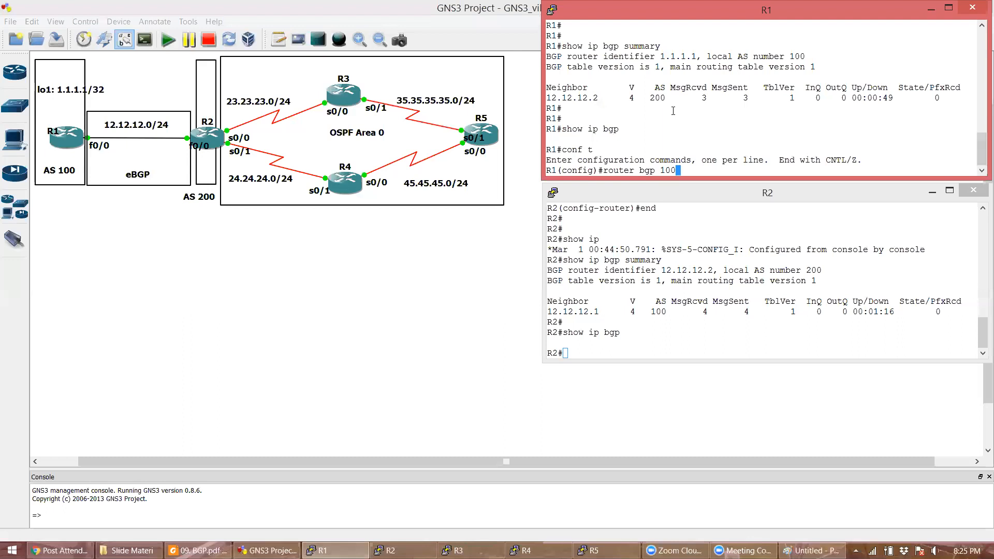
- Start BGP AS 100 on R1 and advertise network 1.1.1.1 mask 255.255.255.255
{"action": "key", "text": "Return"}
{"action": "type", "text": "networ"}
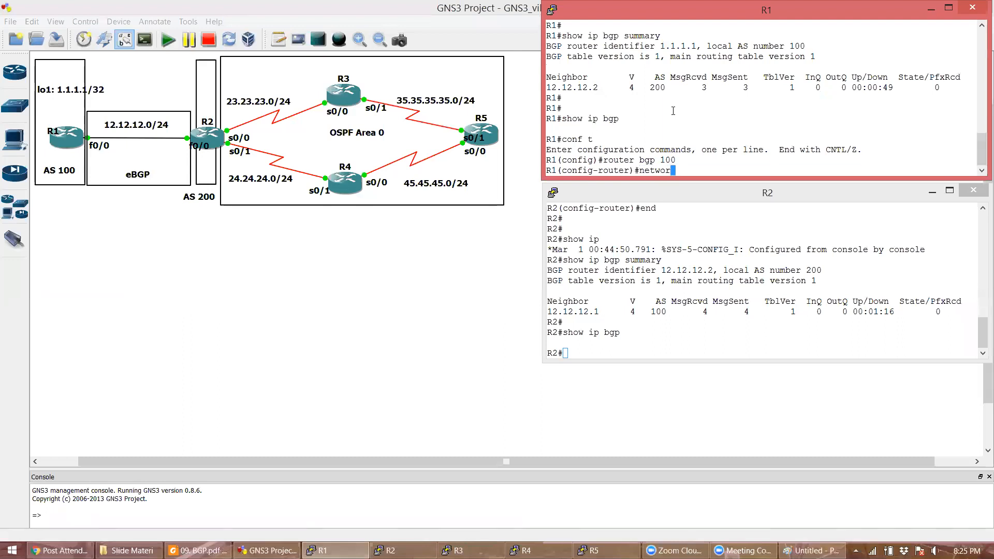
{"action": "type", "text": "k 1.1.1.1 mask 255.255.255.255"}
{"action": "key", "text": "Return"}
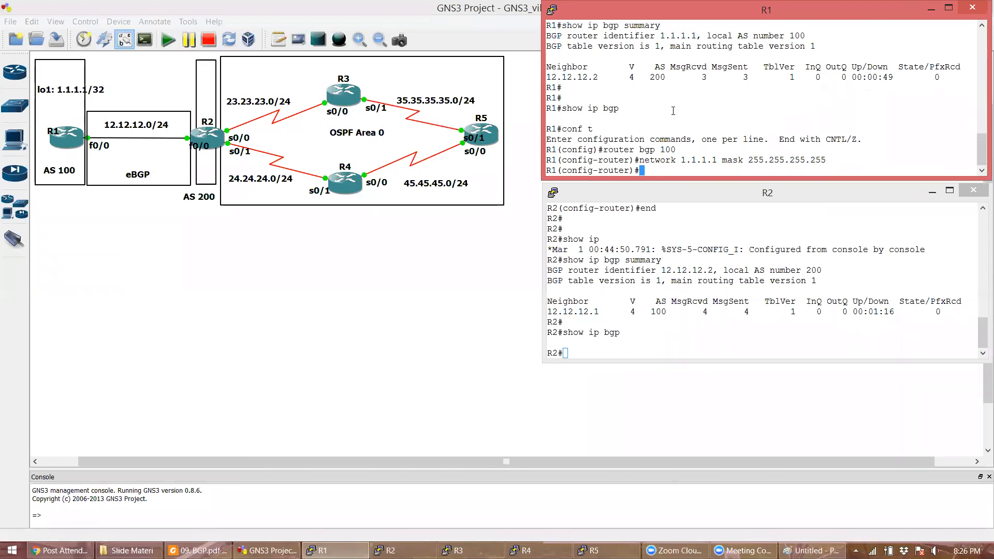
{"action": "key", "text": "Return"}
- Rerun show ip bgp on R2 and highlight 1.1.1.1/32 with next hop 12.12.12.1
{"action": "left_click", "coordinate": [676, 331]}
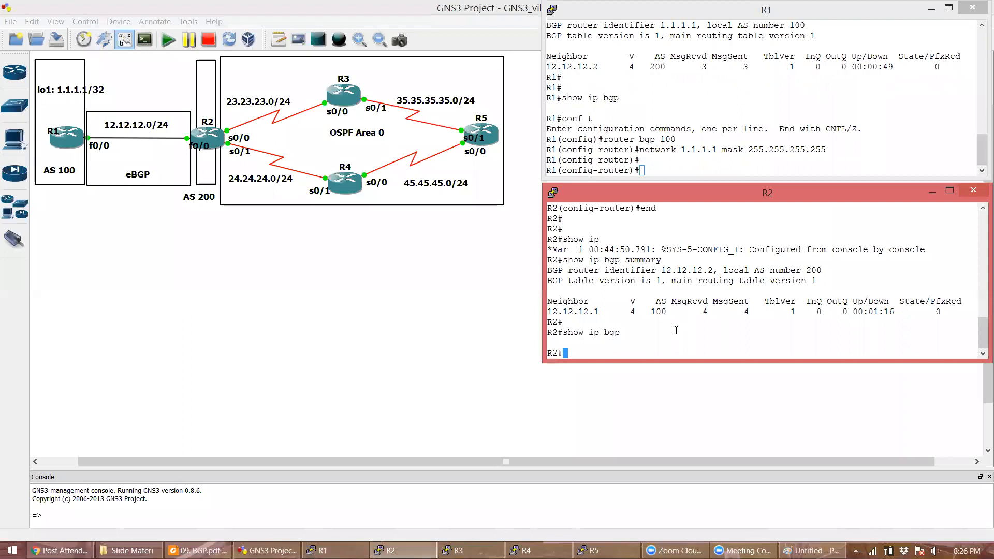
{"action": "key", "text": "Up"}
{"action": "key", "text": "Return"}
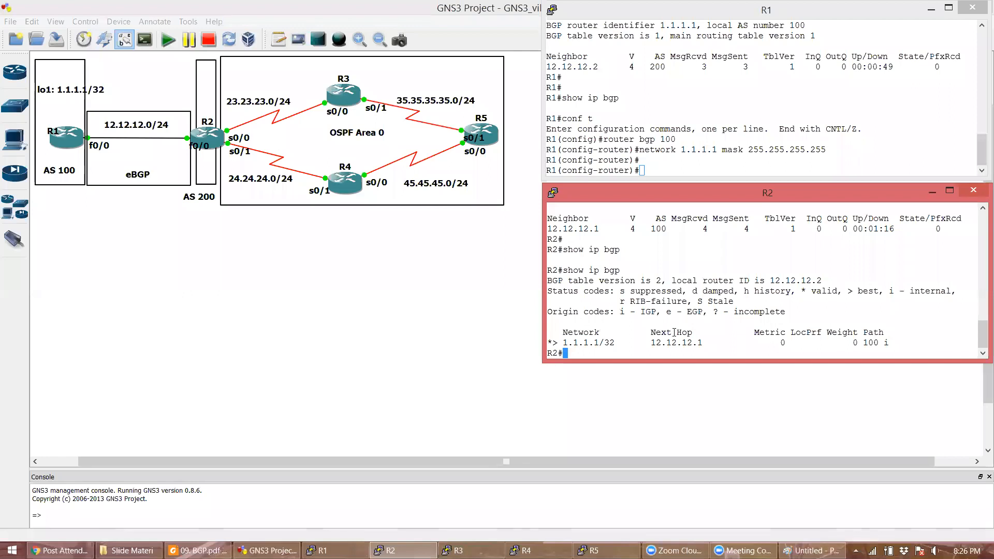
{"action": "left_click_drag", "start_coordinate": [564, 269], "coordinate": [547, 270]}
{"action": "left_click", "coordinate": [587, 321]}
{"action": "double_click", "coordinate": [590, 346]}
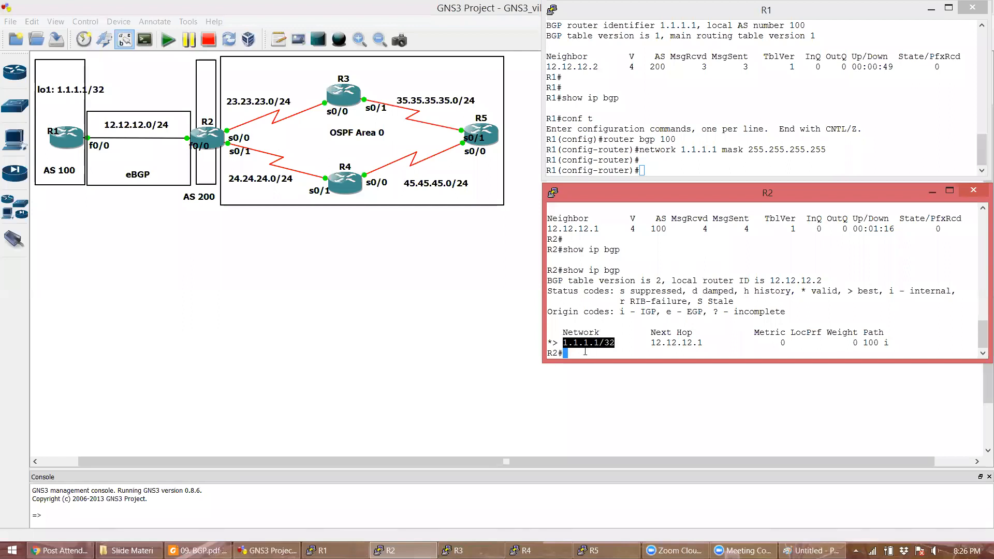
{"action": "double_click", "coordinate": [681, 343]}
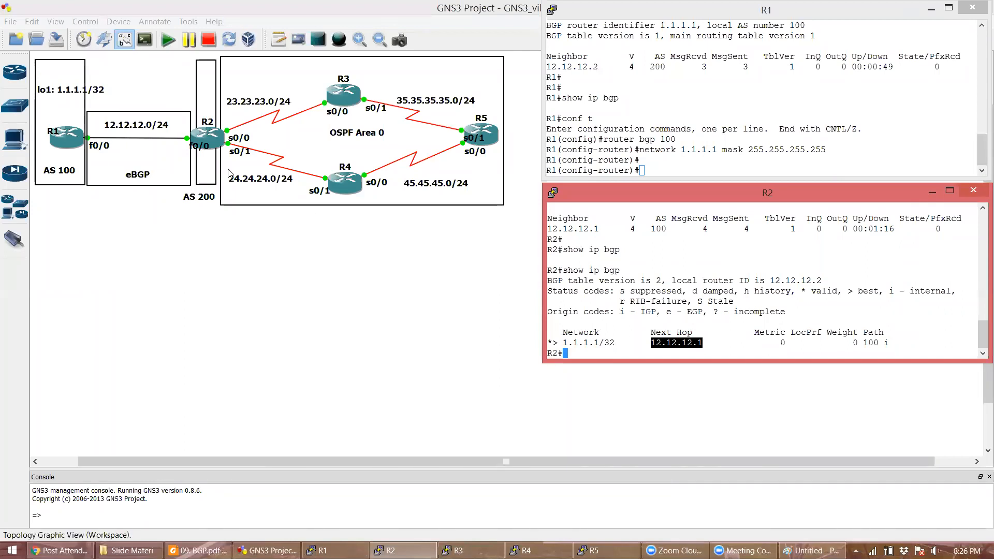
{"action": "left_click", "coordinate": [279, 39]}
- Place a '.1' note beside R1's f0/0 interface on the topology
{"action": "left_click", "coordinate": [93, 126]}
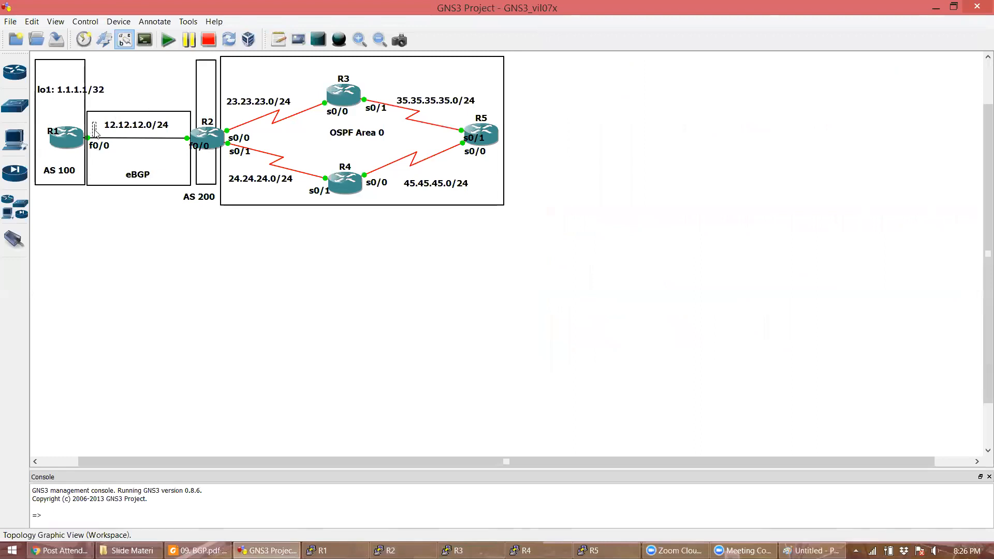
{"action": "type", "text": ".1"}
{"action": "left_click", "coordinate": [127, 258]}
- Place a '.2' note beside R2's f0/0, then restore the R1 and R2 consoles
{"action": "left_click", "coordinate": [278, 39]}
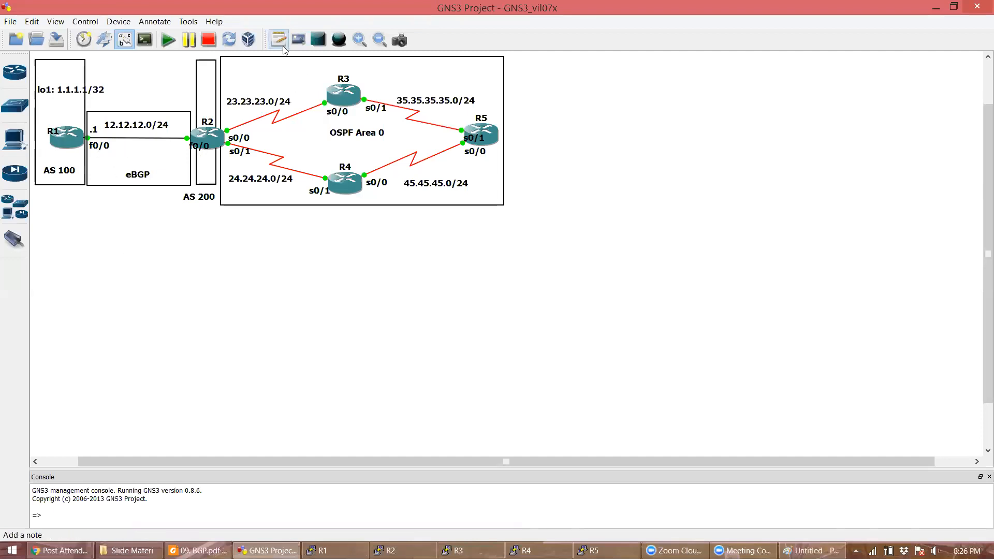
{"action": "left_click", "coordinate": [180, 135]}
{"action": "type", "text": ".2"}
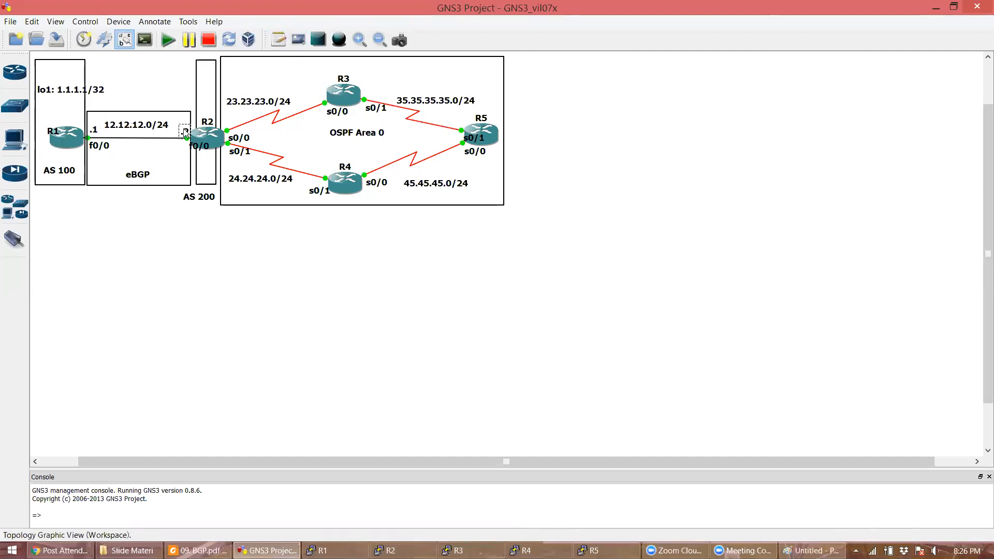
{"action": "left_click", "coordinate": [192, 251]}
{"action": "left_click", "coordinate": [336, 550]}
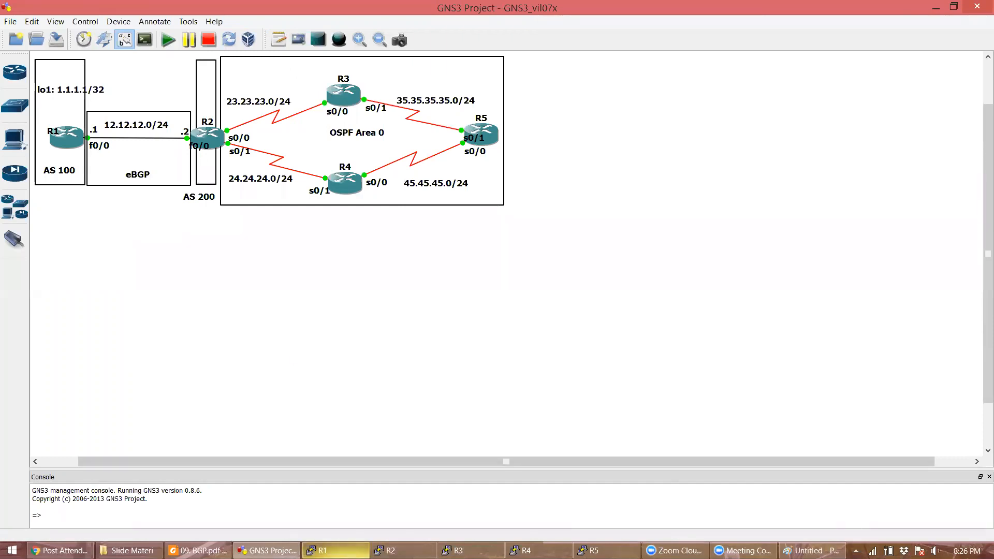
{"action": "left_click", "coordinate": [680, 337]}
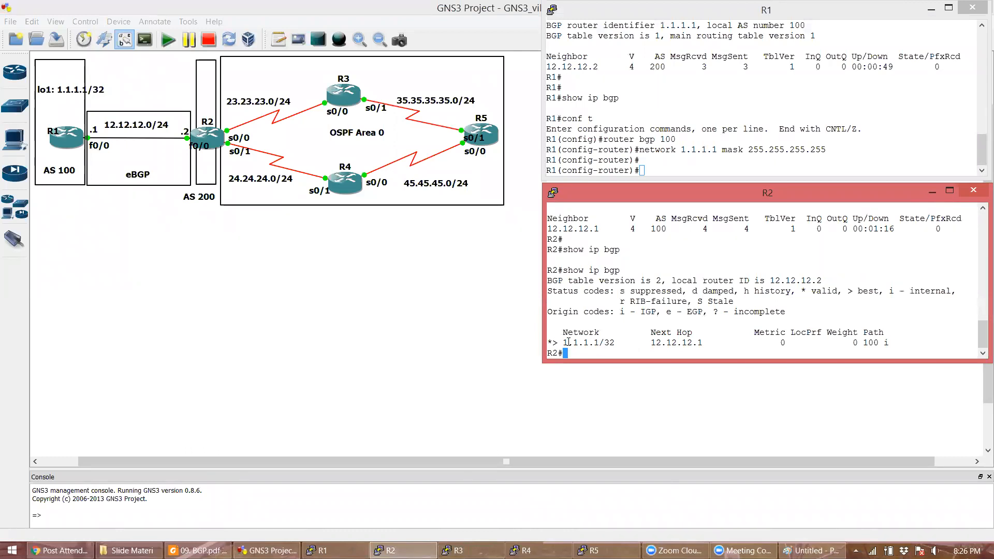
{"action": "double_click", "coordinate": [595, 342]}
{"action": "left_click", "coordinate": [609, 345]}
{"action": "double_click", "coordinate": [658, 343]}
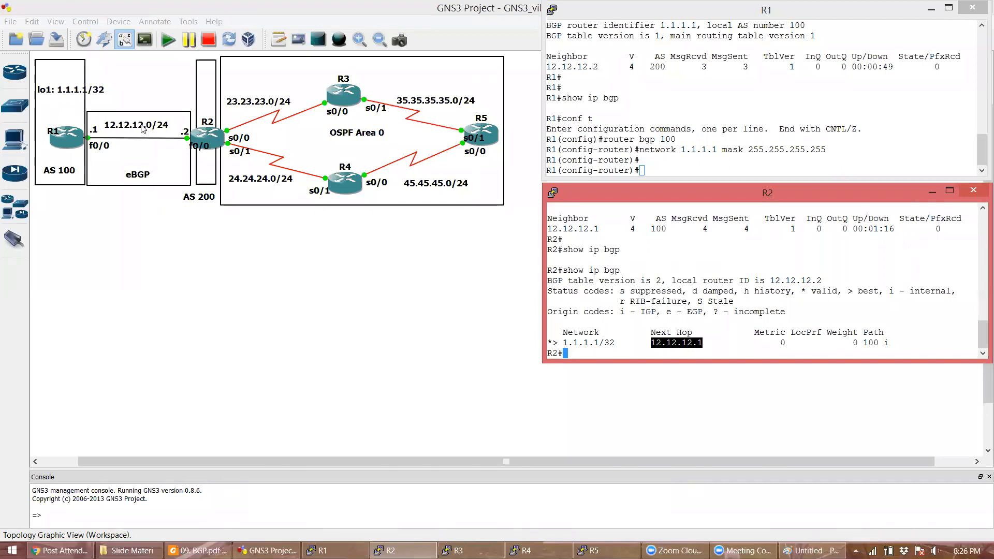
{"action": "left_click", "coordinate": [746, 291]}
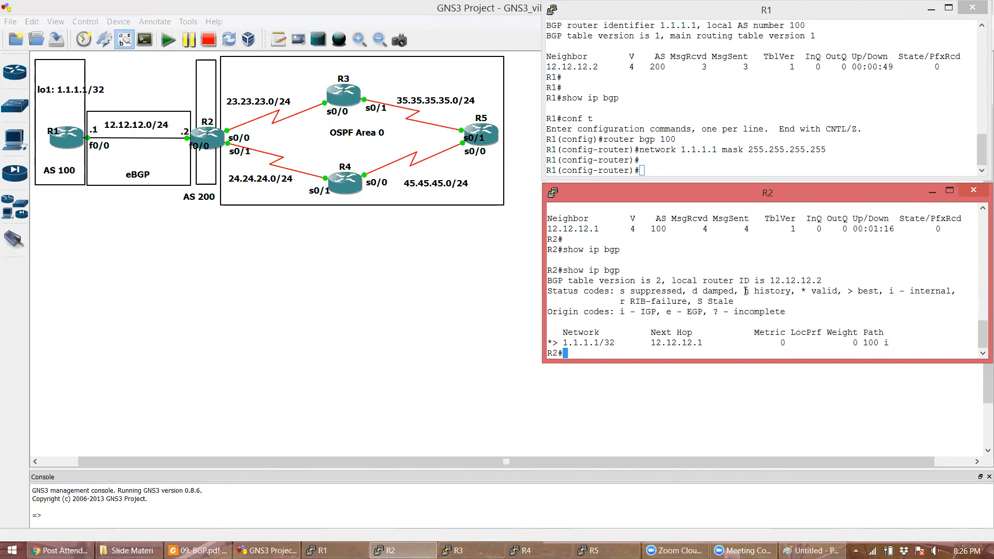
{"action": "key", "text": "Return"}
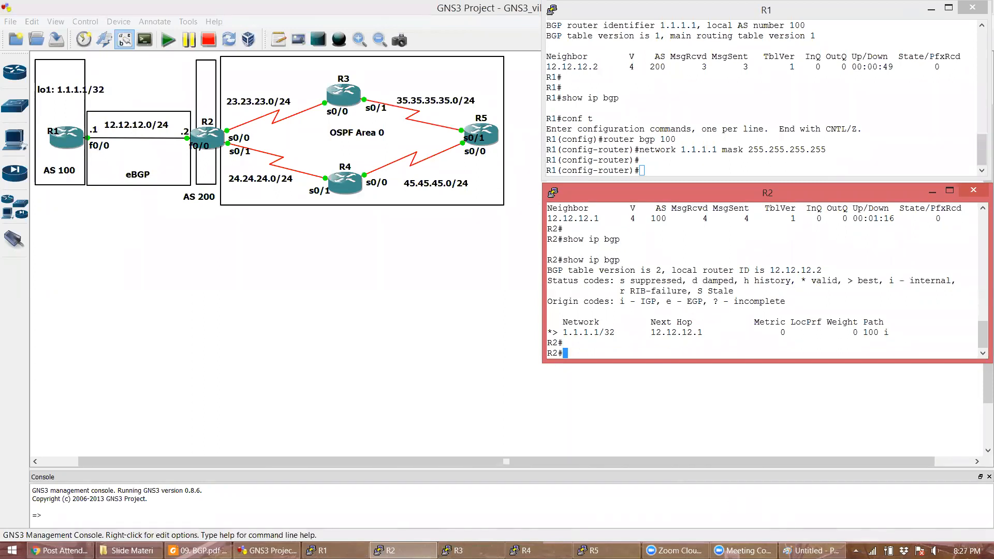
{"action": "left_click", "coordinate": [811, 550]}
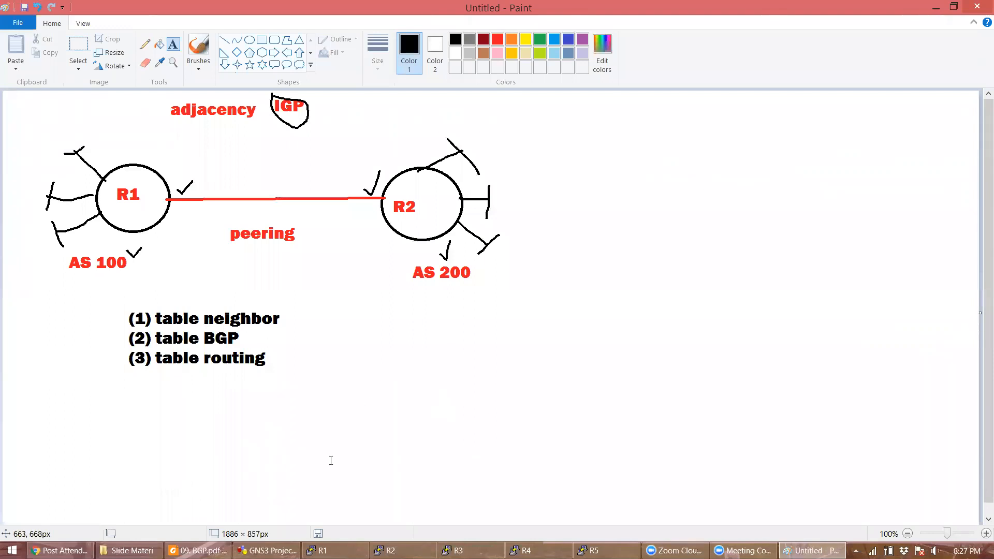
{"action": "left_click", "coordinate": [267, 550]}
{"action": "left_click", "coordinate": [323, 550]}
{"action": "left_click", "coordinate": [391, 550]}
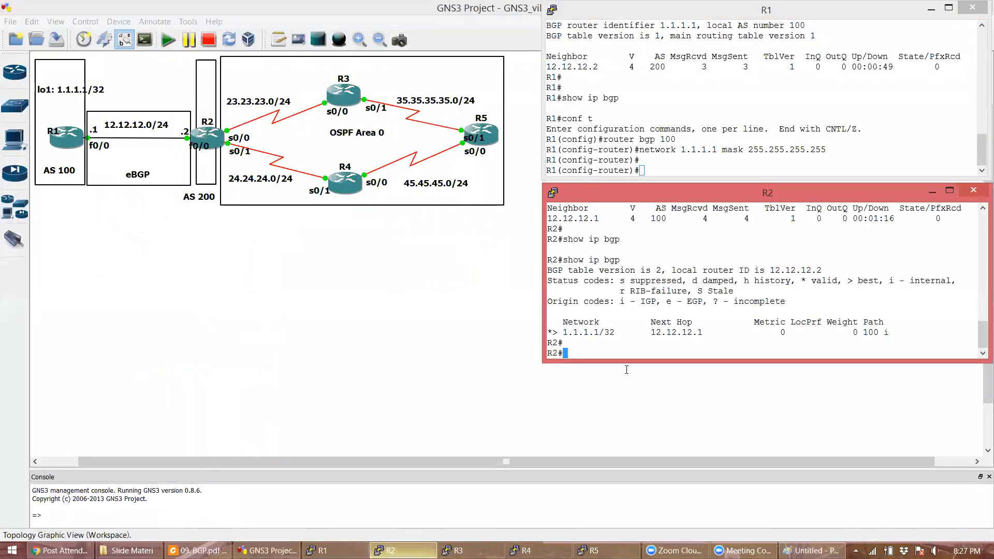
- Show R2's routing table and highlight the B route 1.1.1.1/32 via 12.12.12.1
{"action": "type", "text": "sho"}
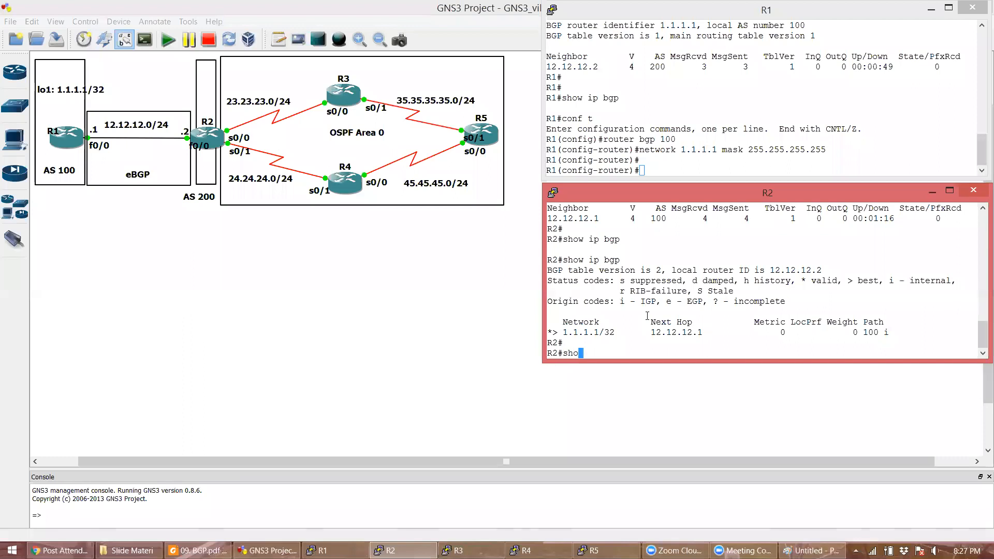
{"action": "type", "text": "w ip route"}
{"action": "key", "text": "Return"}
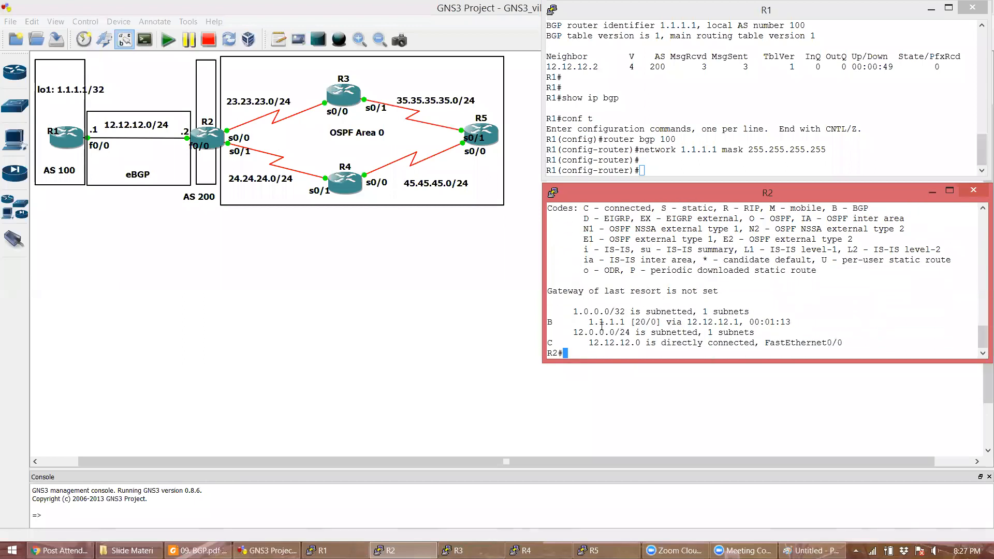
{"action": "double_click", "coordinate": [601, 324]}
{"action": "left_click", "coordinate": [596, 310]}
{"action": "double_click", "coordinate": [600, 322]}
{"action": "double_click", "coordinate": [619, 312]}
{"action": "left_click_drag", "start_coordinate": [553, 322], "coordinate": [749, 311]}
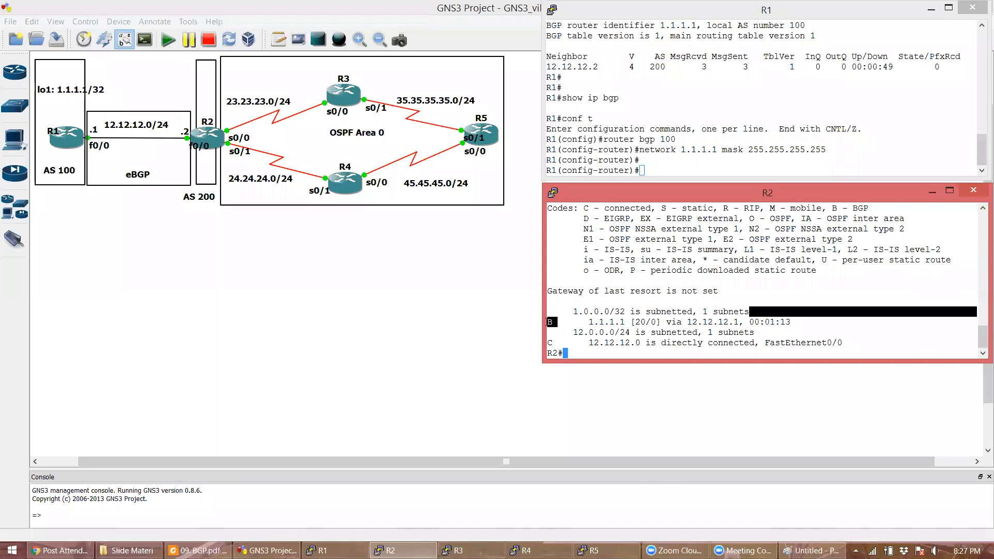
{"action": "left_click", "coordinate": [551, 322]}
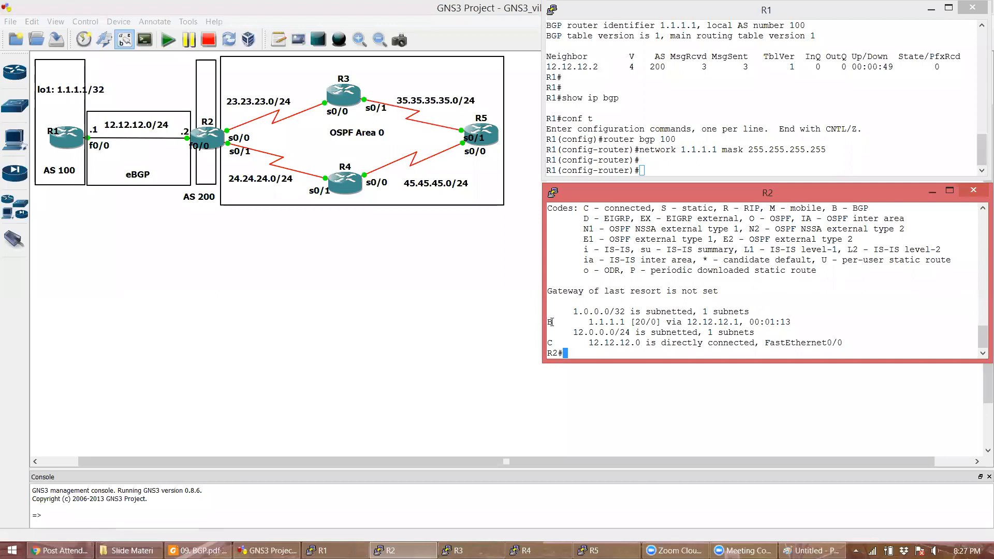
{"action": "double_click", "coordinate": [552, 323]}
{"action": "left_click", "coordinate": [636, 321]}
{"action": "double_click", "coordinate": [709, 320]}
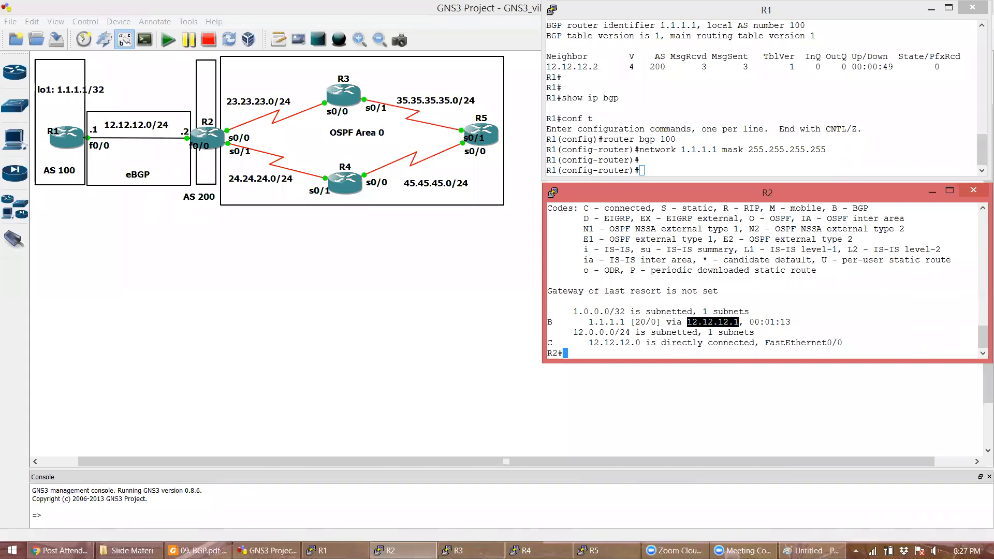
{"action": "left_click", "coordinate": [727, 323]}
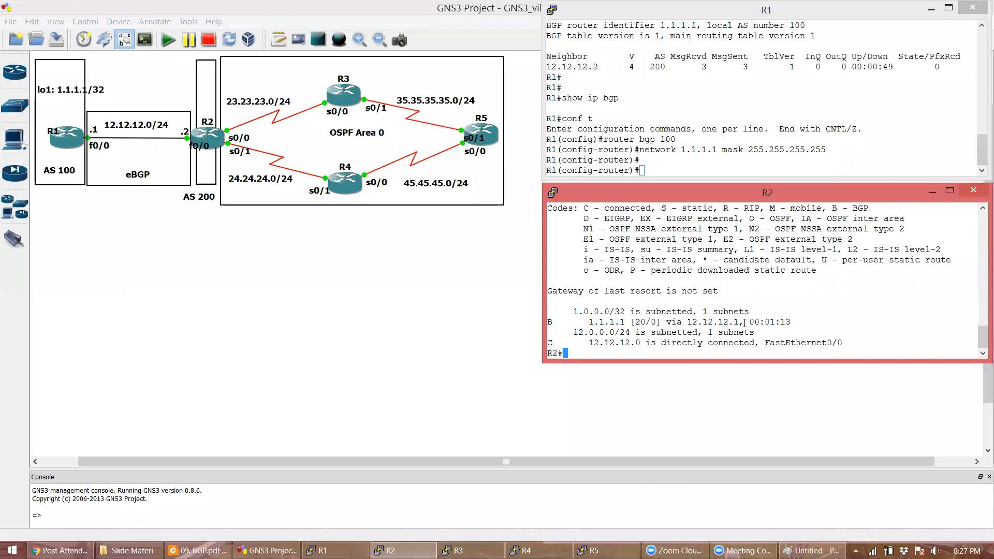
- Ping 1.1.1.1 from R2
{"action": "key", "text": "Return"}
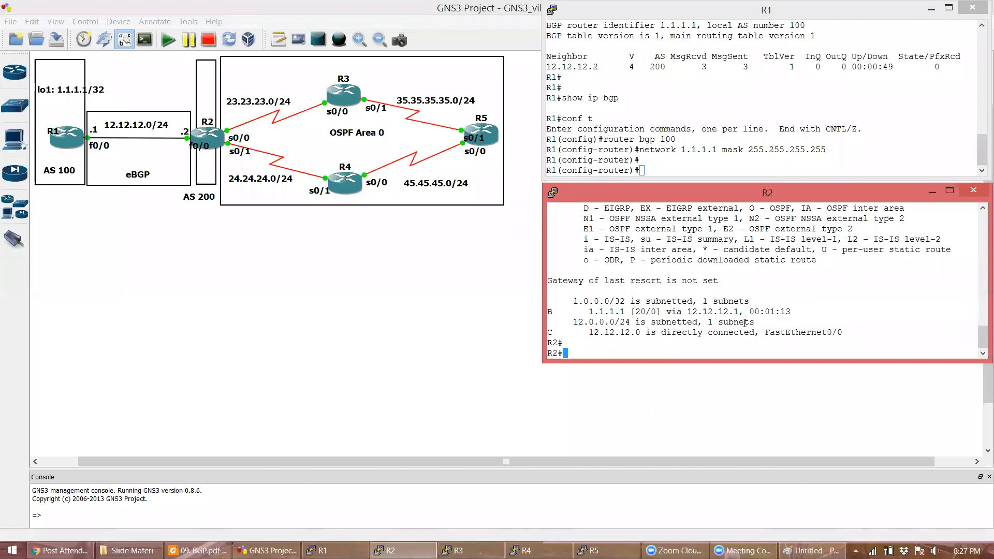
{"action": "type", "text": "ping 1.1.1.1"}
{"action": "key", "text": "Return"}
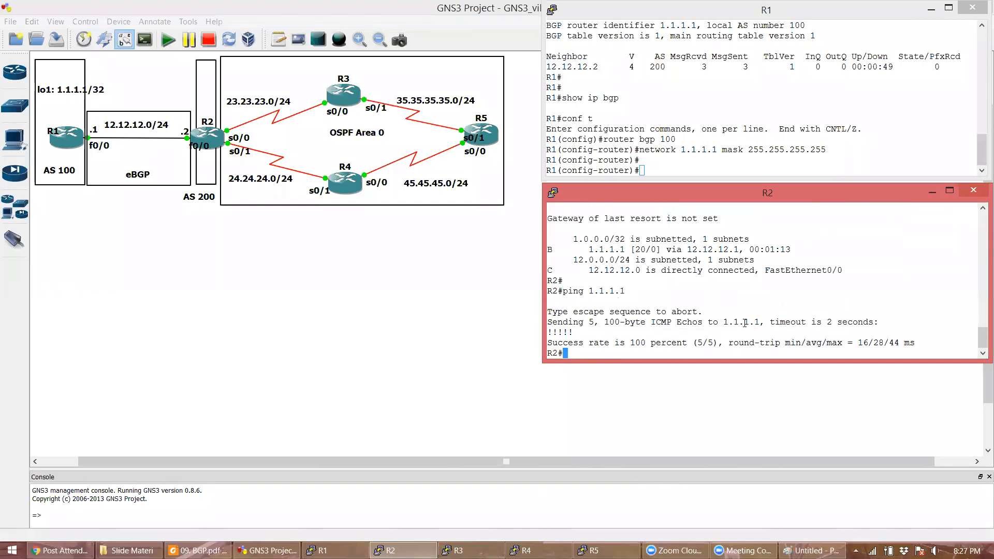
- Traceroute 1.1.1.1 from R2 and highlight the first hop 12.12.12.1
{"action": "key", "text": "Return"}
{"action": "type", "text": "traceroute 1.1.1.1"}
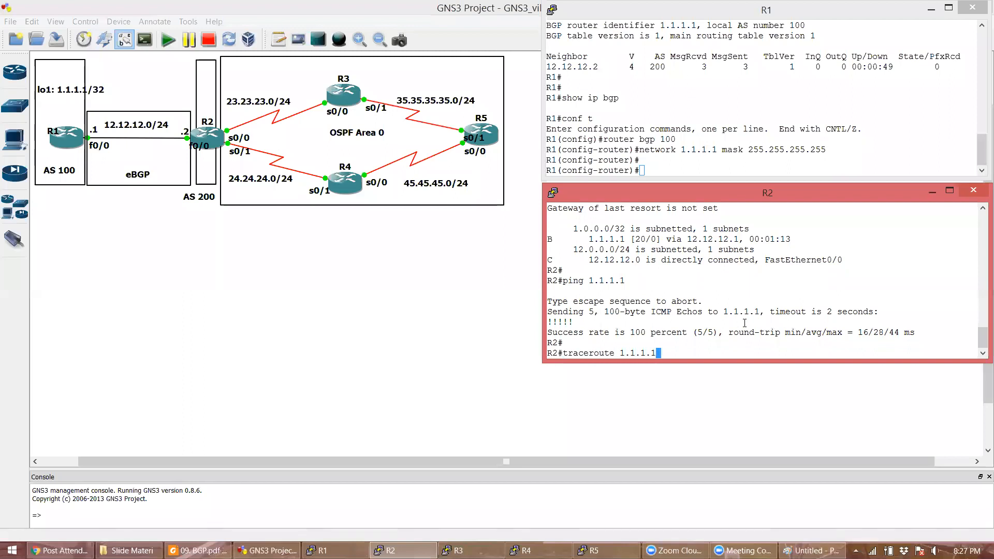
{"action": "key", "text": "Return"}
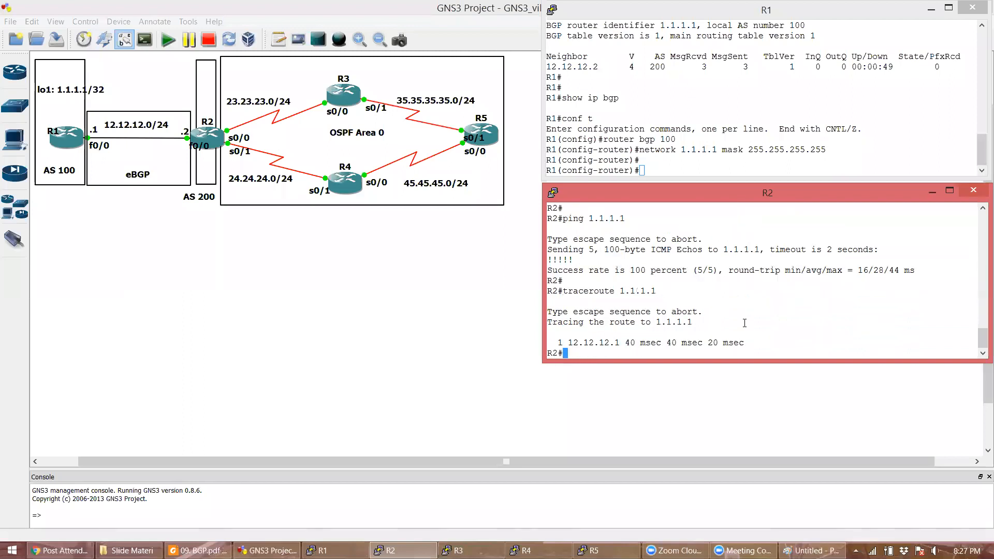
{"action": "double_click", "coordinate": [593, 346]}
{"action": "left_click", "coordinate": [698, 324]}
- Return to R1's console, then show slide 16 'BGP Configuration Example #1' in 09. BGP.pdf
{"action": "left_click", "coordinate": [653, 135]}
{"action": "key", "text": "Return"}
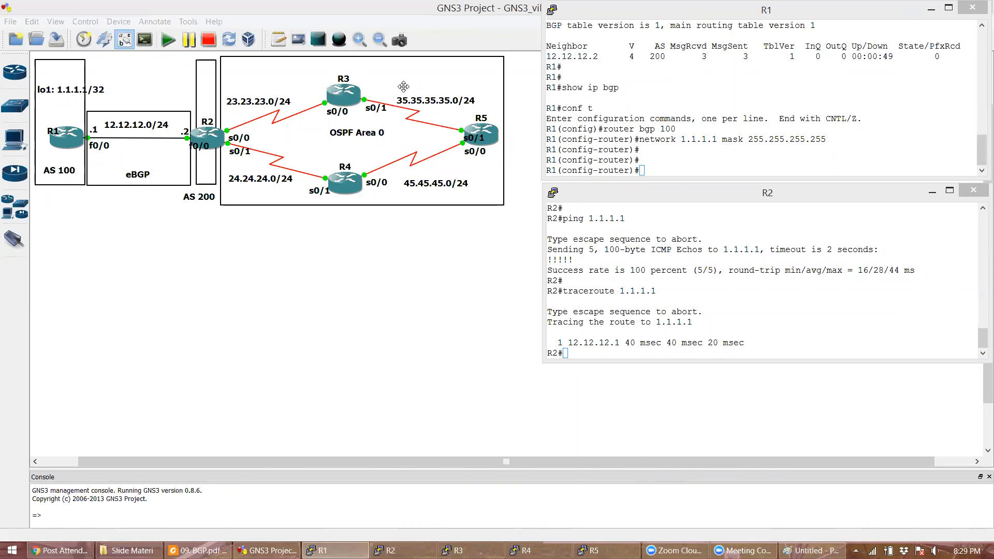
{"action": "left_click", "coordinate": [196, 550]}
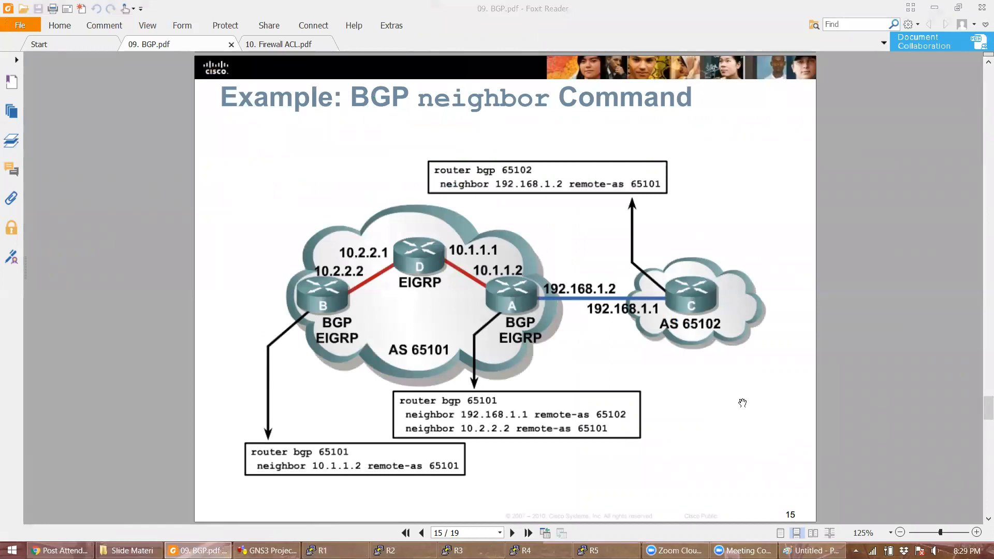
{"action": "scroll", "coordinate": [741, 403], "scroll_direction": "down", "scroll_amount": 1}
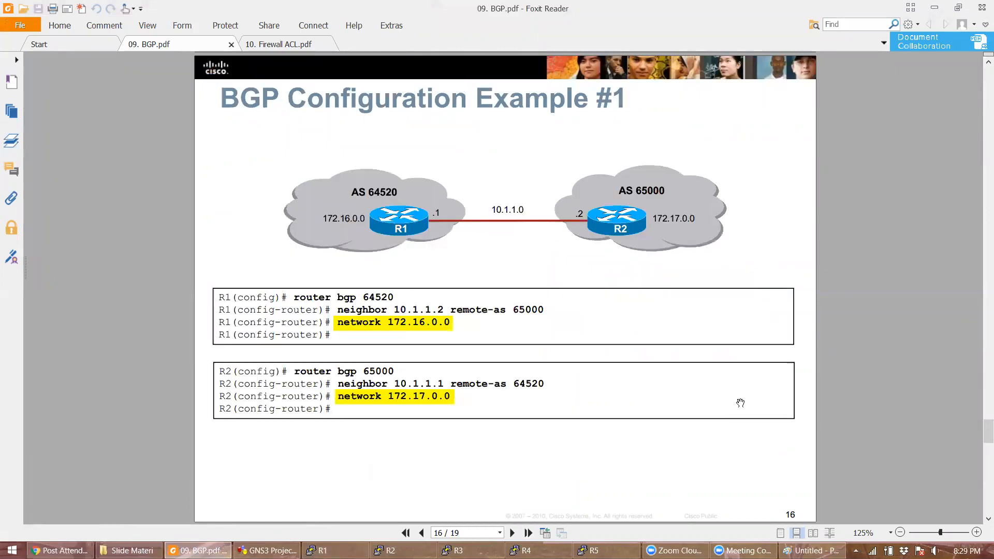
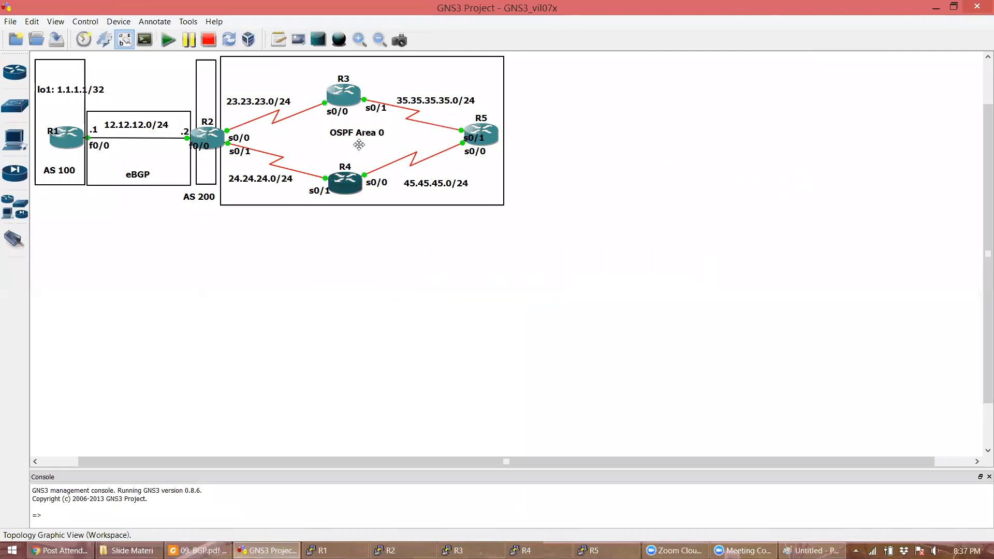
- Add a 'lo5: 5.5.5.5/32' note beside R5 and widen the OSPF Area 0 box to enclose it
{"action": "left_click_drag", "start_coordinate": [365, 140], "coordinate": [360, 140]}
{"action": "left_click", "coordinate": [441, 348]}
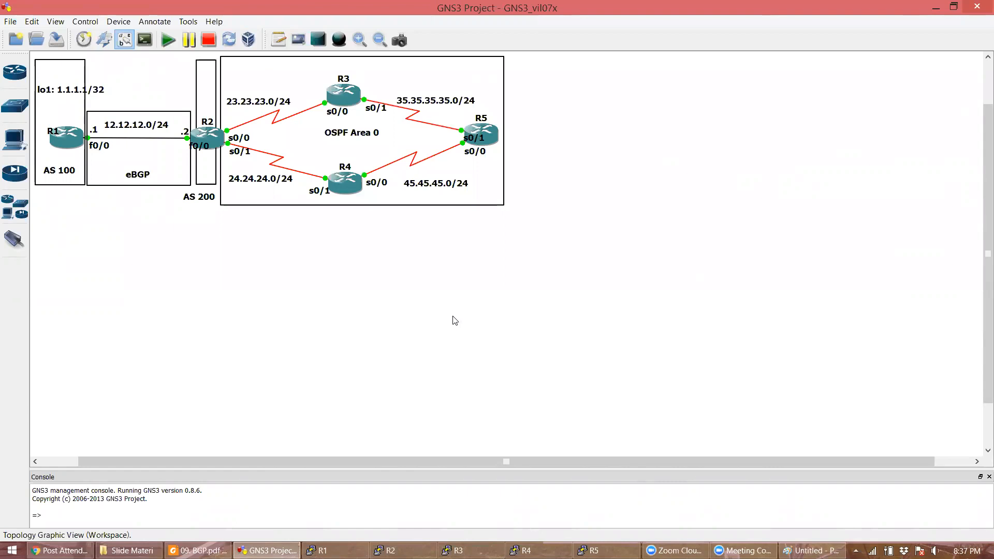
{"action": "left_click", "coordinate": [278, 40]}
{"action": "left_click", "coordinate": [504, 119]}
{"action": "left_click_drag", "start_coordinate": [498, 116], "coordinate": [567, 116]}
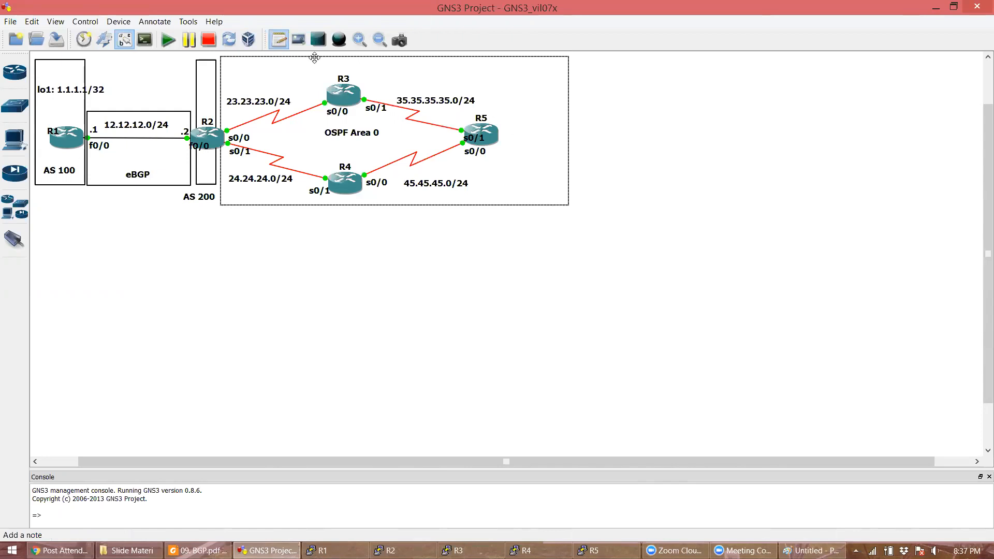
{"action": "left_click", "coordinate": [511, 129]}
{"action": "type", "text": "lo"}
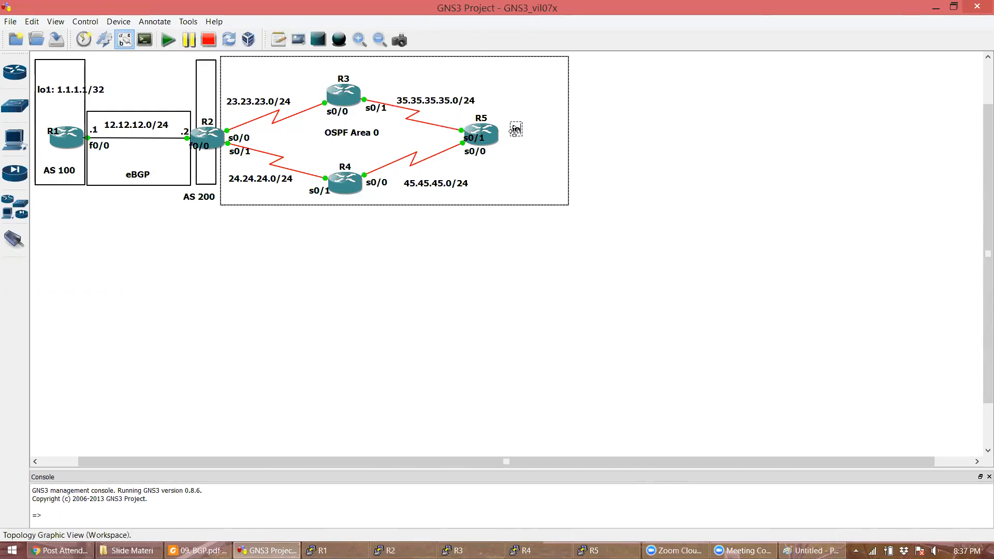
{"action": "type", "text": "5: 5.5.5.5"}
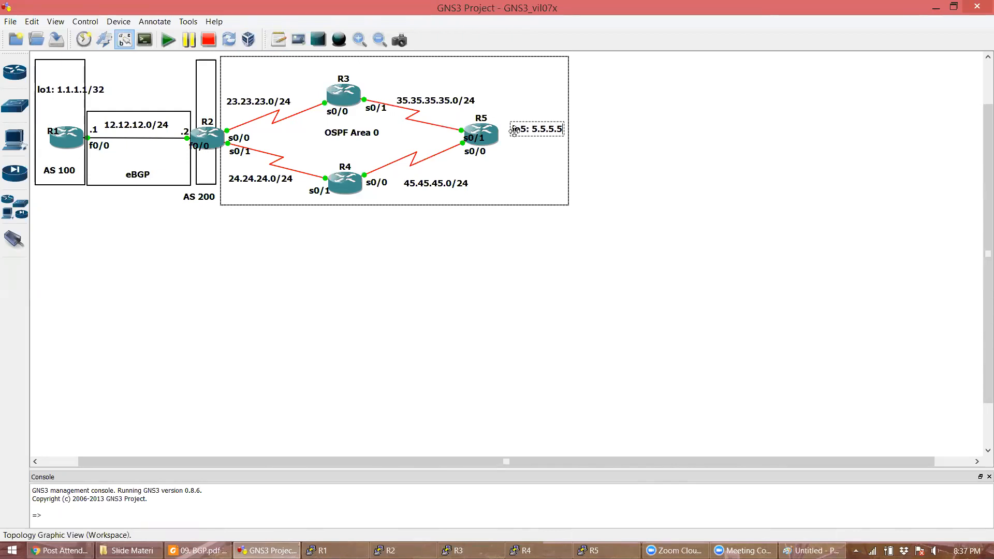
{"action": "type", "text": "/32"}
{"action": "left_click_drag", "start_coordinate": [567, 93], "coordinate": [599, 98]}
{"action": "left_click", "coordinate": [543, 285]}
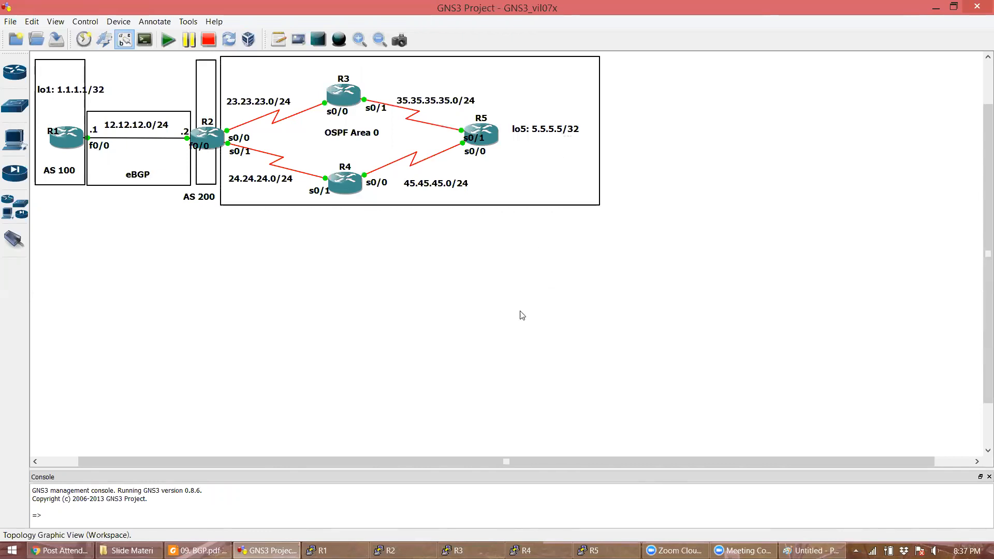
- Bring the R1 and R2 console windows back to the front
{"action": "left_click", "coordinate": [731, 430]}
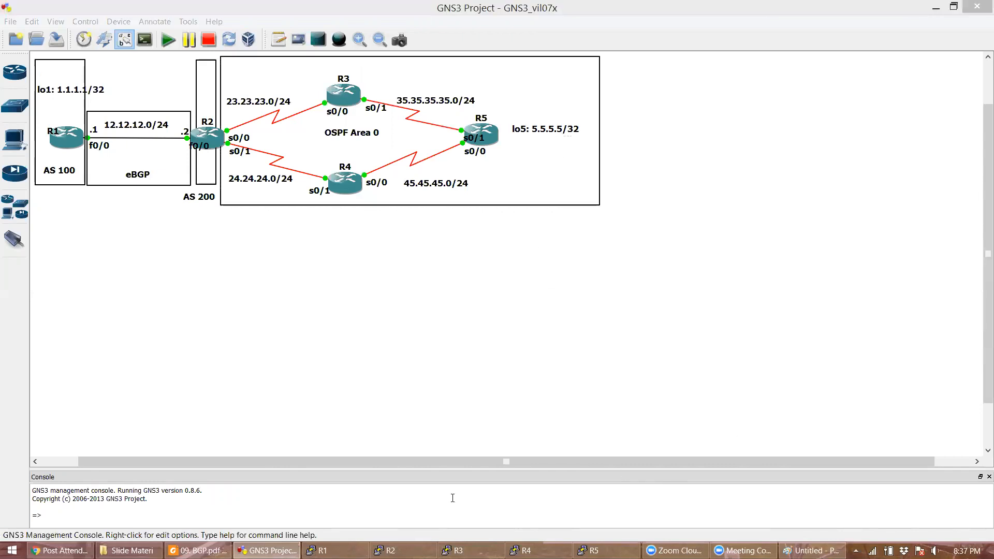
{"action": "left_click", "coordinate": [321, 550]}
{"action": "left_click", "coordinate": [390, 550]}
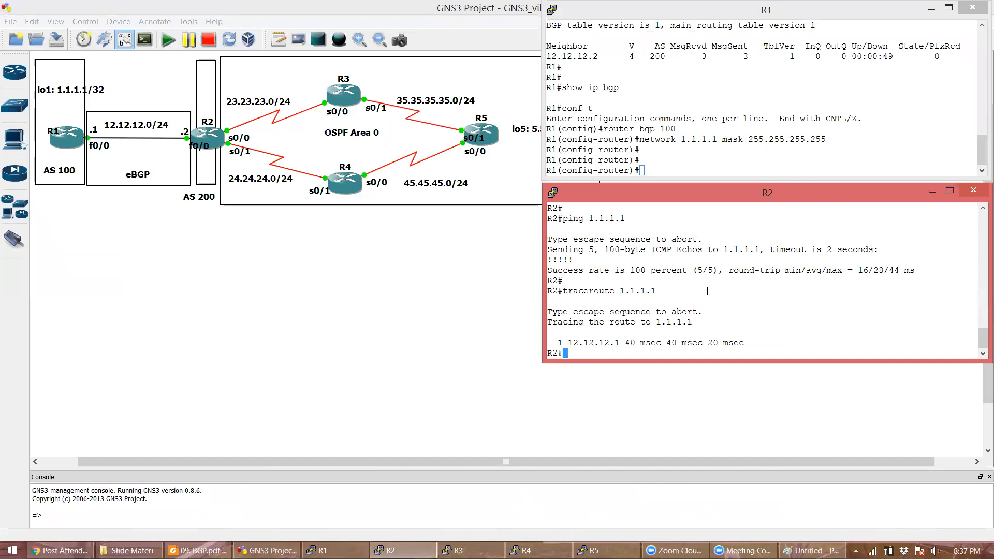
- On R2, address Serial0/0 as 23.23.23.2 255.255.255.0 and bring it up
{"action": "type", "text": "conf t"}
{"action": "key", "text": "Return"}
{"action": "type", "text": "int"}
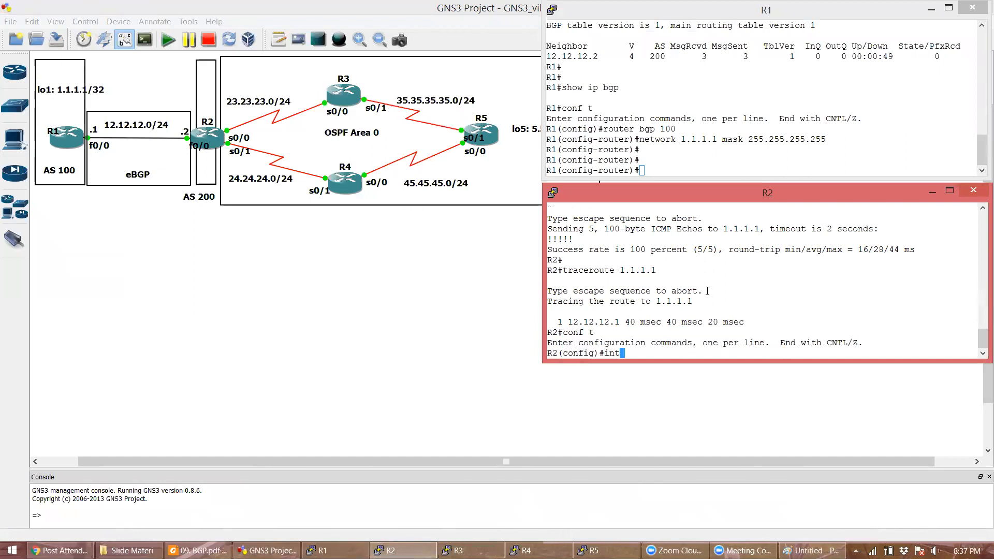
{"action": "type", "text": " s0"}
{"action": "key", "text": "BackSpace"}
{"action": "type", "text": "s0/0"}
{"action": "key", "text": "Return"}
{"action": "type", "text": "ip add "}
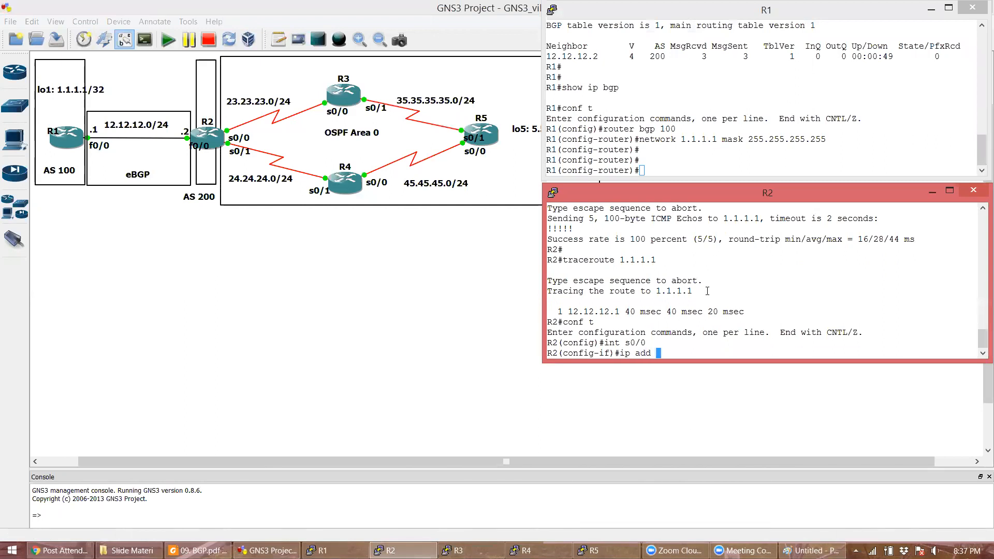
{"action": "type", "text": "23.23.23.2 255.255.255.0"}
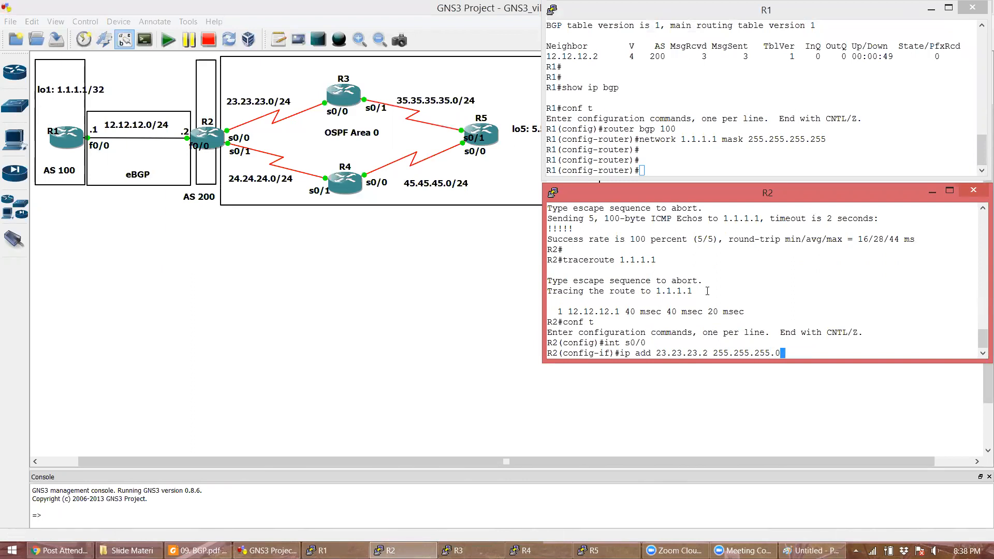
{"action": "key", "text": "Return"}
{"action": "type", "text": "no shut"}
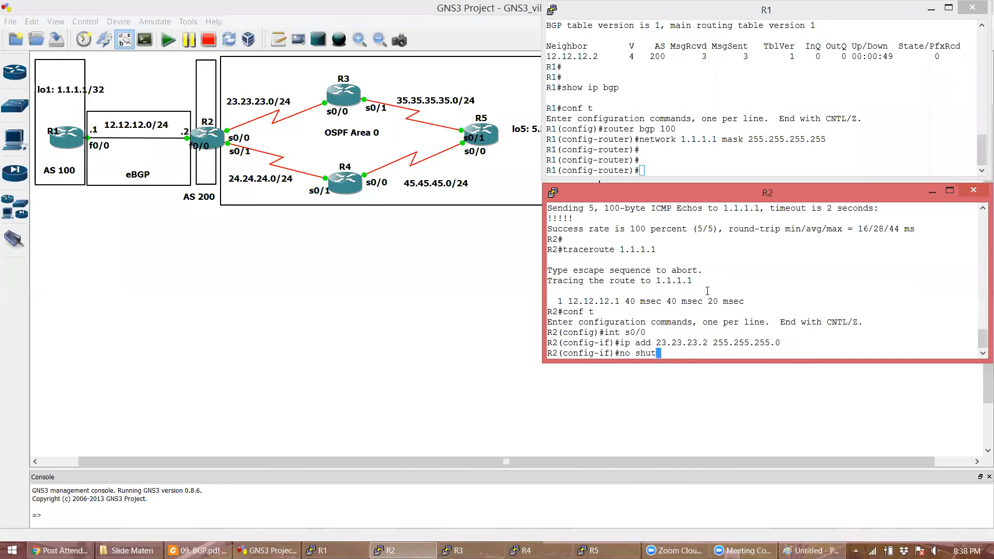
{"action": "type", "text": "down"}
{"action": "key", "text": "Return"}
- Address R2's Serial0/1 as 24.24.24.2 255.255.255.0 and enable it
{"action": "key", "text": "Return"}
{"action": "type", "text": "int s0/0/1"}
{"action": "key", "text": "Return"}
{"action": "key", "text": "Up"}
{"action": "key", "text": "BackSpace"}
{"action": "key", "text": "BackSpace"}
{"action": "key", "text": "BackSpace"}
{"action": "type", "text": "1"}
{"action": "key", "text": "Return"}
{"action": "key", "text": "Return"}
{"action": "type", "text": "p"}
{"action": "key", "text": "BackSpace"}
{"action": "type", "text": "ip add 23."}
{"action": "key", "text": "BackSpace"}
{"action": "key", "text": "BackSpace"}
{"action": "type", "text": "4.24.2"}
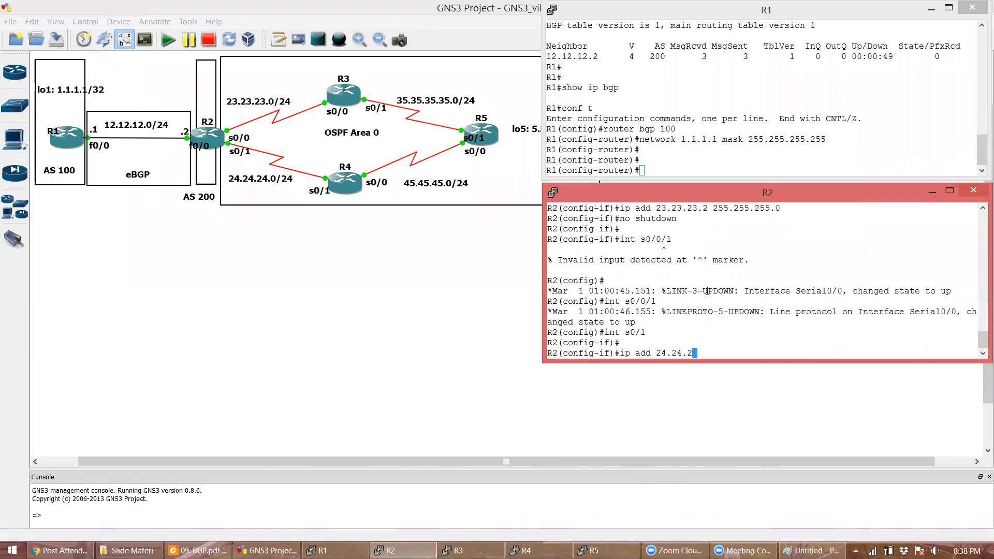
{"action": "type", "text": "4.2 255.255.255.0"}
{"action": "key", "text": "Return"}
{"action": "type", "text": "no shutdown"}
{"action": "key", "text": "Return"}
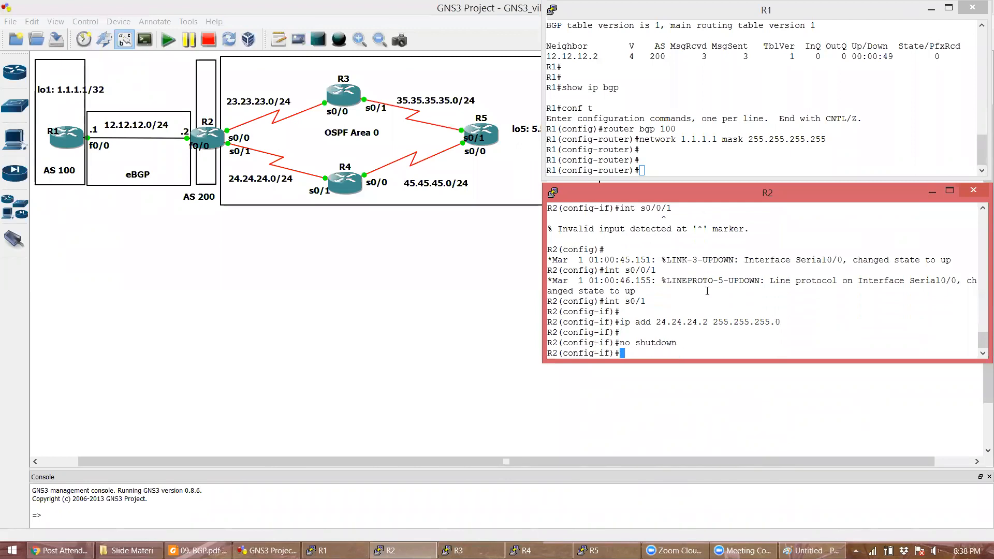
- Verify R2's interfaces with do sh ip int br, highlighting Serial0/1's 24.24.24.2
{"action": "type", "text": "do sh ip int br"}
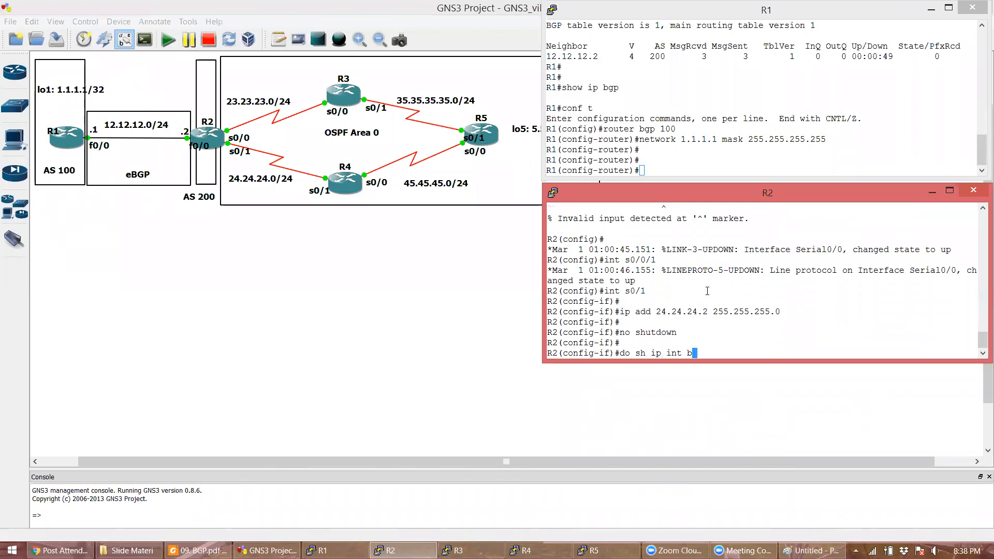
{"action": "key", "text": "Return"}
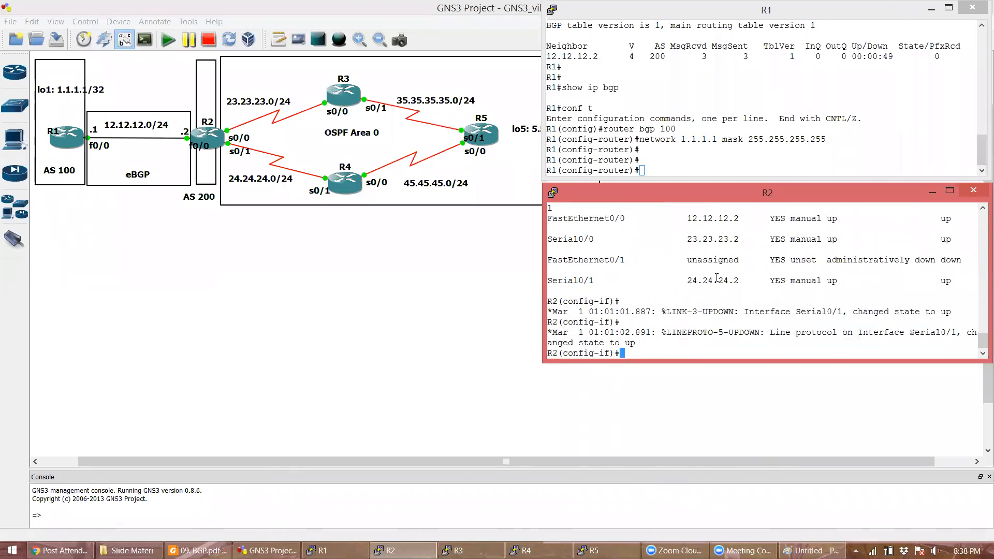
{"action": "mouse_move", "coordinate": [722, 234]}
{"action": "left_mouse_down"}
{"action": "mouse_move", "coordinate": [722, 220]}
{"action": "mouse_move", "coordinate": [725, 241]}
{"action": "left_mouse_up"}
{"action": "left_click", "coordinate": [728, 274]}
{"action": "double_click", "coordinate": [729, 280]}
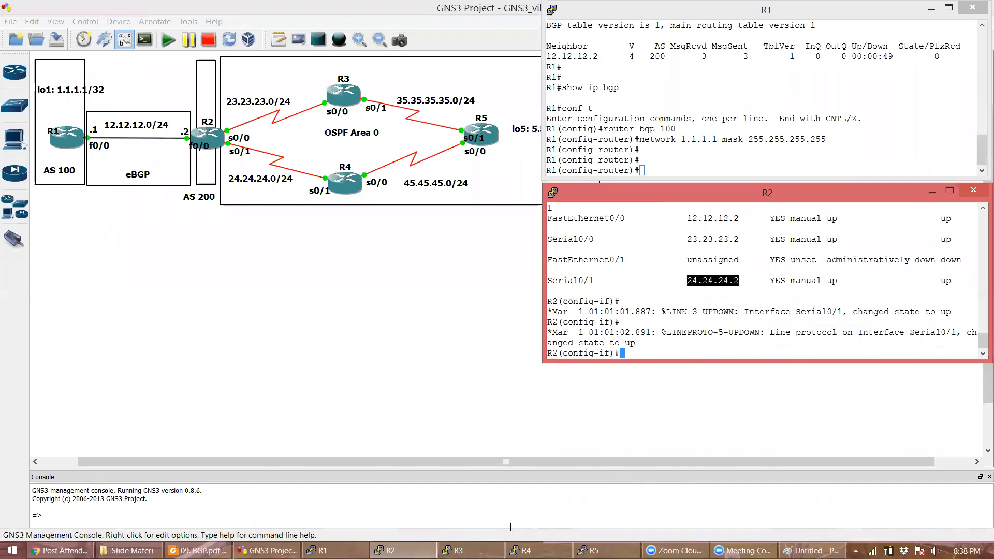
{"action": "left_click", "coordinate": [458, 551]}
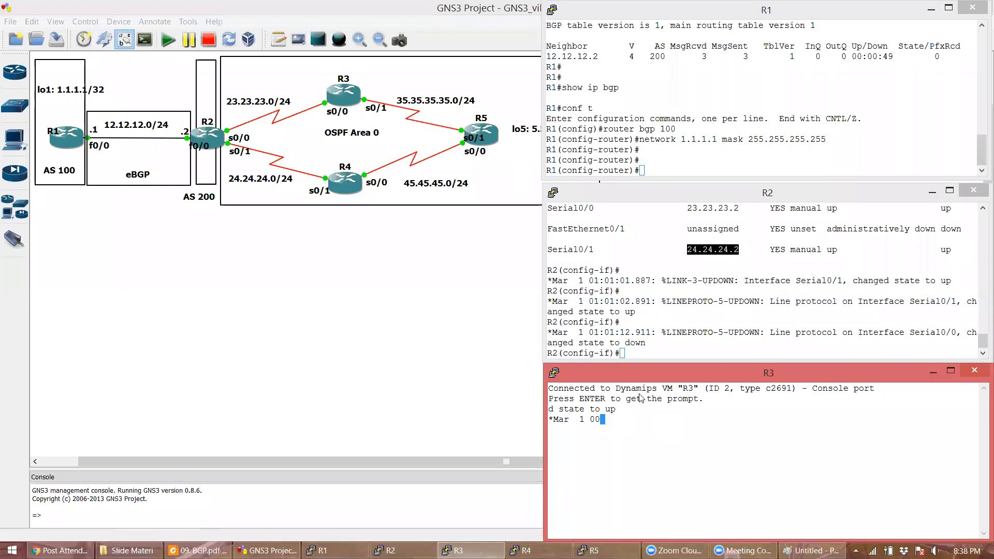
- Refresh the prompts in the R4 and R5 consoles, then minimize both
{"action": "key", "text": "alt+space"}
{"action": "key", "text": "Up"}
{"action": "key", "text": "Up"}
{"action": "key", "text": "Up"}
{"action": "key", "text": "Up"}
{"action": "key", "text": "Up"}
{"action": "key", "text": "Up"}
{"action": "key", "text": "Up"}
{"action": "key", "text": "Up"}
{"action": "key", "text": "Up"}
{"action": "key", "text": "Up"}
{"action": "key", "text": "Up"}
{"action": "key", "text": "Up"}
{"action": "key", "text": "Up"}
{"action": "key", "text": "Up"}
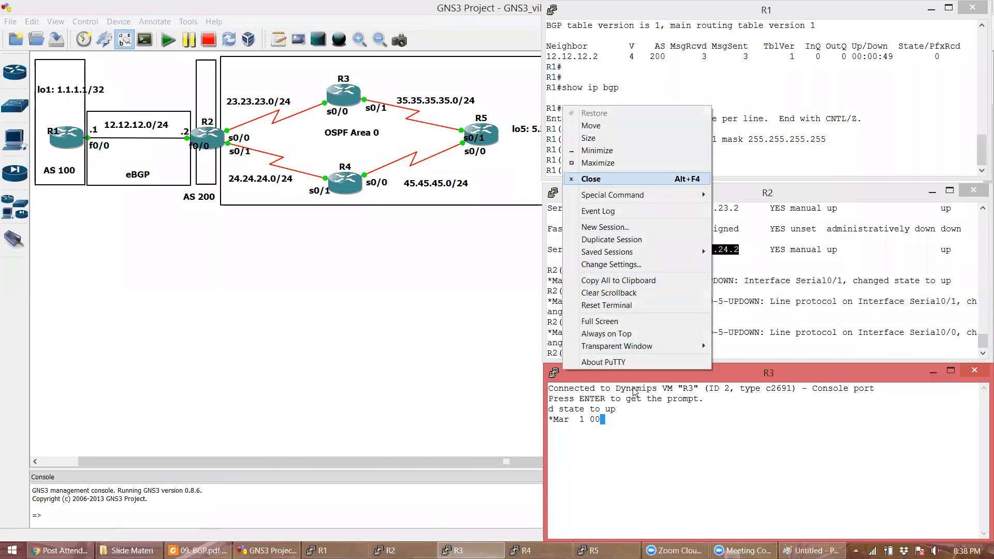
{"action": "key", "text": "Escape"}
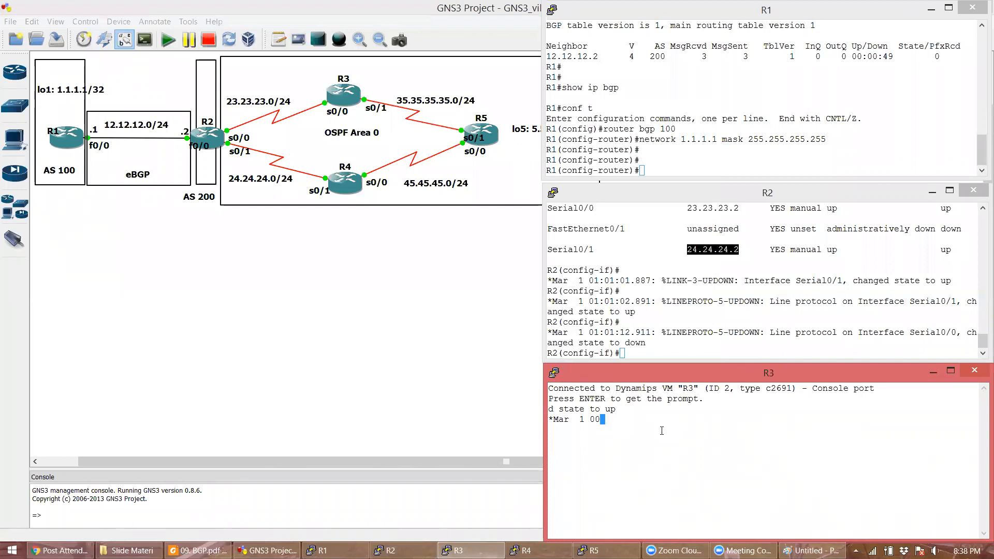
{"action": "key", "text": "alt+Tab"}
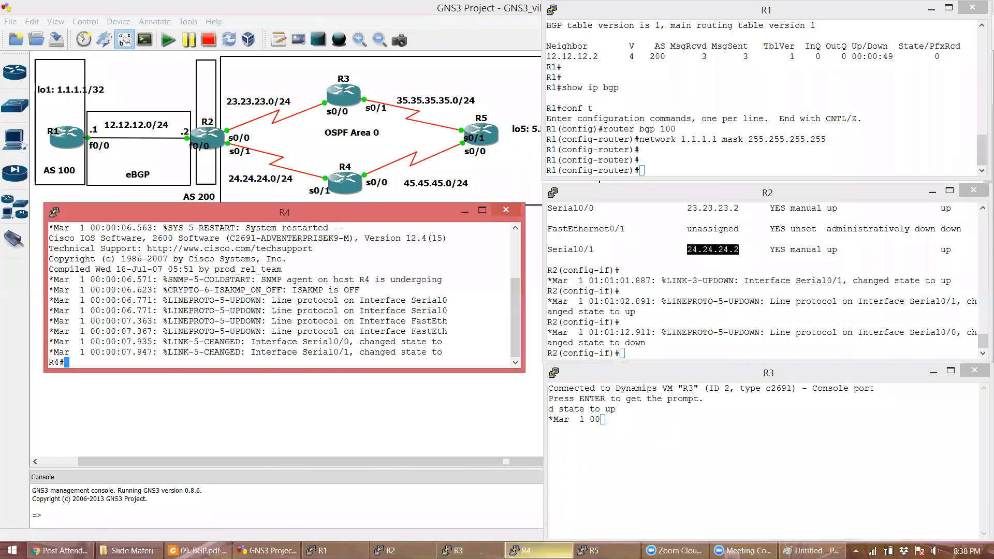
{"action": "key", "text": "Return"}
{"action": "key", "text": "Return"}
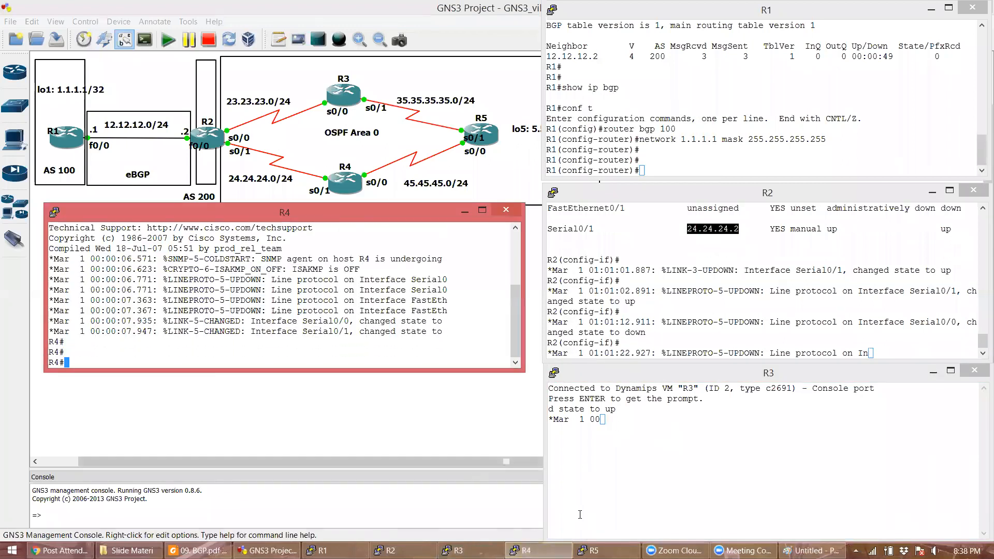
{"action": "key", "text": "alt+Tab"}
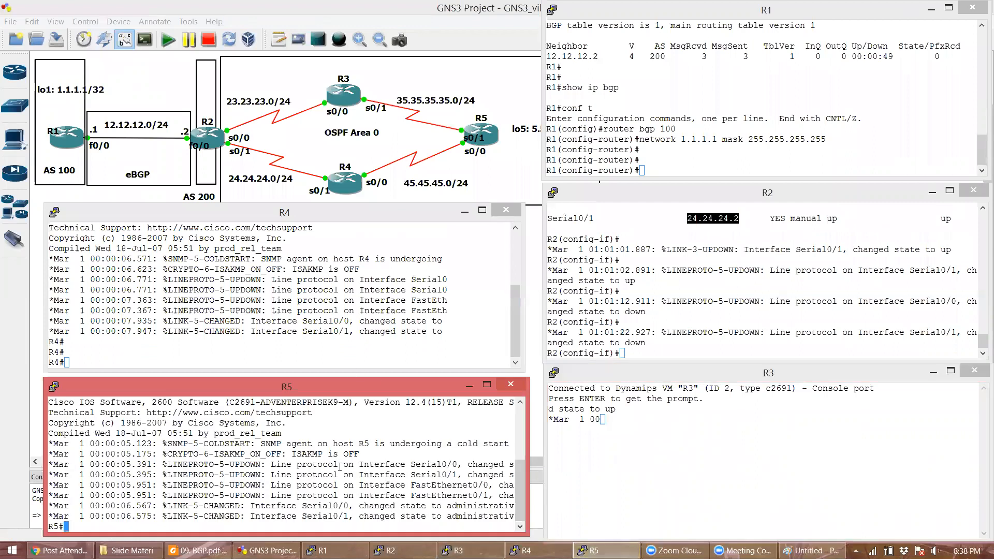
{"action": "key", "text": "Return"}
{"action": "key", "text": "Return"}
{"action": "left_click", "coordinate": [464, 211]}
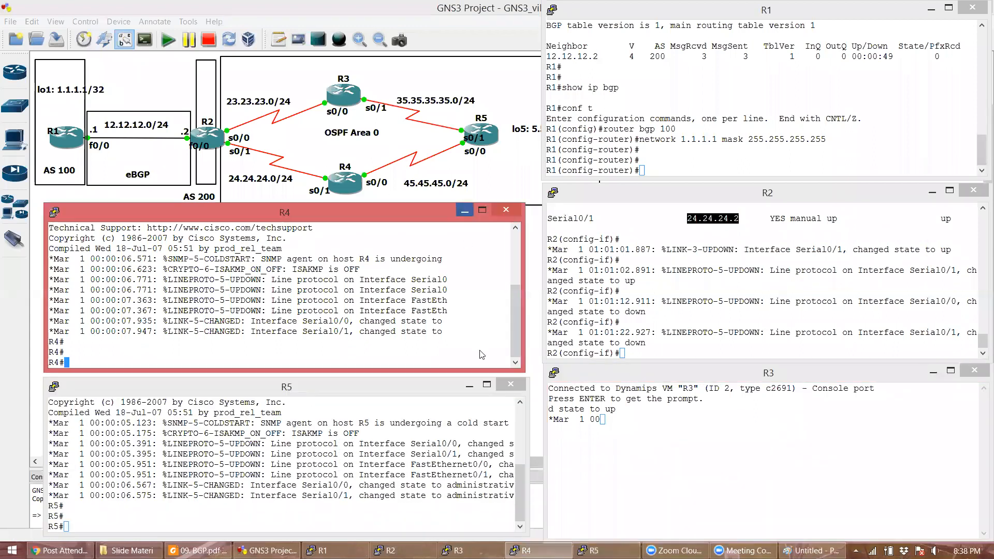
{"action": "left_click", "coordinate": [475, 389]}
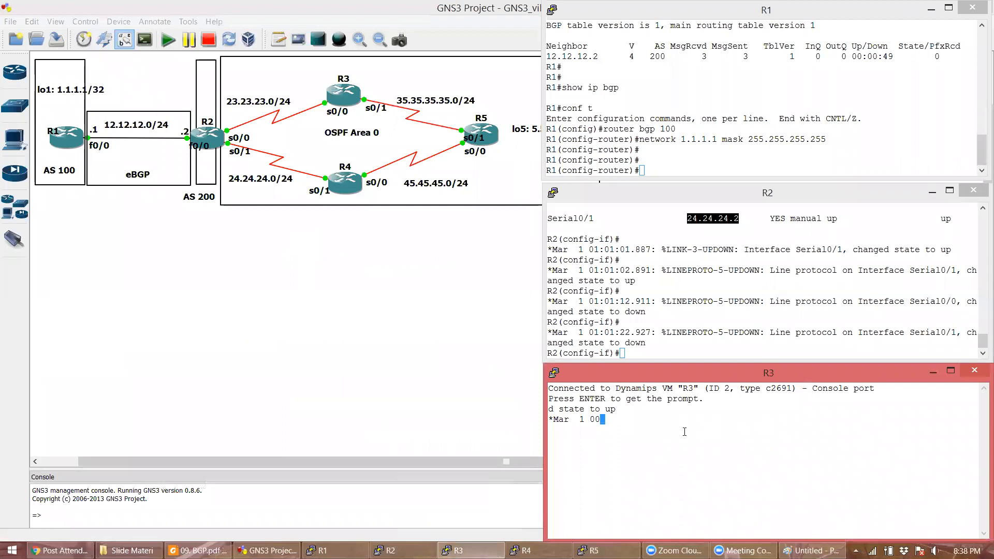
- Stop and restart router R3, then open its console to watch it boot
{"action": "right_click", "coordinate": [347, 96]}
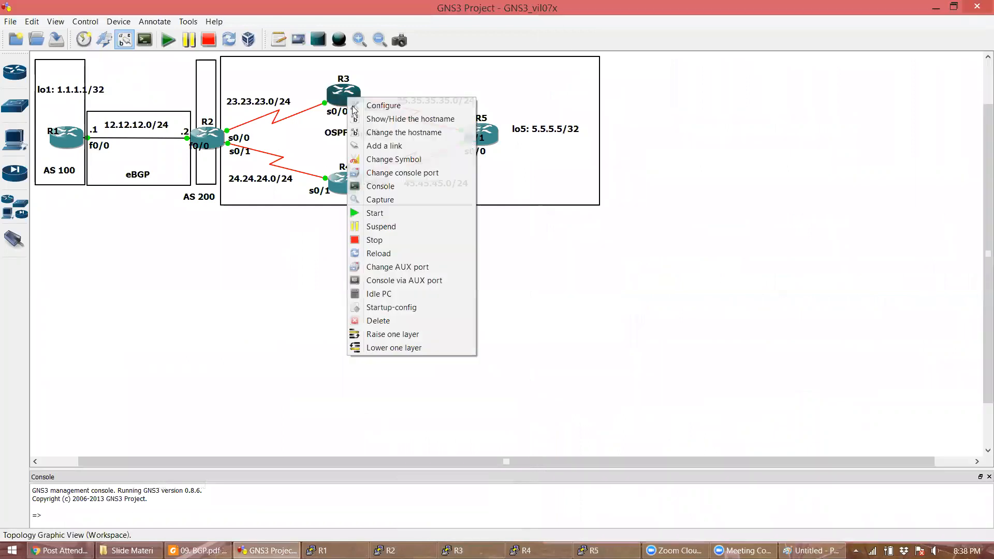
{"action": "left_click", "coordinate": [385, 239]}
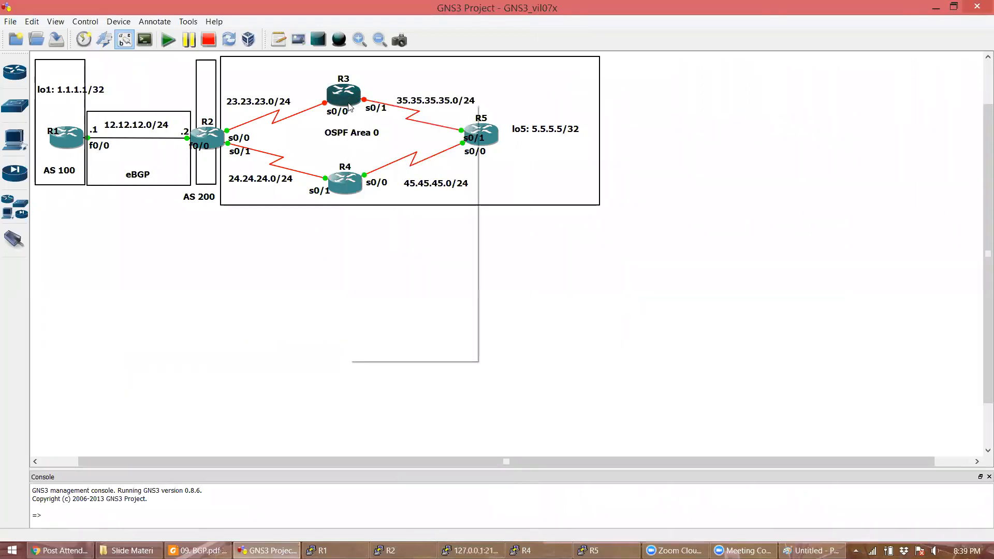
{"action": "right_click", "coordinate": [350, 104]}
{"action": "left_click", "coordinate": [377, 219]}
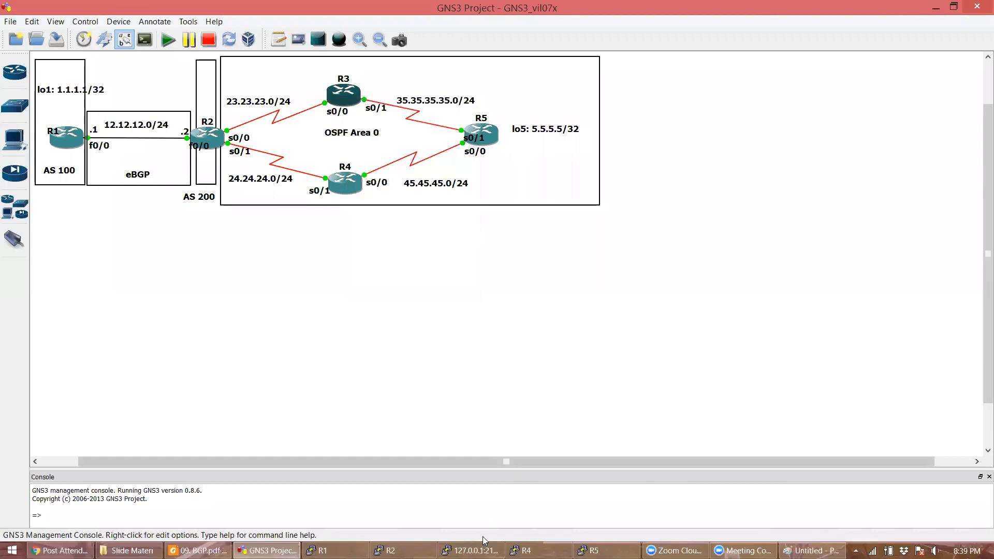
{"action": "left_click", "coordinate": [472, 549]}
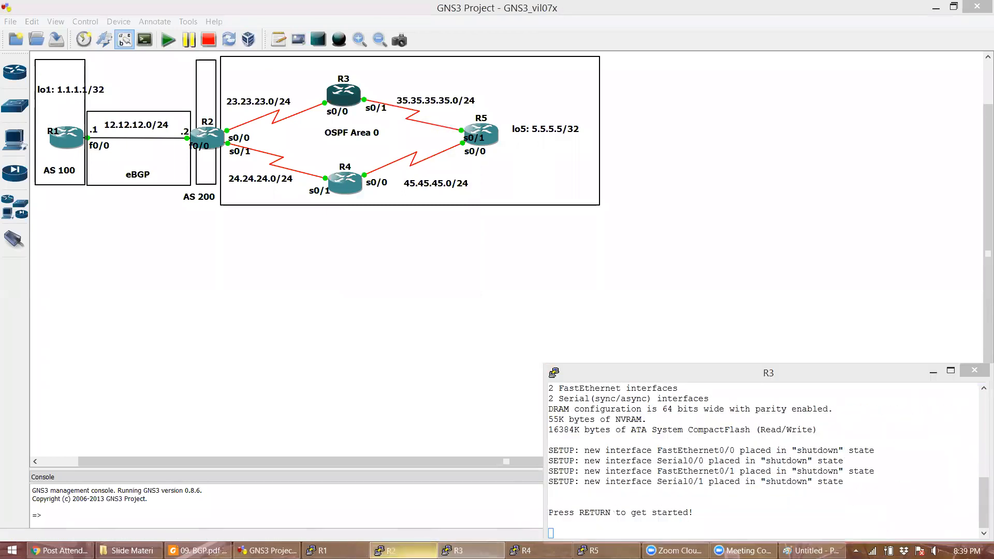
{"action": "key", "text": "alt+Tab"}
- On R3, address Serial0/0 as 23.23.23.3 255.255.255.0 and bring it up
{"action": "left_click", "coordinate": [823, 459]}
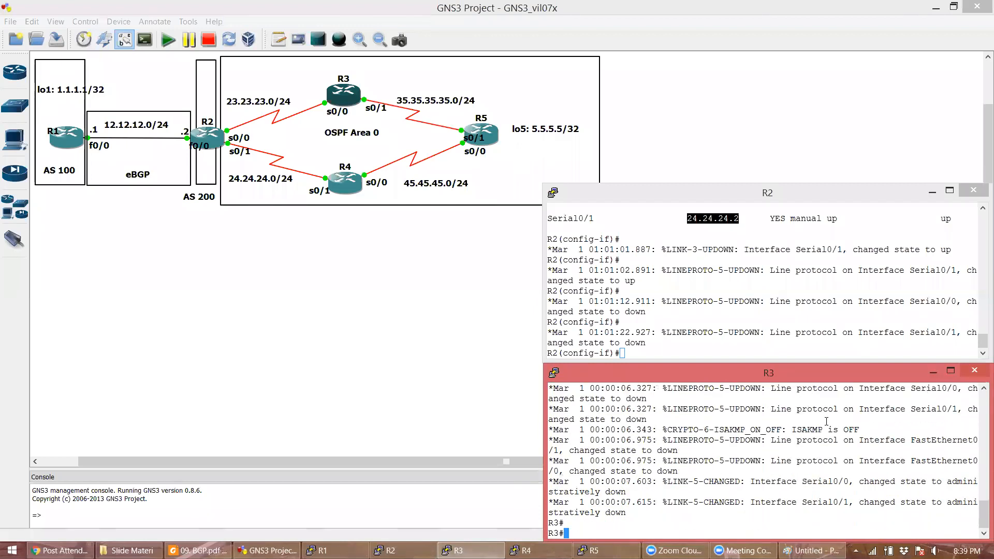
{"action": "type", "text": "conf t"}
{"action": "key", "text": "Return"}
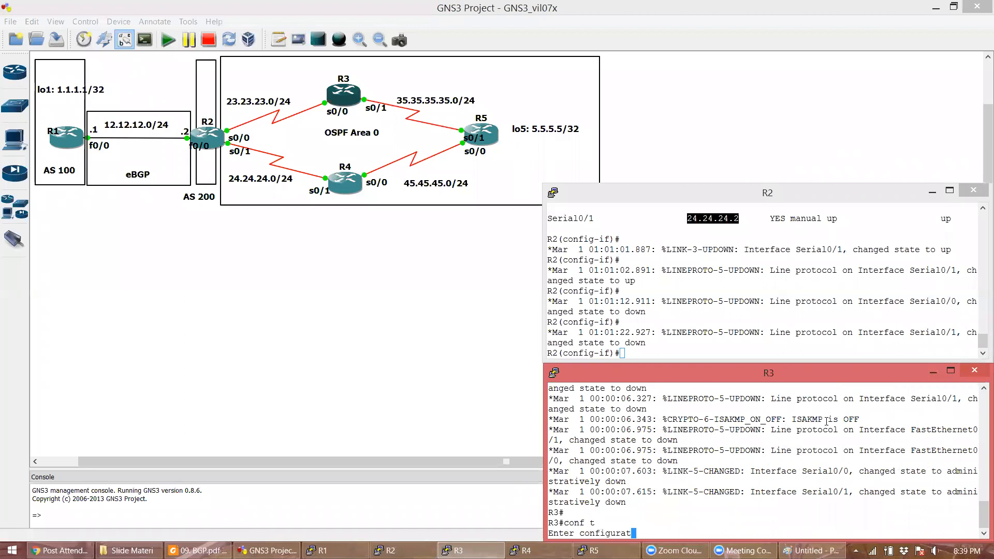
{"action": "type", "text": "int s0/0"}
{"action": "key", "text": "Return"}
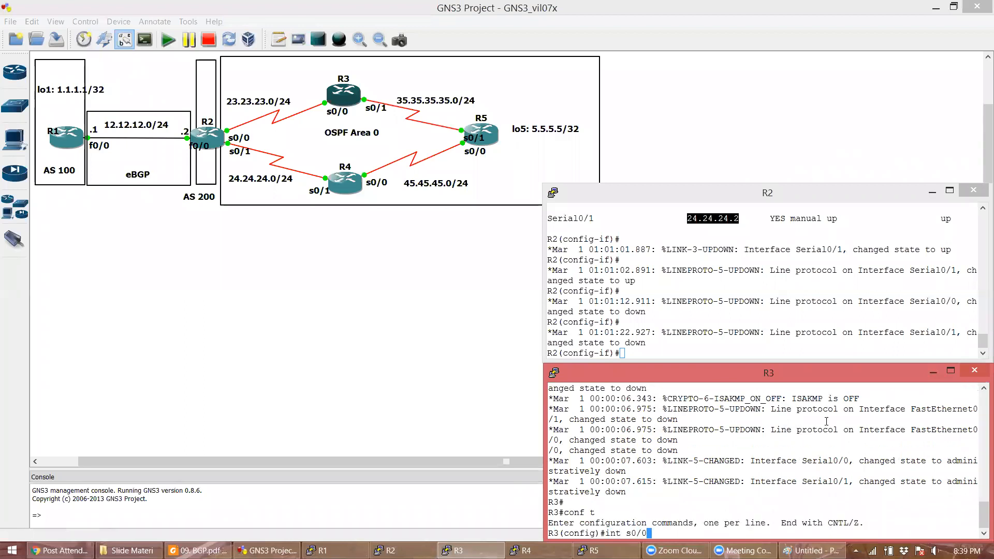
{"action": "type", "text": "ip add 23.23.23"}
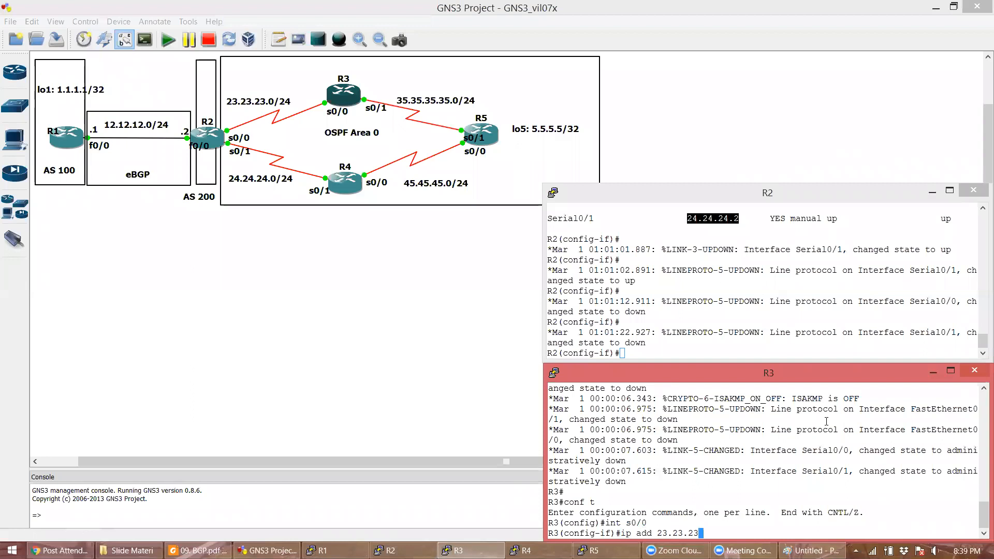
{"action": "type", "text": ".3 255.255.255.0"}
{"action": "key", "text": "Return"}
{"action": "type", "text": "no sh"}
{"action": "key", "text": "Return"}
{"action": "key", "text": "Return"}
- Address R3's Serial0/1 as 35.35.35.3 255.255.255.0 and enable it
{"action": "type", "text": "int s0/"}
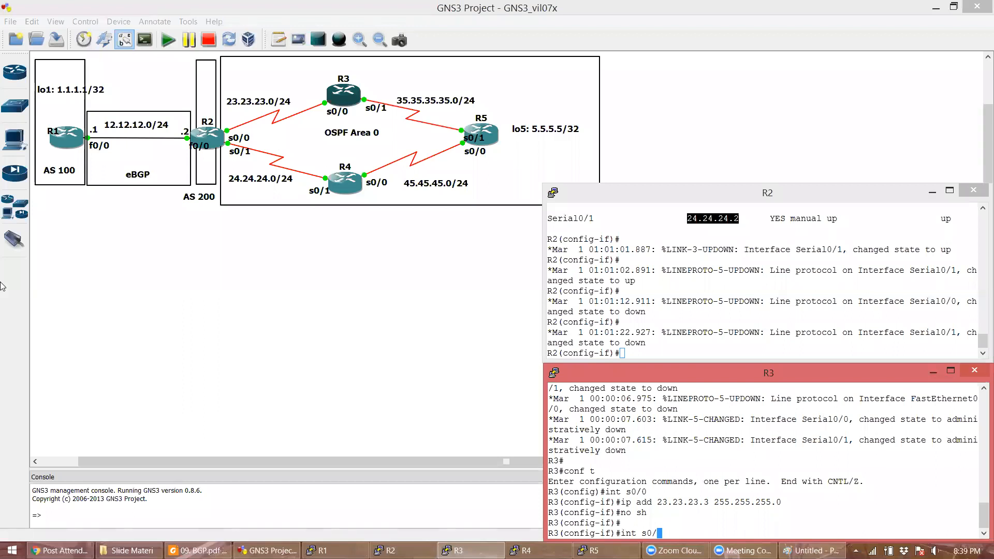
{"action": "type", "text": "1"}
{"action": "key", "text": "Return"}
{"action": "type", "text": "ip add 35.35.35.3 255.255.255.0"}
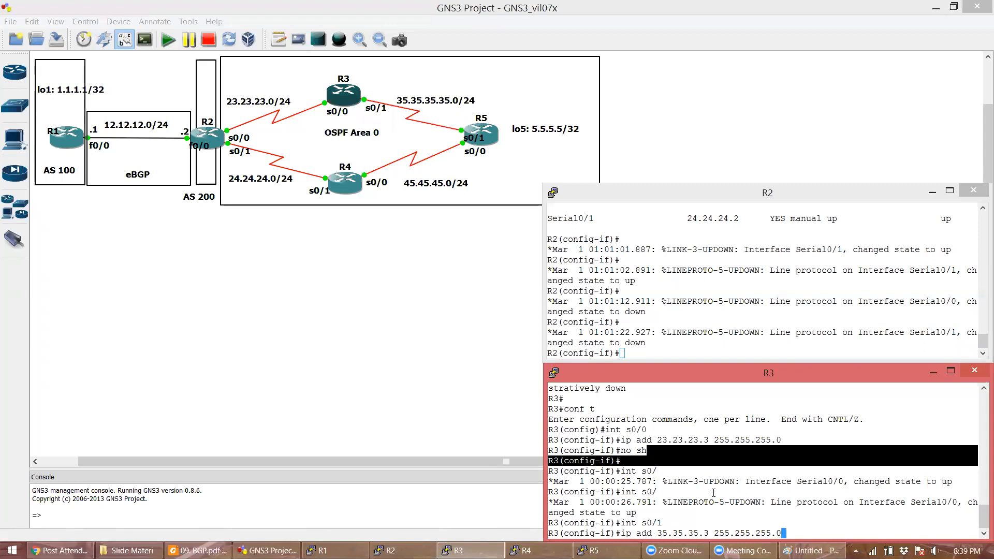
{"action": "key", "text": "Return"}
{"action": "type", "text": "no shut"}
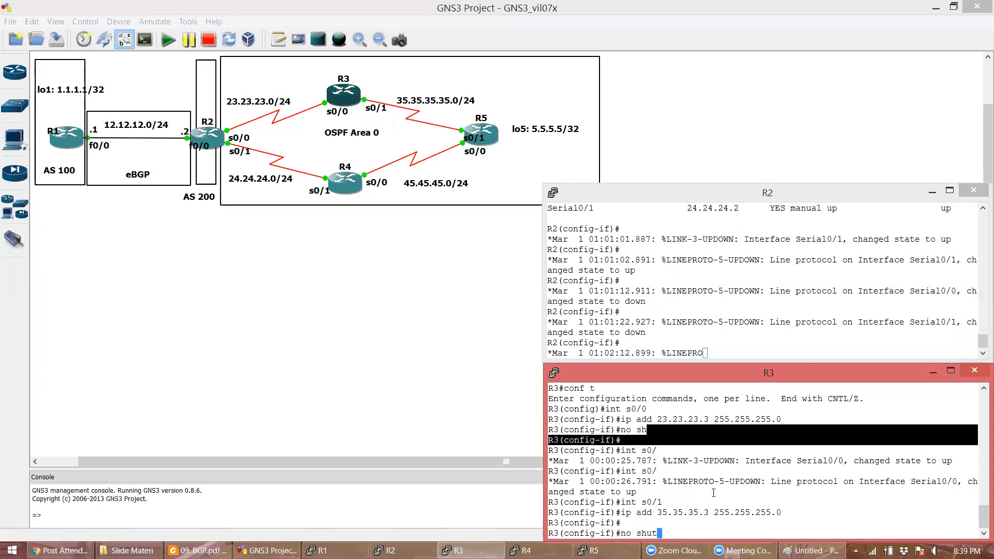
{"action": "key", "text": "Return"}
- Check R3's interface brief, highlighting 23.23.23.3 and 35.35.35.3 as up/up
{"action": "type", "text": "do sh ip int b"}
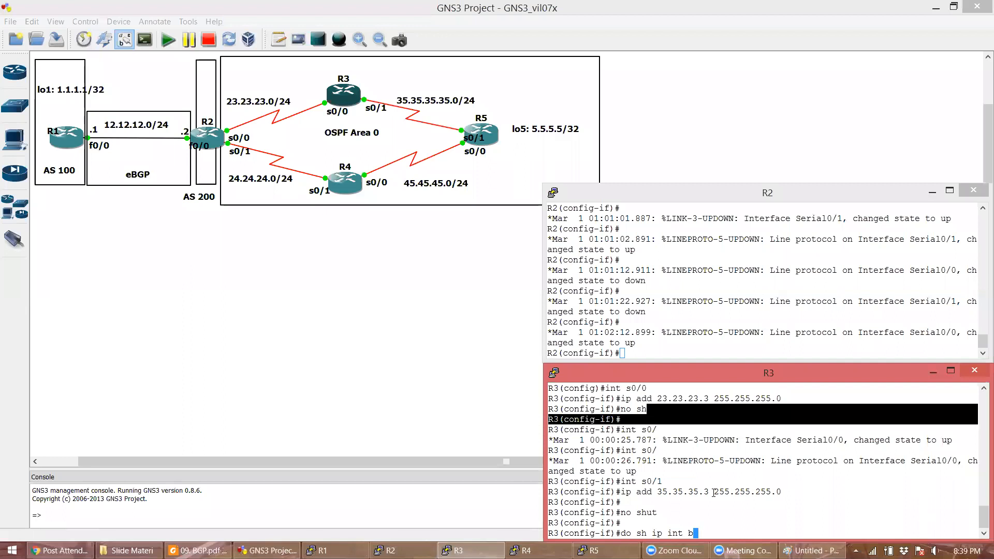
{"action": "type", "text": "r"}
{"action": "key", "text": "Return"}
{"action": "double_click", "coordinate": [732, 472]}
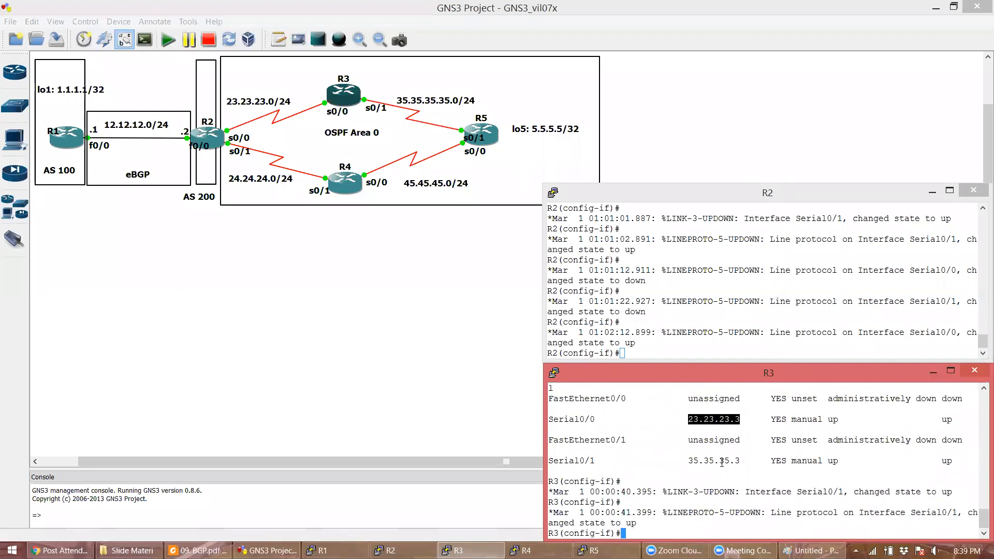
{"action": "double_click", "coordinate": [723, 461]}
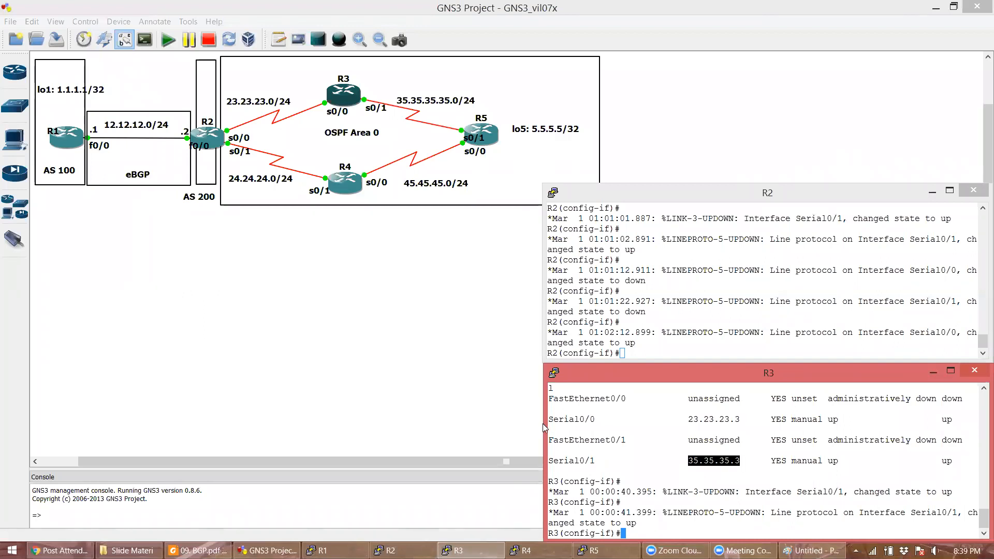
{"action": "double_click", "coordinate": [714, 420]}
{"action": "double_click", "coordinate": [714, 461]}
{"action": "left_click", "coordinate": [538, 550]}
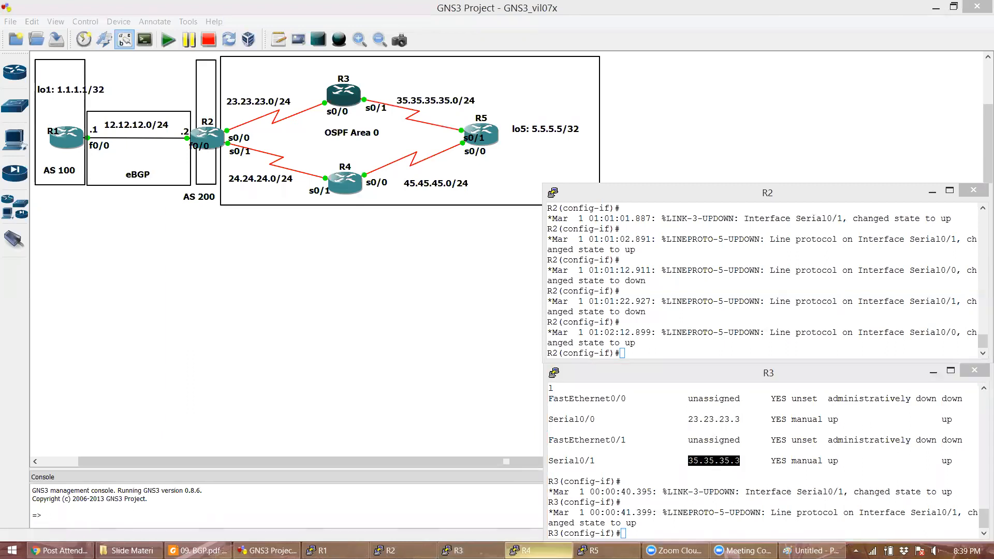
- On R4, address Serial0/1 as 24.24.24.2 255.255.255.0 and bring it up
{"action": "type", "text": "conf t"}
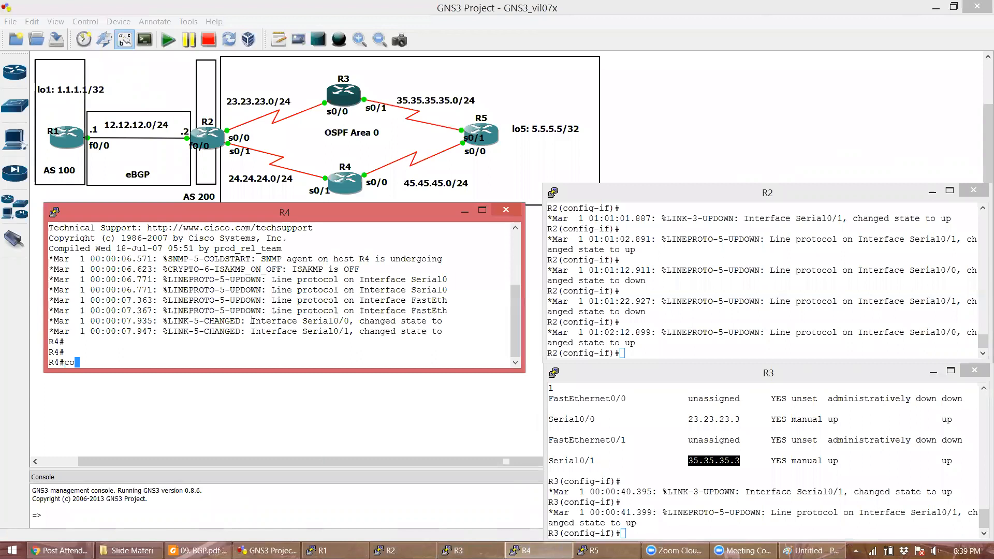
{"action": "key", "text": "Return"}
{"action": "type", "text": "int s0/1"}
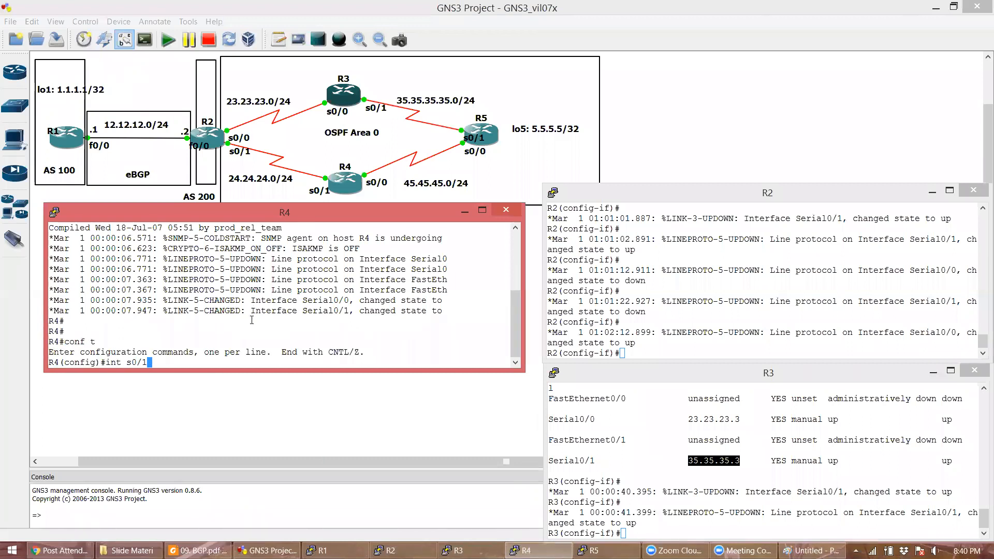
{"action": "key", "text": "Return"}
{"action": "type", "text": "if)#"}
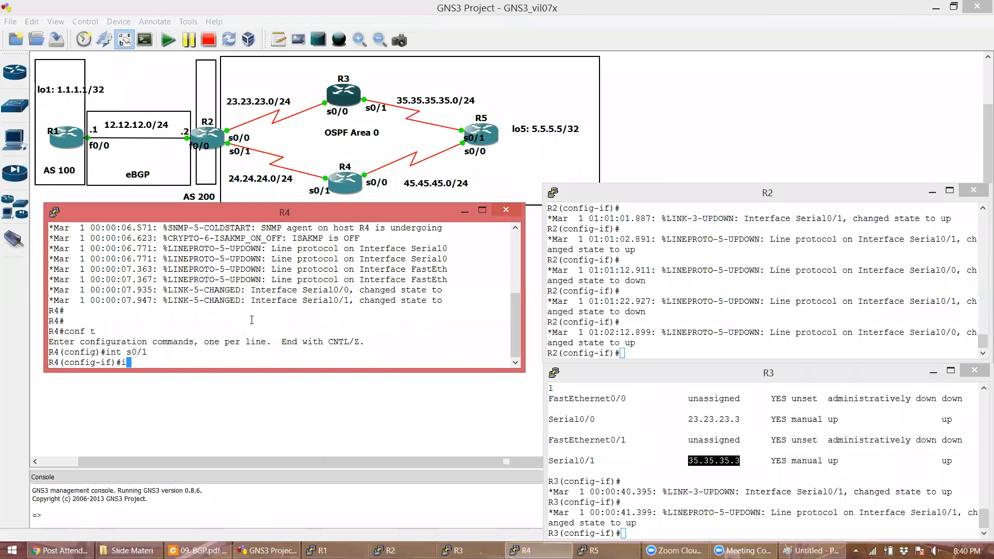
{"action": "type", "text": "ip add 24.24.24."}
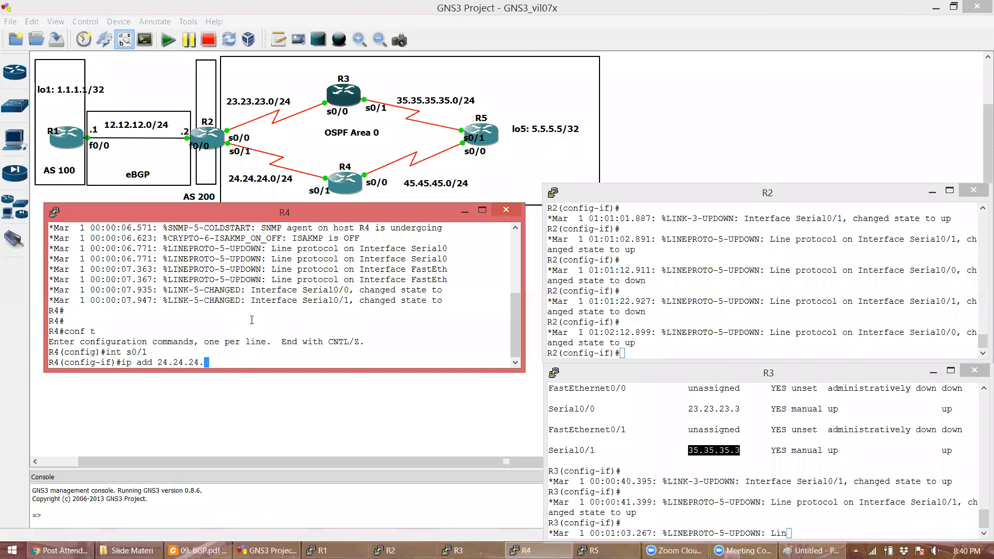
{"action": "type", "text": "2 255.255.255.0"}
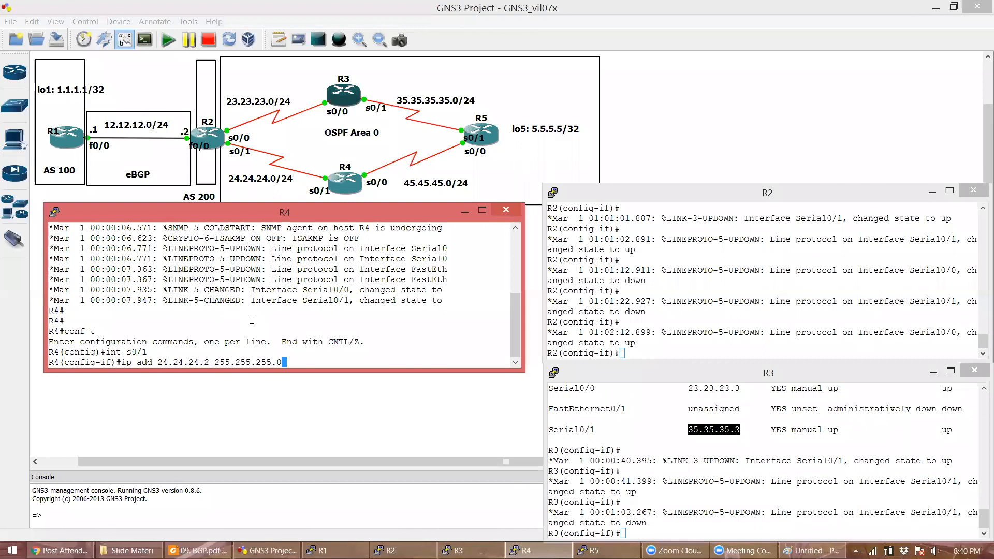
{"action": "key", "text": "Return"}
{"action": "type", "text": "no shut"}
{"action": "key", "text": "Return"}
- Address R4's Serial0/0 as 45.45.45.4 255.255.255.0 and enable it
{"action": "type", "text": "in"}
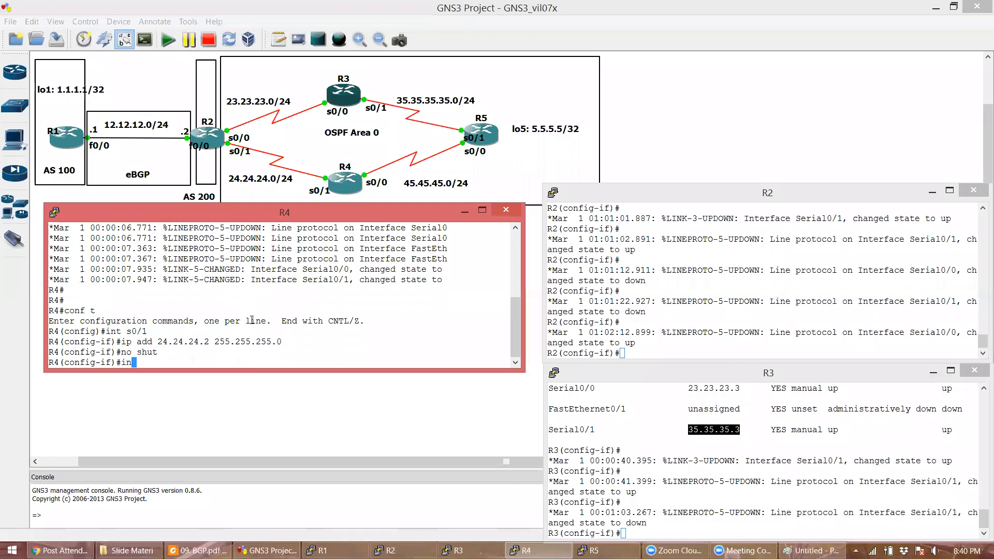
{"action": "type", "text": "t s0/0/"}
{"action": "key", "text": "Return"}
{"action": "type", "text": "ip "}
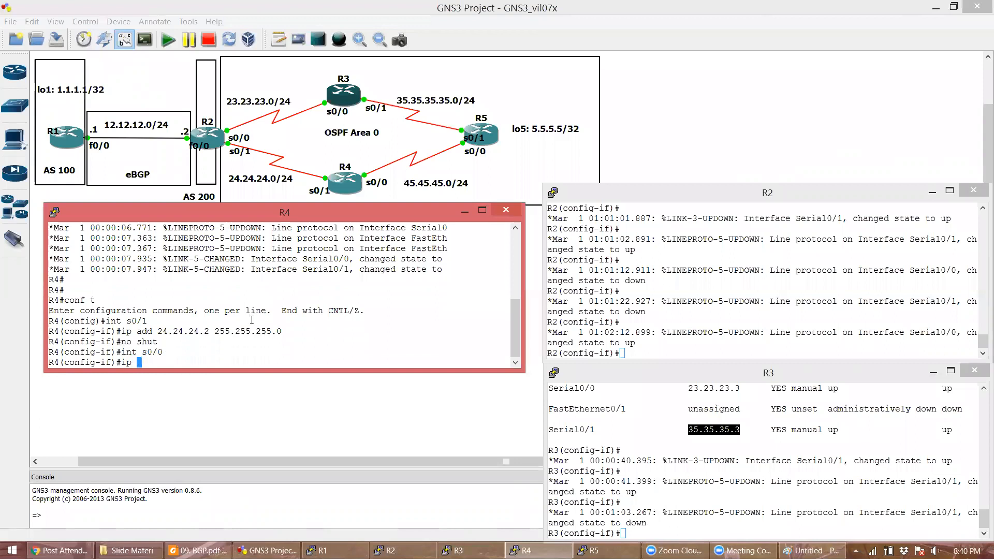
{"action": "type", "text": "add 45.45."}
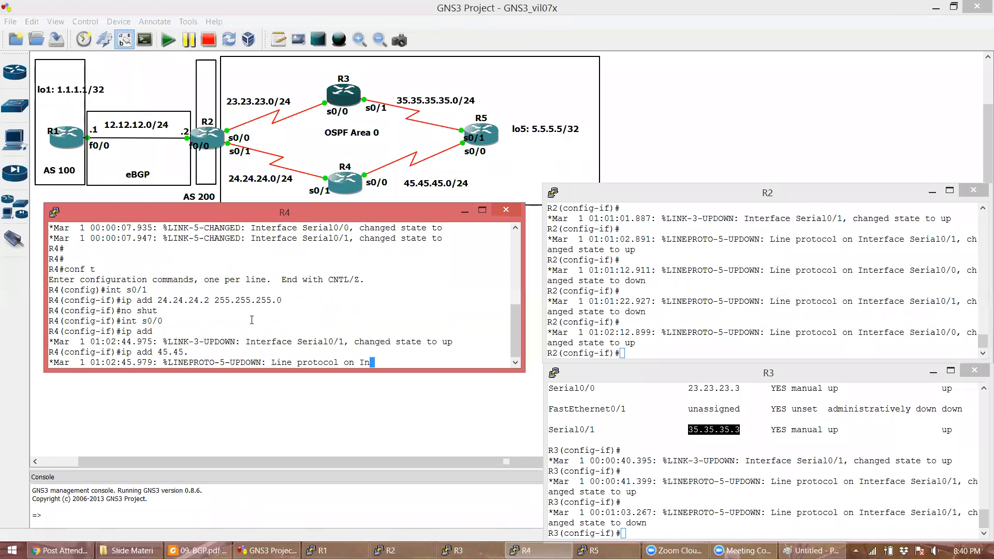
{"action": "type", "text": "45.4 255.255.255.0"}
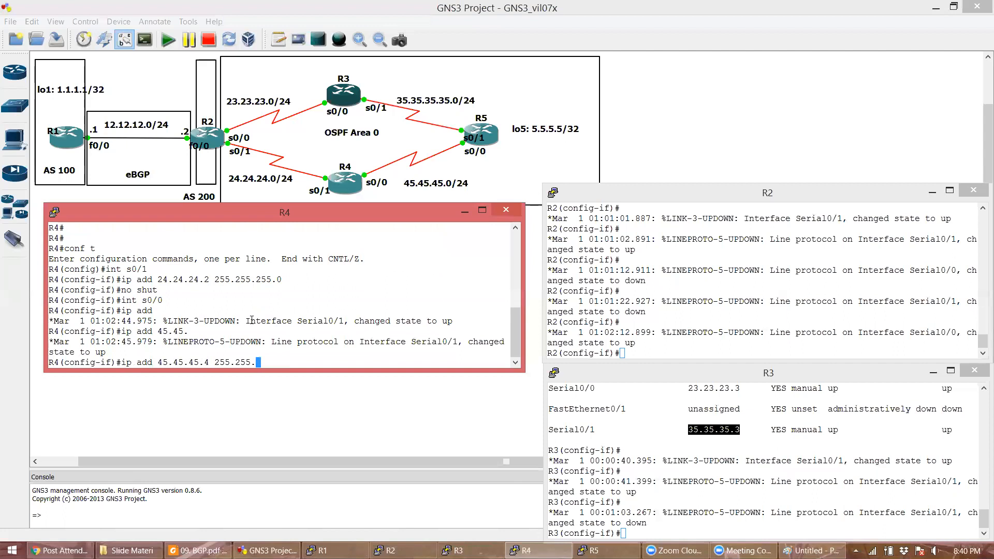
{"action": "key", "text": "Return"}
{"action": "type", "text": "no sh"}
{"action": "key", "text": "Return"}
{"action": "key", "text": "Return"}
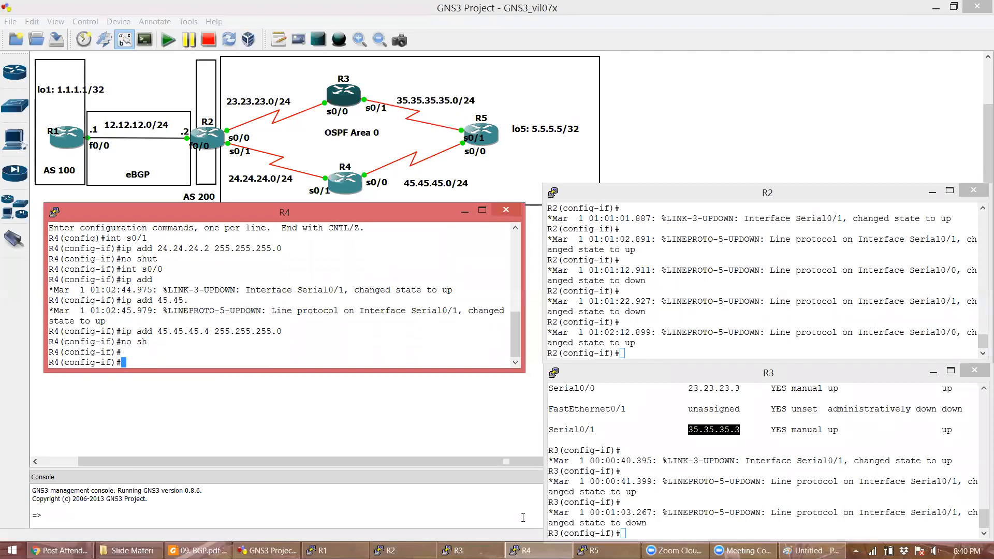
{"action": "left_click", "coordinate": [591, 550]}
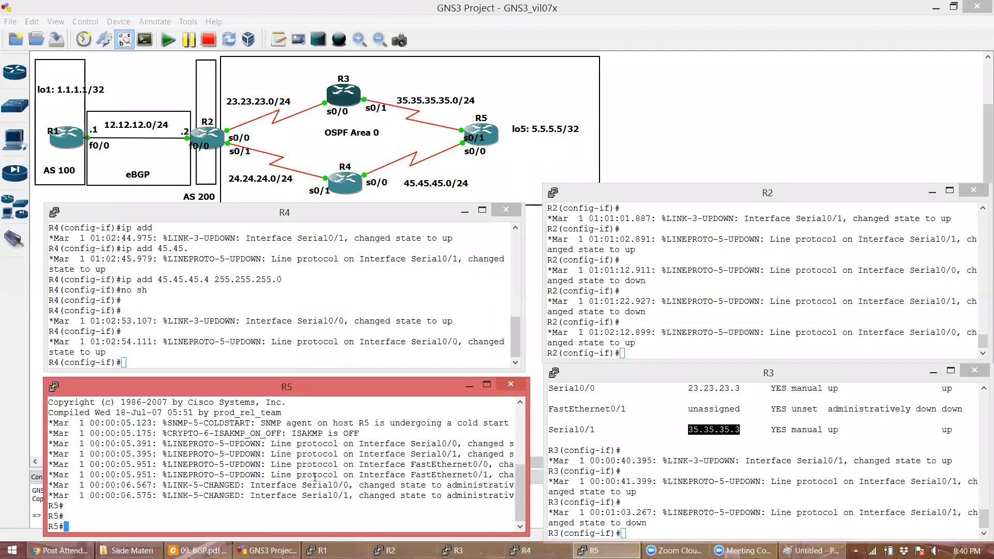
- On R5, address Serial0/0 as 45.45.45.5 255.255.255.0 and bring it up
{"action": "type", "text": "conf t"}
{"action": "key", "text": "Return"}
{"action": "type", "text": "int "}
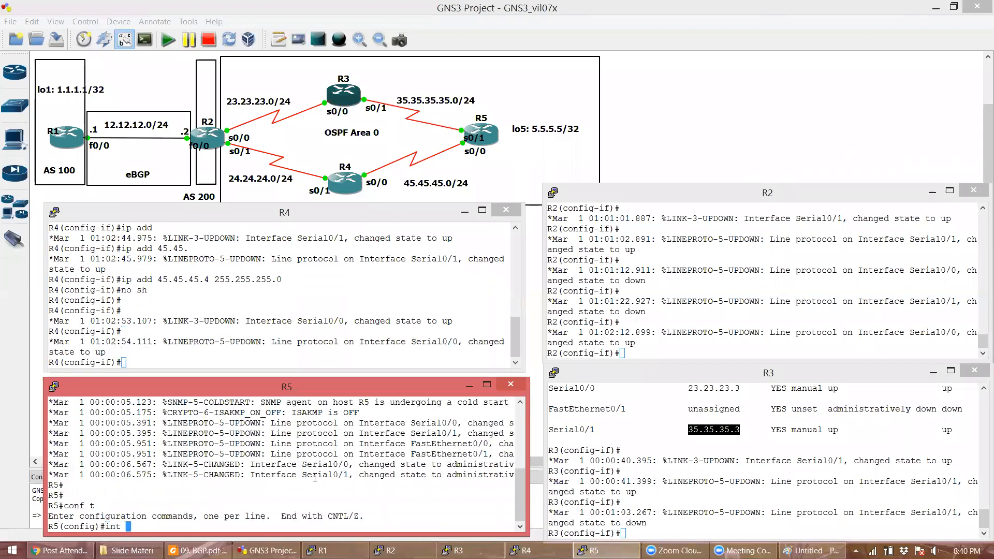
{"action": "type", "text": "s0/0"}
{"action": "key", "text": "Return"}
{"action": "type", "text": "ip add"}
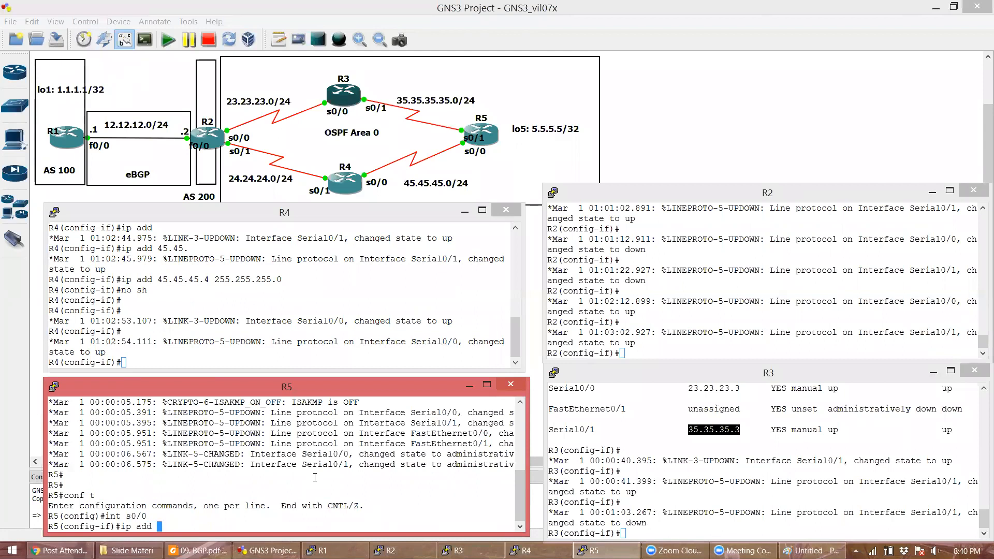
{"action": "type", "text": "45.45.45.45."}
{"action": "key", "text": "BackSpace"}
{"action": "key", "text": "BackSpace"}
{"action": "key", "text": "BackSpace"}
{"action": "type", "text": "5 255.255.255.0"}
{"action": "key", "text": "Return"}
{"action": "type", "text": "no sh"}
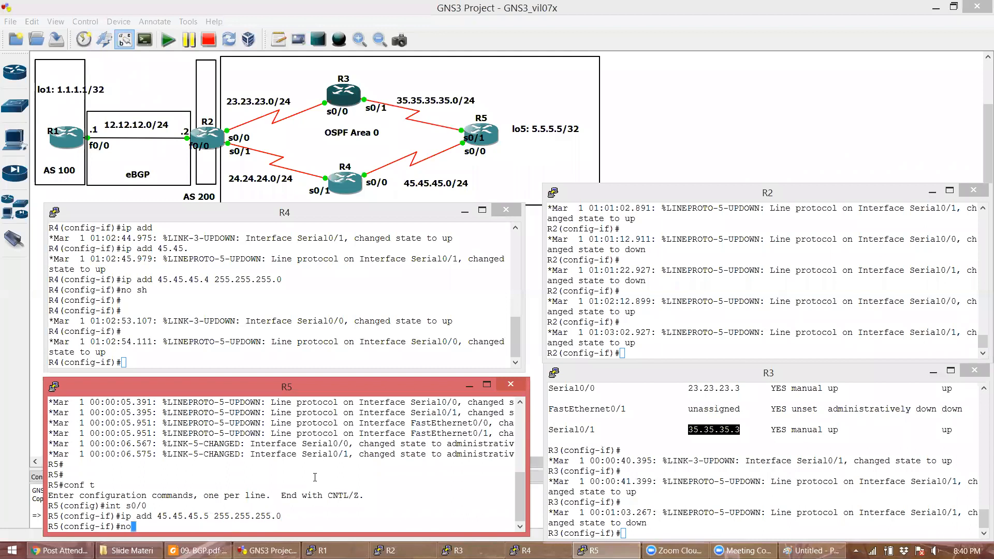
{"action": "key", "text": "Return"}
- Address R5's Serial0/1 as 35.35.35.5 255.255.255.0 and enable it
{"action": "type", "text": "int s0/1"}
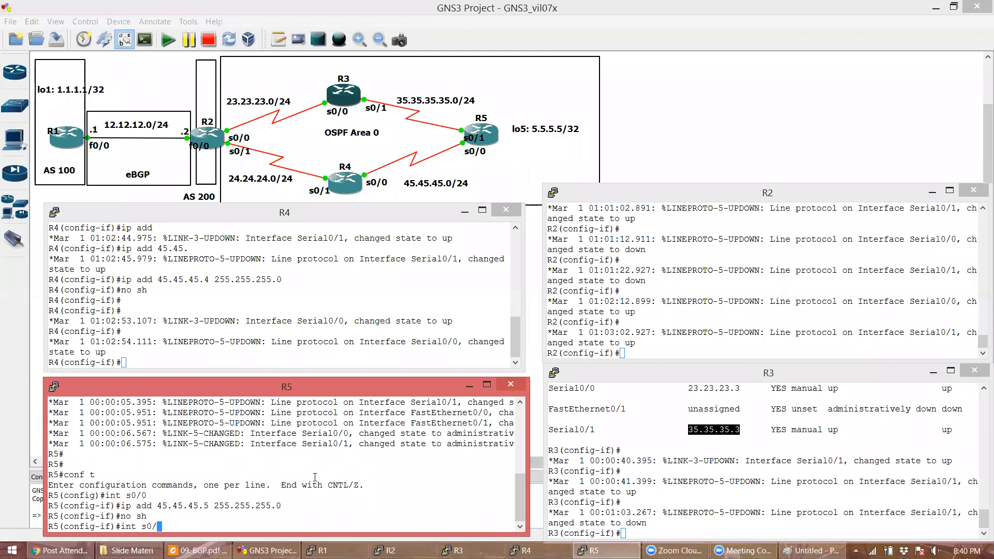
{"action": "key", "text": "Return"}
{"action": "type", "text": "ip add "}
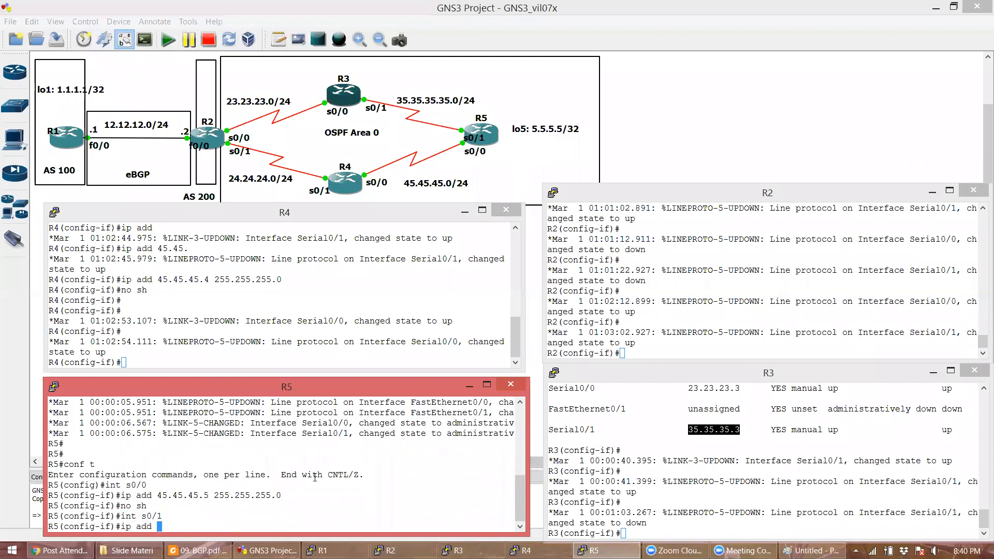
{"action": "type", "text": "35.35.35.5 255.255.255.0"}
{"action": "key", "text": "Return"}
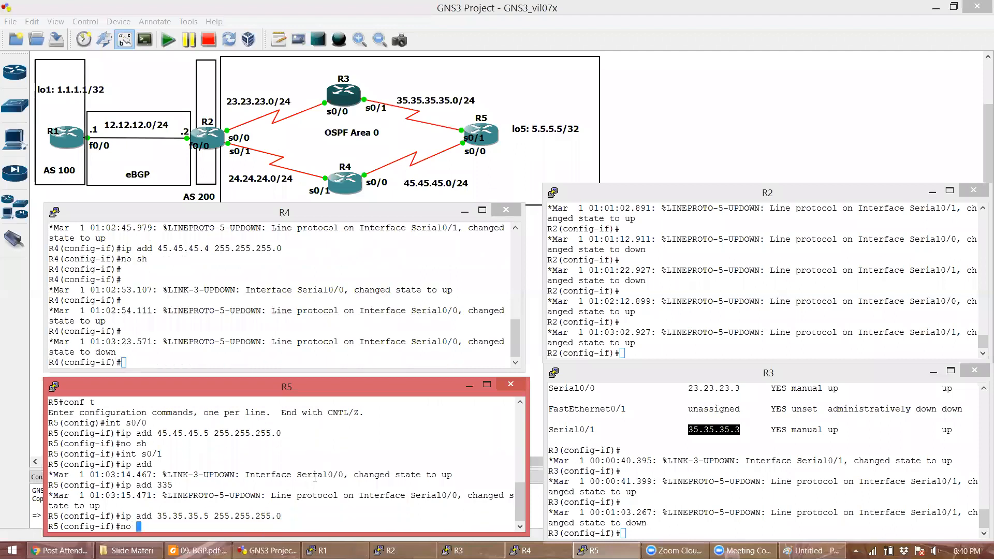
{"action": "type", "text": "no sh"}
{"action": "key", "text": "Return"}
{"action": "key", "text": "Return"}
- Create Loopback5 on R5 with address 5.5.5.5 255.255.255.255
{"action": "type", "text": "int lo"}
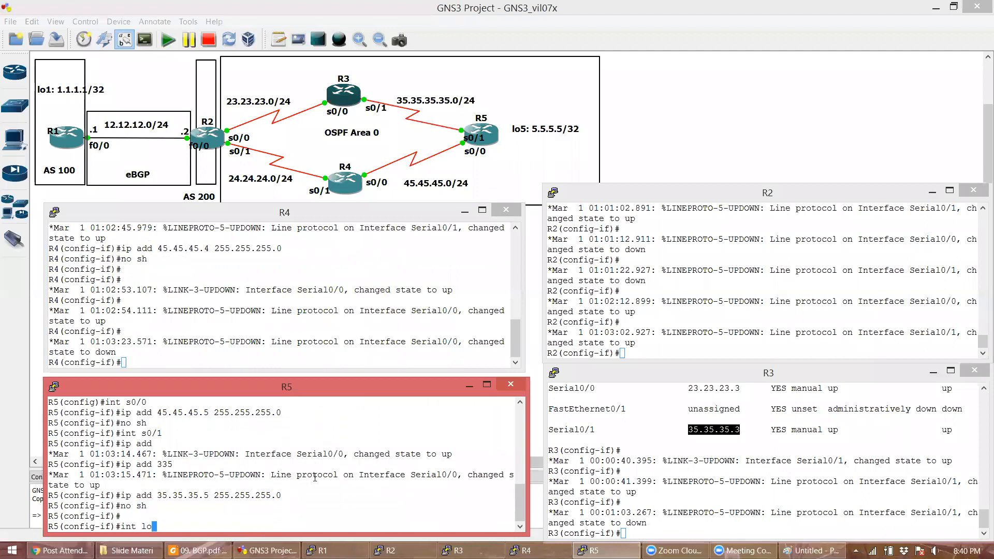
{"action": "type", "text": "5"}
{"action": "key", "text": "Return"}
{"action": "type", "text": "ip add 5."}
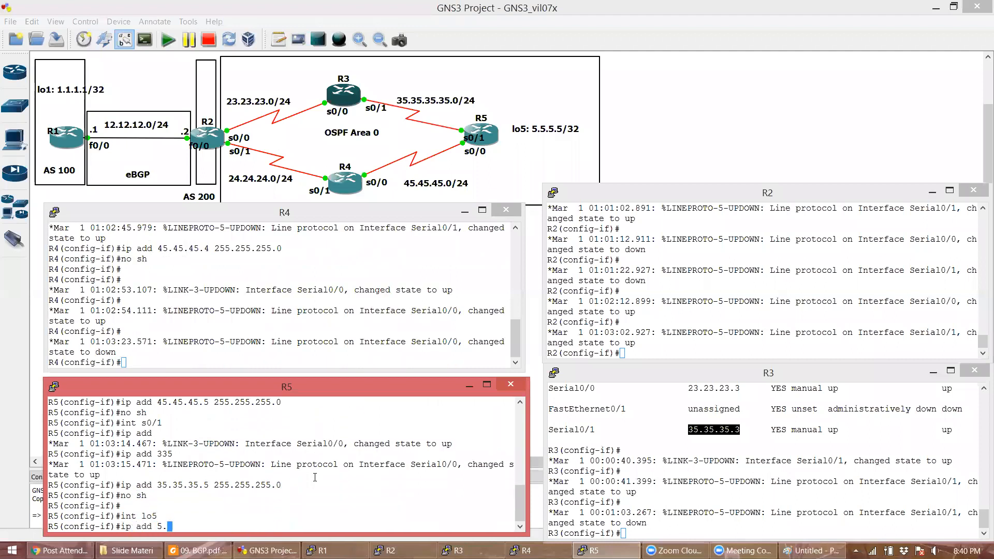
{"action": "type", "text": "5.5.5 255.255.25"}
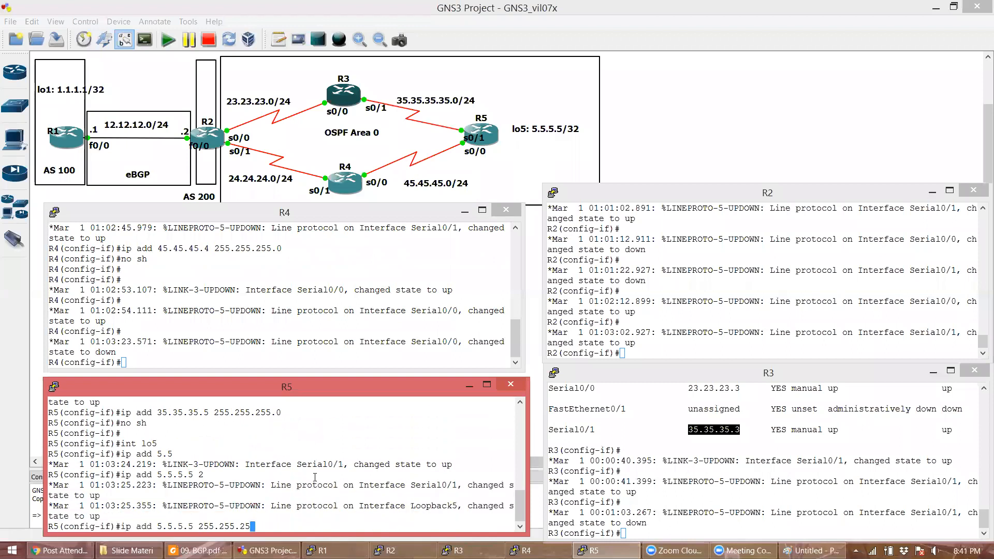
{"action": "type", "text": "5.255"}
{"action": "key", "text": "Return"}
- Verify R5's interface brief, highlighting 45.45.45.5 and the Loopback5 address
{"action": "type", "text": "do sh ip int br"}
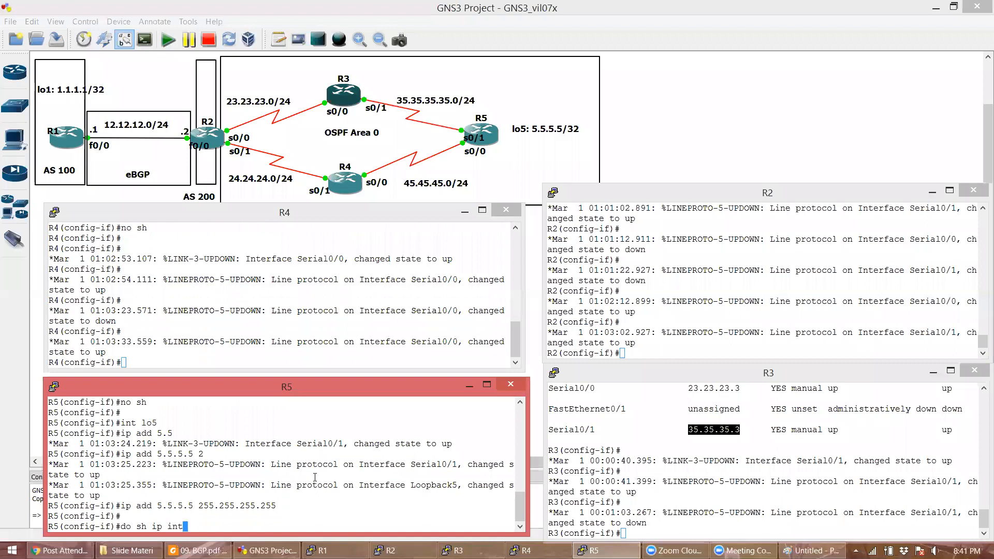
{"action": "key", "text": "Return"}
{"action": "double_click", "coordinate": [213, 485]}
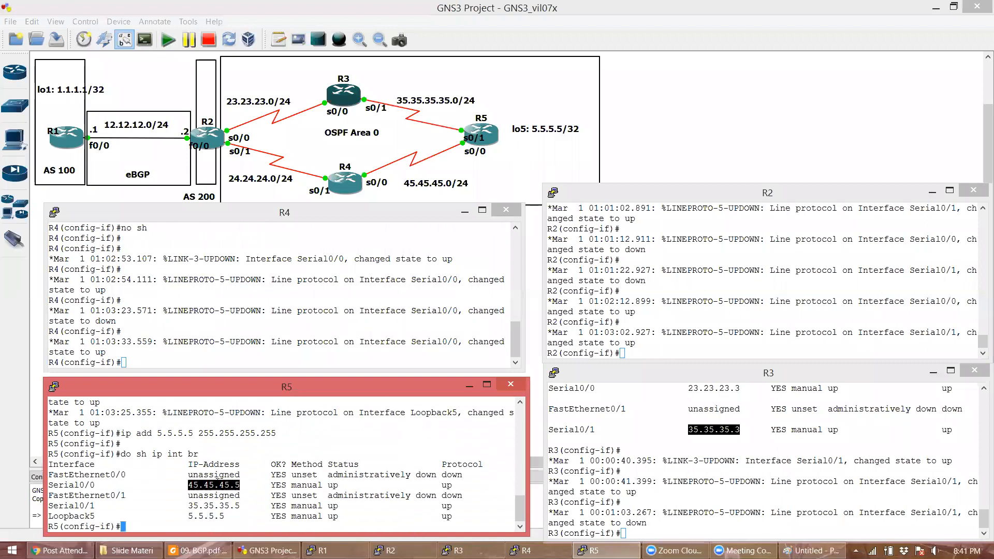
{"action": "double_click", "coordinate": [248, 516]}
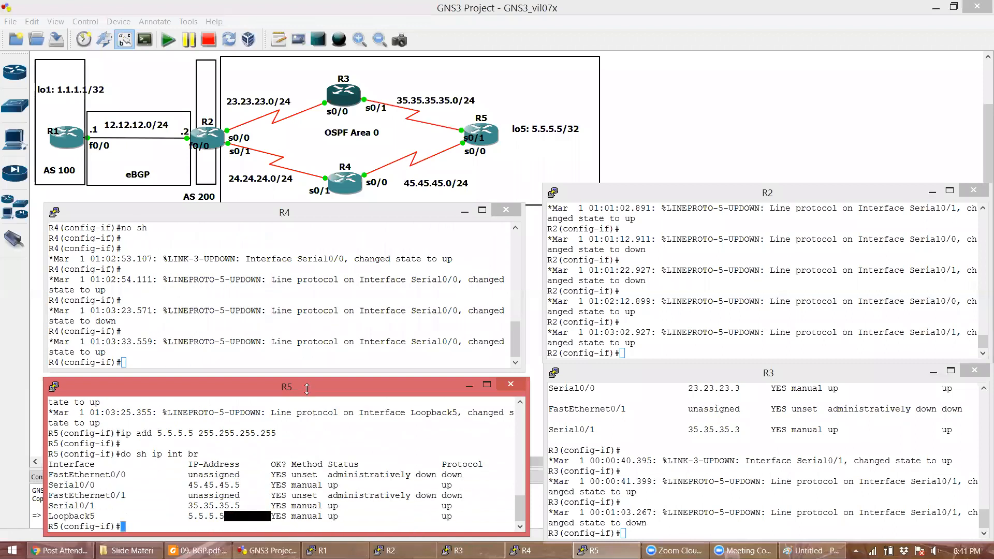
{"action": "left_click", "coordinate": [302, 330]}
- List R4's interfaces and spot Serial0/1 wrongly set to 24.24.24.2 beside Serial0/0 45.45.45.4
{"action": "type", "text": "do sh ip int br"}
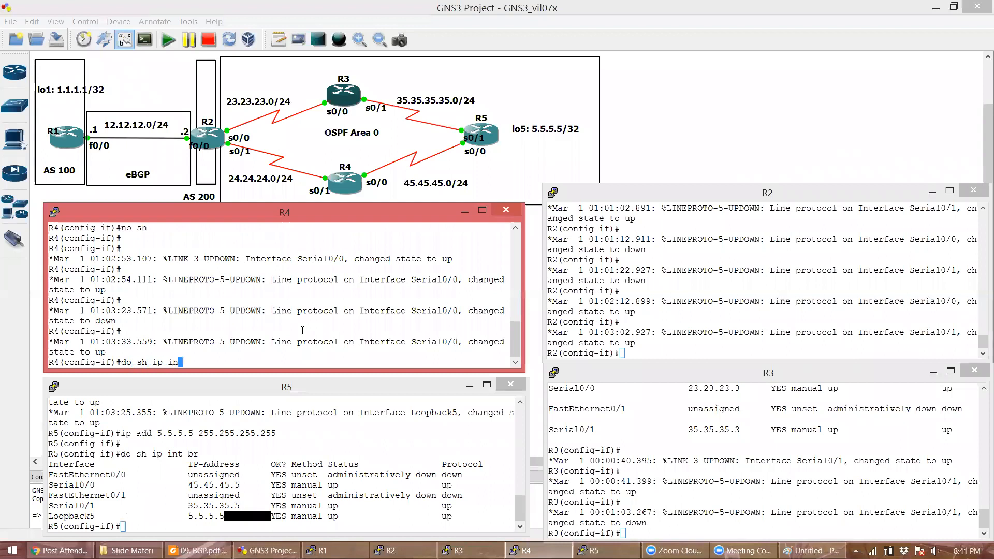
{"action": "key", "text": "Return"}
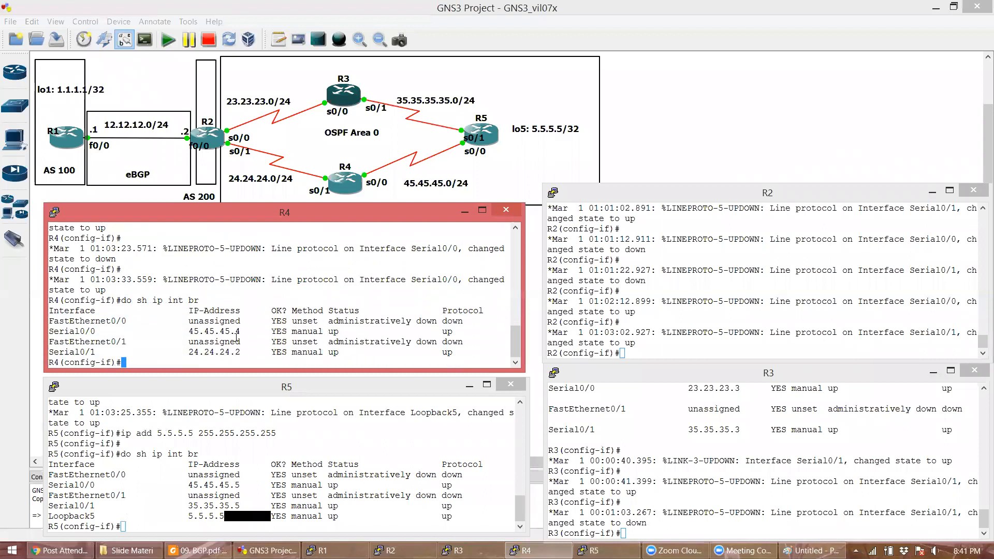
{"action": "double_click", "coordinate": [237, 333]}
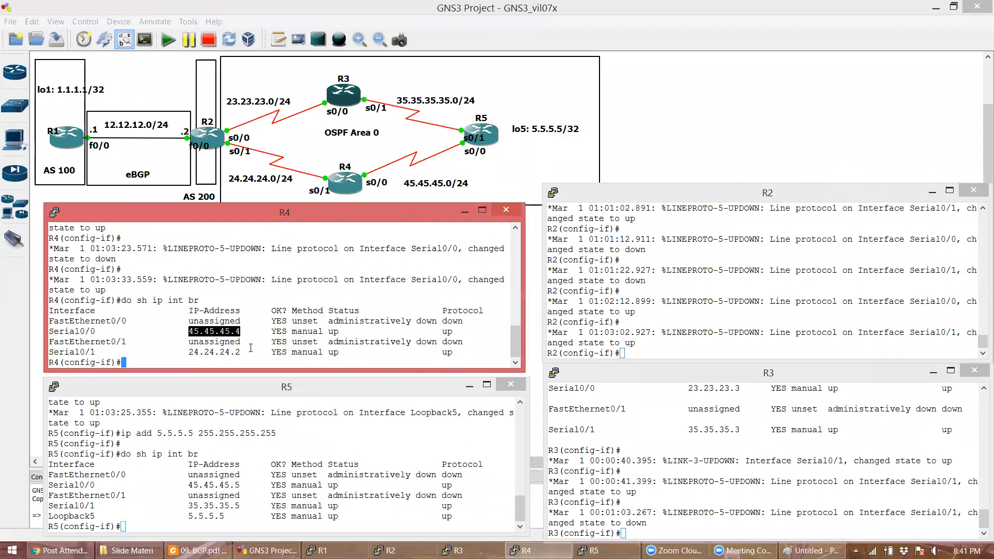
{"action": "double_click", "coordinate": [231, 353]}
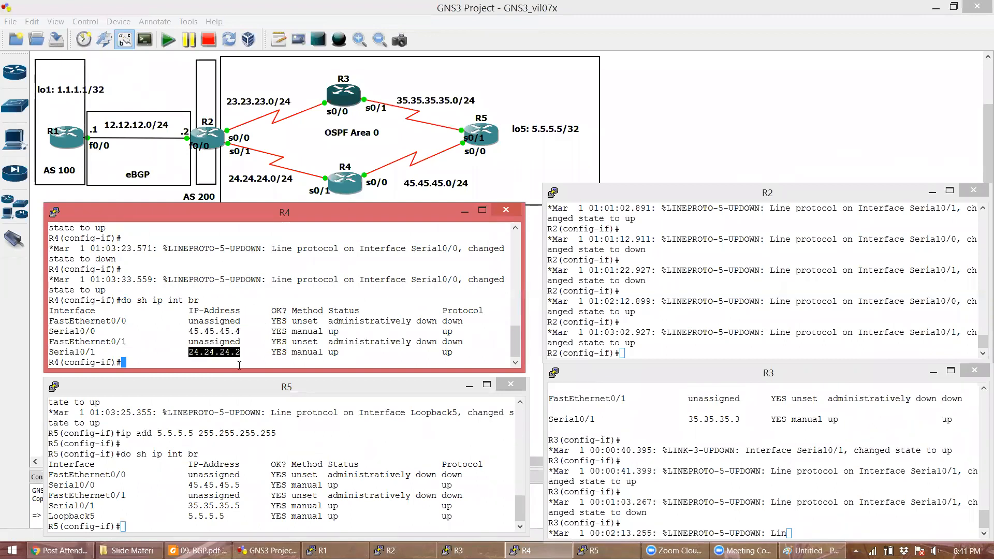
{"action": "left_click", "coordinate": [240, 359]}
- Readdress R4's Serial0/1 to 24.24.24.4 255.255.255.0, enable it, and verify
{"action": "type", "text": "int s0/1"}
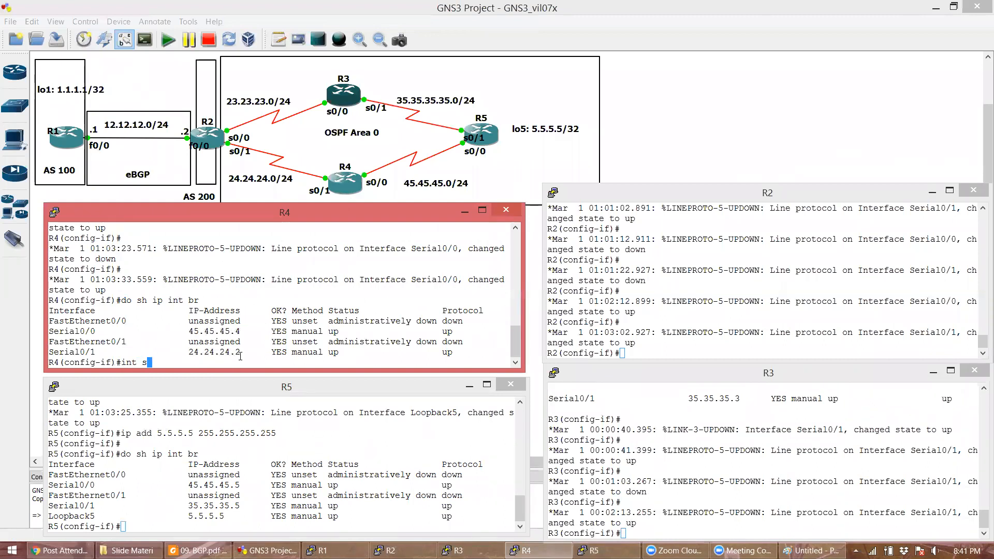
{"action": "key", "text": "Return"}
{"action": "type", "text": "ip "}
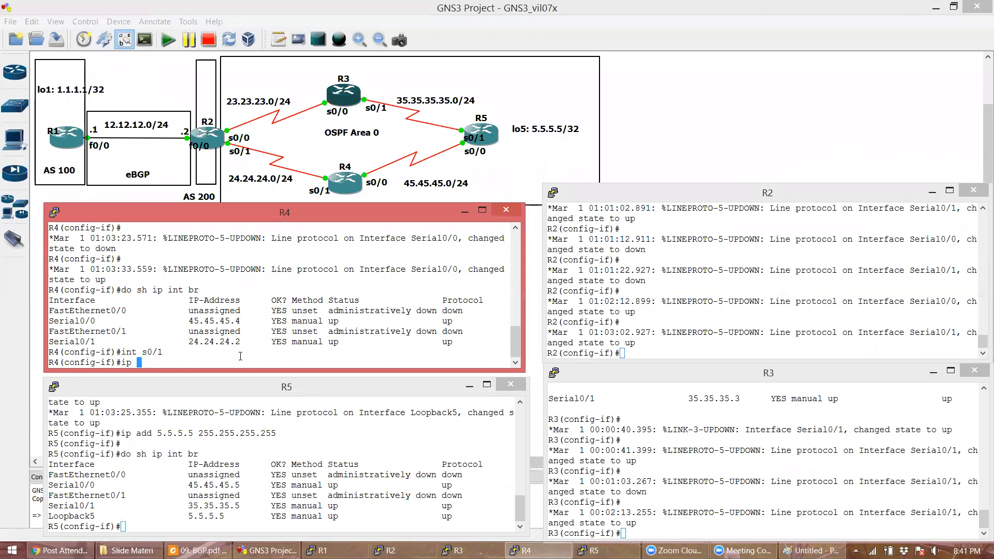
{"action": "type", "text": "add 24.24.24.4 255.255.255.0"}
{"action": "key", "text": "Return"}
{"action": "key", "text": "Return"}
{"action": "type", "text": "no sh"}
{"action": "key", "text": "Return"}
{"action": "key", "text": "Return"}
{"action": "type", "text": "do sh ip int br"}
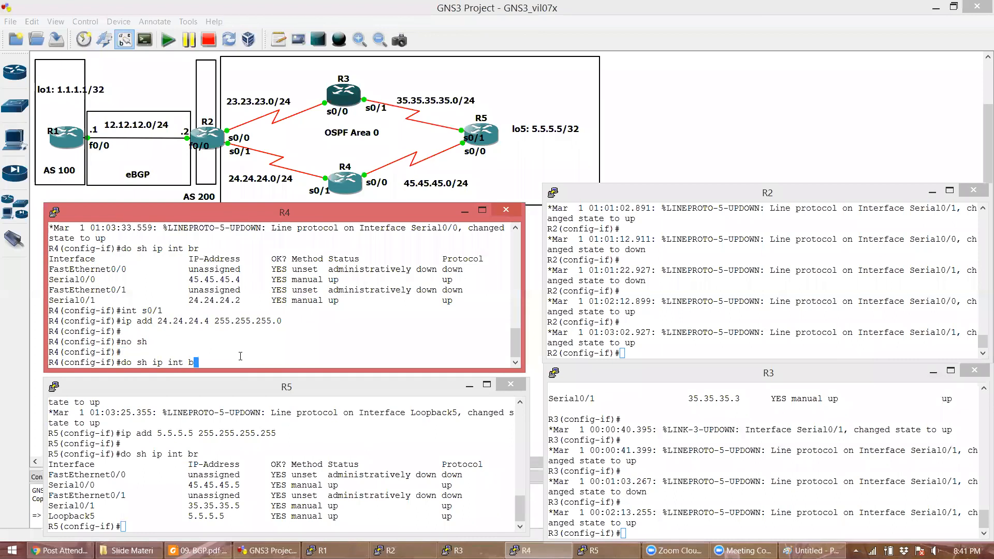
{"action": "key", "text": "Return"}
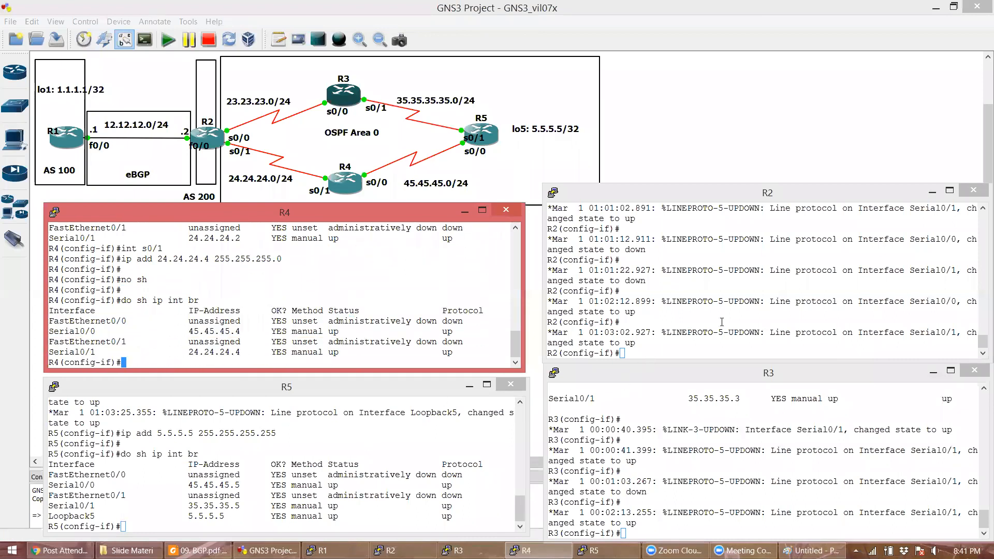
- Confirm R2's Serial0/1 24.24.24.2 no longer clashes with R4's 24.24.24.4, then bring up R1
{"action": "left_click", "coordinate": [742, 307]}
{"action": "type", "text": "do sh ip int br"}
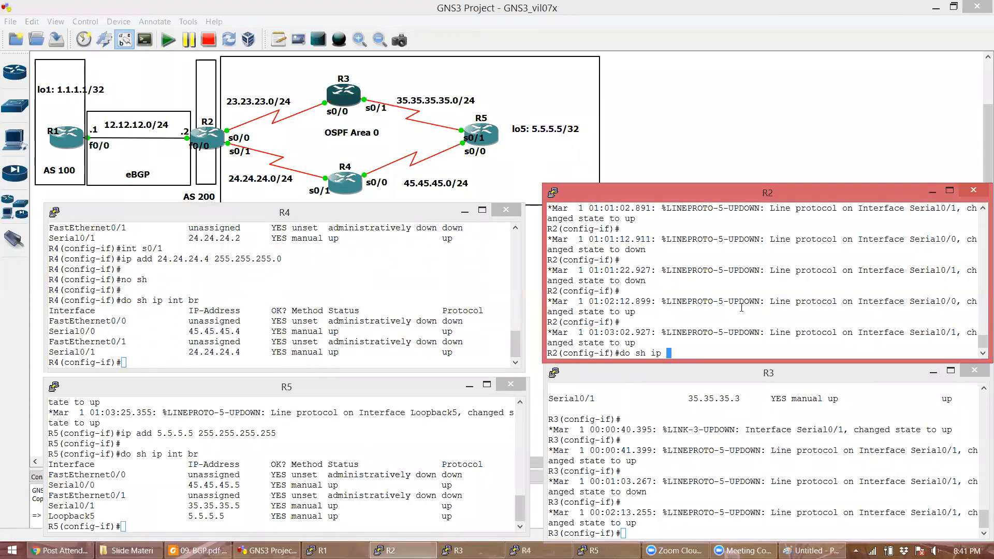
{"action": "key", "text": "Return"}
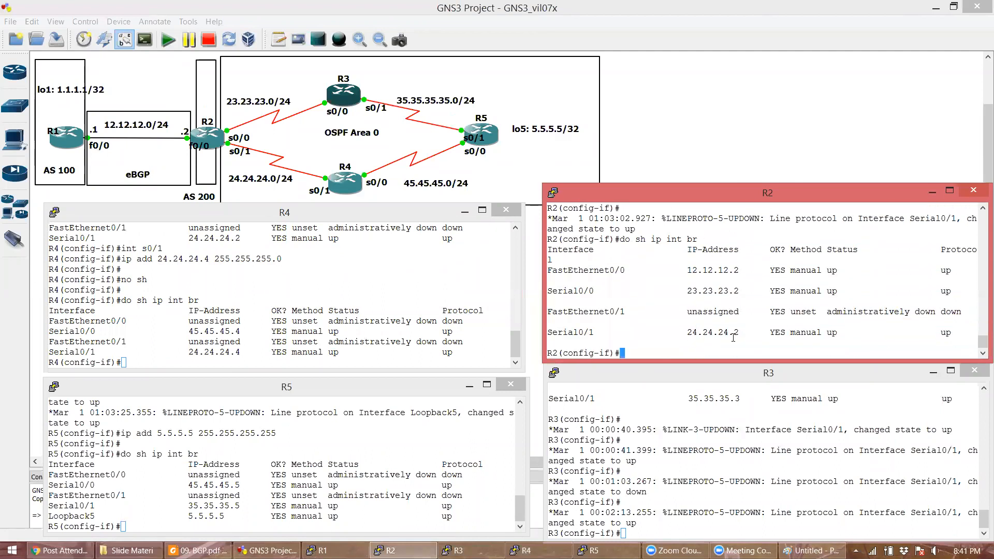
{"action": "double_click", "coordinate": [727, 332]}
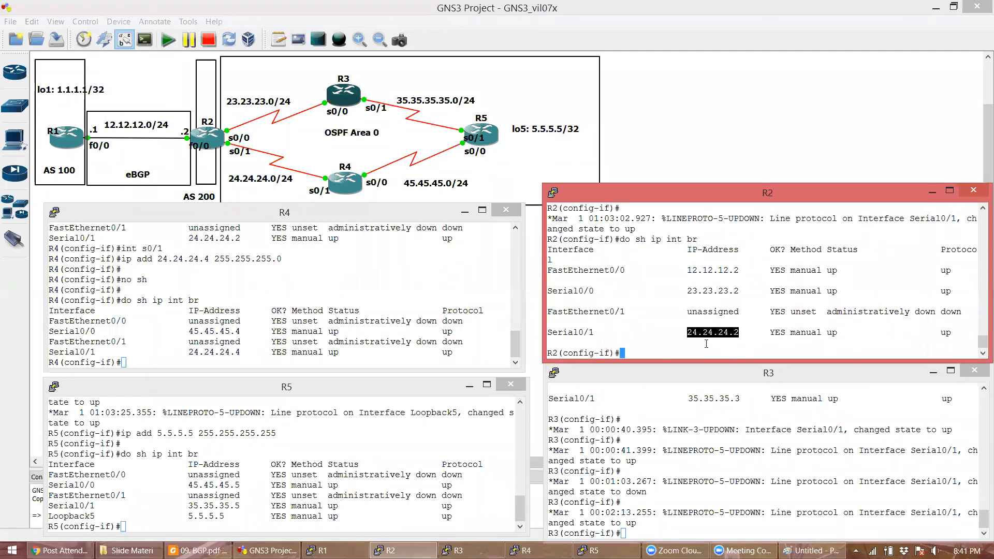
{"action": "left_click", "coordinate": [219, 350]}
{"action": "double_click", "coordinate": [218, 351]}
{"action": "left_click", "coordinate": [732, 278]}
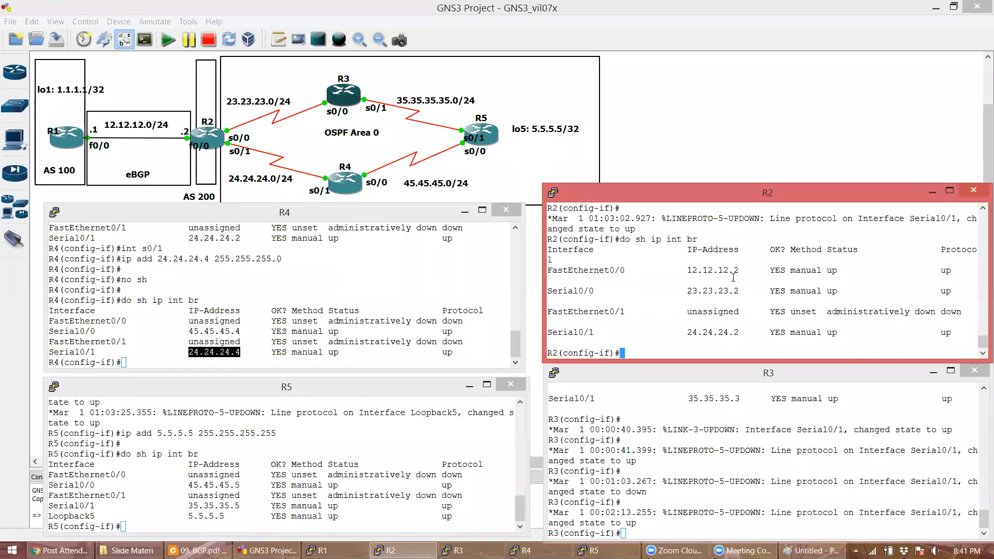
{"action": "left_click", "coordinate": [326, 550]}
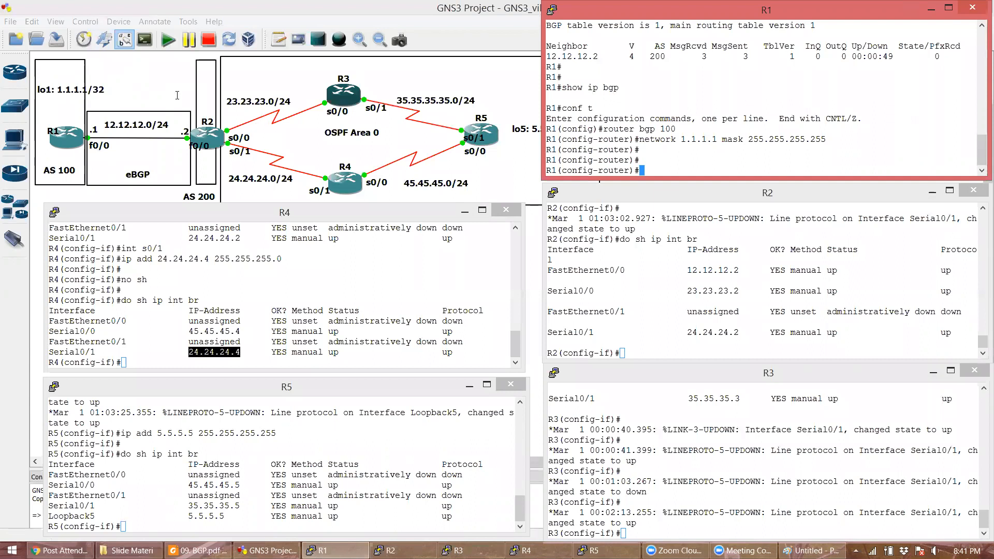
{"action": "left_click", "coordinate": [233, 341]}
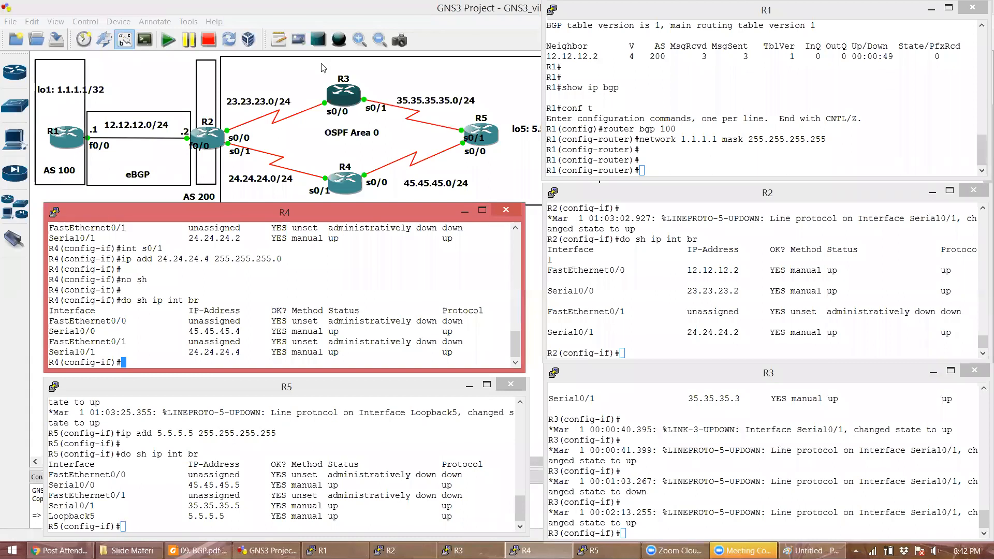
{"action": "left_click", "coordinate": [311, 45]}
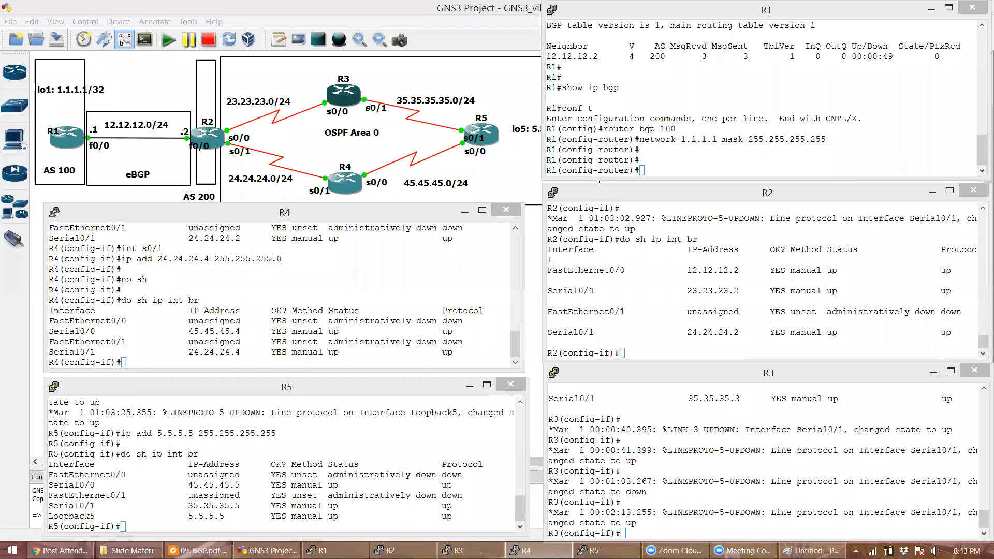
{"action": "left_click", "coordinate": [686, 155]}
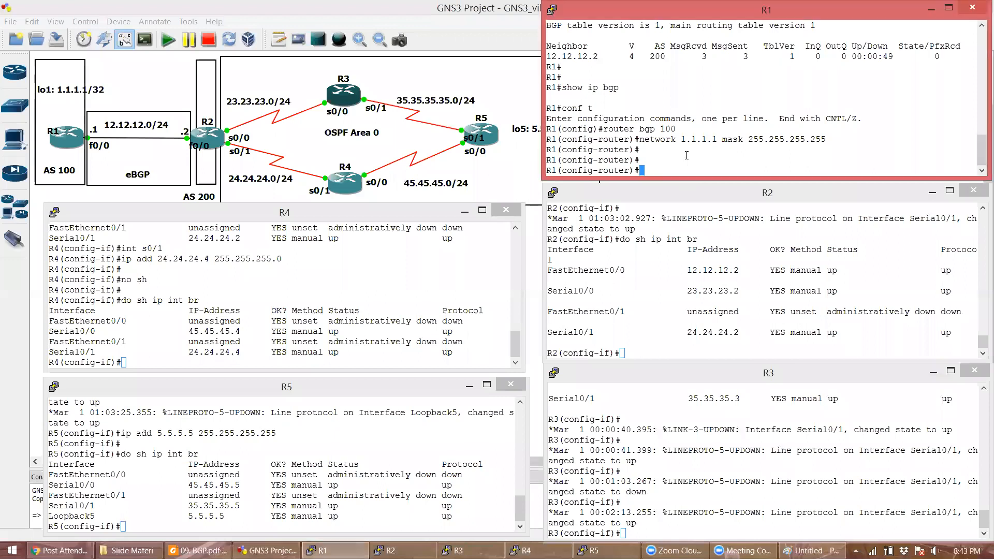
{"action": "left_click", "coordinate": [945, 325]}
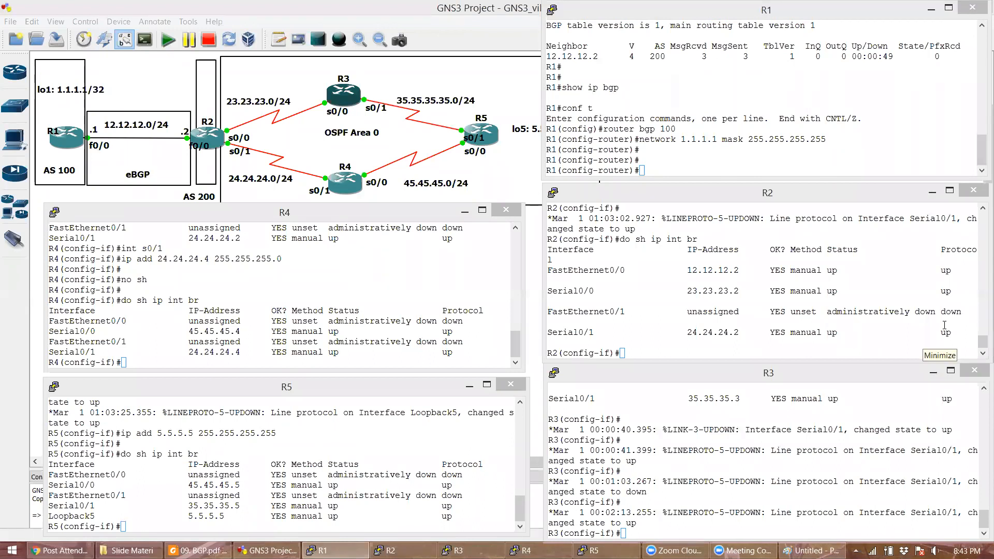
- Paste 'router ospf 1' with 'network 0.0.0.0 0.0.0.0 area 0' into R2, R3, R4 and R5
{"action": "right_click", "coordinate": [674, 293]}
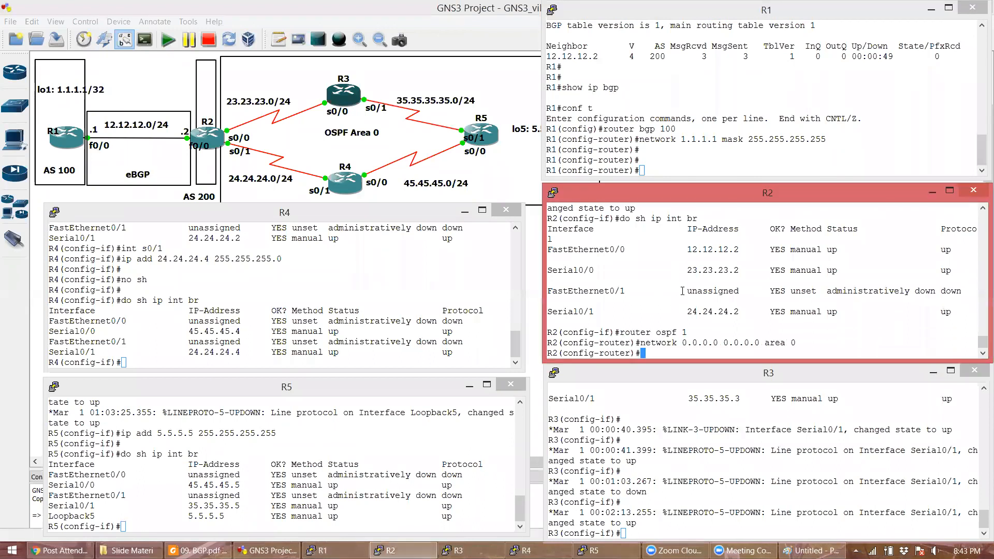
{"action": "right_click", "coordinate": [681, 462]}
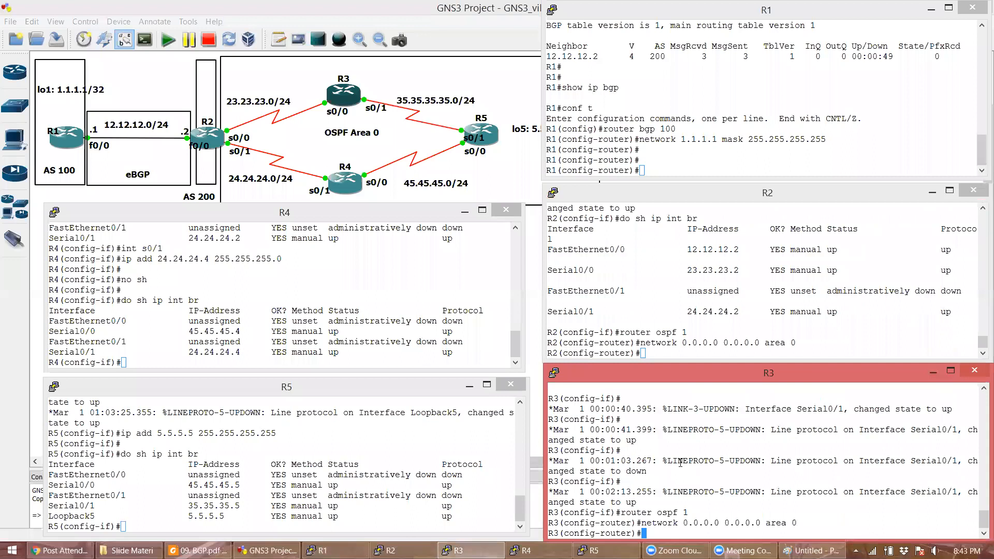
{"action": "right_click", "coordinate": [275, 346]}
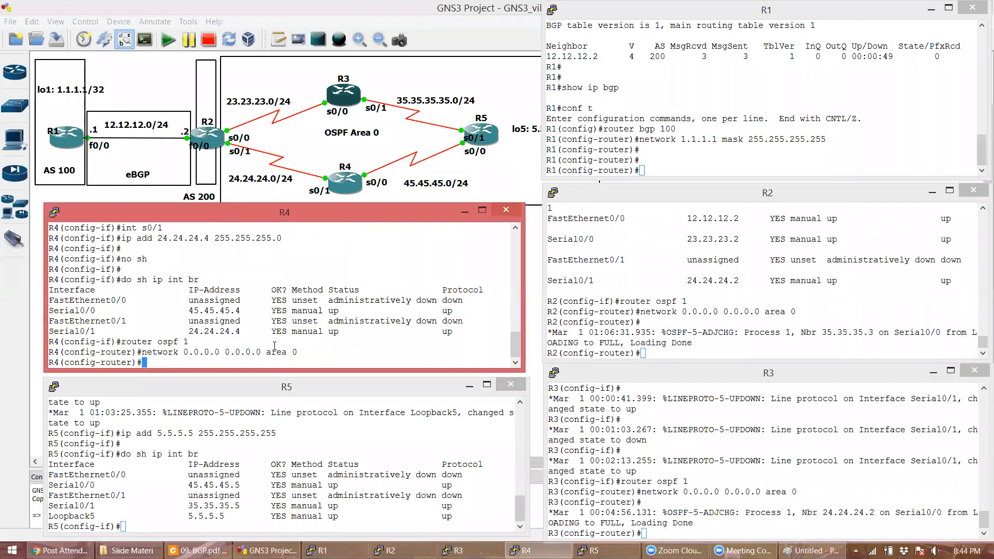
{"action": "right_click", "coordinate": [299, 453]}
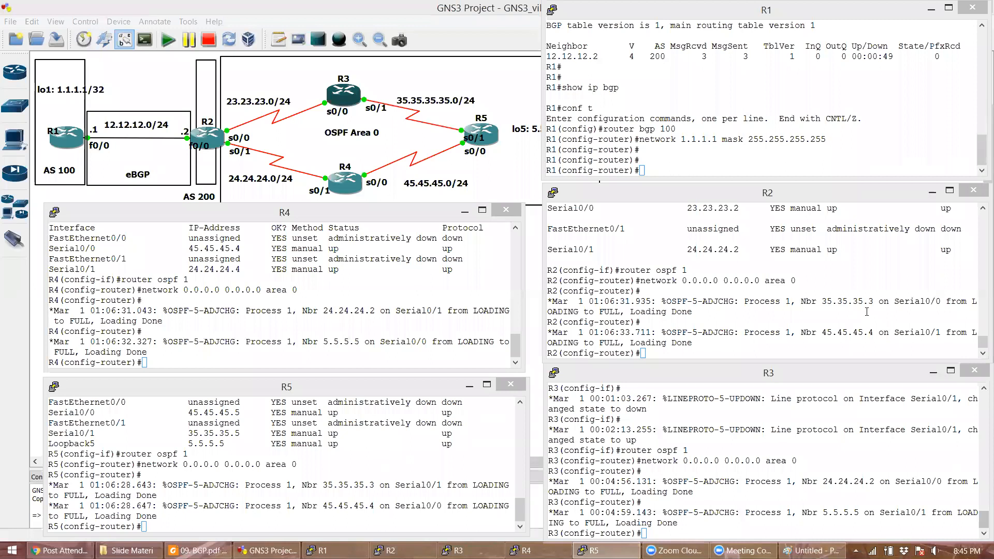
- Remove OSPF process 1 from R2 and R3 with 'no router ospf 1'
{"action": "left_click", "coordinate": [661, 294]}
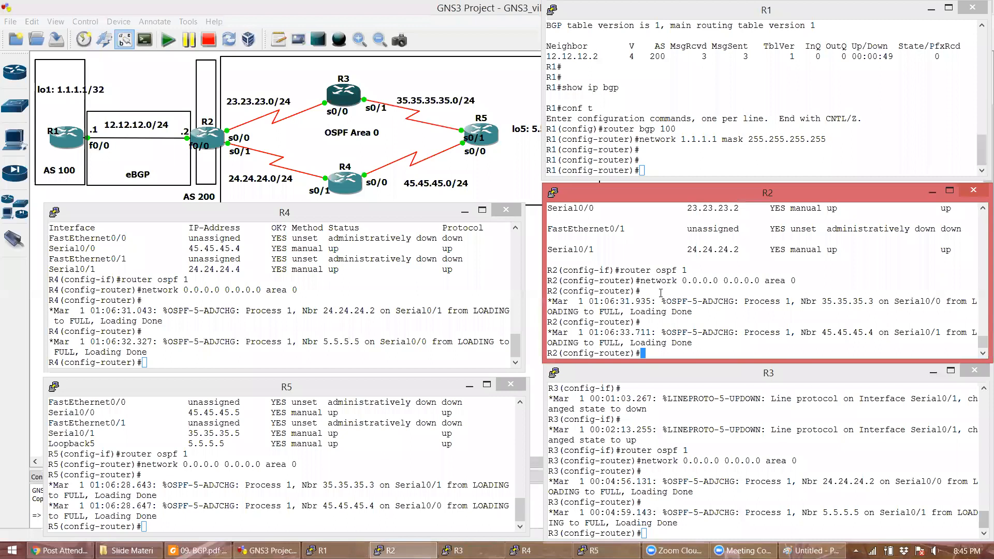
{"action": "key", "text": "Return"}
{"action": "type", "text": "no rout"}
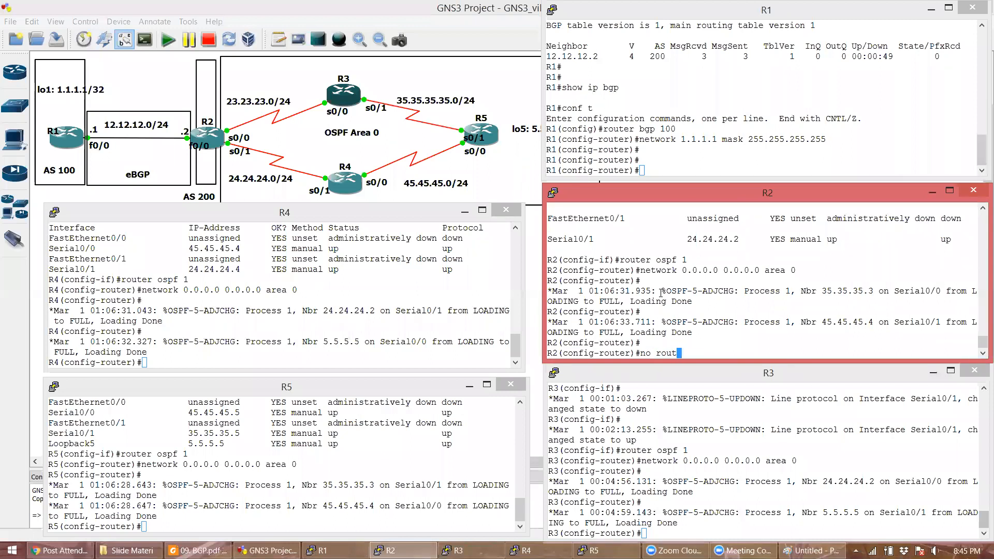
{"action": "type", "text": "er ospf 1"}
{"action": "key", "text": "Return"}
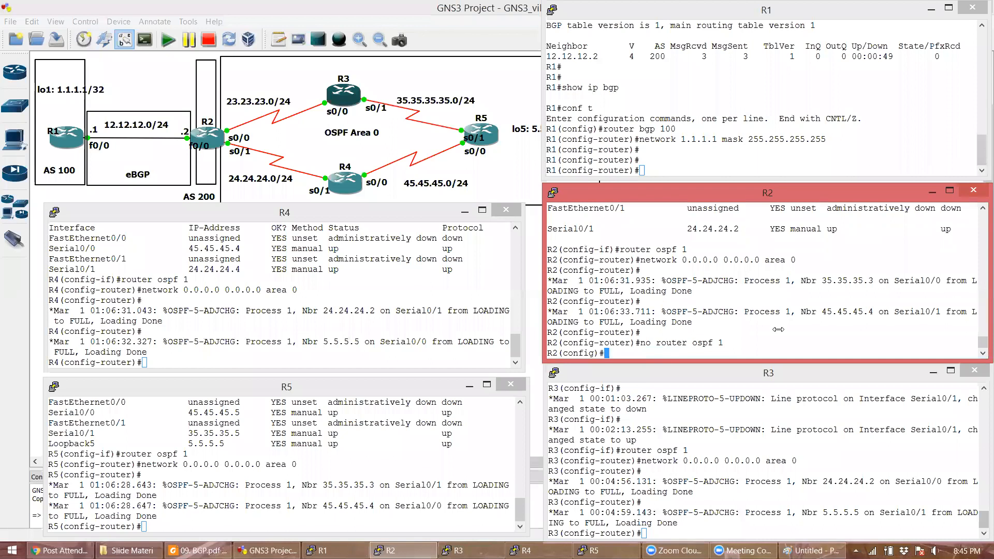
{"action": "left_click", "coordinate": [748, 481]}
{"action": "key", "text": "Return"}
{"action": "type", "text": "no router ospf 1"}
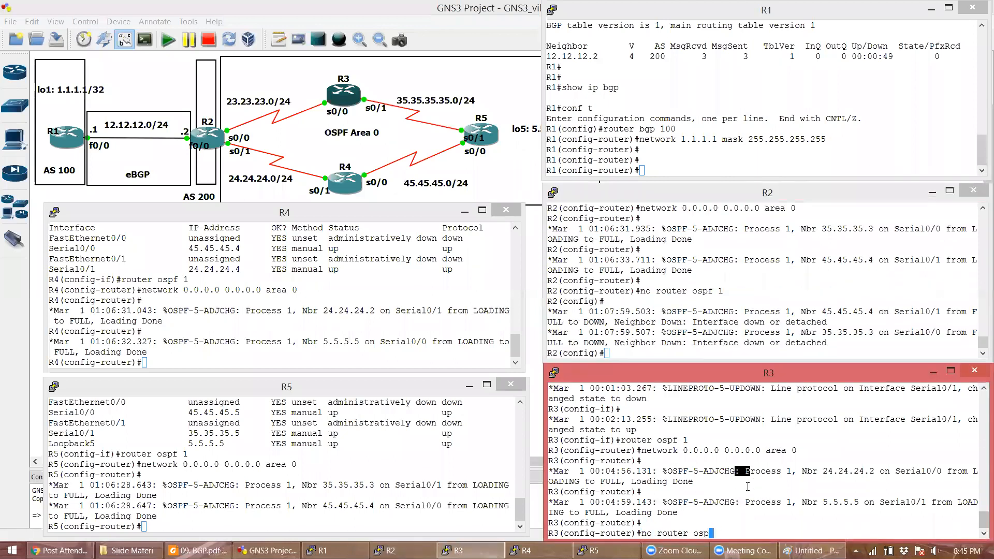
{"action": "key", "text": "Return"}
{"action": "key", "text": "Return"}
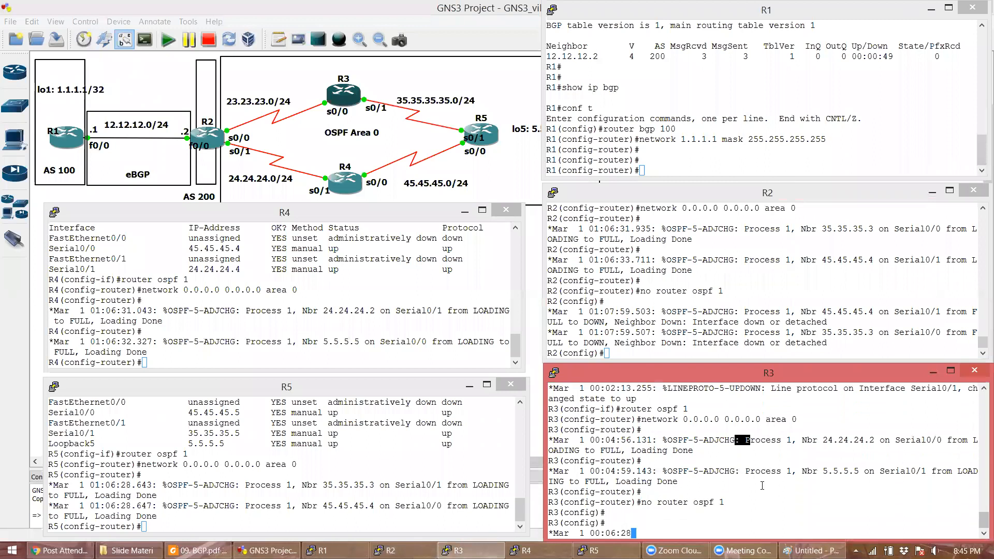
- Remove OSPF process 1 from R4 and R5 with 'no router ospf 1'
{"action": "left_click", "coordinate": [307, 325]}
{"action": "type", "text": "no router ospf "}
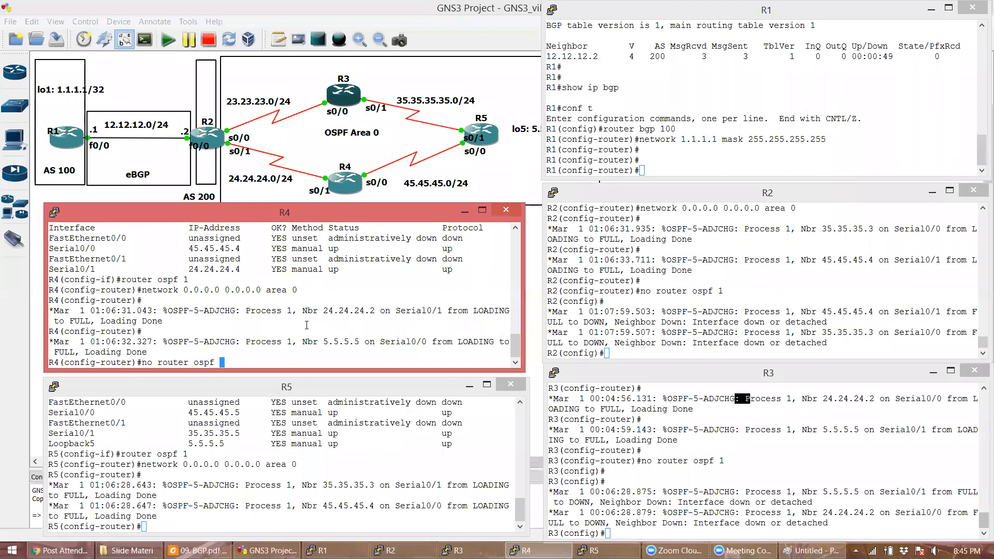
{"action": "type", "text": "1"}
{"action": "key", "text": "Return"}
{"action": "left_click", "coordinate": [287, 479]}
{"action": "type", "text": "n"}
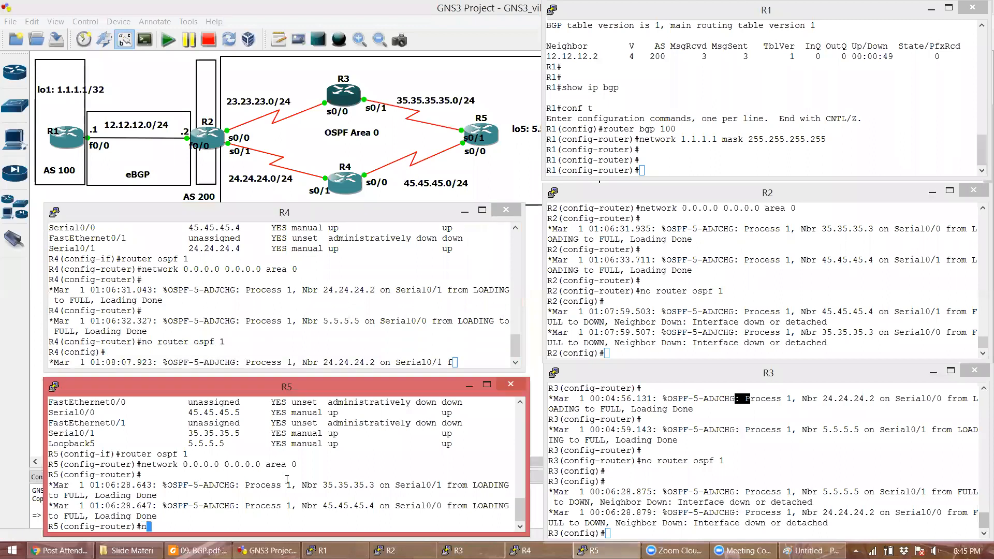
{"action": "type", "text": "o router ospf 1"}
{"action": "key", "text": "Return"}
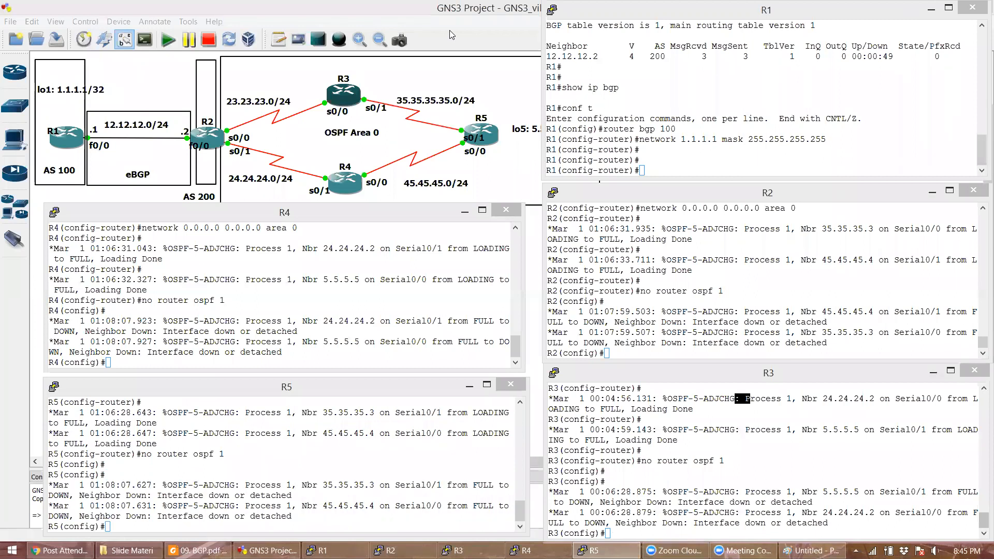
- Undo the accidental OSPF paste on R1 by running 'no router ospf 1' there
{"action": "left_click", "coordinate": [686, 161]}
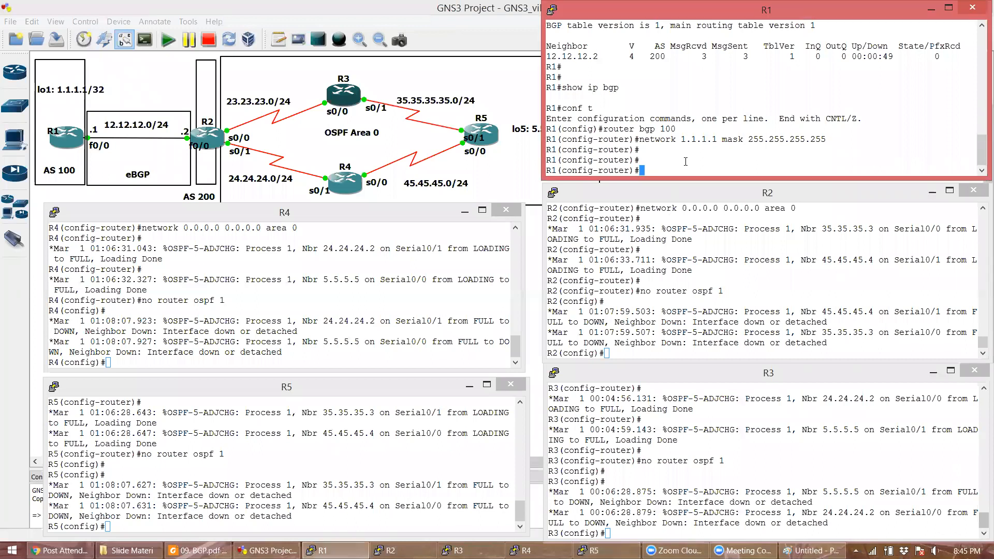
{"action": "right_click", "coordinate": [685, 162]}
{"action": "left_click", "coordinate": [694, 246]}
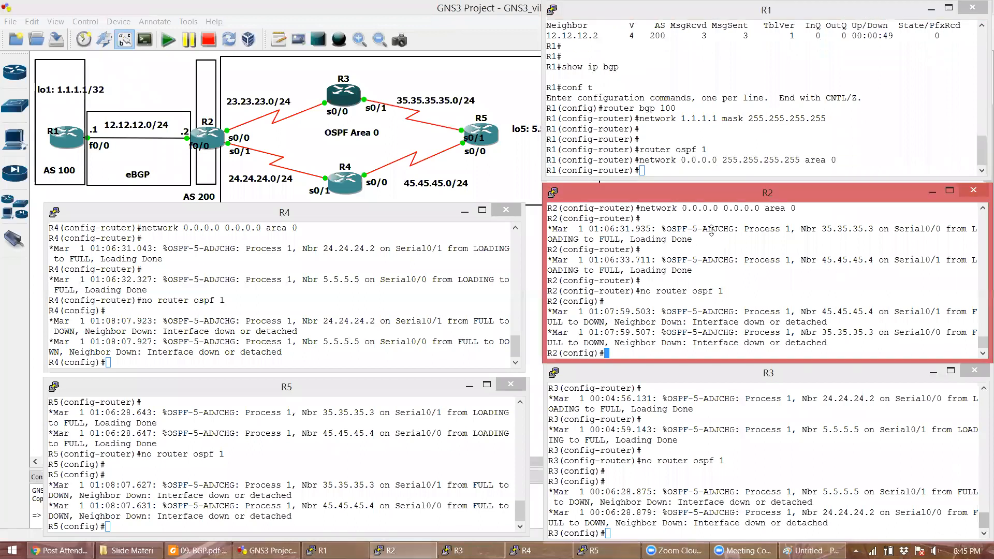
{"action": "type", "text": "no router ospf"}
{"action": "left_click_drag", "start_coordinate": [707, 150], "coordinate": [710, 155]}
{"action": "left_click", "coordinate": [710, 154]}
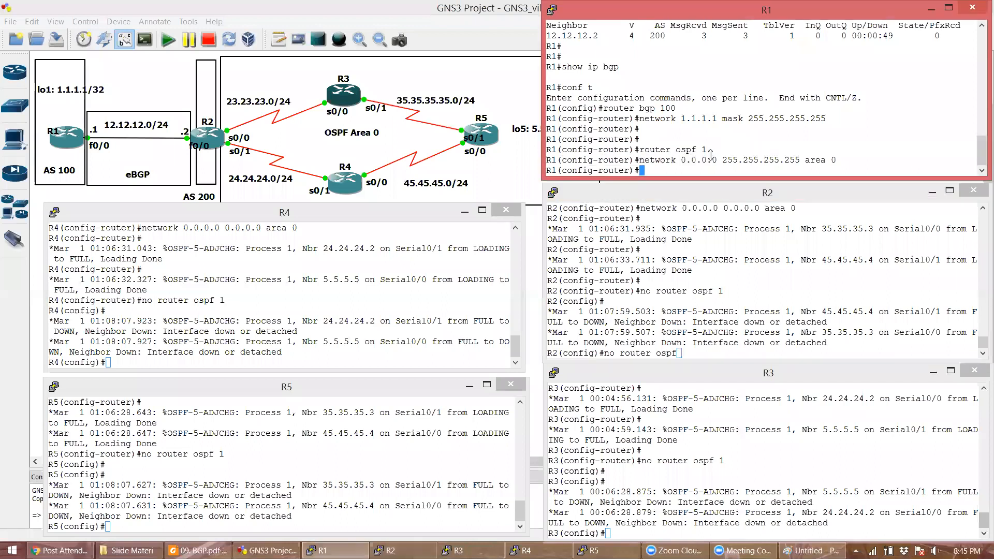
{"action": "key", "text": "Return"}
{"action": "type", "text": "no router ospf 1"}
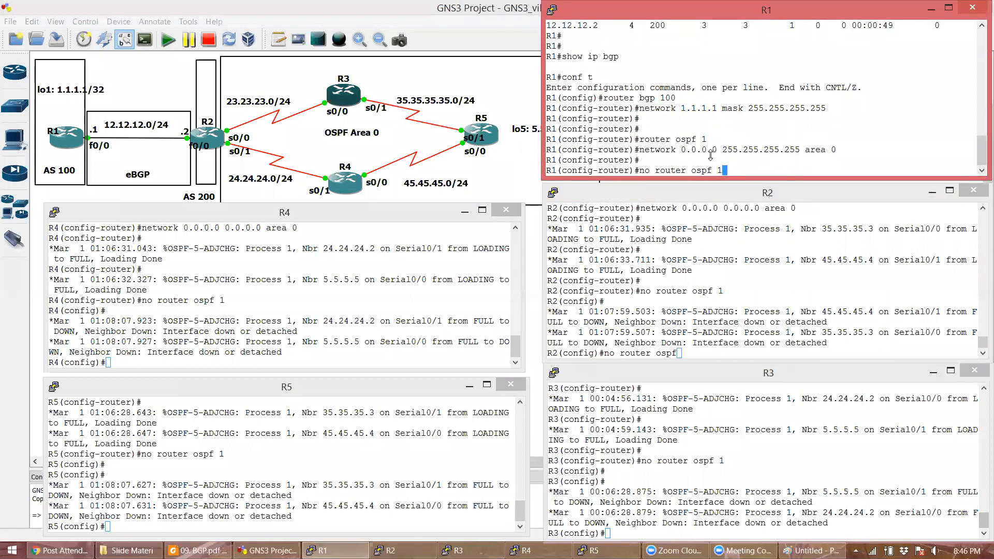
{"action": "key", "text": "Return"}
- Clear R2's half-typed removal and run the copied OSPF network line on R2
{"action": "left_click", "coordinate": [688, 322]}
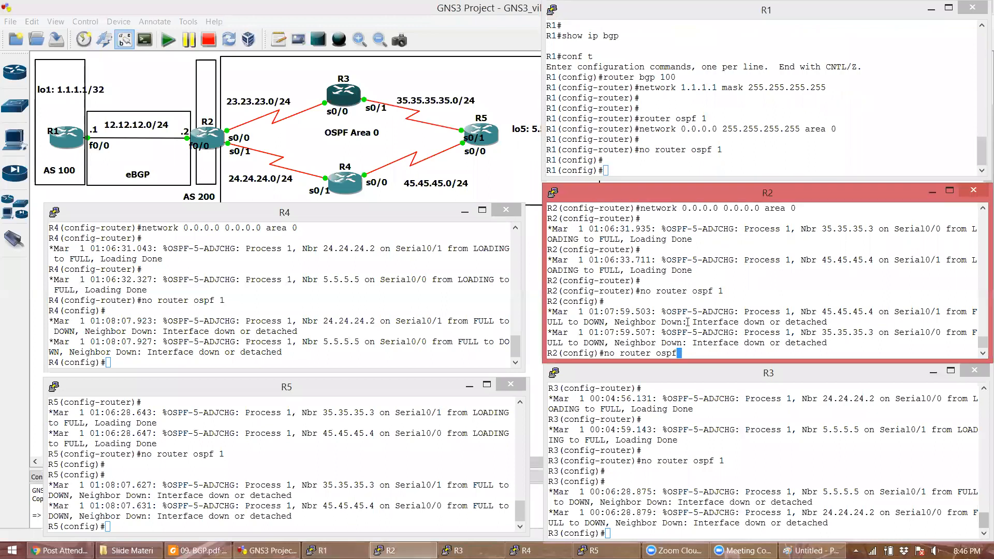
{"action": "key", "text": "BackSpace"}
{"action": "key", "text": "BackSpace"}
{"action": "key", "text": "BackSpace"}
{"action": "key", "text": "BackSpace"}
{"action": "key", "text": "BackSpace"}
{"action": "key", "text": "BackSpace"}
{"action": "key", "text": "BackSpace"}
{"action": "key", "text": "BackSpace"}
{"action": "key", "text": "BackSpace"}
{"action": "key", "text": "BackSpace"}
{"action": "key", "text": "BackSpace"}
{"action": "key", "text": "BackSpace"}
{"action": "key", "text": "BackSpace"}
{"action": "key", "text": "BackSpace"}
{"action": "key", "text": "Return"}
{"action": "right_click", "coordinate": [805, 330]}
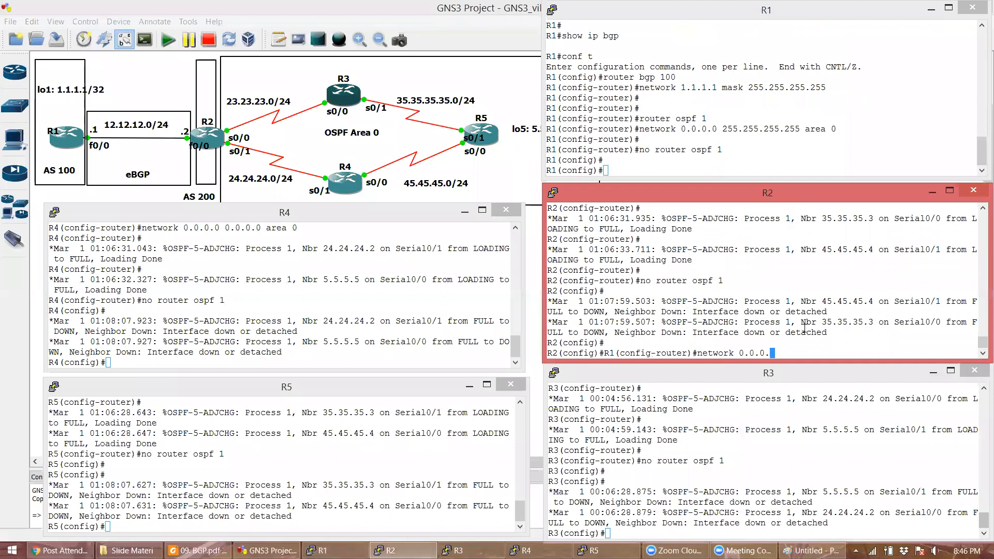
{"action": "key", "text": "Return"}
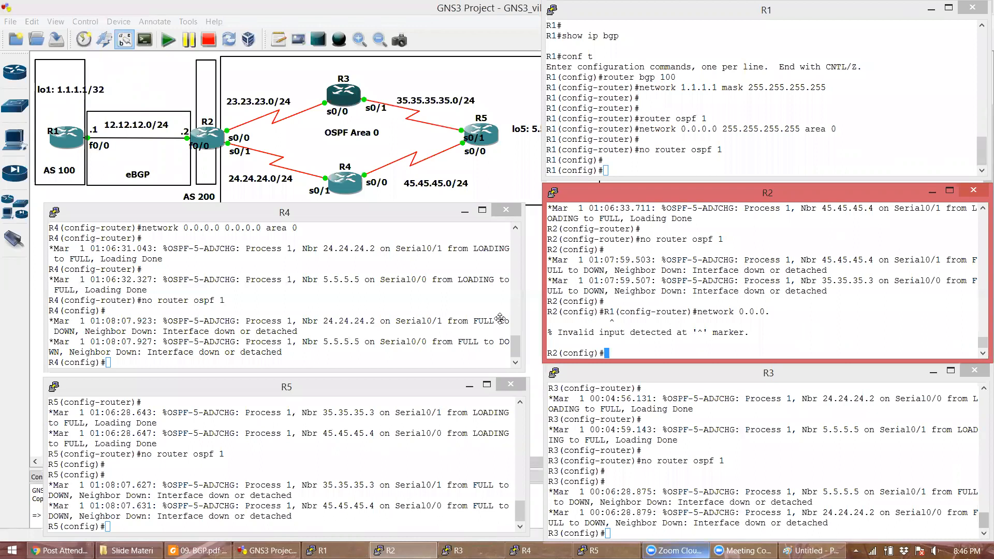
- Paste 'router ospf 1' with 'network 0.0.0.0 255.255.255.255 area 0' into R2, R3, R4 and R5
{"action": "right_click", "coordinate": [749, 345]}
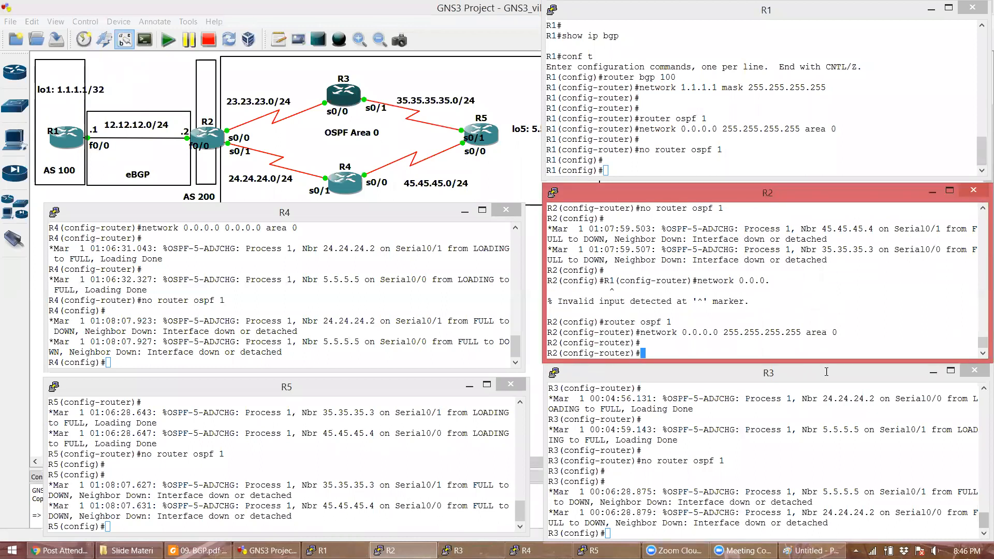
{"action": "left_click", "coordinate": [818, 421]}
{"action": "right_click", "coordinate": [818, 421]}
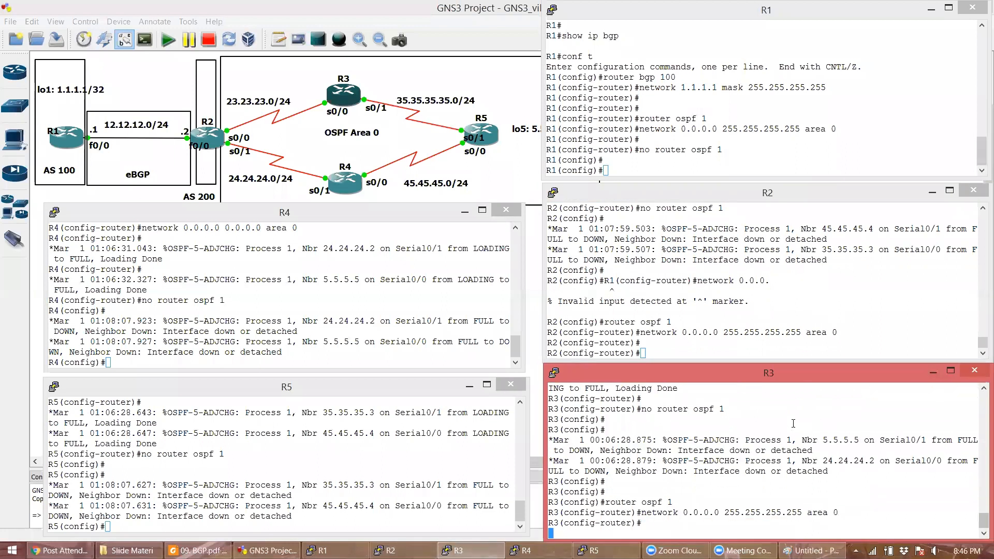
{"action": "left_click", "coordinate": [326, 311]}
{"action": "right_click", "coordinate": [326, 311]}
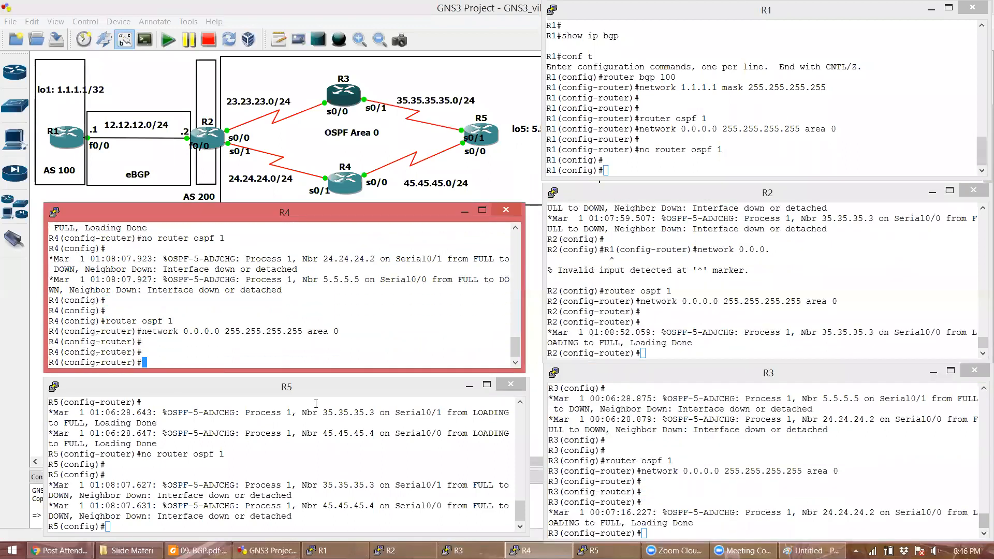
{"action": "left_click", "coordinate": [308, 458]}
{"action": "right_click", "coordinate": [309, 458]}
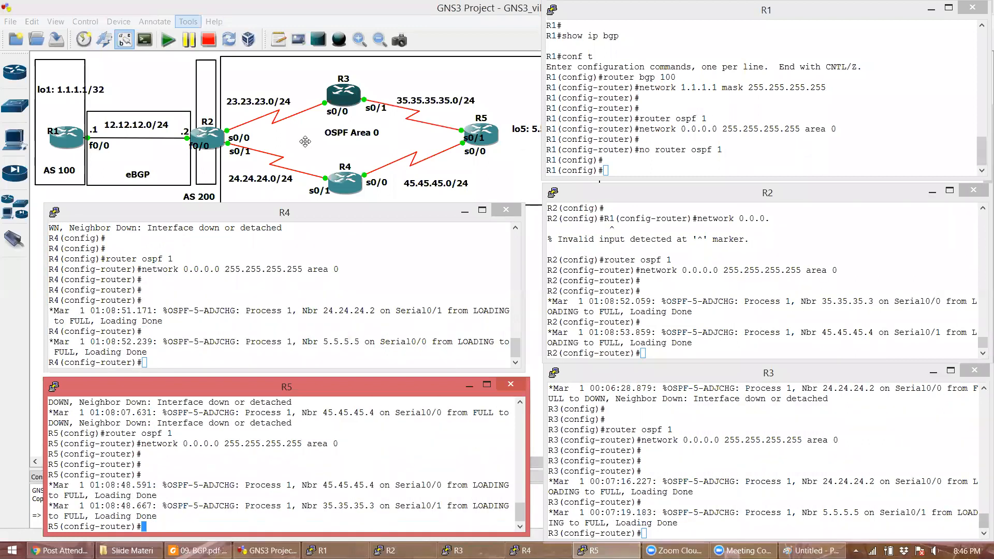
{"action": "left_click_drag", "start_coordinate": [384, 23], "coordinate": [430, 58]}
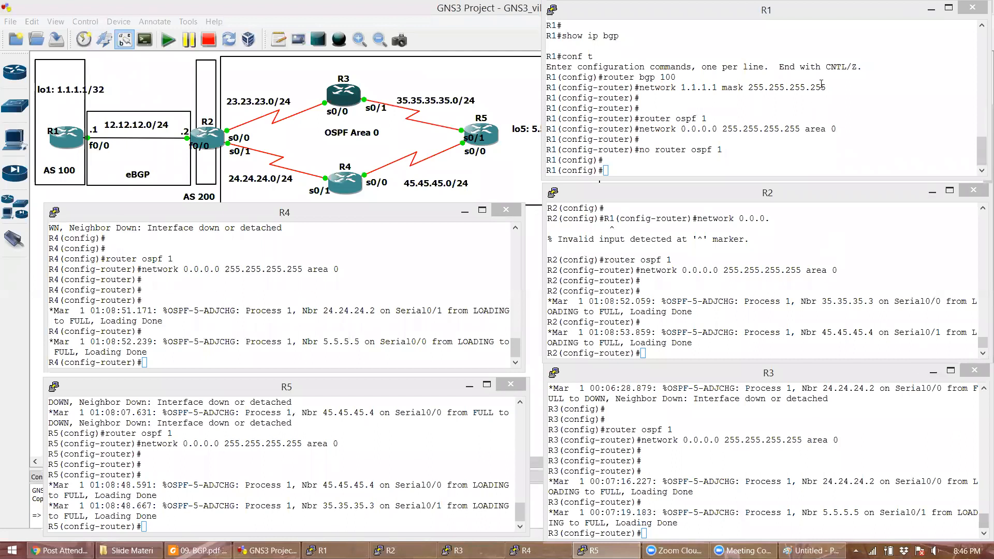
{"action": "left_click", "coordinate": [926, 12]}
{"action": "left_click", "coordinate": [930, 9]}
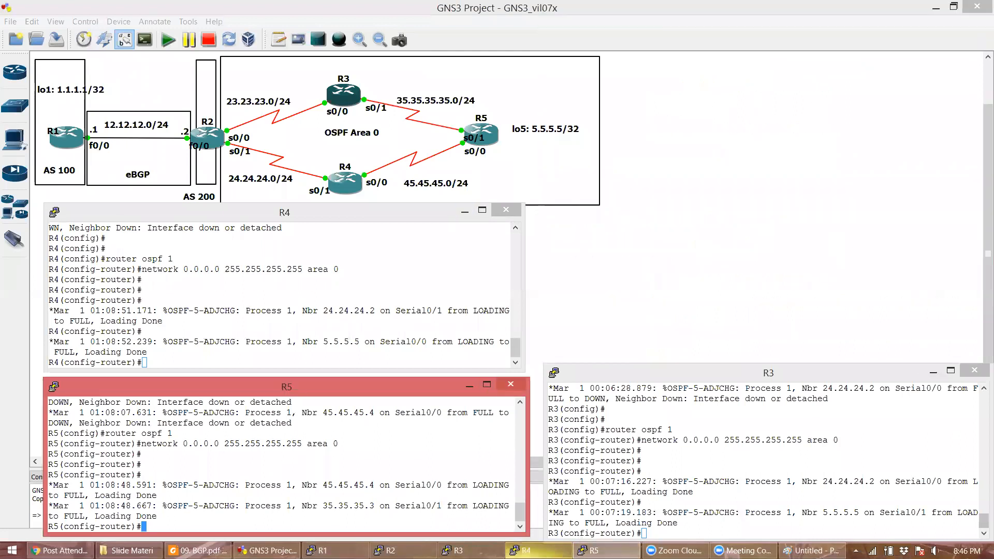
{"action": "left_click", "coordinate": [391, 551]}
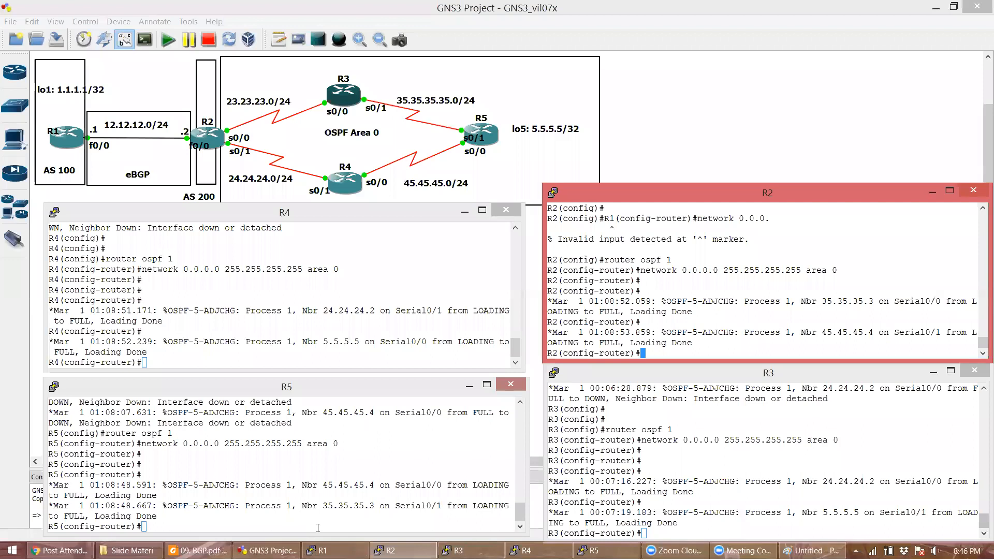
{"action": "left_click", "coordinate": [322, 550]}
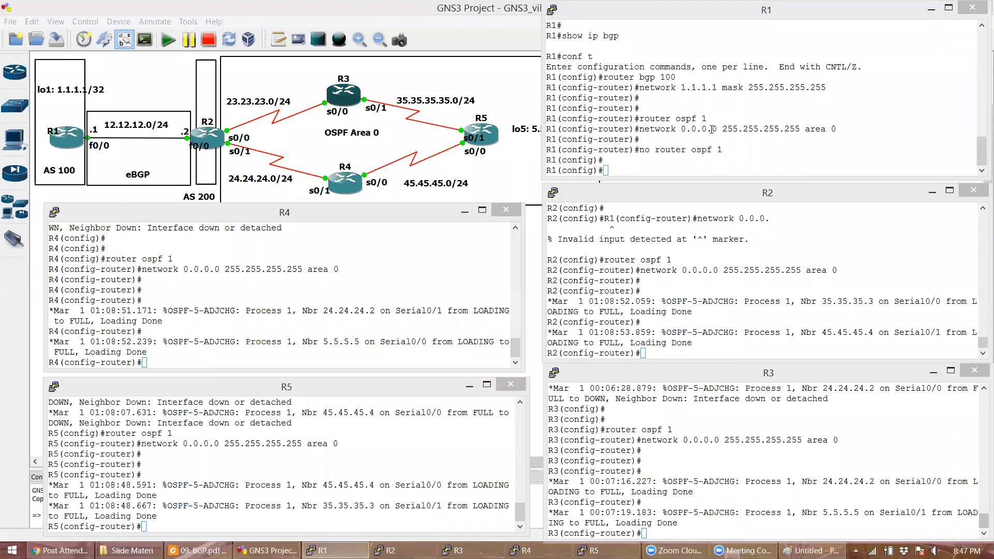
{"action": "double_click", "coordinate": [739, 129]}
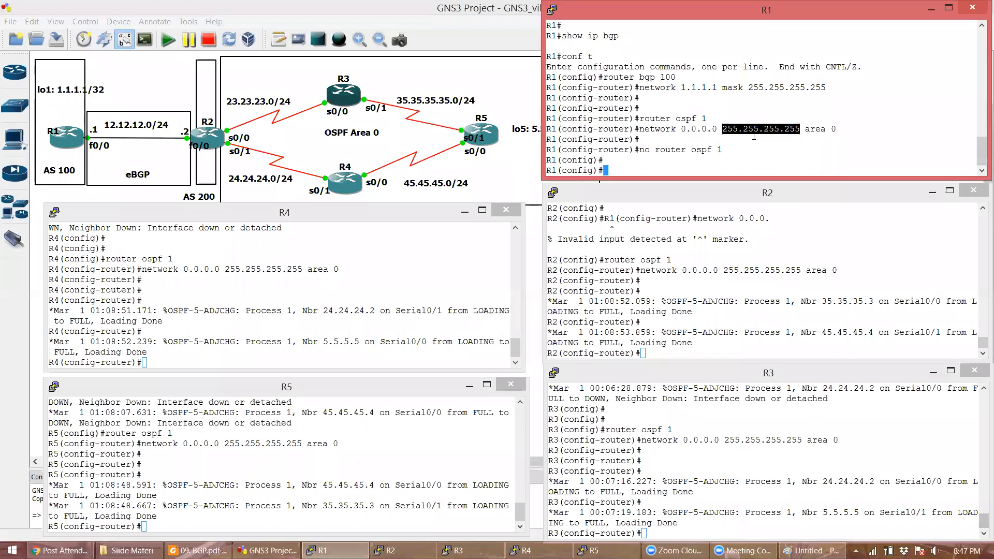
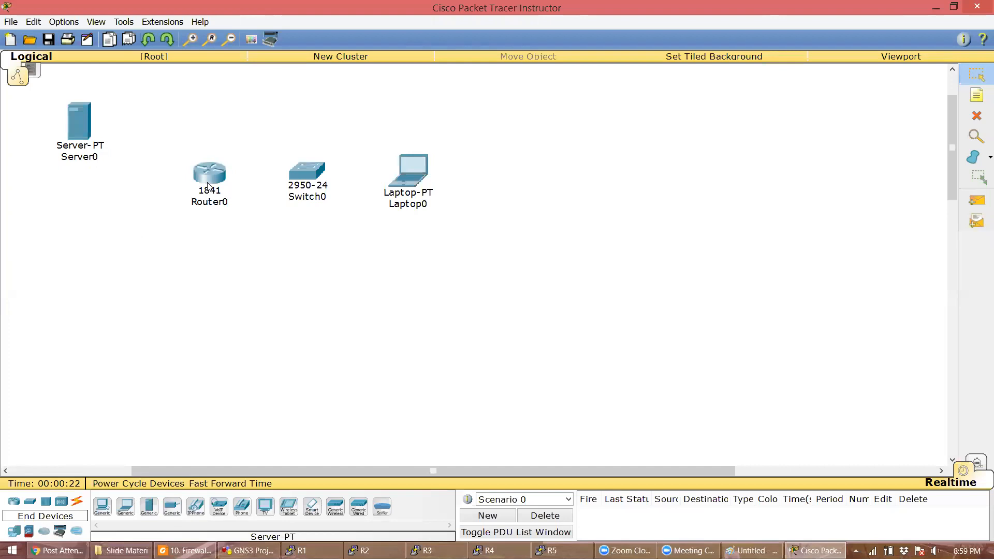
- Rename Server0 to Server-1
{"action": "left_click", "coordinate": [86, 158]}
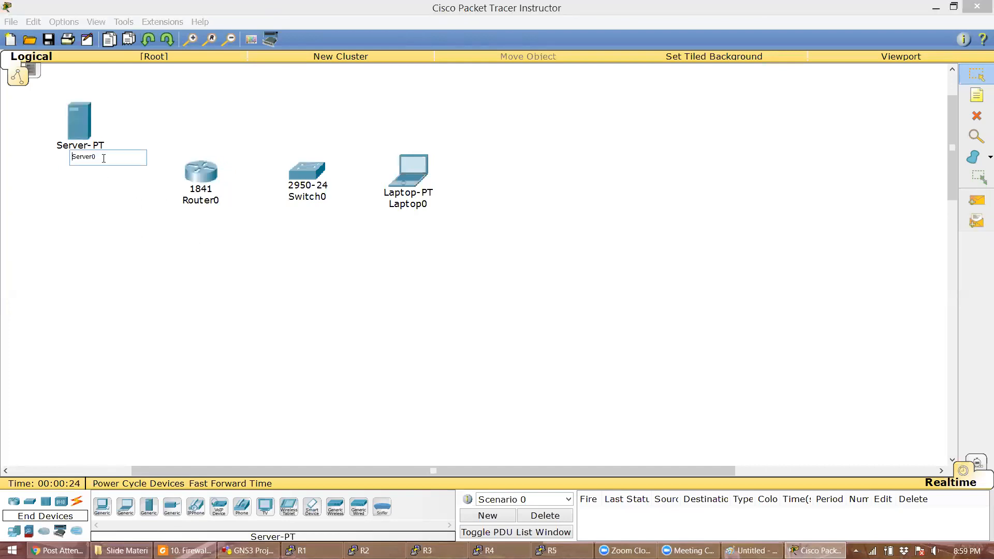
{"action": "type", "text": "Server-1"}
{"action": "left_click", "coordinate": [127, 258]}
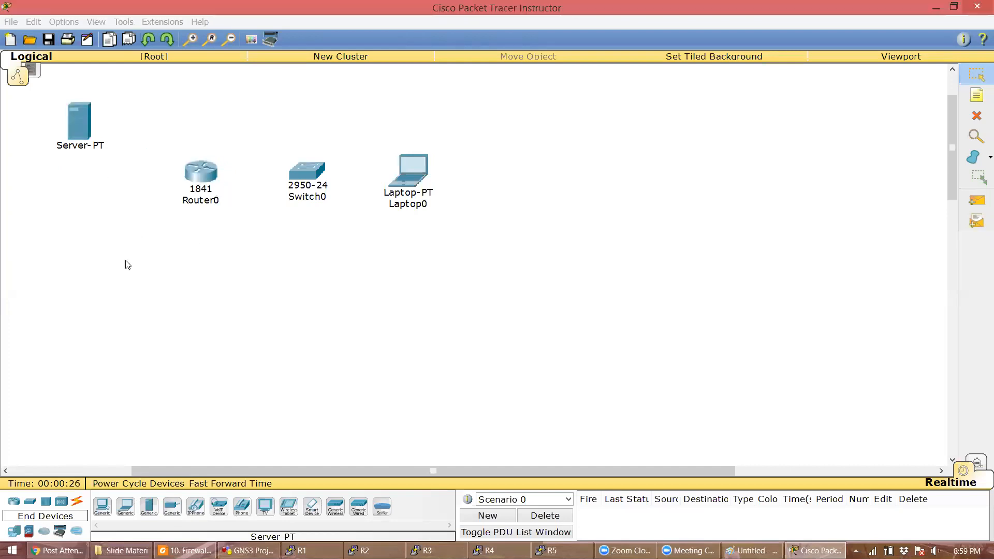
- Auto-cable Switch0 to Laptop0, Router0 Fa0/0 to Switch0 Fa0/2, and Router0 to Server-1
{"action": "left_click", "coordinate": [78, 502]}
{"action": "left_click", "coordinate": [100, 513]}
{"action": "left_click", "coordinate": [387, 193]}
{"action": "left_click", "coordinate": [322, 170]}
{"action": "left_click", "coordinate": [102, 506]}
{"action": "left_click", "coordinate": [304, 172]}
{"action": "left_click", "coordinate": [203, 173]}
{"action": "left_click", "coordinate": [102, 506]}
{"action": "left_click", "coordinate": [204, 172]}
{"action": "left_click", "coordinate": [99, 125]}
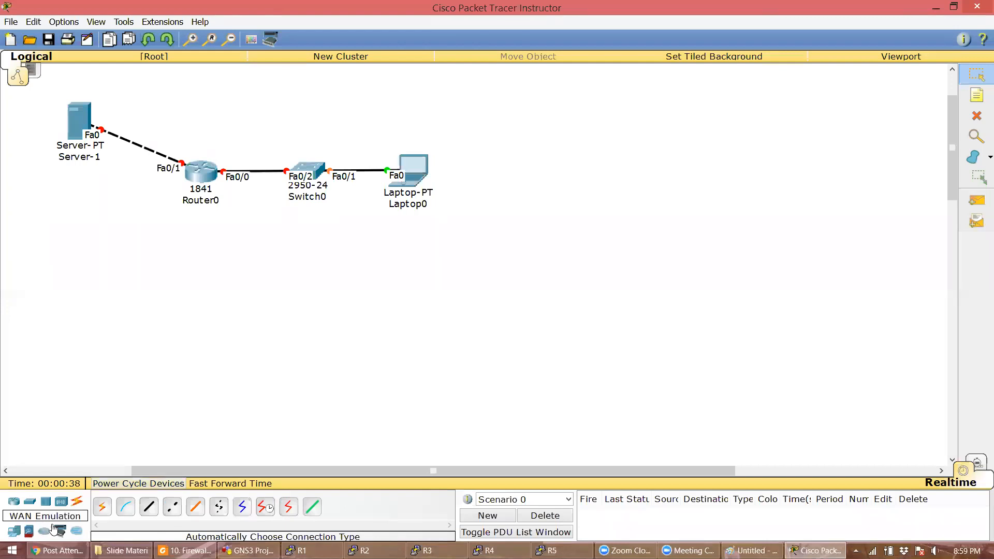
- Add Laptop1 below Laptop0, auto-cable it to Switch0 Fa0/3, and fast-forward time
{"action": "left_click", "coordinate": [14, 530]}
{"action": "left_click_drag", "start_coordinate": [132, 504], "coordinate": [325, 326]}
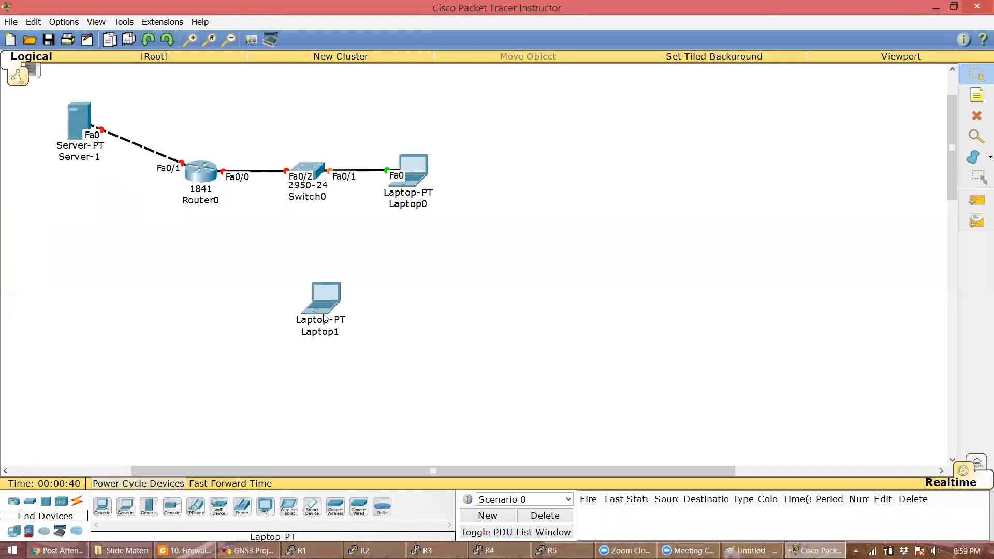
{"action": "left_click", "coordinate": [77, 501]}
{"action": "left_click", "coordinate": [102, 507]}
{"action": "left_click", "coordinate": [396, 271]}
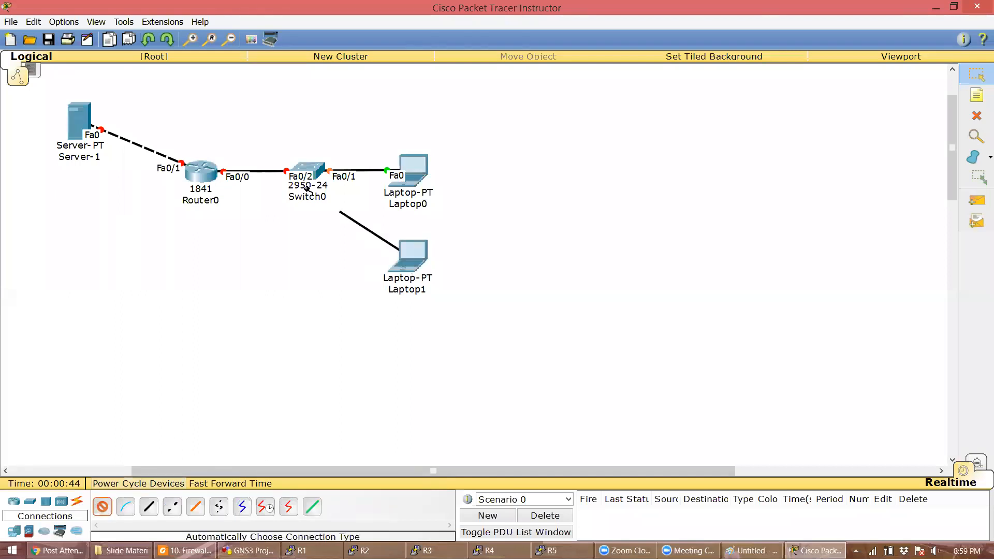
{"action": "left_click", "coordinate": [310, 175]}
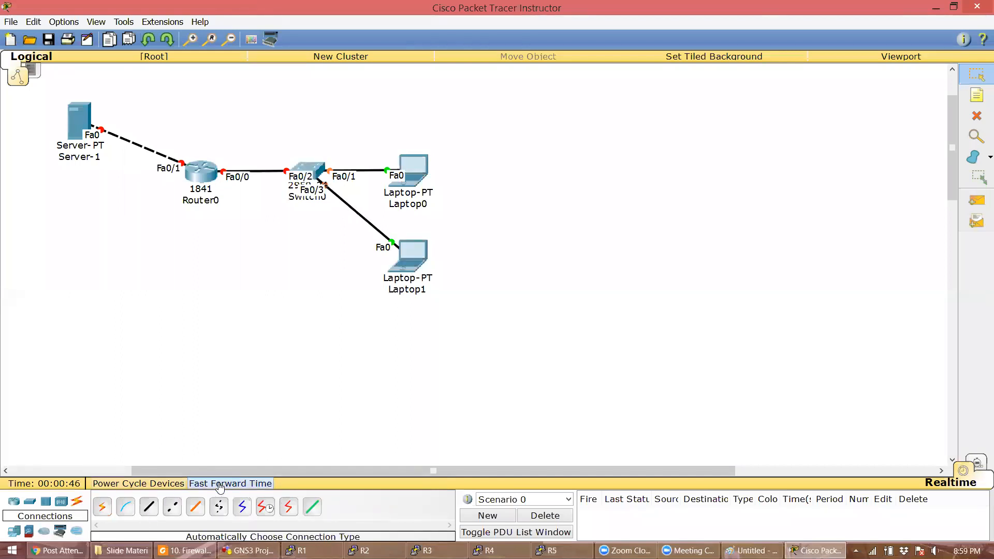
{"action": "left_click", "coordinate": [220, 486]}
{"action": "left_click", "coordinate": [977, 95]}
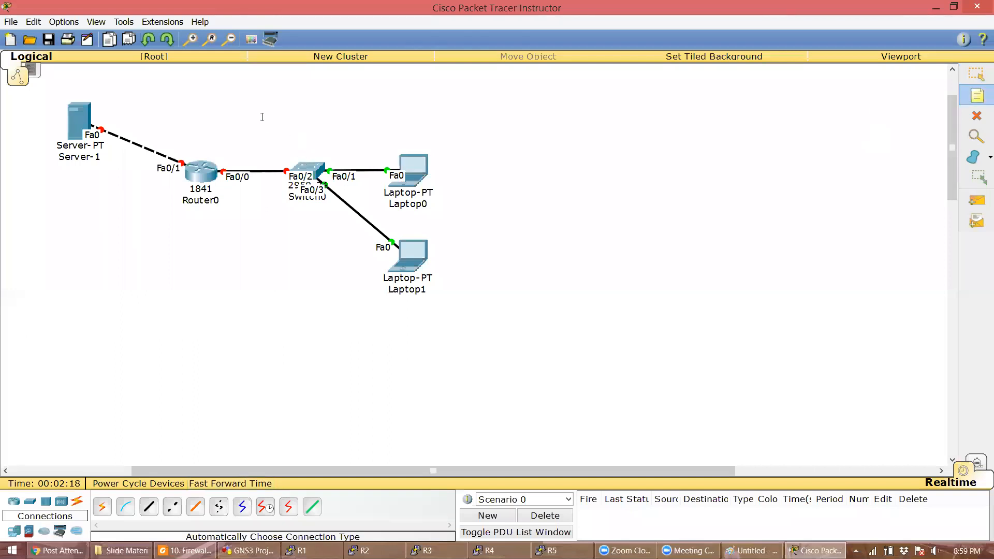
{"action": "left_click", "coordinate": [305, 140]}
- Add notes labelling the networks 192.168.1.0/24 and 172.16.1.0/24
{"action": "type", "text": "192.168.1.0/24"}
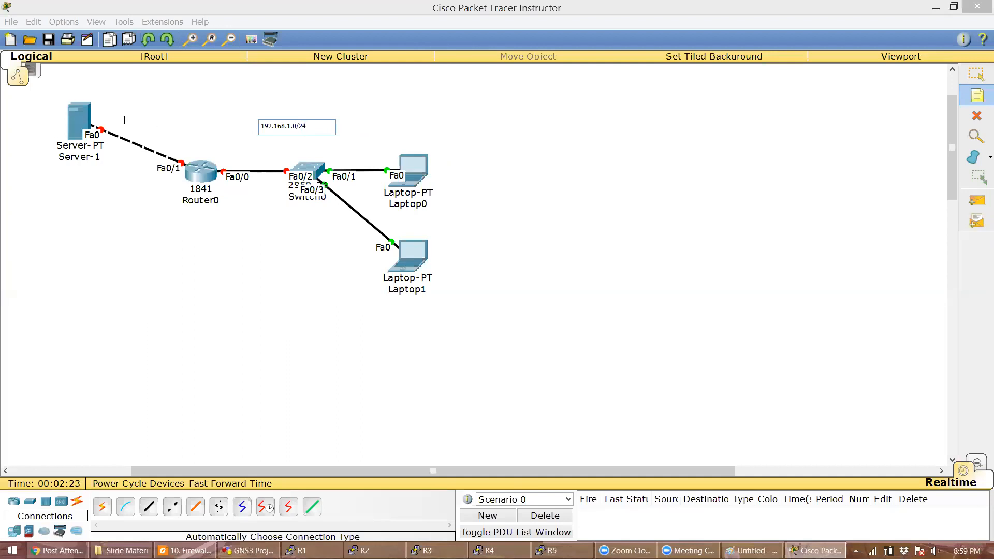
{"action": "left_click", "coordinate": [125, 117]}
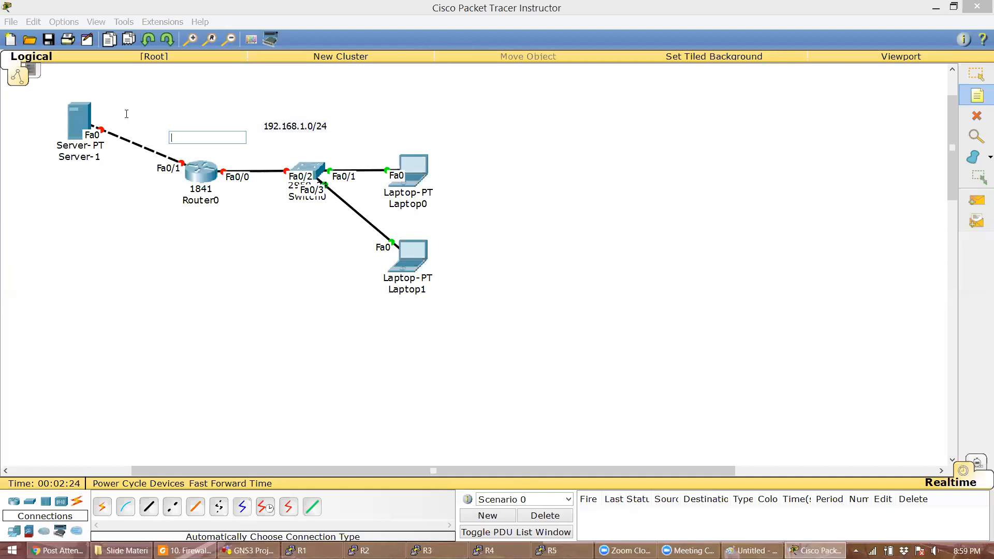
{"action": "type", "text": "172.16.1.0/24"}
{"action": "key", "text": "Escape"}
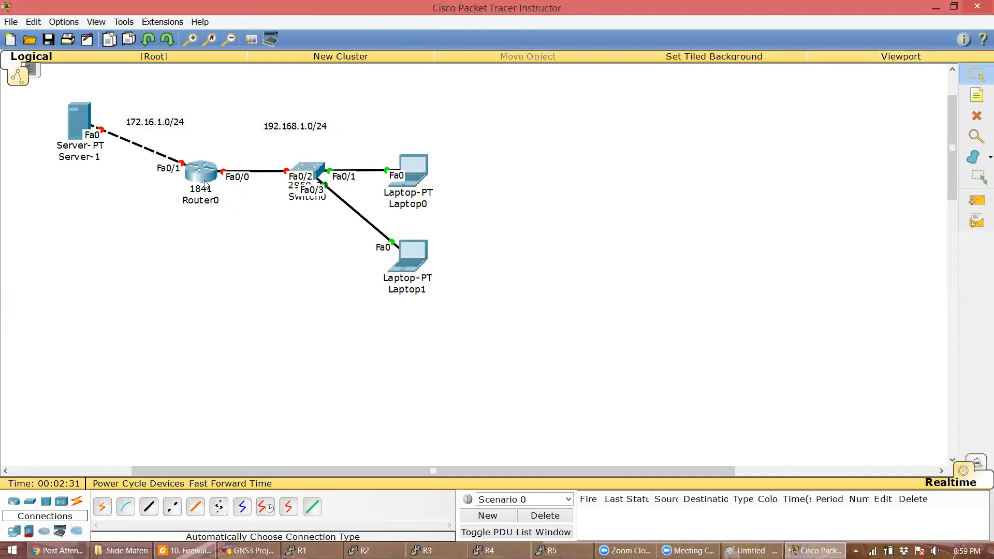
- Add '.1' notes beside Router0's Fa0/0 and Fa0/1
{"action": "left_click", "coordinate": [977, 95]}
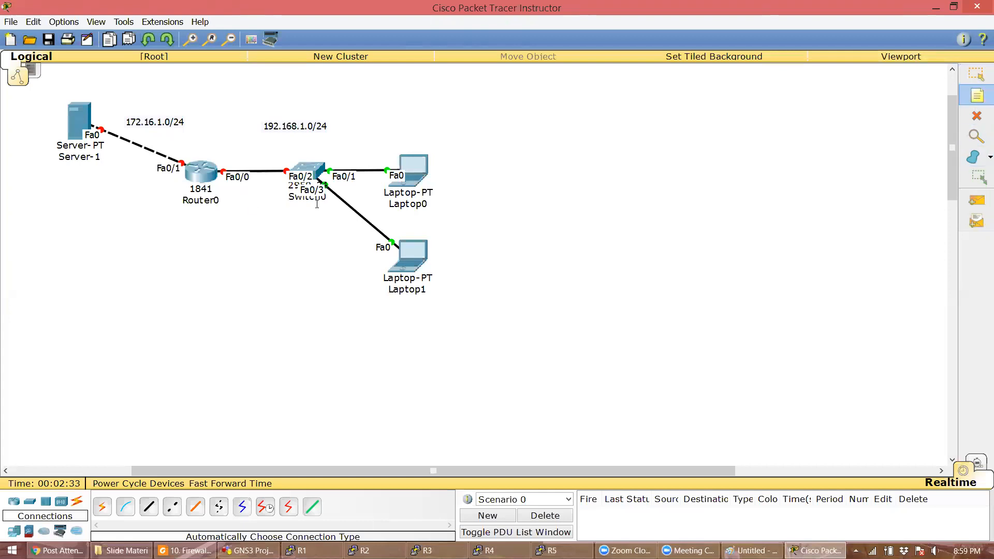
{"action": "left_click", "coordinate": [222, 155]}
{"action": "type", "text": ".1"}
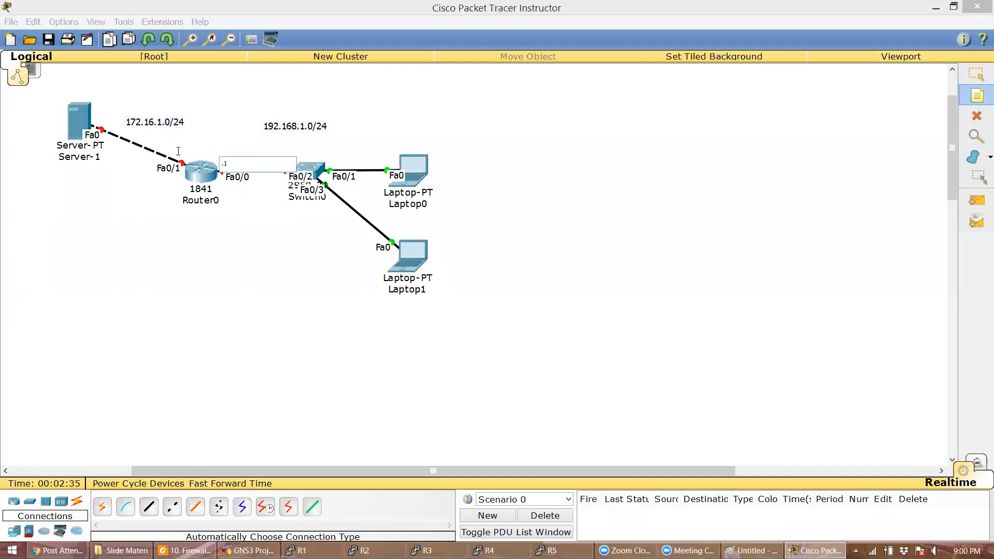
{"action": "left_click", "coordinate": [178, 149]}
{"action": "left_click", "coordinate": [178, 149]}
{"action": "type", "text": ".1"}
{"action": "left_click", "coordinate": [977, 74]}
- In Router0's CLI, give Fa0/0 192.168.1.1 255.255.255.0 and enable it
{"action": "left_click_drag", "start_coordinate": [187, 159], "coordinate": [186, 154]}
{"action": "left_click", "coordinate": [195, 169]}
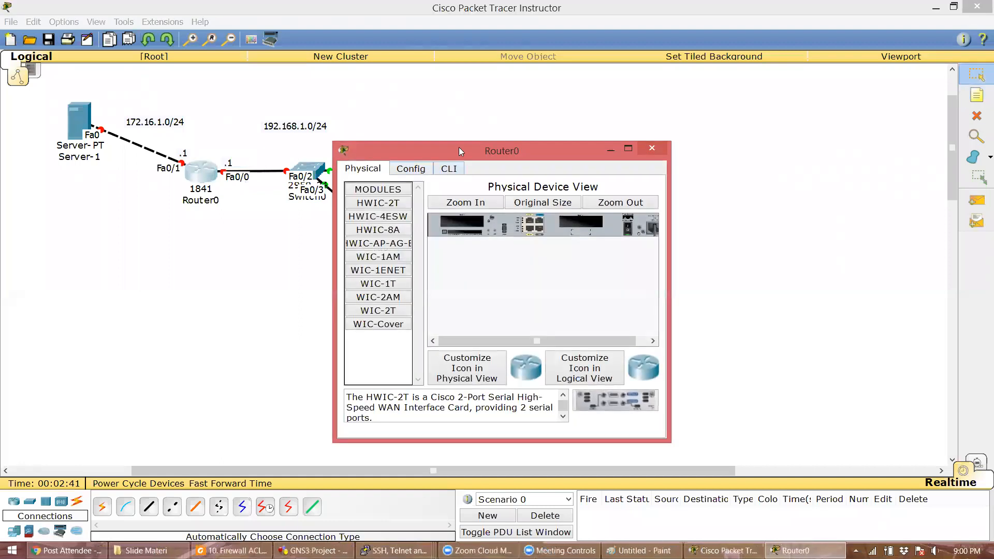
{"action": "left_click", "coordinate": [449, 169]}
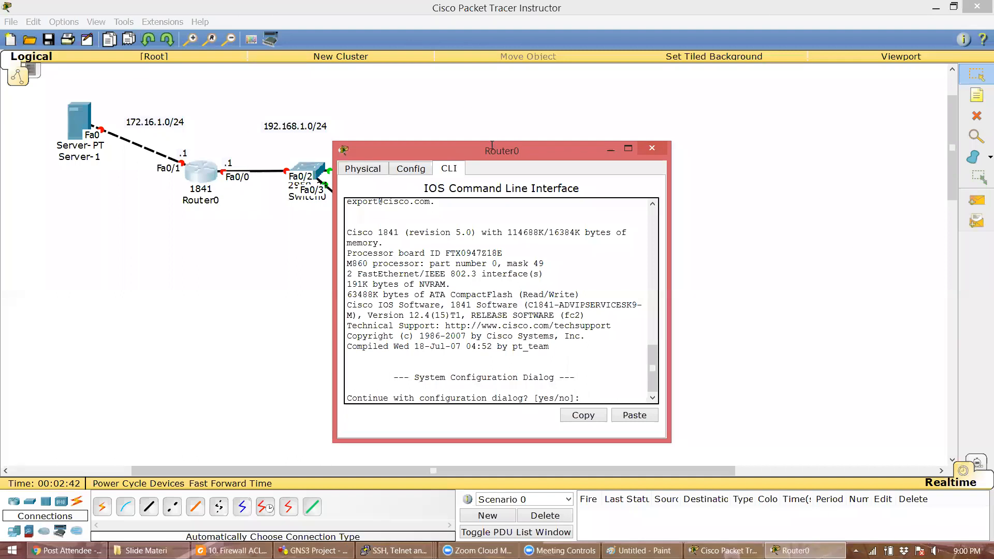
{"action": "left_click_drag", "start_coordinate": [491, 144], "coordinate": [613, 71]}
{"action": "type", "text": "no"}
{"action": "key", "text": "Return"}
{"action": "key", "text": "Return"}
{"action": "type", "text": "en"}
{"action": "key", "text": "Return"}
{"action": "type", "text": "conf t"}
{"action": "key", "text": "Return"}
{"action": "type", "text": "int f0/0"}
{"action": "key", "text": "Return"}
{"action": "type", "text": "ip add 1"}
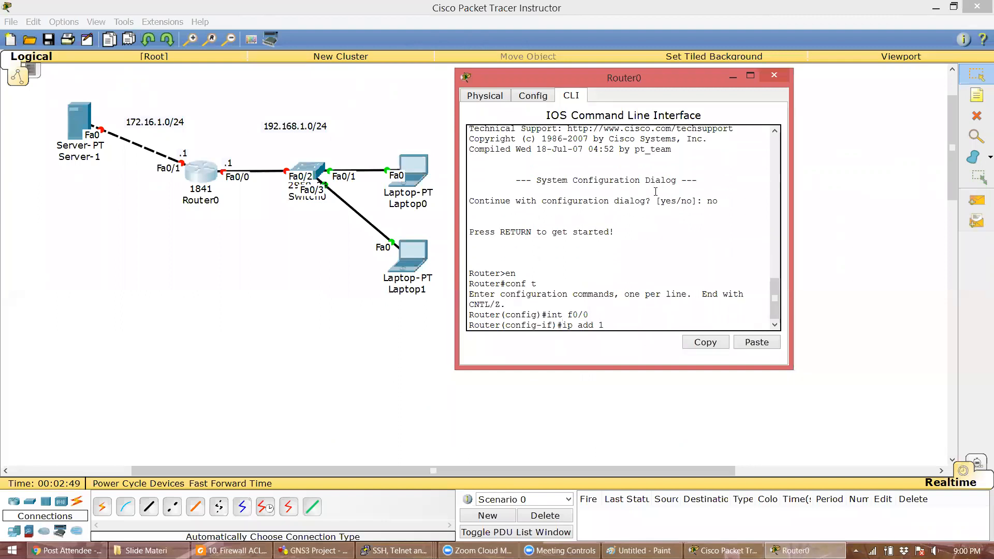
{"action": "type", "text": "92.168.1.1 255.255.255.0"}
{"action": "key", "text": "Return"}
{"action": "type", "text": "no sh"}
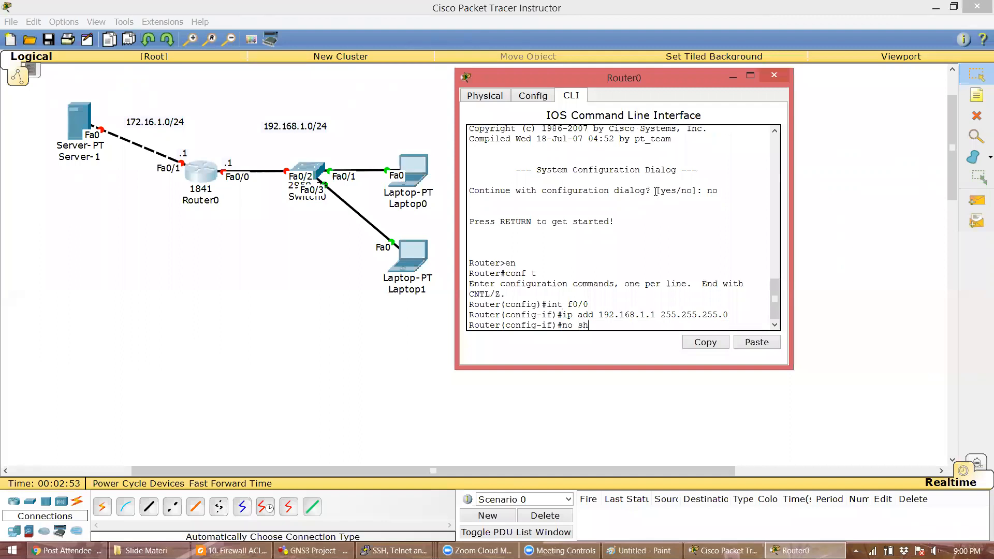
- Give Router0's Fa0/1 172.16.1.1 255.255.255.0 and bring it up
{"action": "key", "text": "Return"}
{"action": "type", "text": "int f0/1"}
{"action": "key", "text": "Return"}
{"action": "type", "text": "ip add 192"}
{"action": "key", "text": "BackSpace"}
{"action": "key", "text": "BackSpace"}
{"action": "key", "text": "BackSpace"}
{"action": "type", "text": "72.16"}
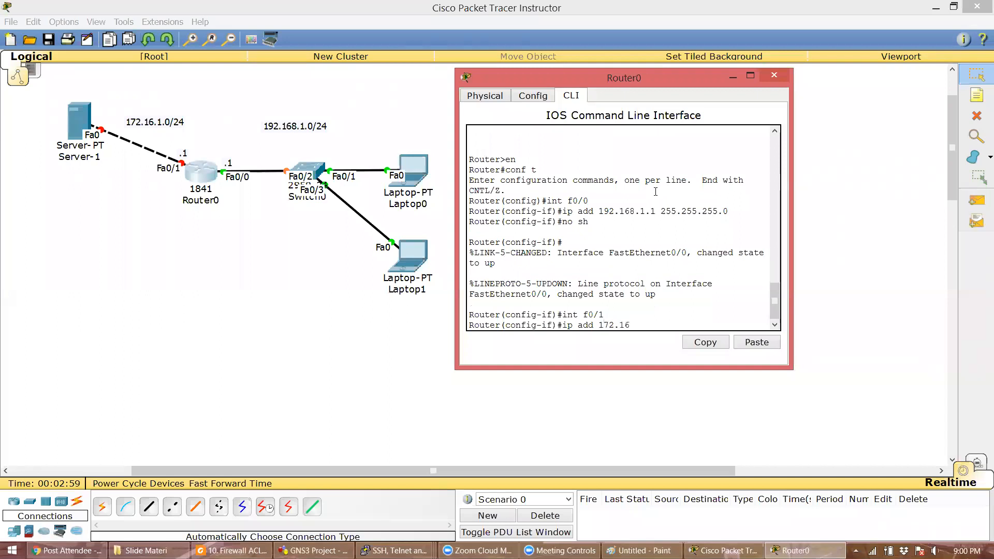
{"action": "type", "text": ".1.1 255.255.255.0"}
{"action": "key", "text": "Return"}
{"action": "type", "text": "no sh"}
{"action": "key", "text": "Return"}
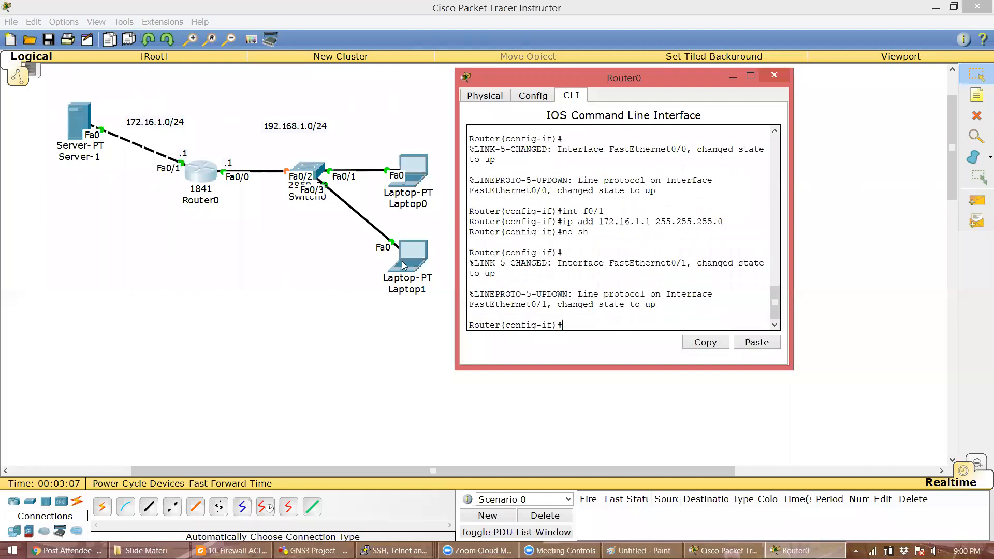
{"action": "left_click", "coordinate": [449, 197]}
- Set Laptop0's IP to 192.168.1.11 with gateway 192.168.1.1
{"action": "left_click", "coordinate": [414, 180]}
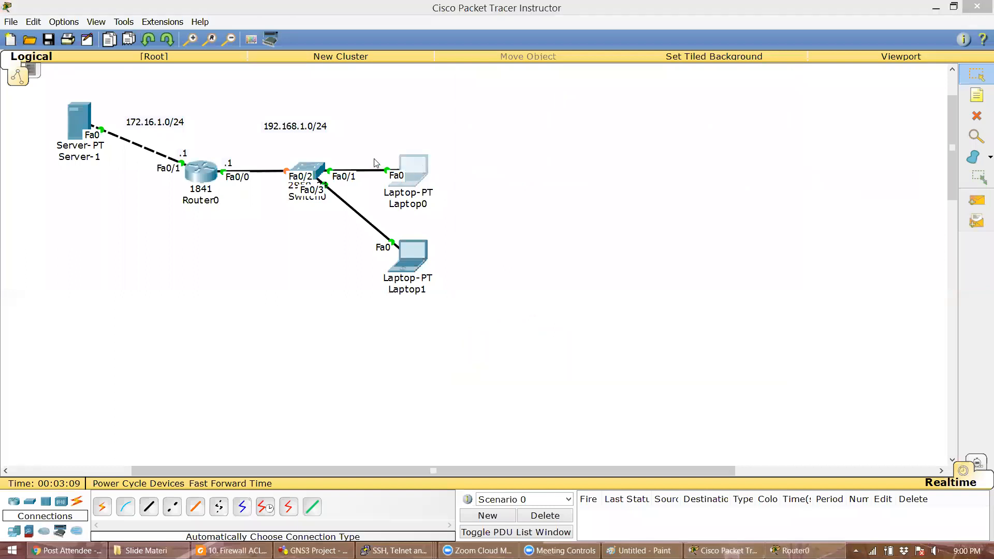
{"action": "left_click", "coordinate": [445, 169]}
{"action": "left_click", "coordinate": [381, 210]}
{"action": "type", "text": "192.168.1."}
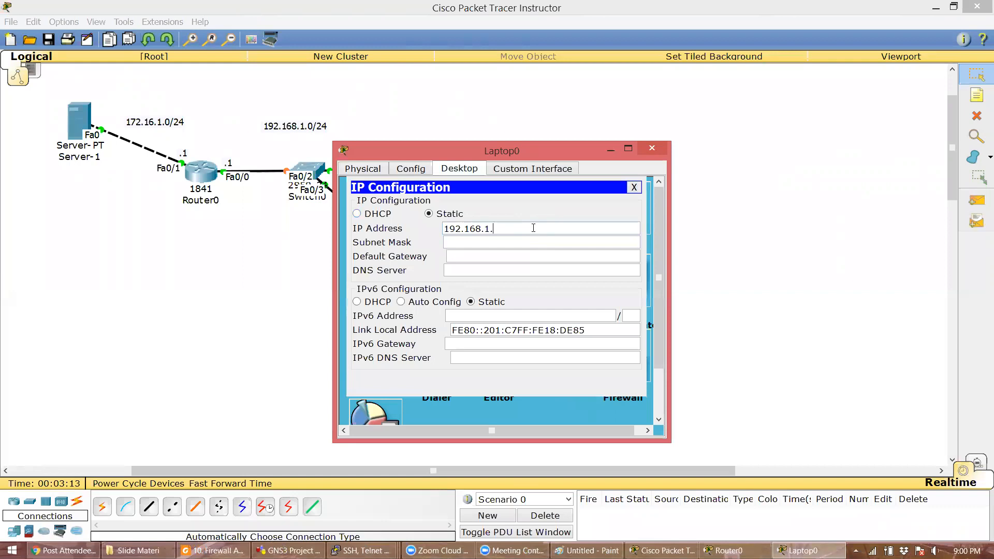
{"action": "type", "text": "11"}
{"action": "key", "text": "Tab"}
{"action": "key", "text": "Tab"}
{"action": "type", "text": "192.168.1.1"}
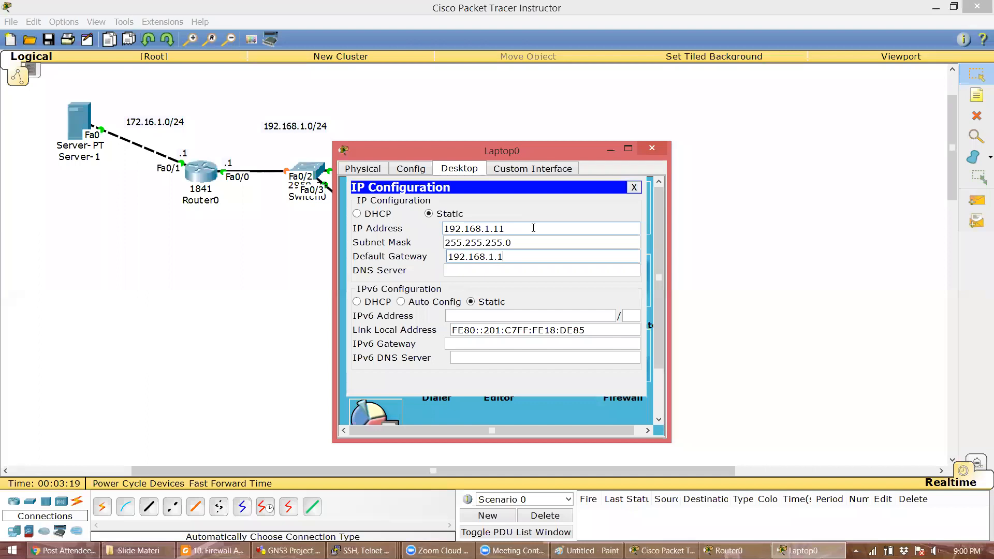
{"action": "left_click", "coordinate": [653, 148]}
- Set Laptop1's IP to 192.168.1.12 with gateway 192.168.1.1
{"action": "left_click", "coordinate": [414, 252]}
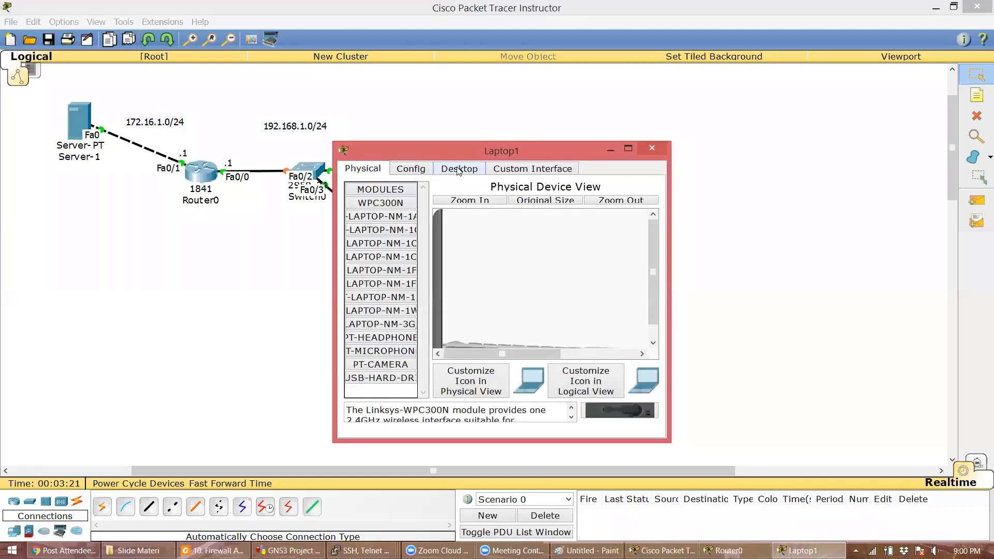
{"action": "left_click", "coordinate": [458, 170]}
{"action": "type", "text": "192.1"}
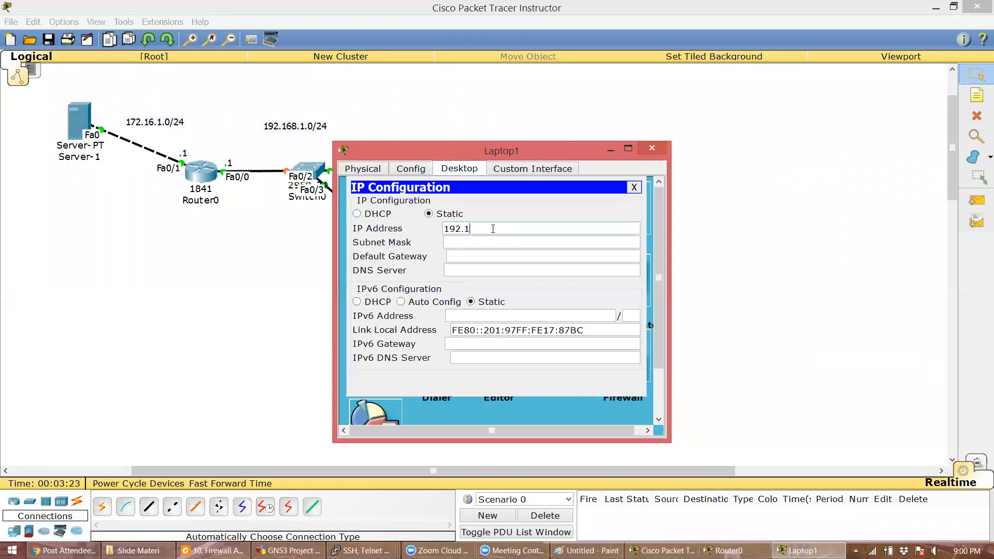
{"action": "type", "text": "68.1.12"}
{"action": "key", "text": "Tab"}
{"action": "key", "text": "Tab"}
{"action": "type", "text": "192.168.1.1"}
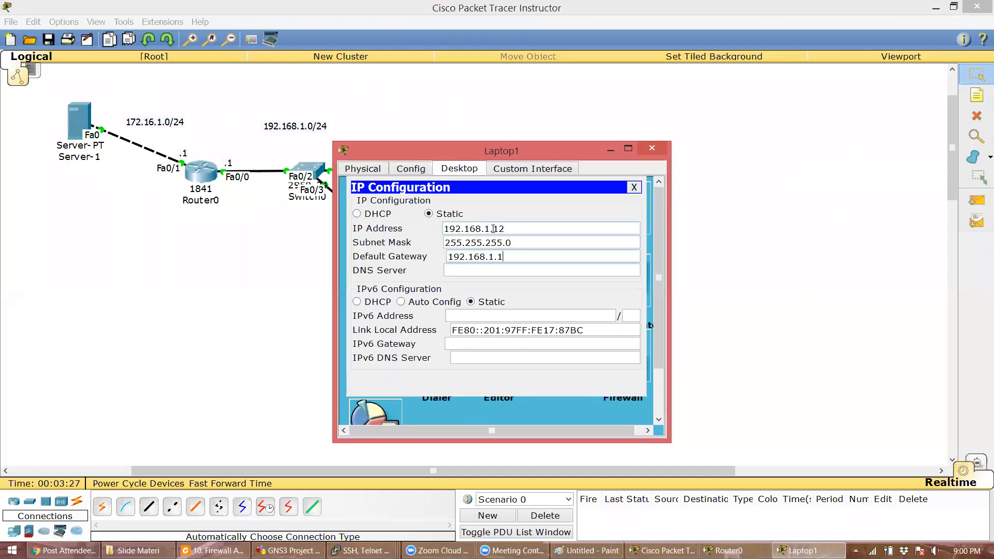
{"action": "left_click", "coordinate": [651, 150]}
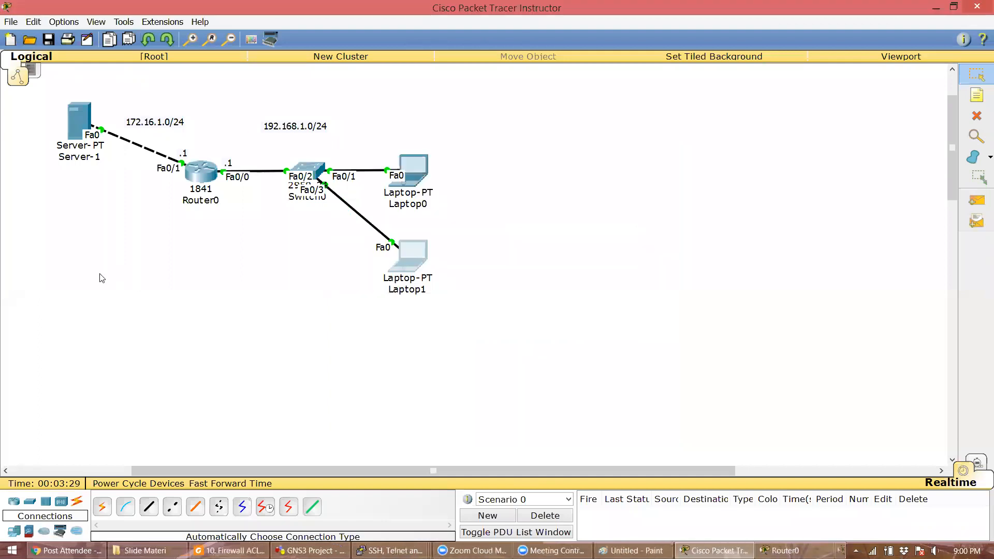
- Set Server-1 to 172.16.1.11, mask 255.255.255.0, gateway 172.16.1.1
{"action": "left_click", "coordinate": [76, 121]}
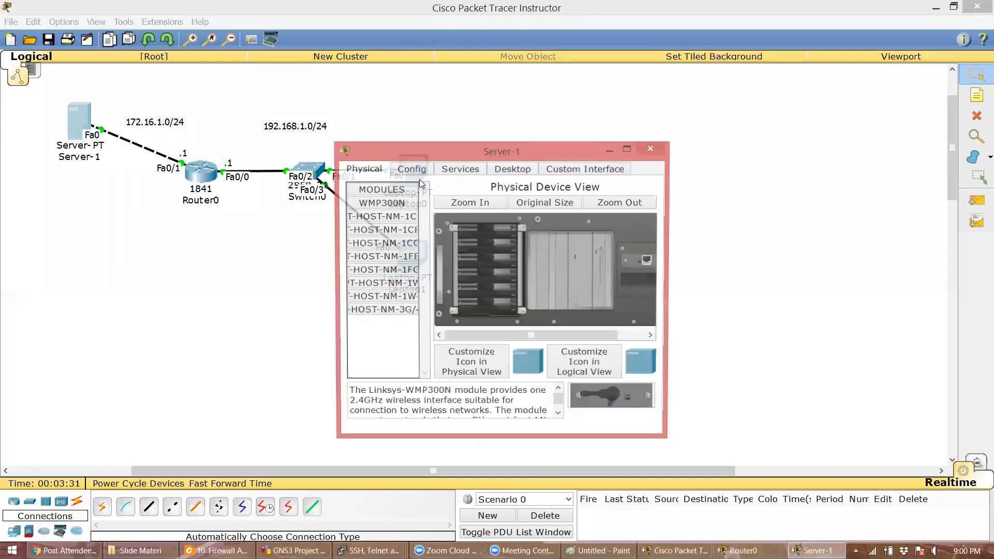
{"action": "left_click", "coordinate": [513, 169]}
{"action": "left_click", "coordinate": [357, 212]}
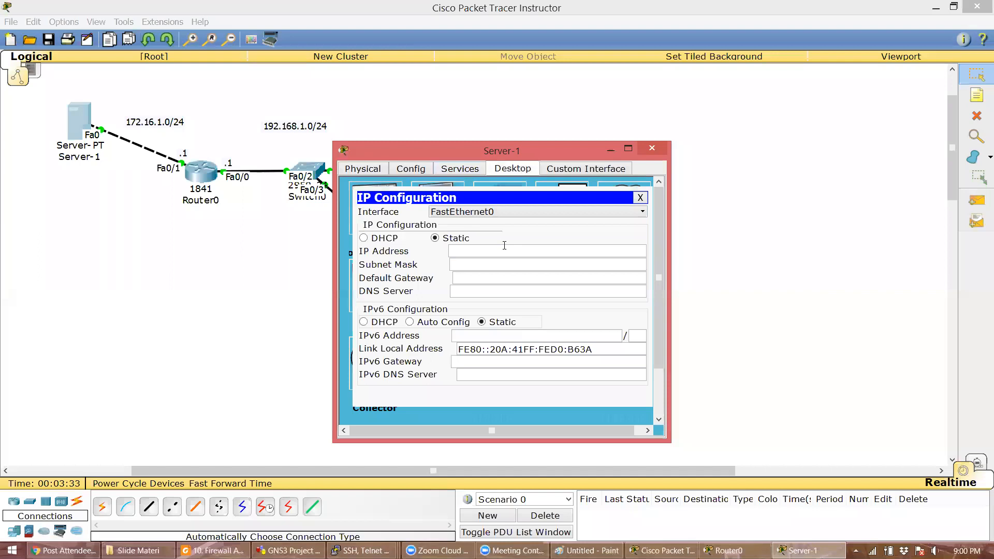
{"action": "type", "text": "12"}
{"action": "type", "text": "72.16.1.11"}
{"action": "key", "text": "Tab"}
{"action": "type", "text": "255.255.255.0"}
{"action": "key", "text": "Tab"}
{"action": "type", "text": "172.16.1."}
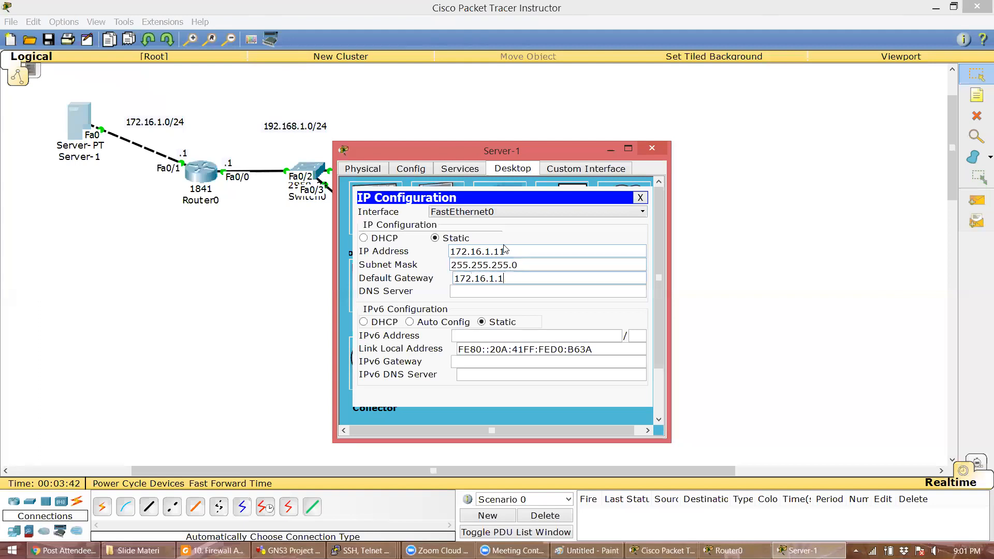
{"action": "left_click", "coordinate": [652, 148]}
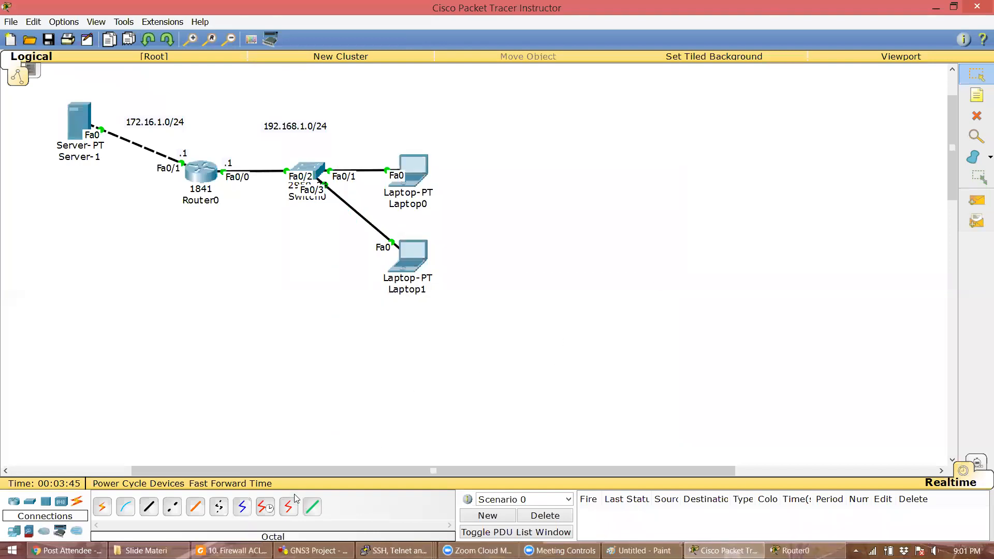
- Ping Server-1 from Laptop0 with a simple PDU, check the result, then delete it
{"action": "left_click", "coordinate": [976, 201]}
{"action": "left_click", "coordinate": [416, 175]}
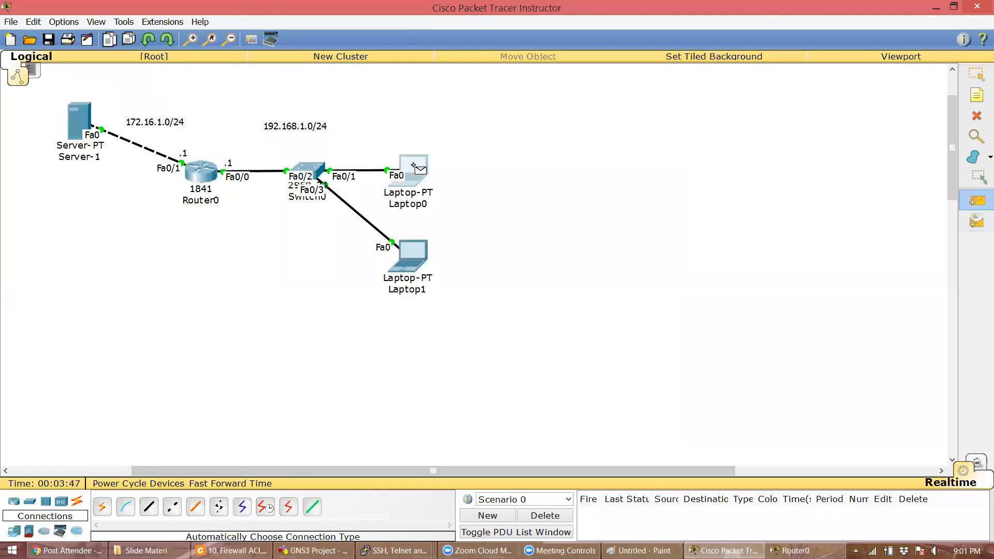
{"action": "left_click", "coordinate": [75, 118]}
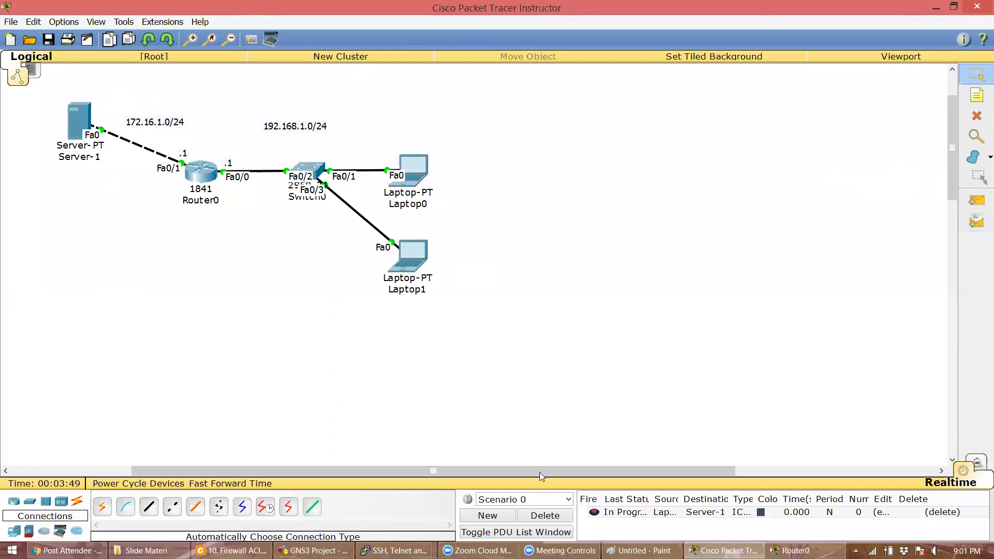
{"action": "left_click", "coordinate": [592, 517]}
{"action": "double_click", "coordinate": [592, 516]}
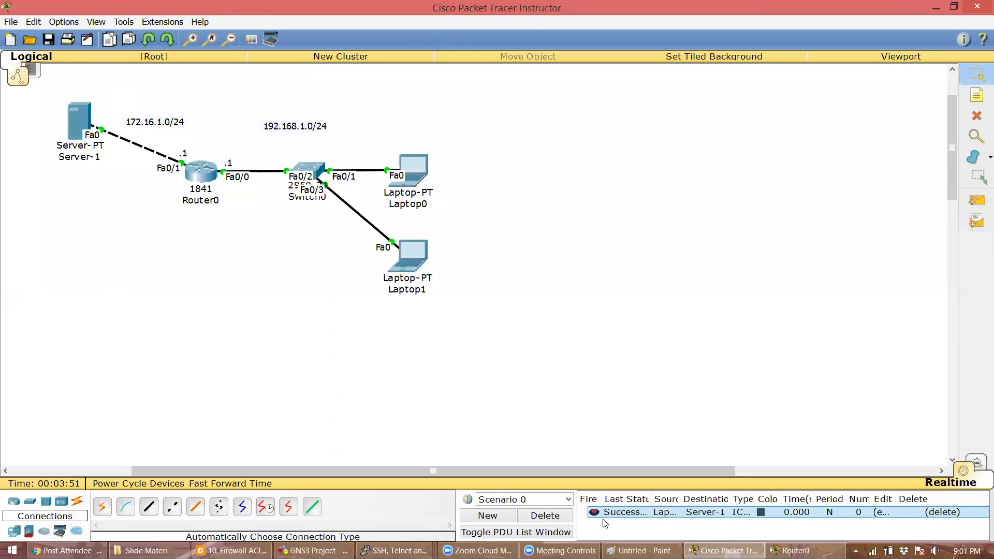
{"action": "left_click_drag", "start_coordinate": [648, 494], "coordinate": [692, 495]}
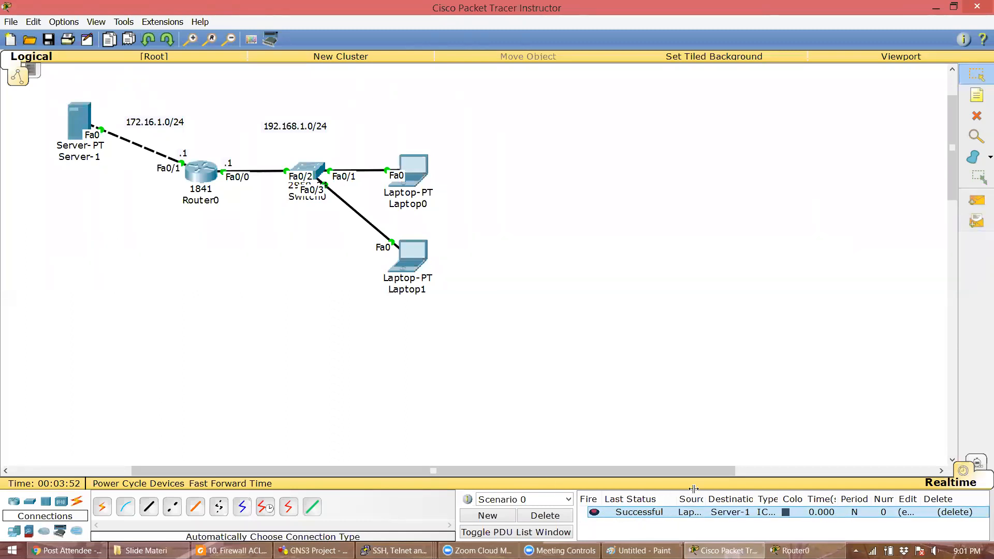
{"action": "left_click", "coordinate": [545, 516]}
- Ping Server-1 from Laptop1 with a simple PDU and delete the entry
{"action": "left_click", "coordinate": [976, 202]}
{"action": "left_click", "coordinate": [413, 258]}
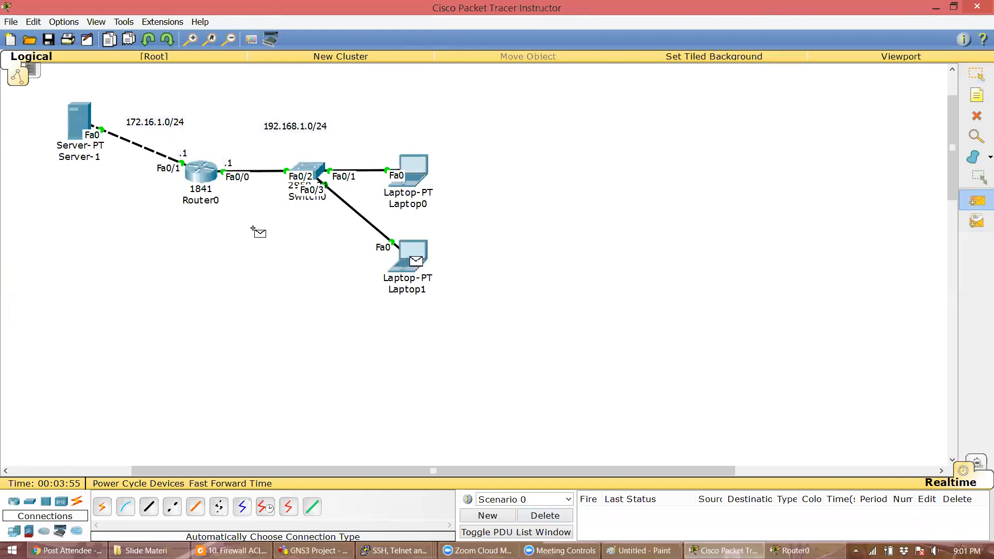
{"action": "left_click", "coordinate": [82, 119]}
{"action": "left_click", "coordinate": [556, 519]}
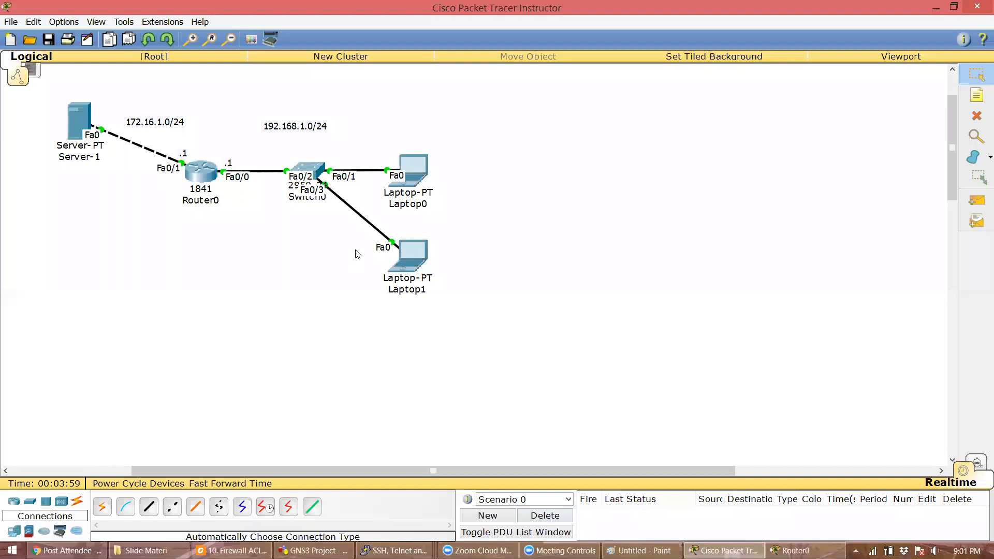
- Re-ping Server-1 from Laptop0 in Simulation mode, play it, then return to Realtime
{"action": "left_click", "coordinate": [977, 201]}
{"action": "left_click", "coordinate": [429, 161]}
{"action": "left_click", "coordinate": [79, 120]}
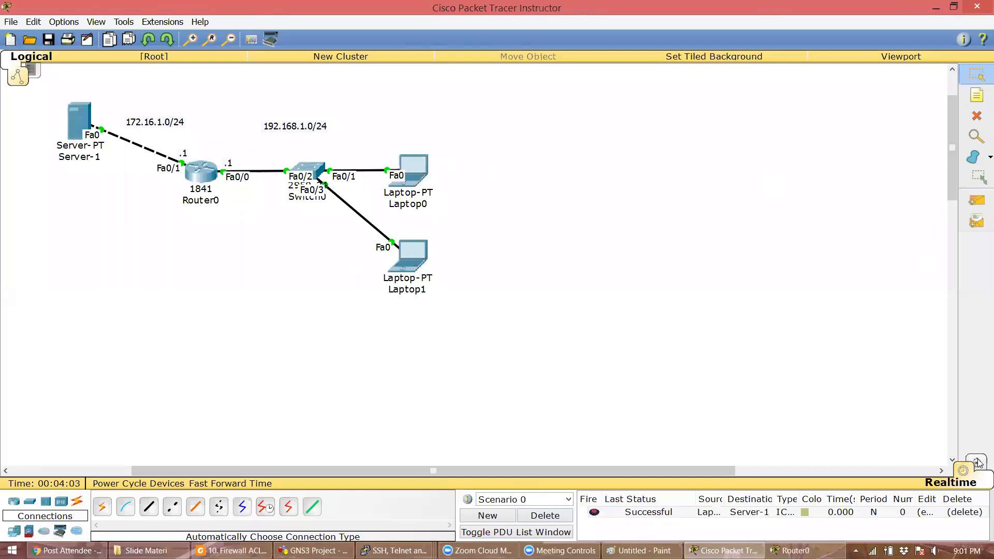
{"action": "left_click", "coordinate": [976, 462]}
{"action": "left_click", "coordinate": [831, 282]}
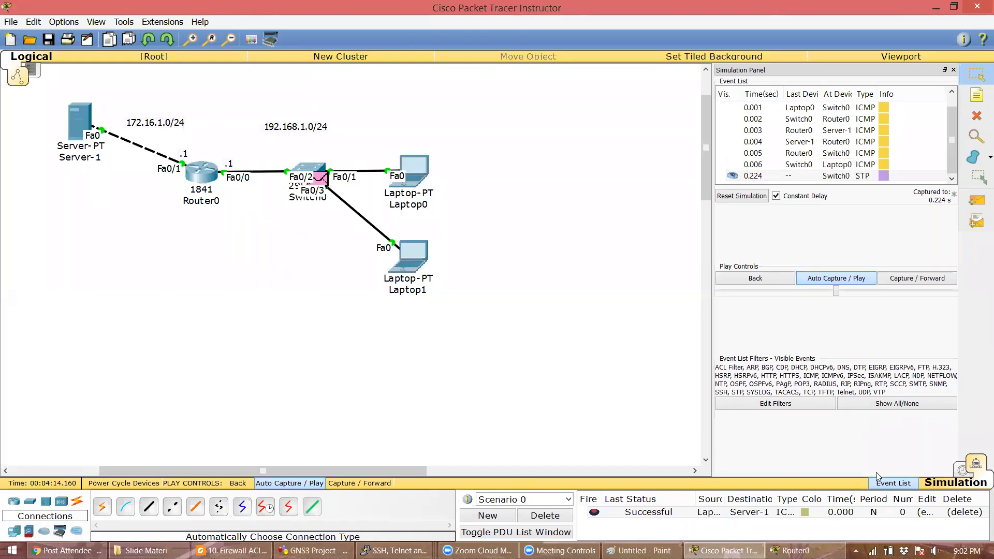
{"action": "left_click", "coordinate": [962, 472]}
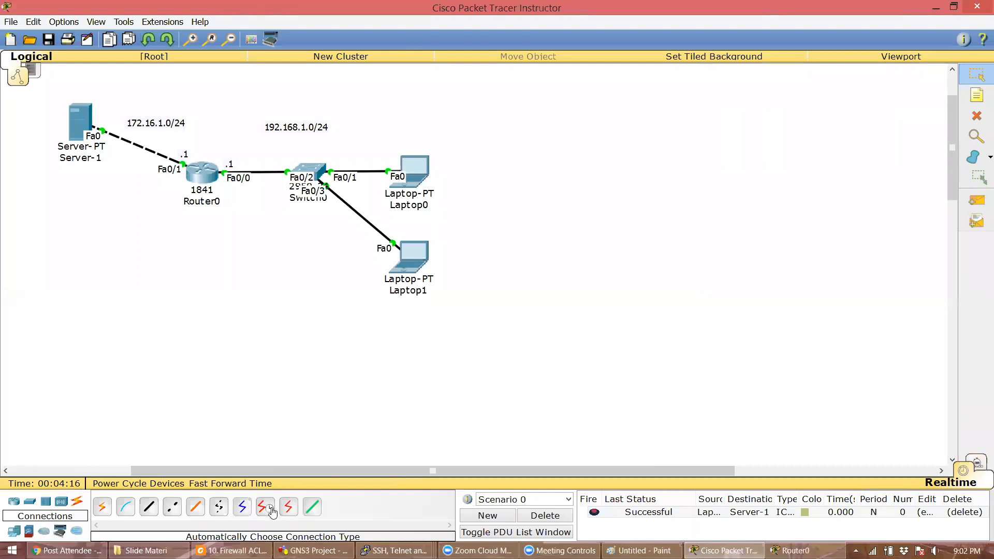
- Glance at the ACL lecture slides, then return to the topology
{"action": "left_click", "coordinate": [232, 550]}
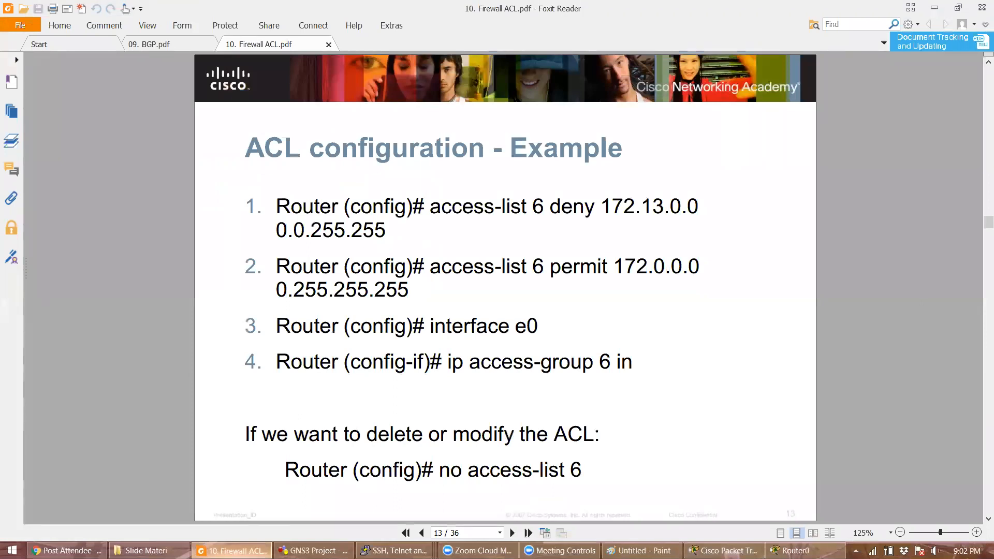
{"action": "left_click", "coordinate": [233, 550]}
{"action": "left_click", "coordinate": [979, 95]}
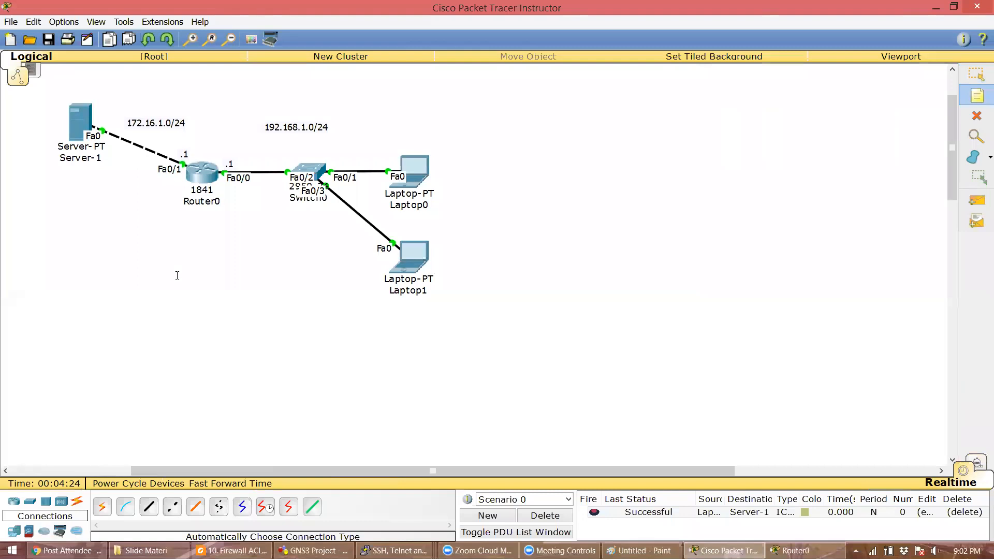
{"action": "left_click", "coordinate": [147, 318]}
- Add a note under Router0: 'Laptop0 dilarang mengakses server, Laptop1 diperbolehkan mengakses server'
{"action": "type", "text": "Lapt"}
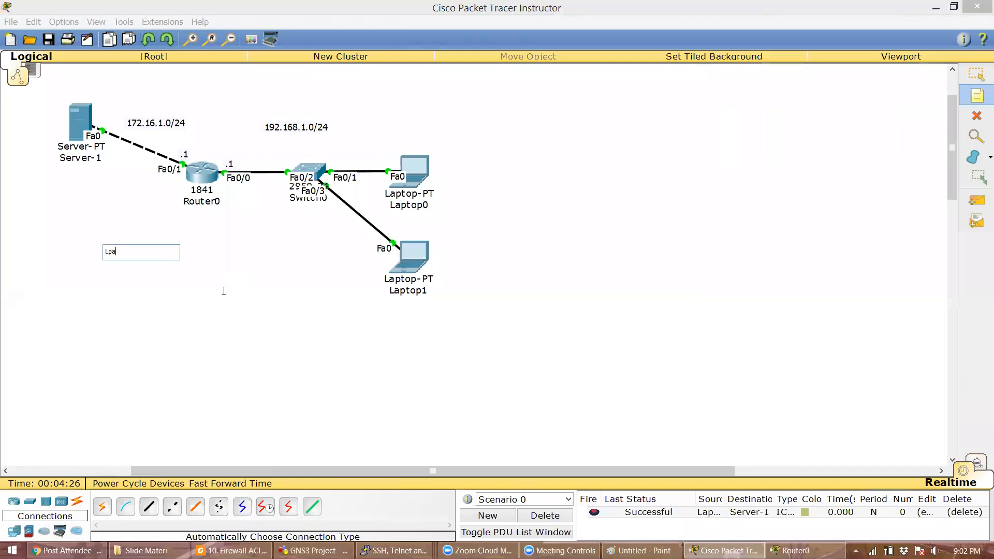
{"action": "key", "text": "BackSpace"}
{"action": "key", "text": "BackSpace"}
{"action": "key", "text": "BackSpace"}
{"action": "key", "text": "BackSpace"}
{"action": "type", "text": "Laptop0 dilarang mengakses server,"}
{"action": "key", "text": "Return"}
{"action": "type", "text": "Laptop"}
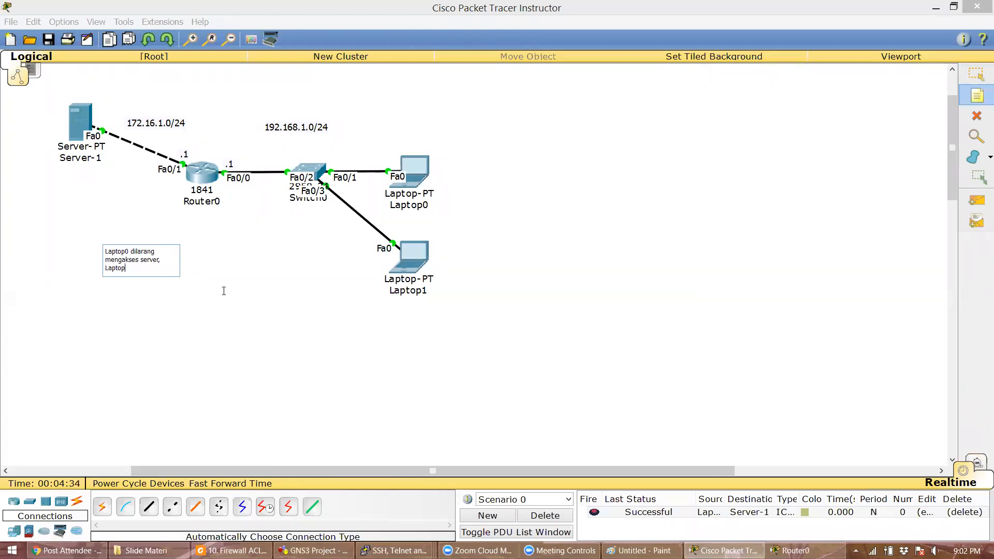
{"action": "type", "text": "1 diperbolehkan mengakses server"}
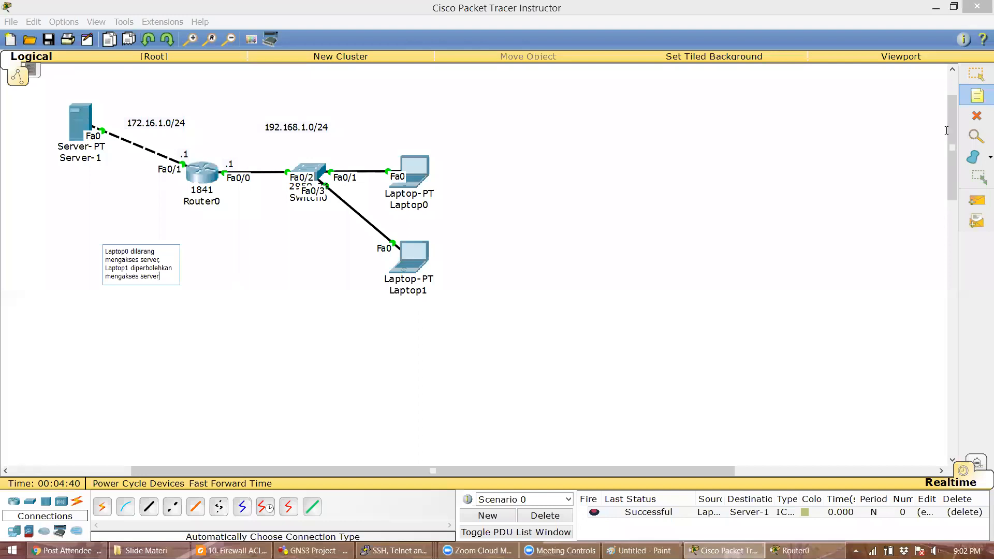
{"action": "left_click", "coordinate": [976, 74]}
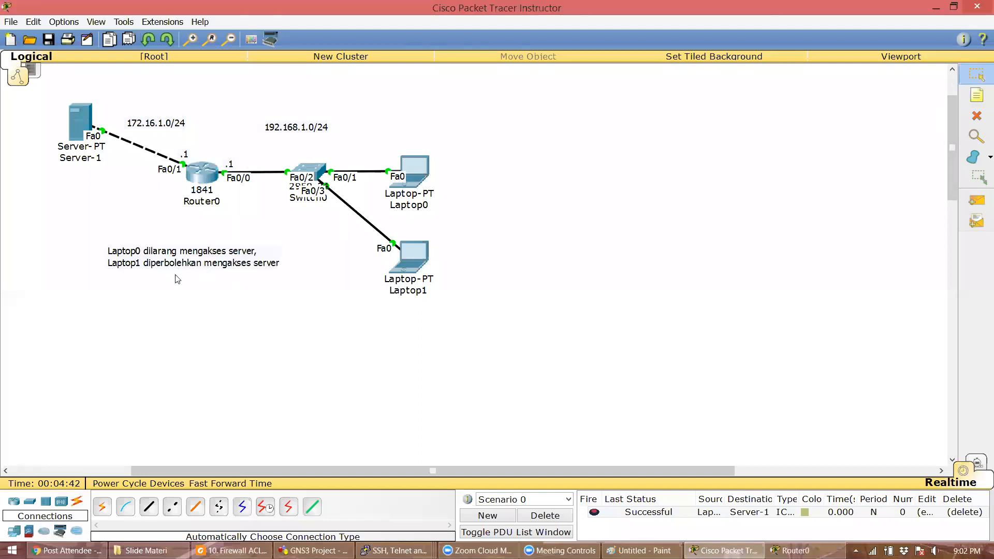
{"action": "left_click_drag", "start_coordinate": [236, 267], "coordinate": [193, 257]}
{"action": "left_click", "coordinate": [977, 96]}
- Add a note: 'access-list 1 deny 192.168.1.11 0.0.0.0' / 'access-list 1 permit 192.168.1.12 0.0.0.0'
{"action": "left_click", "coordinate": [62, 278]}
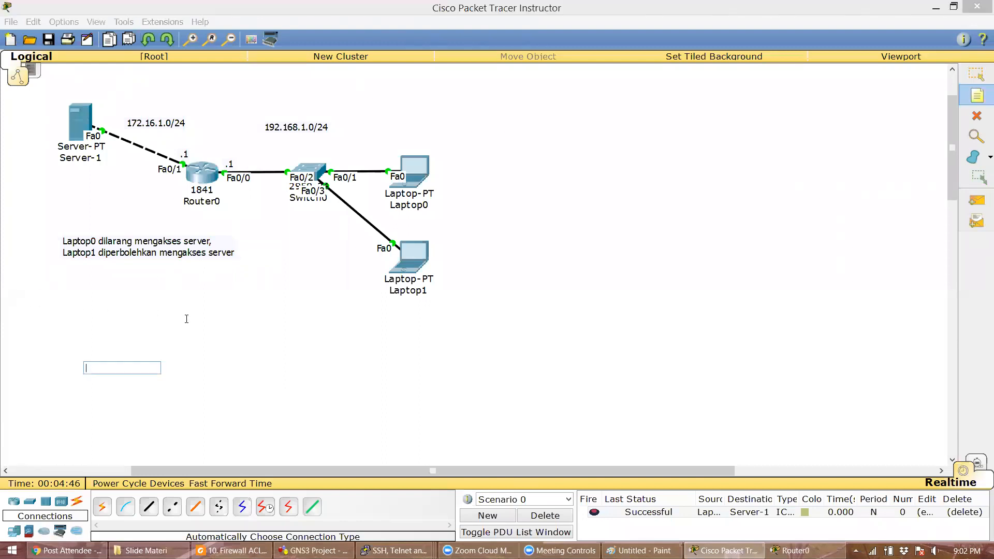
{"action": "type", "text": "access-list 1 deny"}
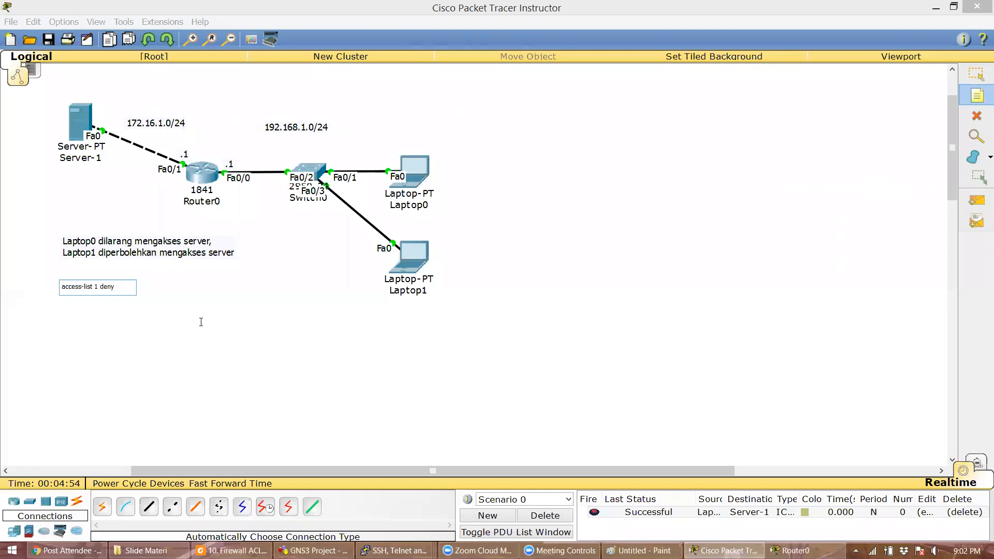
{"action": "type", "text": ".16."}
{"action": "type", "text": ".1.11 "}
{"action": "type", "text": "0.0.0."}
{"action": "type", "text": "0"}
{"action": "key", "text": "Return"}
{"action": "type", "text": "access-list 1"}
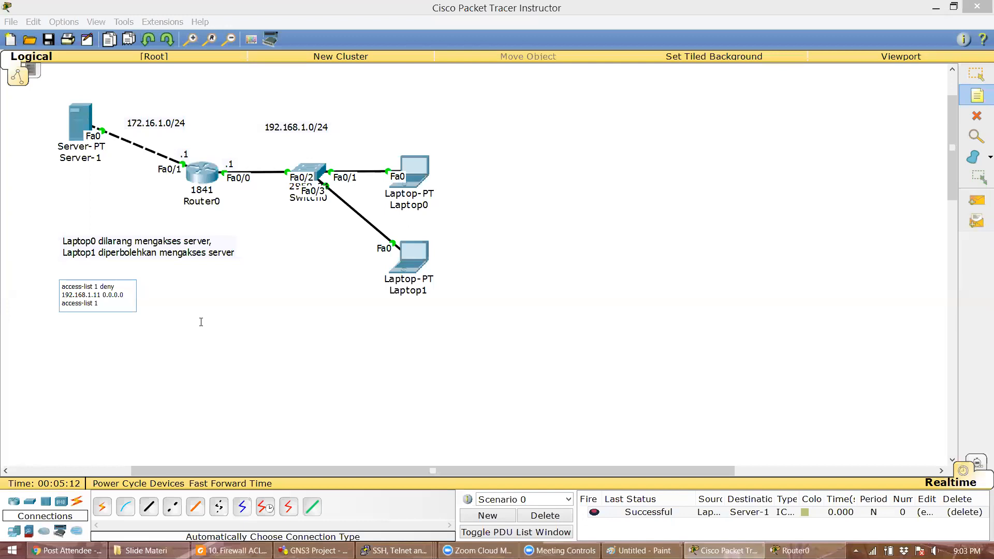
{"action": "type", "text": "permit 192.168.1"}
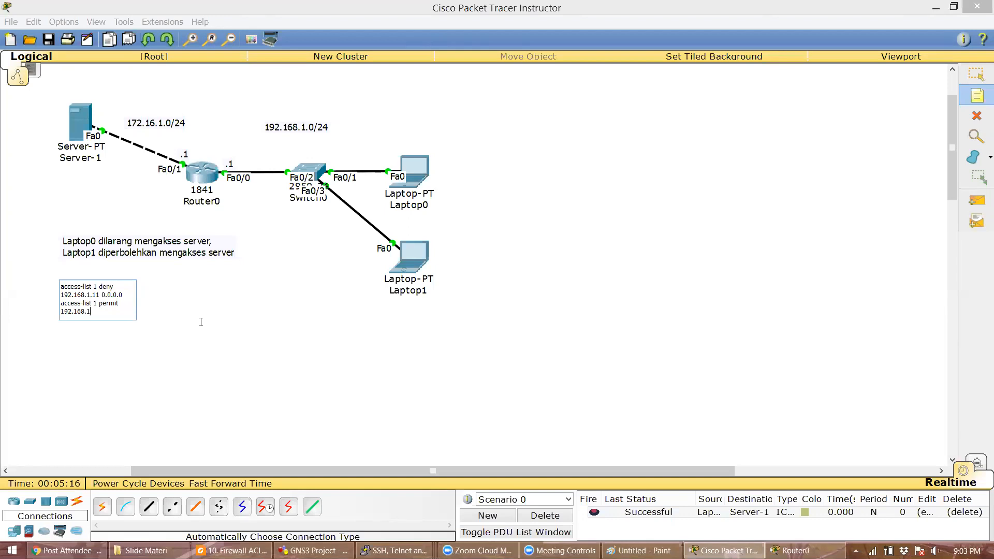
{"action": "type", "text": ".12 0.0.0.0"}
{"action": "left_click", "coordinate": [976, 74]}
{"action": "left_click_drag", "start_coordinate": [216, 296], "coordinate": [211, 296]}
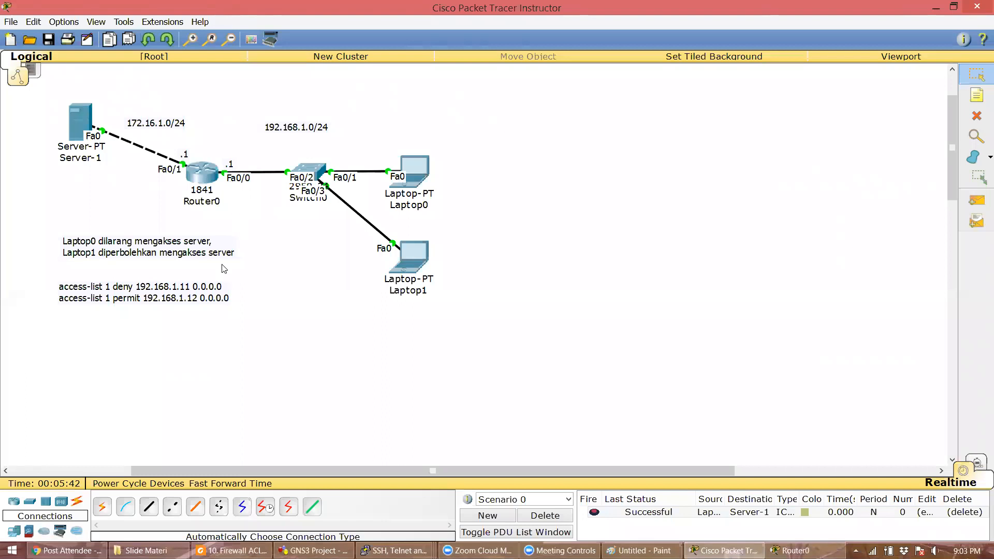
{"action": "double_click", "coordinate": [190, 293]}
- Copy the access-list note text and paste it into Router0's CLI
{"action": "key", "text": "ctrl+a"}
{"action": "key", "text": "ctrl+c"}
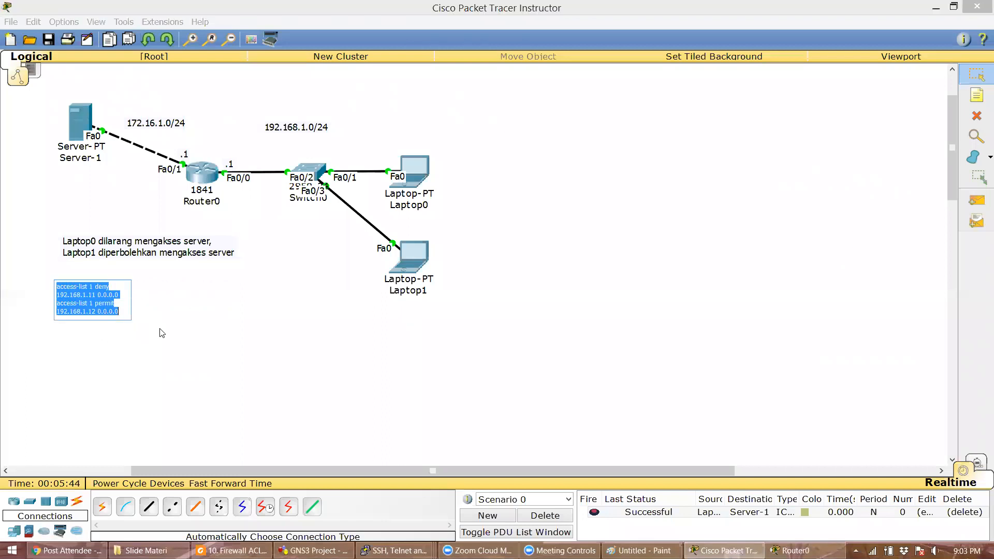
{"action": "left_click", "coordinate": [186, 334]}
{"action": "left_click", "coordinate": [205, 173]}
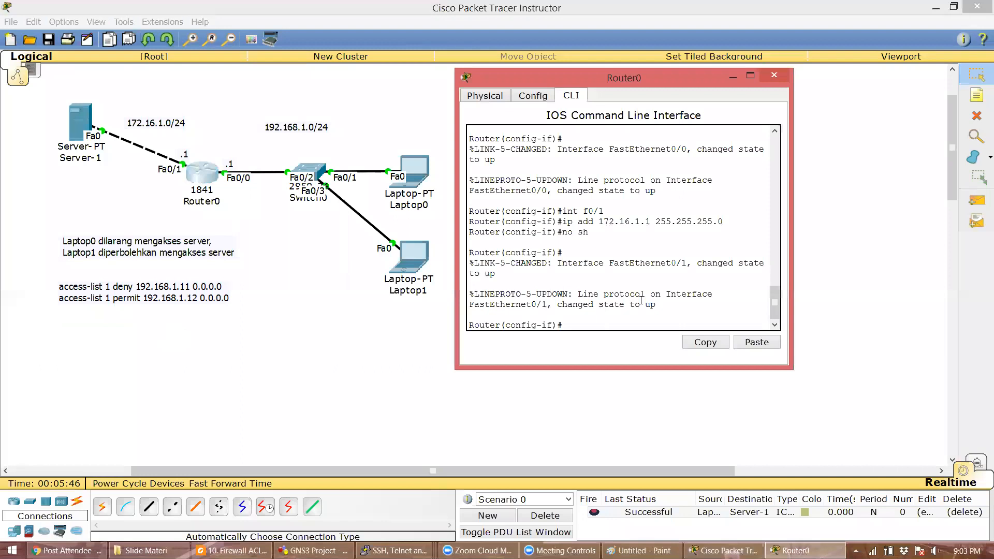
{"action": "left_click", "coordinate": [756, 342]}
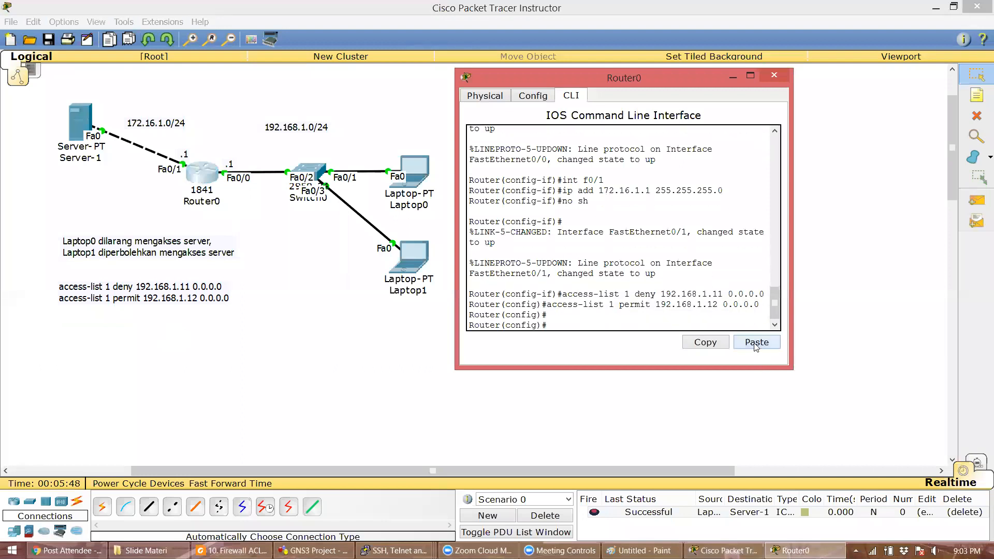
{"action": "left_click", "coordinate": [404, 405]}
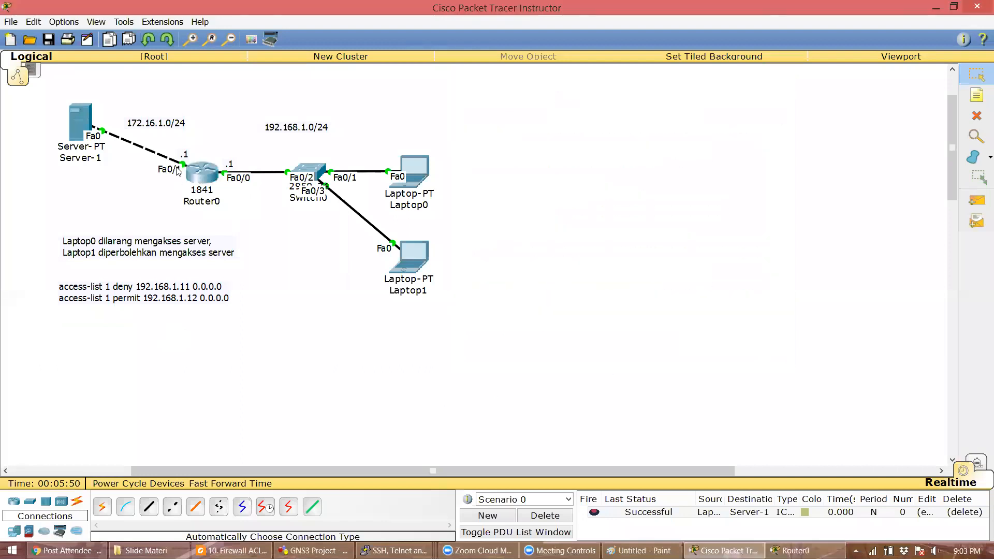
- Reset the topology zoom and zoom in two steps
{"action": "left_click", "coordinate": [975, 97]}
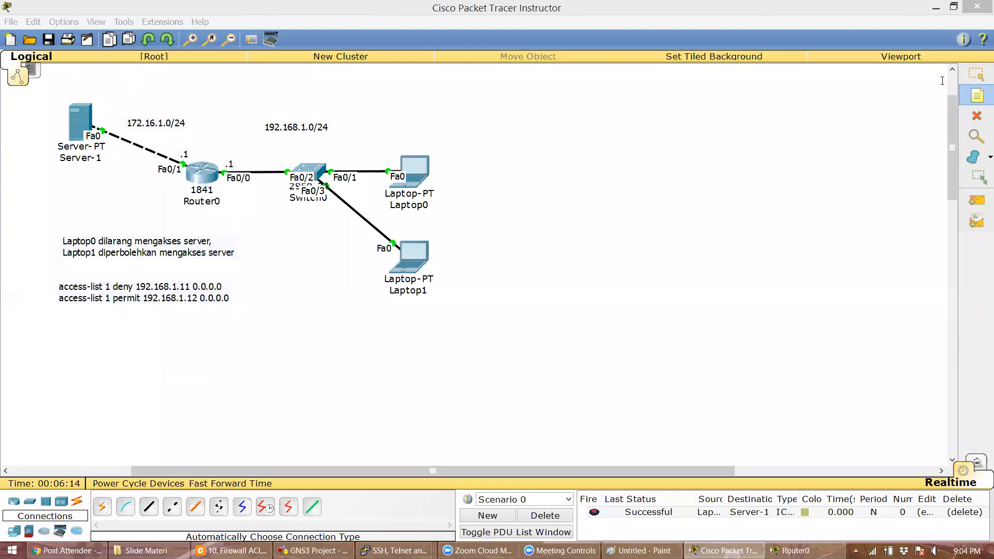
{"action": "left_click", "coordinate": [361, 265]}
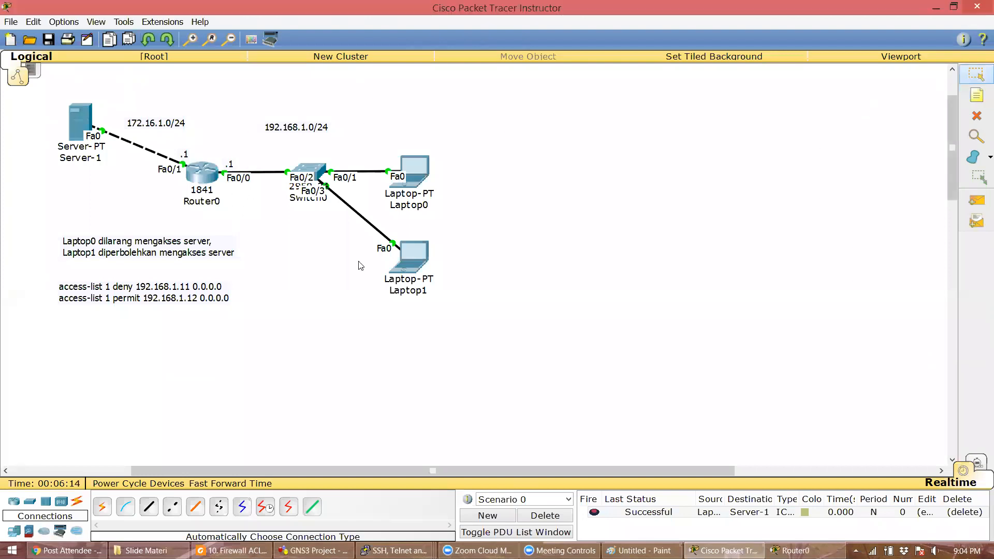
{"action": "left_click", "coordinate": [209, 43]}
{"action": "left_click", "coordinate": [190, 43]}
{"action": "left_click", "coordinate": [190, 42]}
{"action": "left_click", "coordinate": [977, 95]}
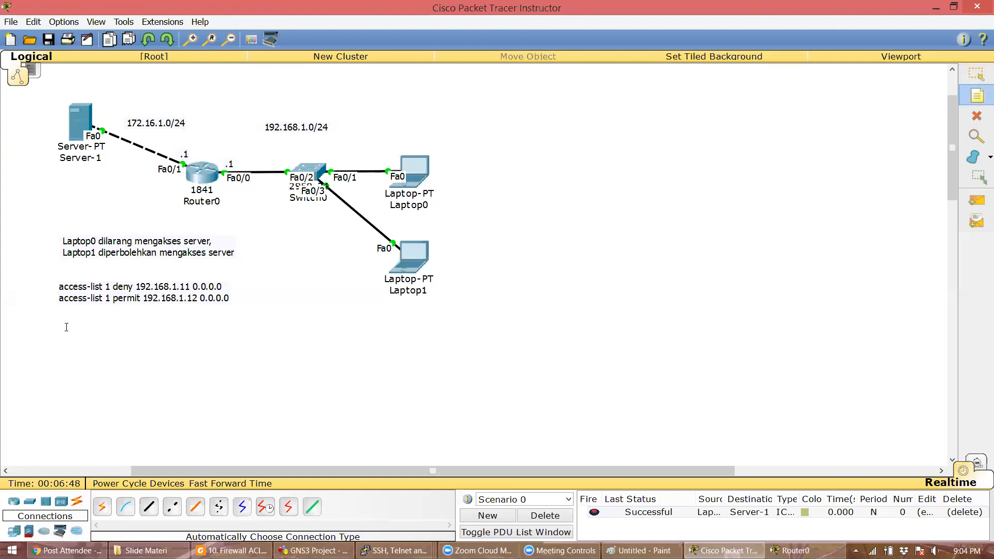
- Add a note reading 'interface f0/1' and 'ip access-group 1 out'
{"action": "left_click", "coordinate": [83, 331]}
{"action": "type", "text": "in"}
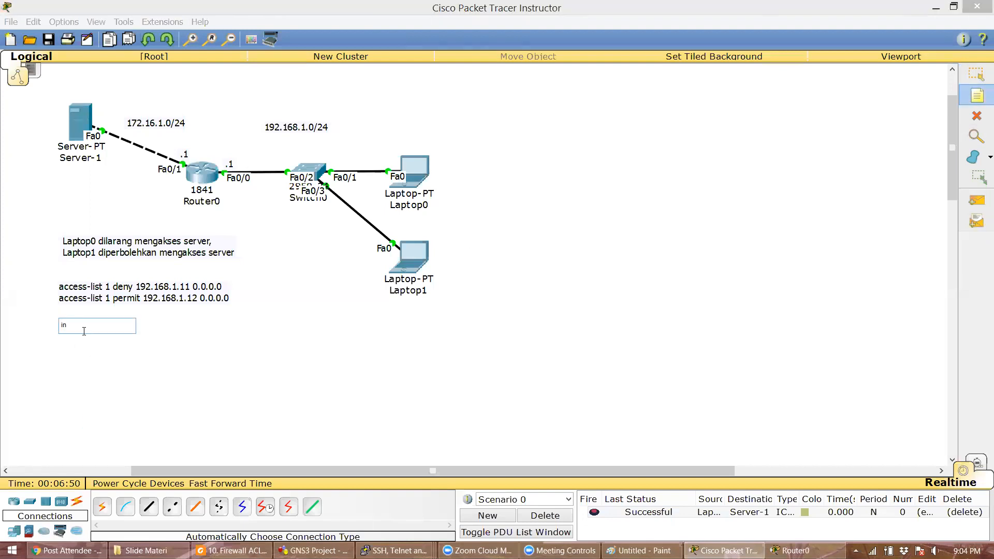
{"action": "type", "text": "terface f0/1"}
{"action": "key", "text": "Return"}
{"action": "type", "text": "ip access-group 1 out"}
{"action": "left_click", "coordinate": [107, 360]}
{"action": "left_click", "coordinate": [976, 75]}
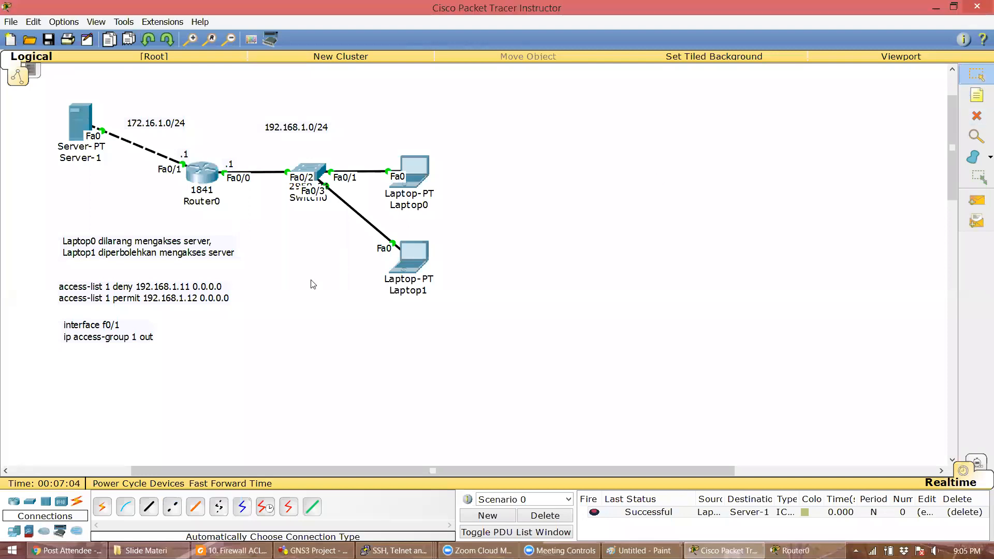
{"action": "left_click", "coordinate": [109, 329]}
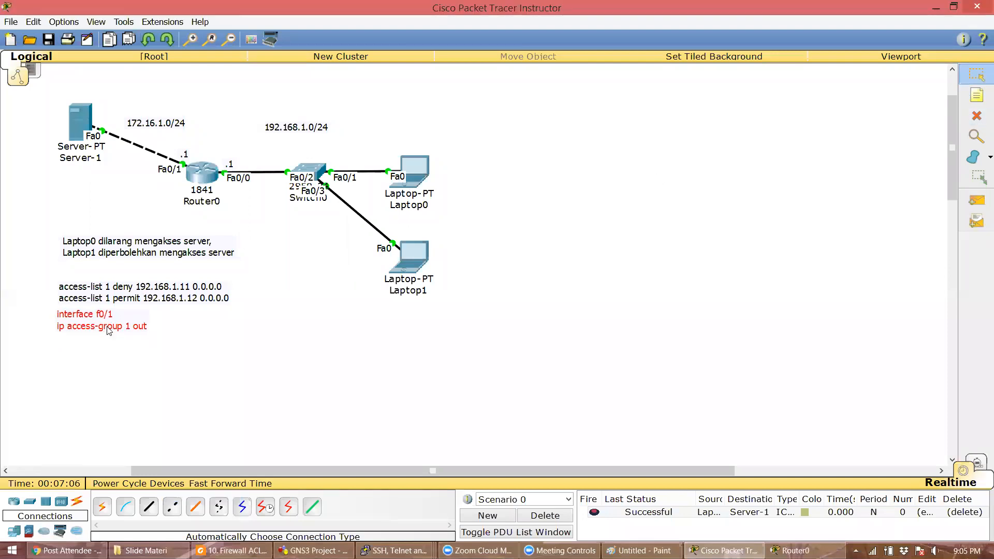
{"action": "left_click", "coordinate": [144, 356]}
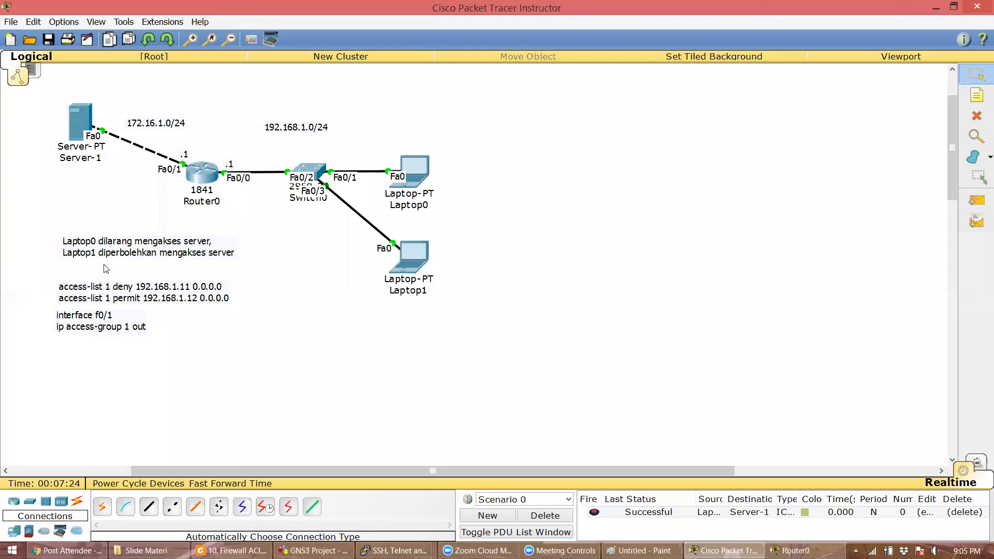
{"action": "left_click", "coordinate": [113, 321]}
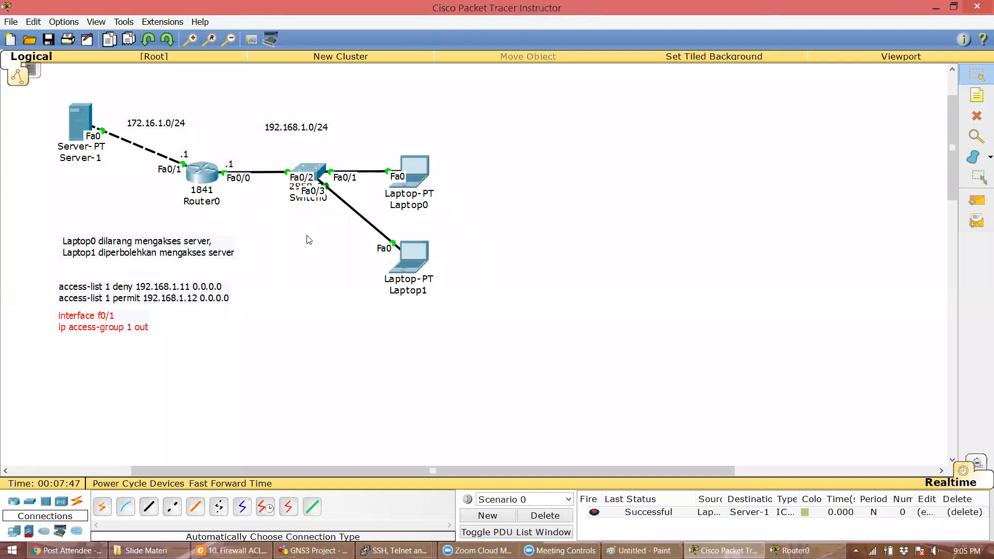
{"action": "left_click", "coordinate": [280, 357]}
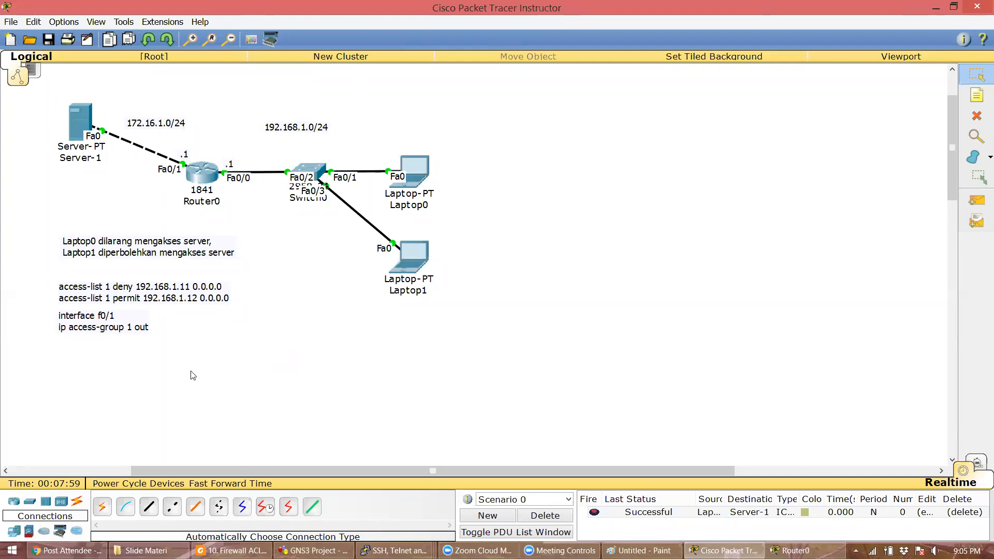
- Paste the access list 1 rules from the note into Router0's CLI: deny 192.168.1.11, permit 192.168.1.12
{"action": "double_click", "coordinate": [179, 301]}
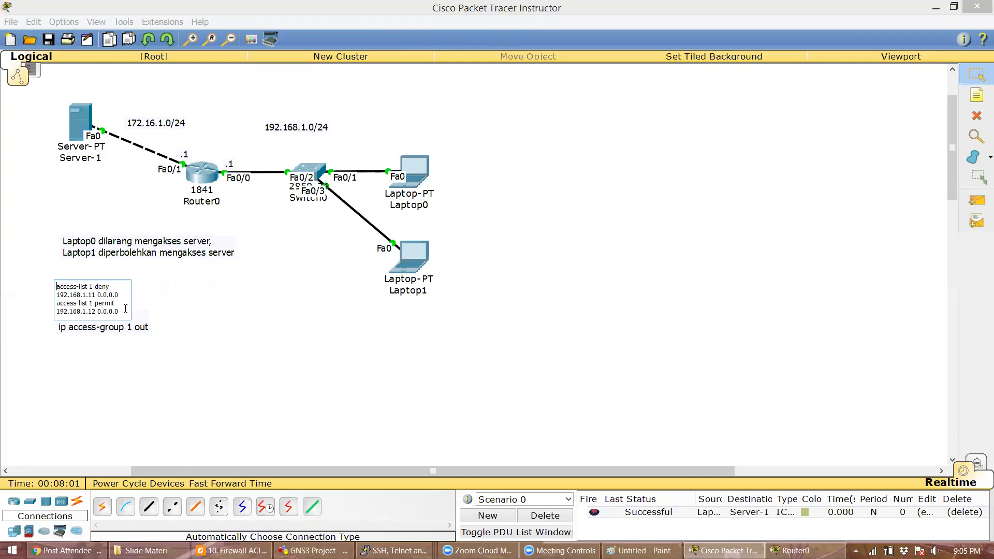
{"action": "key", "text": "ctrl+a"}
{"action": "key", "text": "ctrl+c"}
{"action": "left_click", "coordinate": [122, 404]}
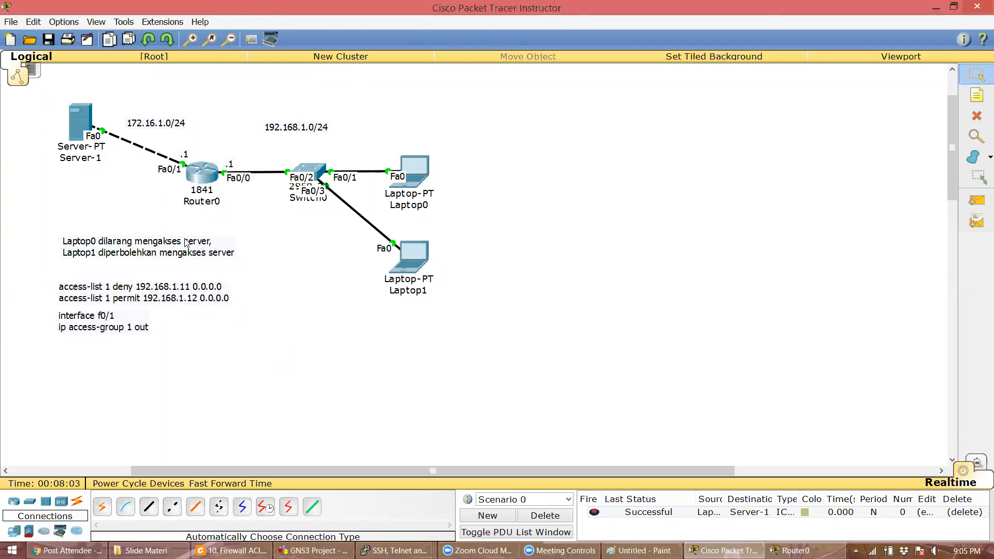
{"action": "left_click", "coordinate": [211, 176]}
{"action": "right_click", "coordinate": [586, 300]}
{"action": "left_click", "coordinate": [609, 320]}
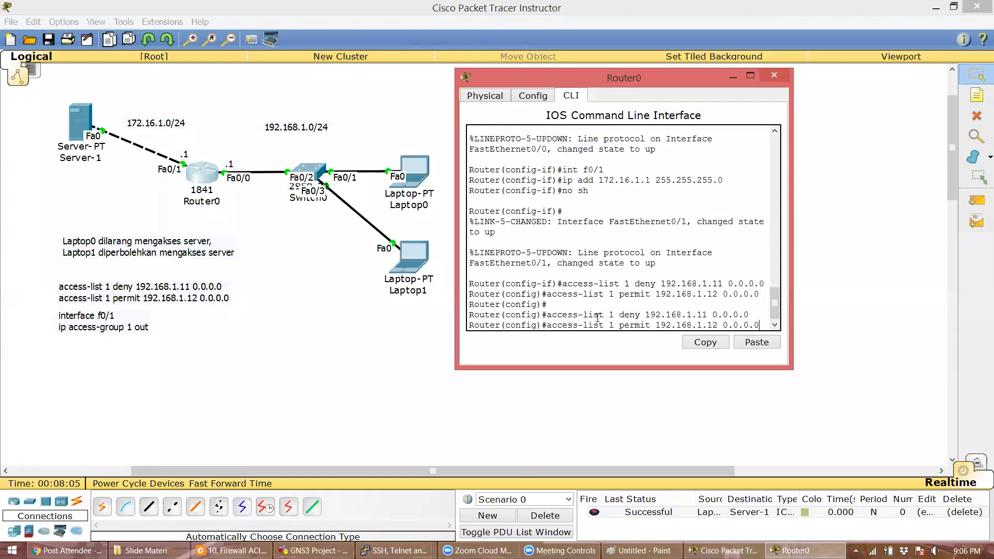
{"action": "left_click", "coordinate": [191, 314]}
- Paste the interface note's commands into Router0 to apply ip access-group 1 out on f0/1
{"action": "double_click", "coordinate": [119, 328]}
{"action": "key", "text": "ctrl+a"}
{"action": "key", "text": "ctrl+c"}
{"action": "left_click", "coordinate": [141, 372]}
{"action": "left_click", "coordinate": [201, 176]}
{"action": "right_click", "coordinate": [656, 324]}
{"action": "left_click", "coordinate": [681, 344]}
{"action": "left_click", "coordinate": [756, 342]}
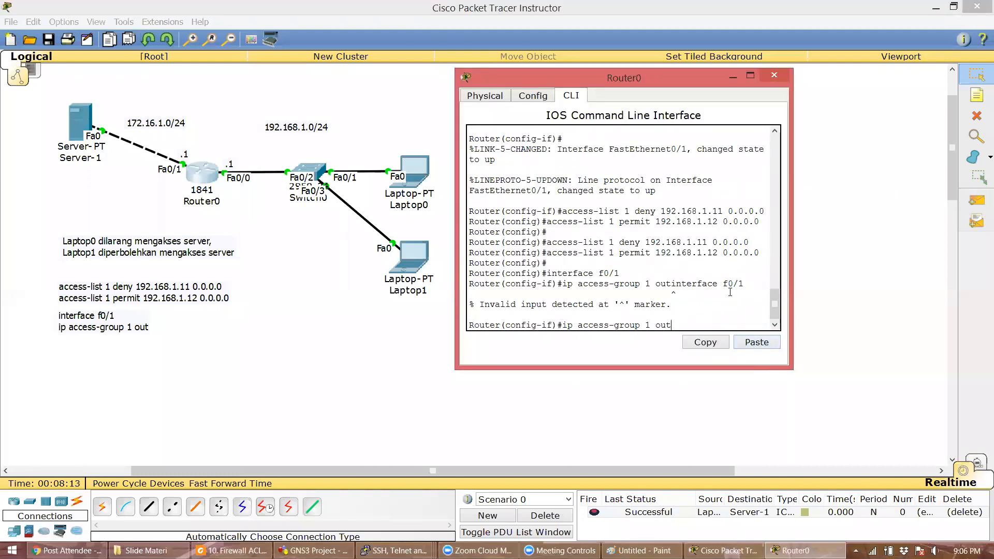
{"action": "key", "text": "Return"}
{"action": "key", "text": "Return"}
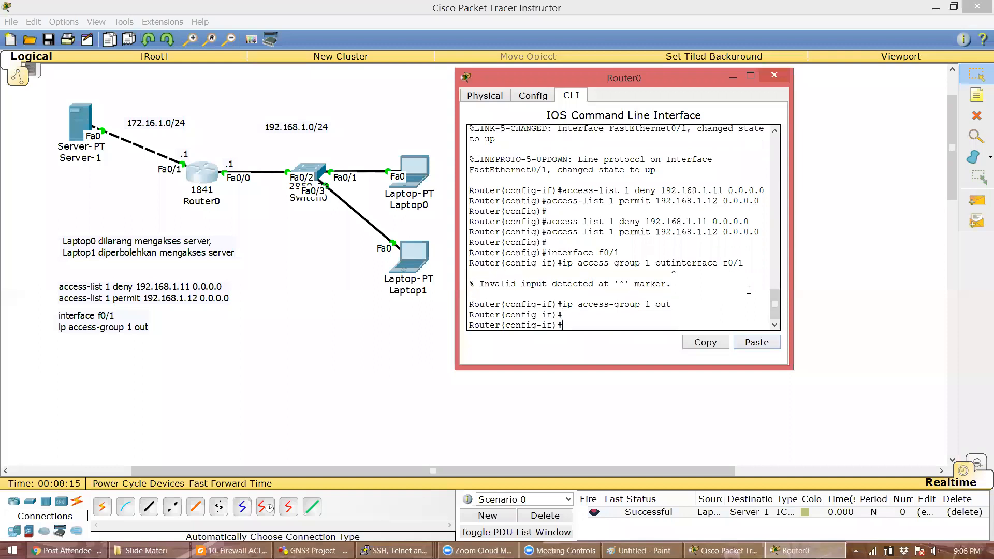
{"action": "left_click", "coordinate": [294, 373]}
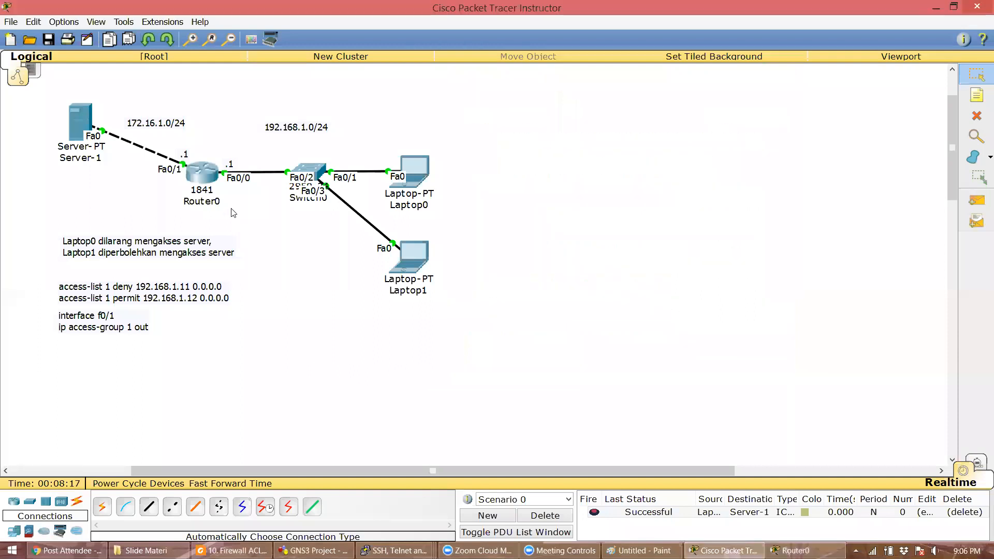
- Leave configuration mode with end and run show access-list on Router0
{"action": "left_click", "coordinate": [209, 186]}
{"action": "type", "text": "end"}
{"action": "key", "text": "Return"}
{"action": "key", "text": "Return"}
{"action": "type", "text": "end"}
{"action": "key", "text": "Return"}
{"action": "key", "text": "Return"}
{"action": "type", "text": "show access-list"}
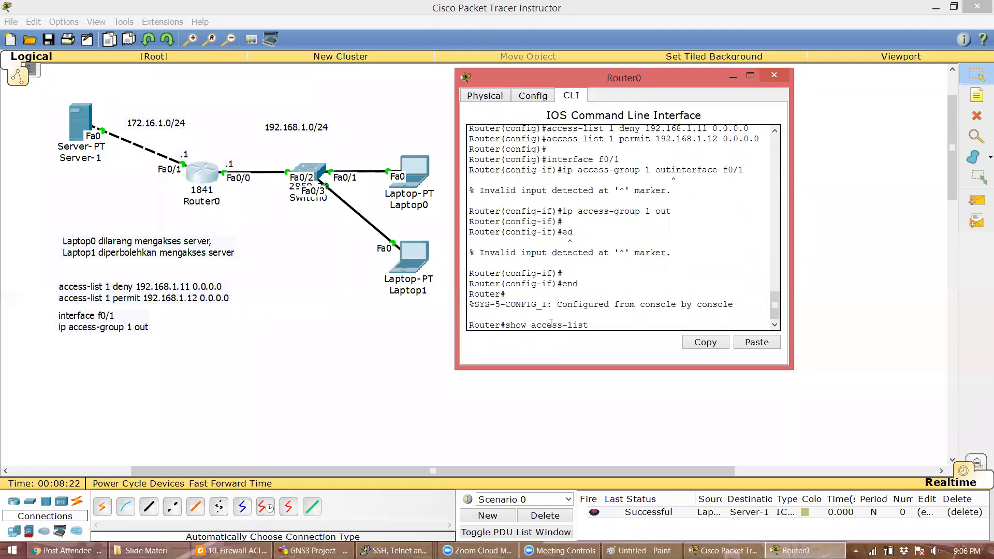
{"action": "key", "text": "Return"}
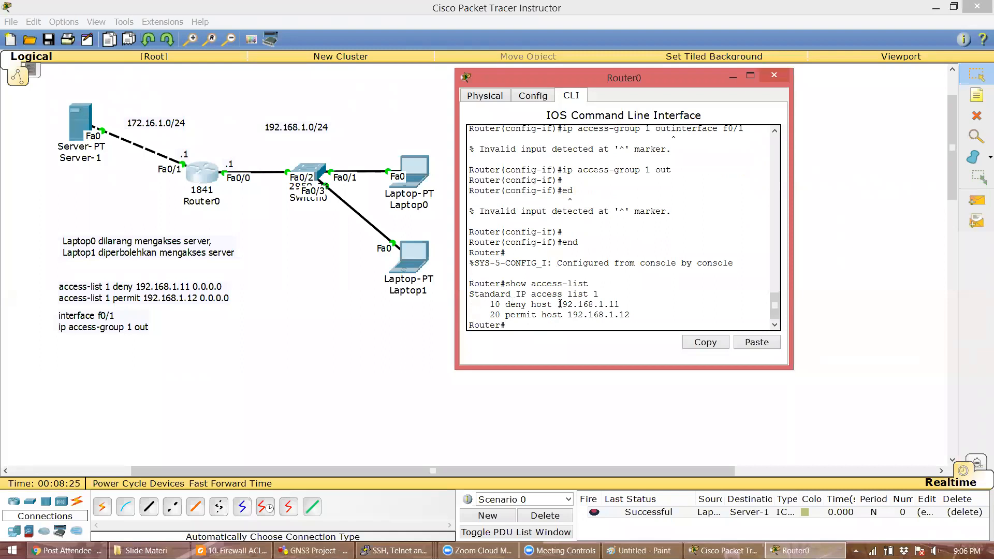
{"action": "double_click", "coordinate": [194, 299]}
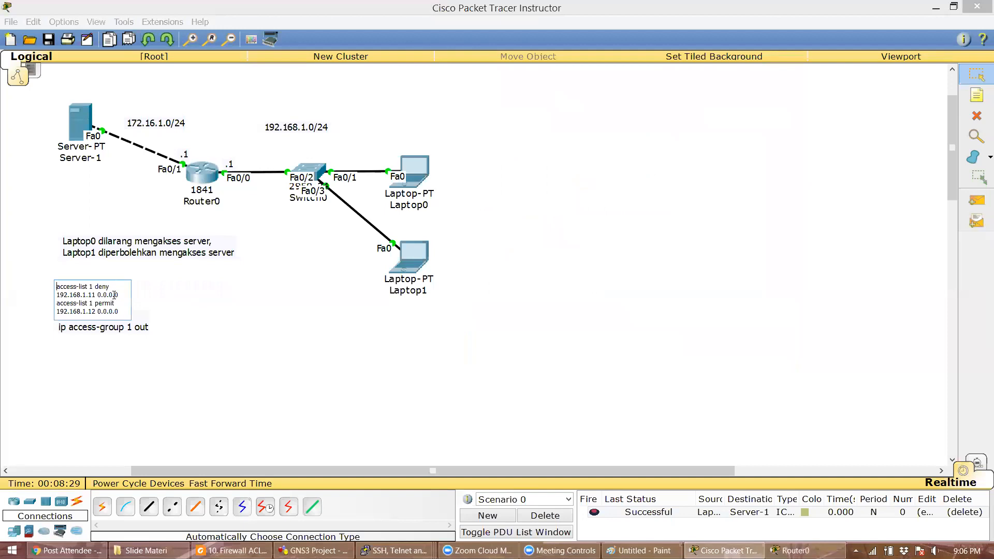
- Move the interface note lower and paste the access-list rules into a new note
{"action": "left_click_drag", "start_coordinate": [123, 311], "coordinate": [54, 284]}
{"action": "key", "text": "ctrl+c"}
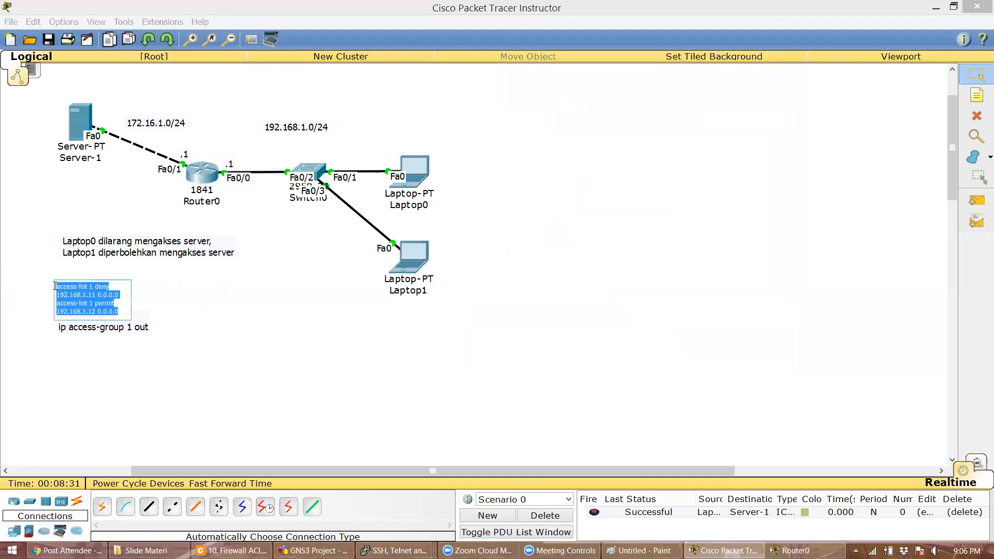
{"action": "left_click", "coordinate": [257, 380]}
{"action": "left_click_drag", "start_coordinate": [134, 321], "coordinate": [136, 361]}
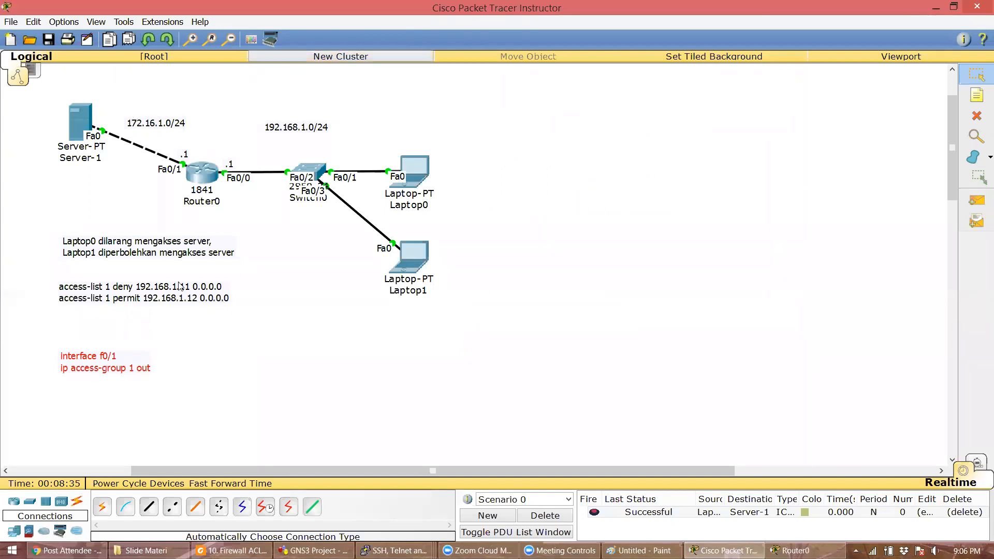
{"action": "left_click", "coordinate": [977, 96]}
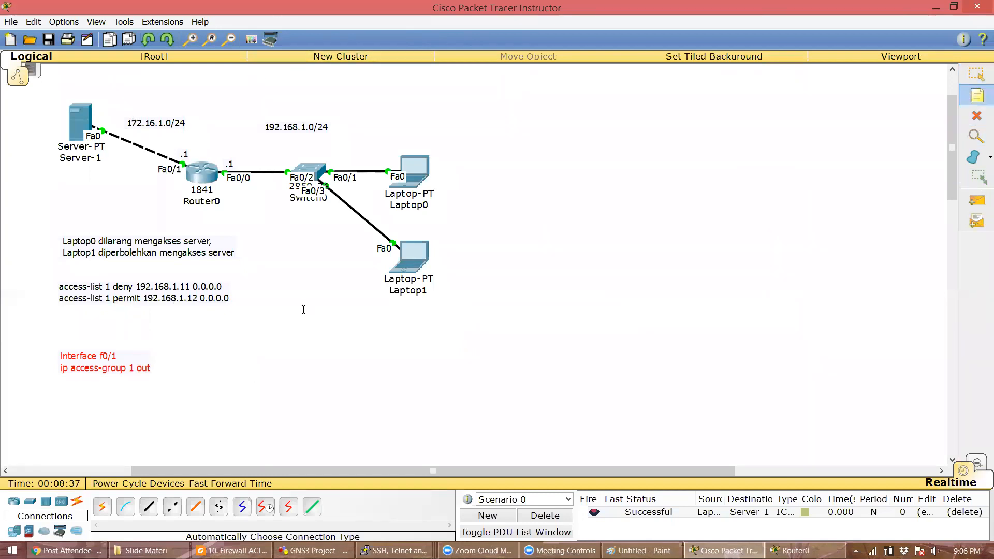
{"action": "left_click", "coordinate": [241, 326]}
{"action": "key", "text": "ctrl+v"}
- Replace the wildcard masks so the note reads deny host 192.168.1.11 and permit host 192.168.1.12
{"action": "left_click_drag", "start_coordinate": [282, 343], "coordinate": [310, 347]}
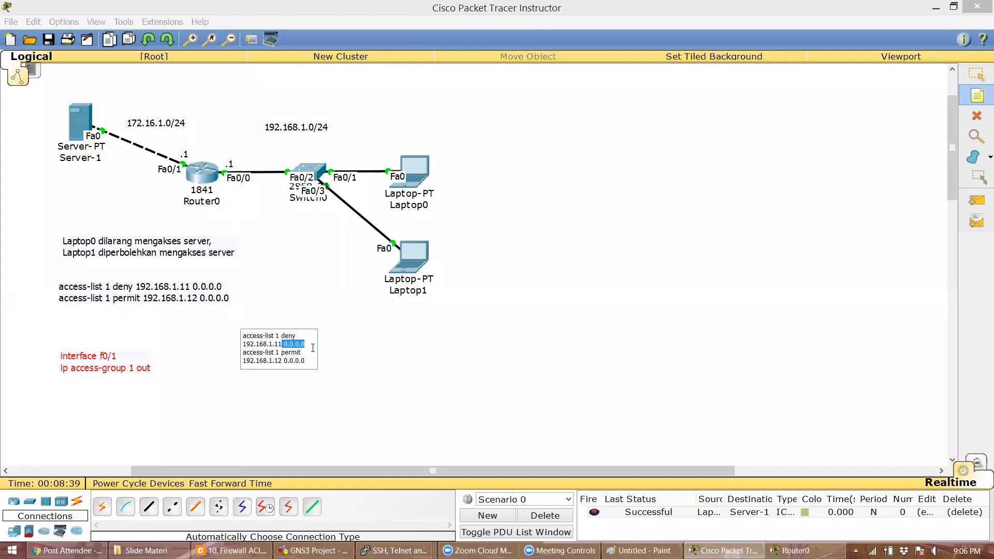
{"action": "key", "text": "BackSpace"}
{"action": "type", "text": "ho"}
{"action": "key", "text": "shift+Left"}
{"action": "key", "text": "shift+Left"}
{"action": "key", "text": "shift+Left"}
{"action": "key", "text": "shift+Left"}
{"action": "key", "text": "shift+Left"}
{"action": "key", "text": "shift+Left"}
{"action": "key", "text": "shift+Left"}
{"action": "key", "text": "shift+Left"}
{"action": "key", "text": "BackSpace"}
{"action": "key", "text": "Up"}
{"action": "type", "text": "host"}
{"action": "left_click", "coordinate": [321, 411]}
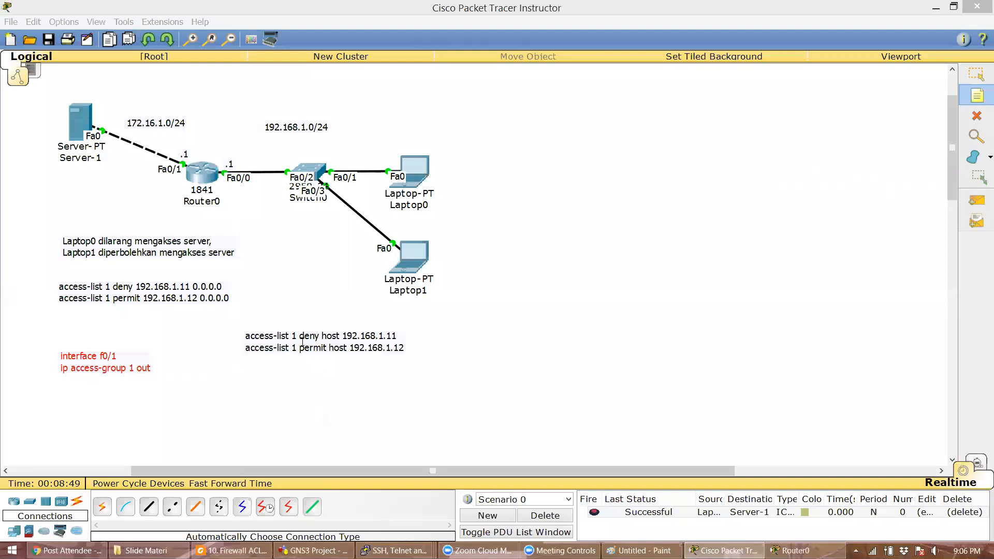
- Arrange the host-form note beside the original access-list note
{"action": "left_click", "coordinate": [977, 74]}
{"action": "left_click", "coordinate": [337, 346]}
{"action": "left_click_drag", "start_coordinate": [334, 339], "coordinate": [331, 308]}
{"action": "left_click_drag", "start_coordinate": [223, 299], "coordinate": [201, 314]}
{"action": "left_click_drag", "start_coordinate": [322, 315], "coordinate": [297, 313]}
{"action": "left_click", "coordinate": [300, 326]}
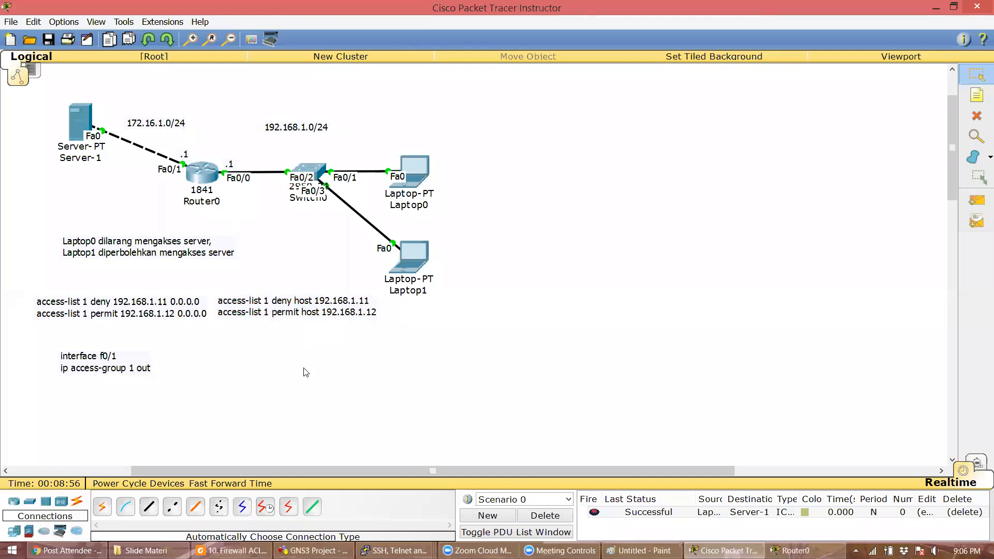
- Review the host-form deny and permit entries in Router0's access-list output
{"action": "left_click", "coordinate": [205, 174]}
{"action": "left_click_drag", "start_coordinate": [531, 303], "coordinate": [552, 304]}
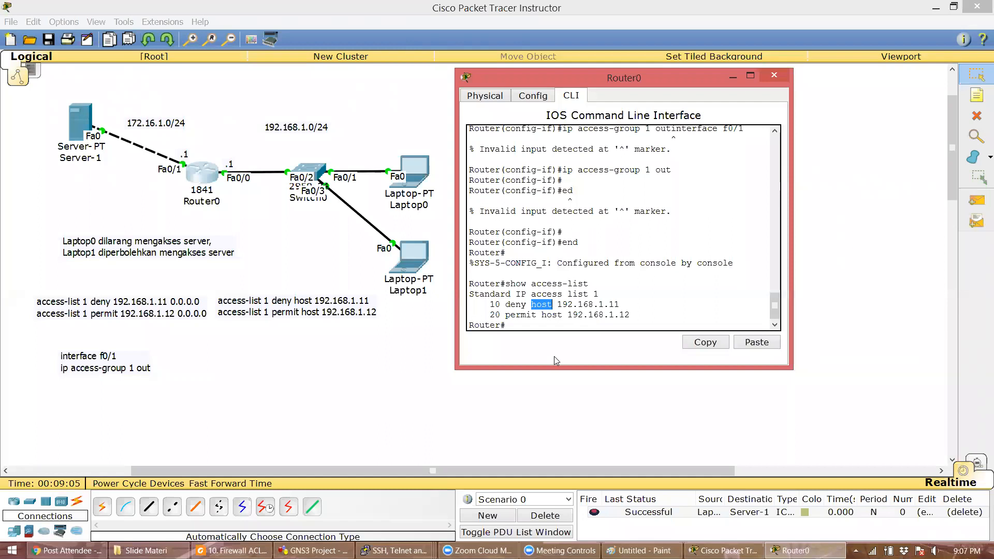
{"action": "left_click", "coordinate": [578, 326]}
{"action": "left_click_drag", "start_coordinate": [492, 305], "coordinate": [631, 315]}
{"action": "left_click", "coordinate": [630, 314]}
{"action": "left_click", "coordinate": [412, 425]}
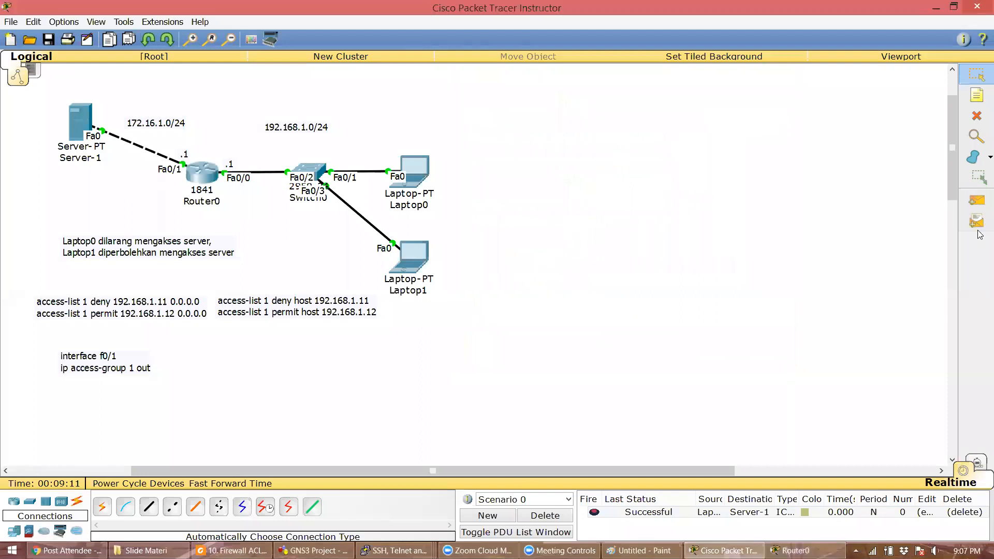
- Clear the earlier PDU and ping Server-1 from Laptop1 with a simple PDU
{"action": "left_click", "coordinate": [976, 201]}
{"action": "left_click", "coordinate": [569, 520]}
{"action": "left_click", "coordinate": [415, 259]}
{"action": "left_click", "coordinate": [78, 118]}
- Rerun show access-list on Router0 and confirm the permit rule shows 1 match
{"action": "left_click", "coordinate": [206, 176]}
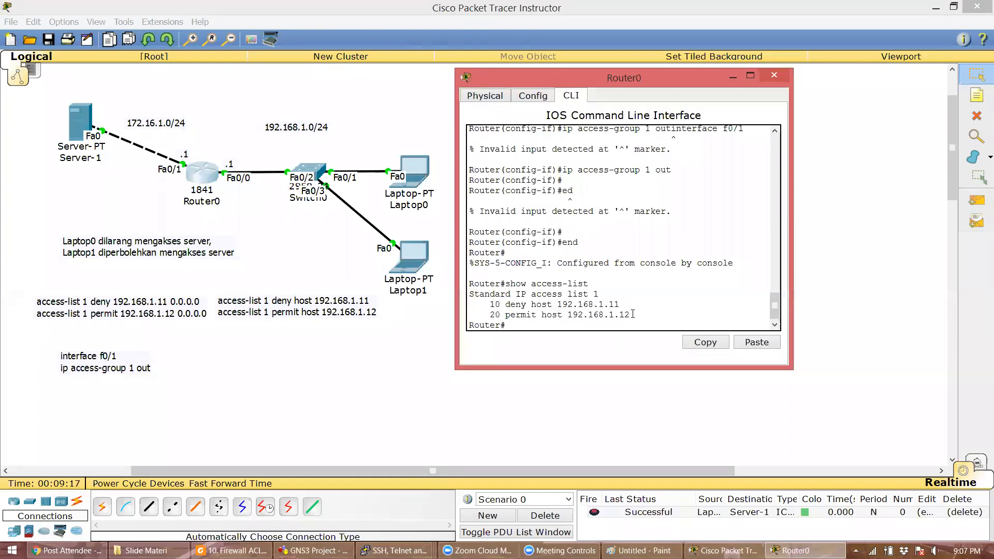
{"action": "key", "text": "Up"}
{"action": "key", "text": "Return"}
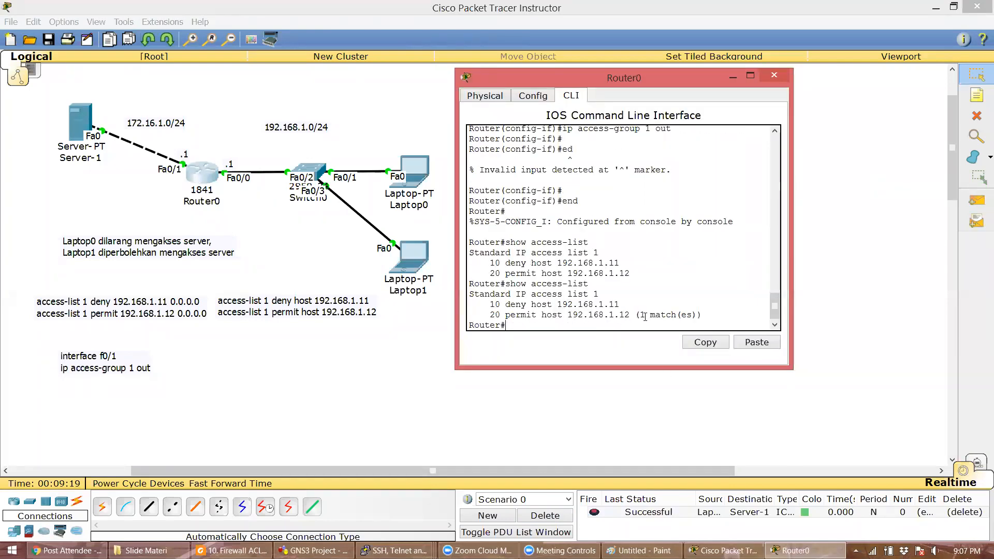
{"action": "left_click_drag", "start_coordinate": [642, 315], "coordinate": [700, 310]}
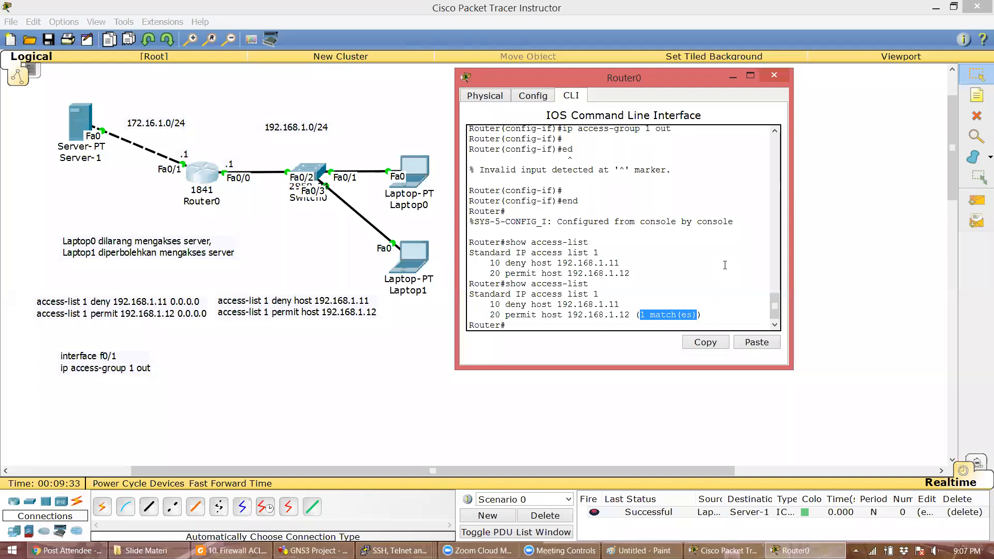
{"action": "left_click", "coordinate": [828, 296]}
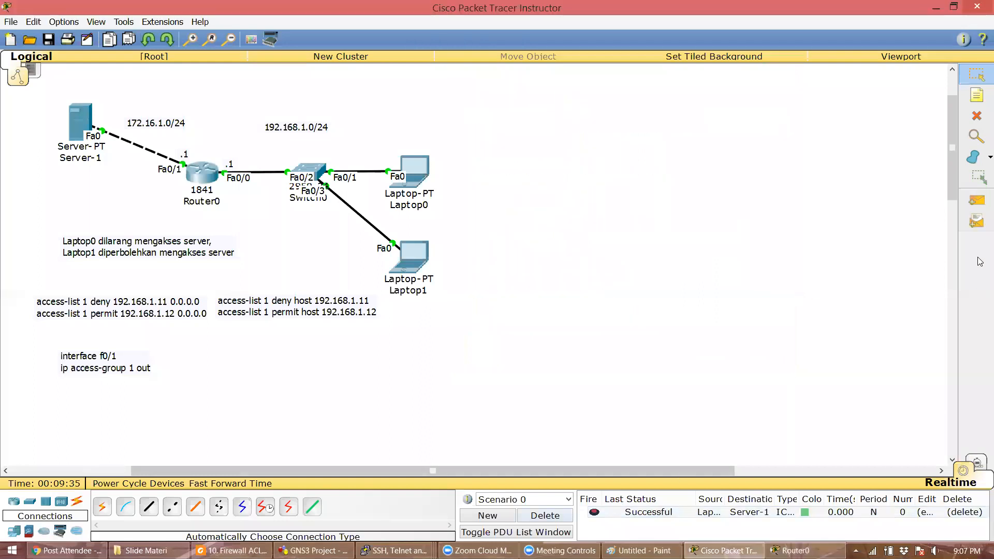
- Send another simple PDU ping from Laptop1 to Server-1
{"action": "left_click", "coordinate": [977, 202]}
{"action": "left_click", "coordinate": [414, 256]}
{"action": "left_click", "coordinate": [80, 122]}
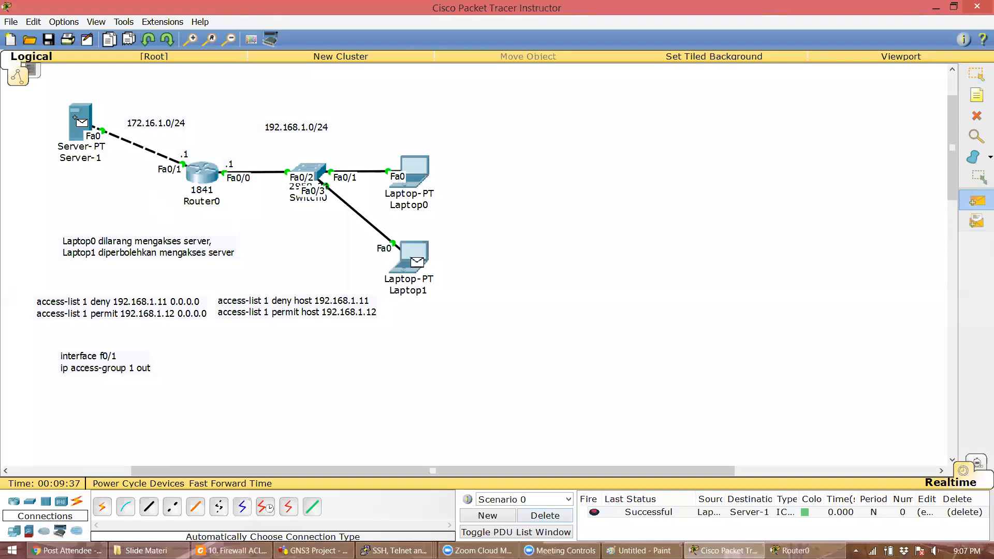
- Rerun show access-list on Router0 and confirm the permit rule now has 2 matches
{"action": "left_click", "coordinate": [202, 174]}
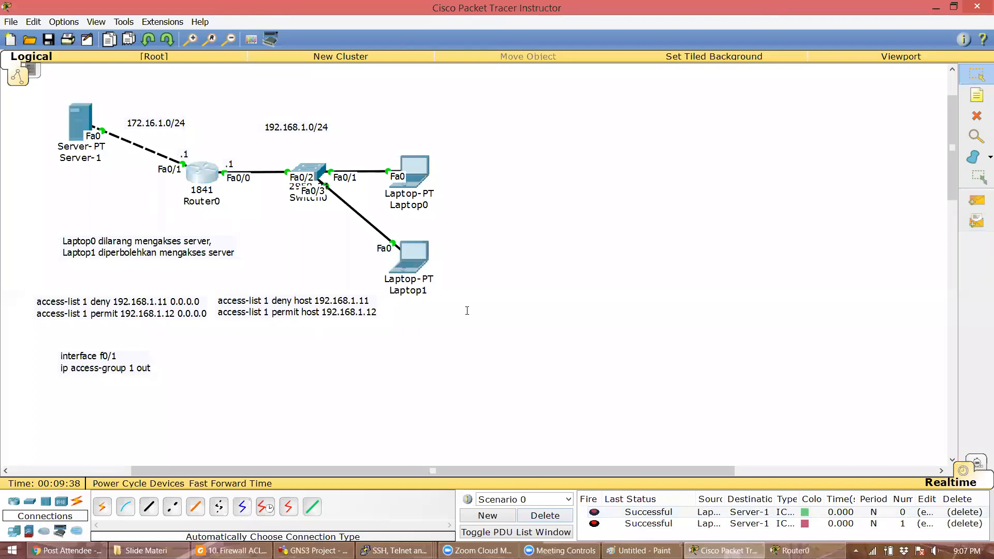
{"action": "left_click", "coordinate": [607, 325]}
{"action": "key", "text": "Up"}
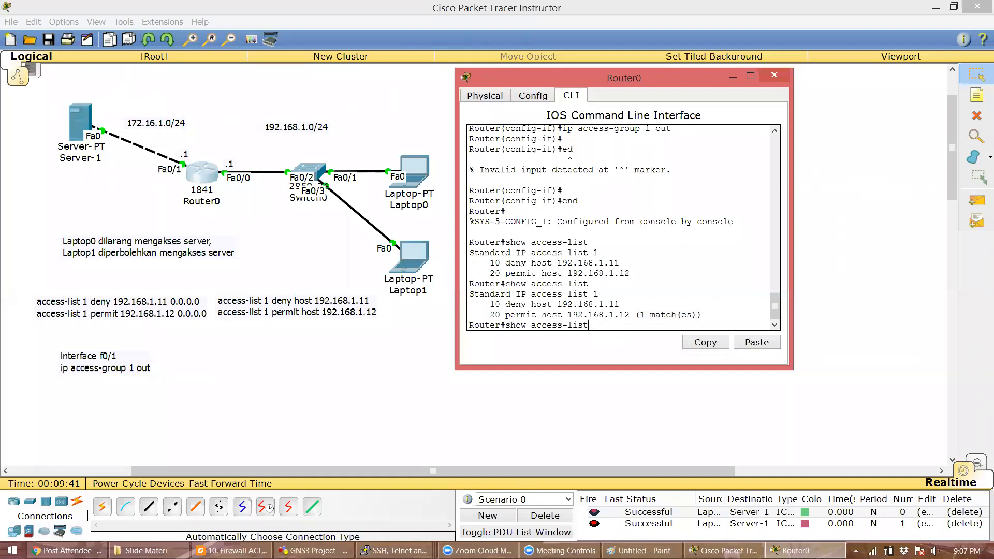
{"action": "key", "text": "Return"}
{"action": "left_click_drag", "start_coordinate": [641, 315], "coordinate": [695, 313]}
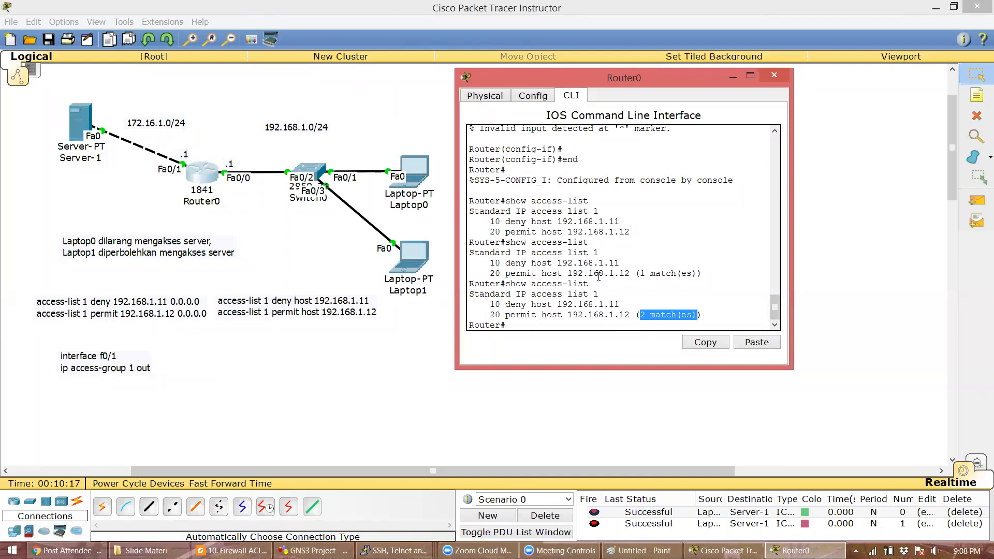
{"action": "left_click", "coordinate": [747, 453]}
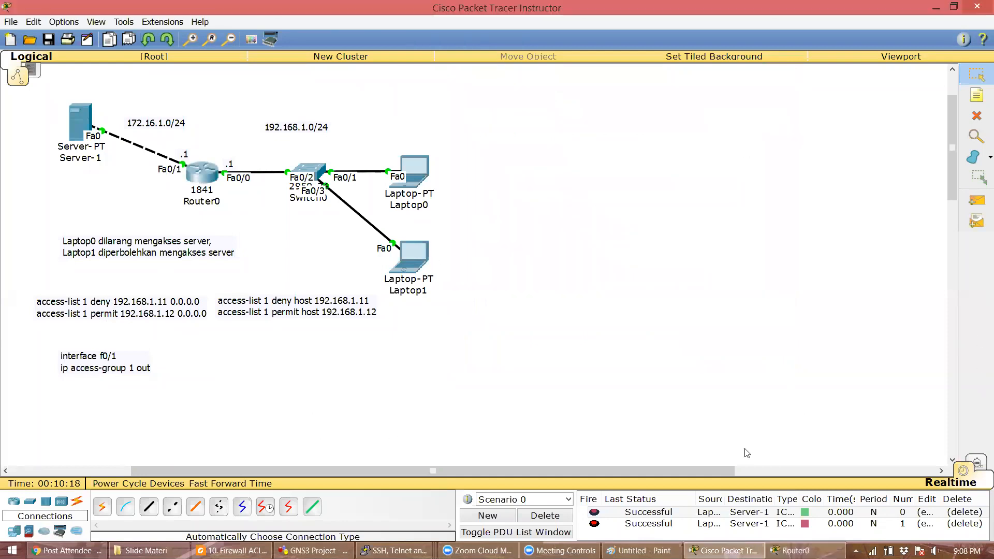
- Send a simple PDU ping from Laptop0 to Server-1, which fails
{"action": "left_click", "coordinate": [976, 200]}
{"action": "left_click", "coordinate": [413, 168]}
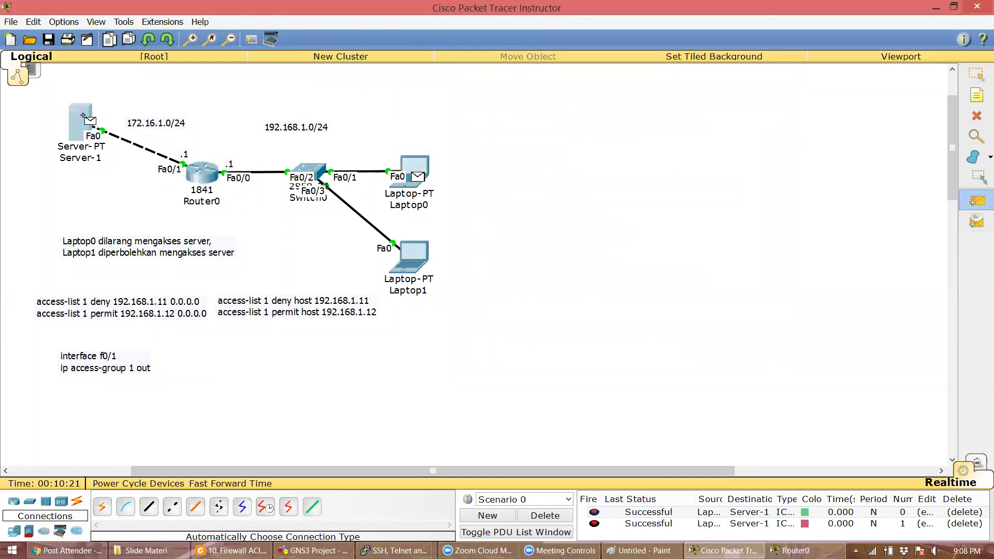
{"action": "left_click", "coordinate": [80, 122]}
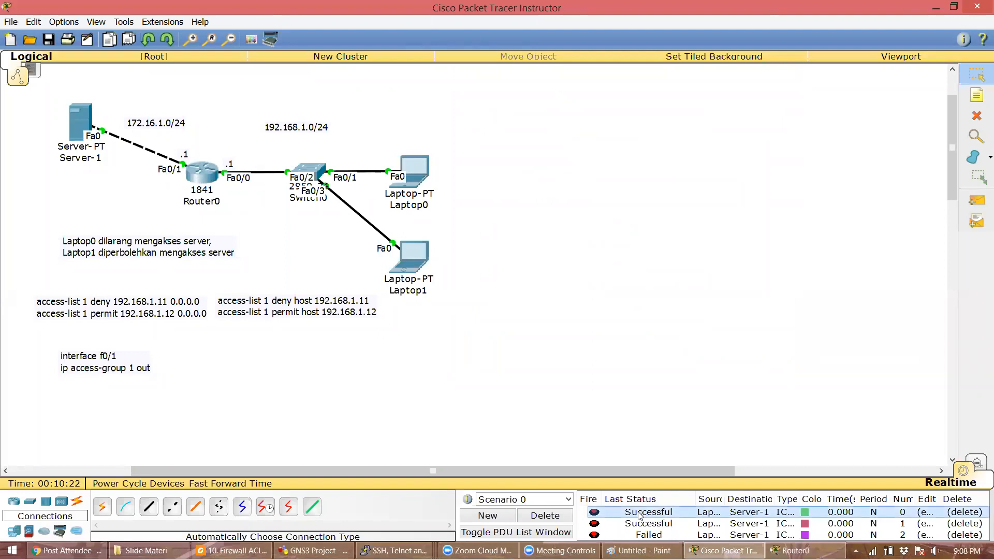
- Rerun show access-list on Router0 and mark the deny rule's 1 match
{"action": "left_click", "coordinate": [210, 179]}
{"action": "key", "text": "Up"}
{"action": "key", "text": "Return"}
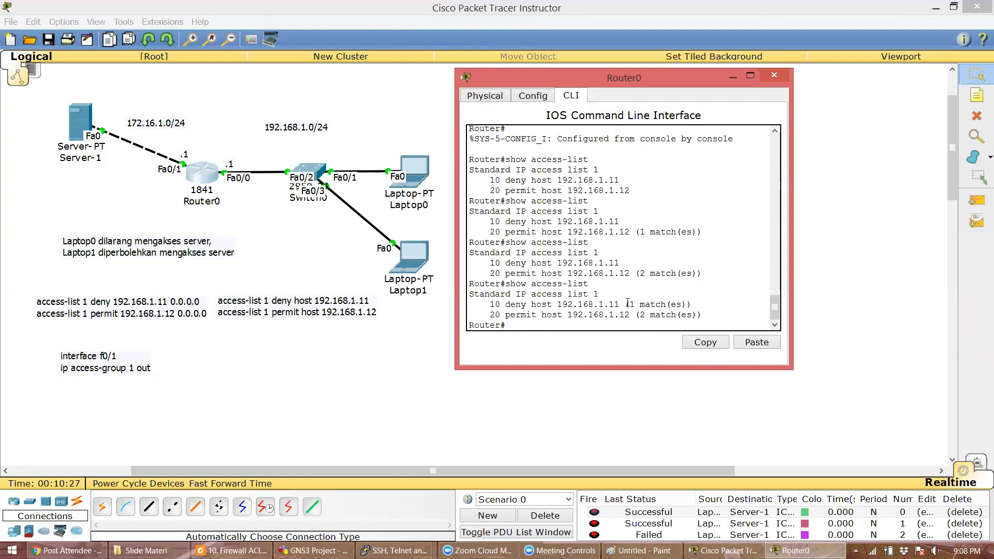
{"action": "left_click_drag", "start_coordinate": [631, 304], "coordinate": [689, 306]}
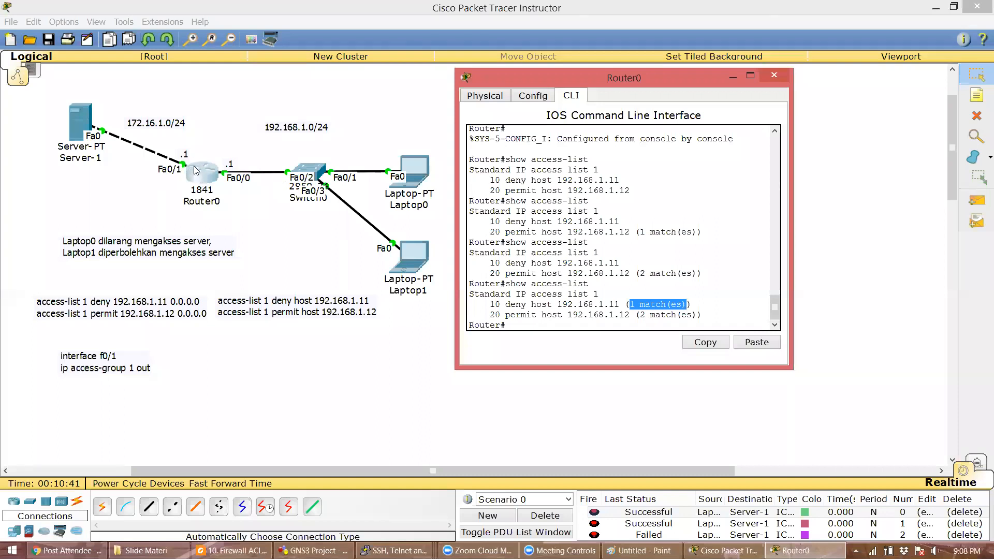
{"action": "left_click", "coordinate": [538, 284]}
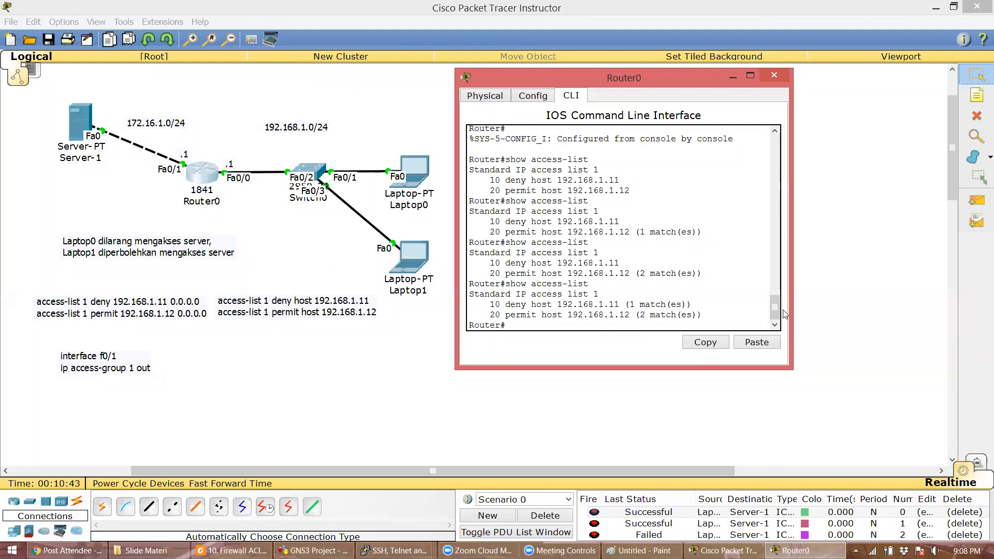
{"action": "mouse_move", "coordinate": [776, 315]}
{"action": "left_mouse_down"}
{"action": "mouse_move", "coordinate": [776, 304]}
{"action": "mouse_move", "coordinate": [777, 316]}
{"action": "left_mouse_up"}
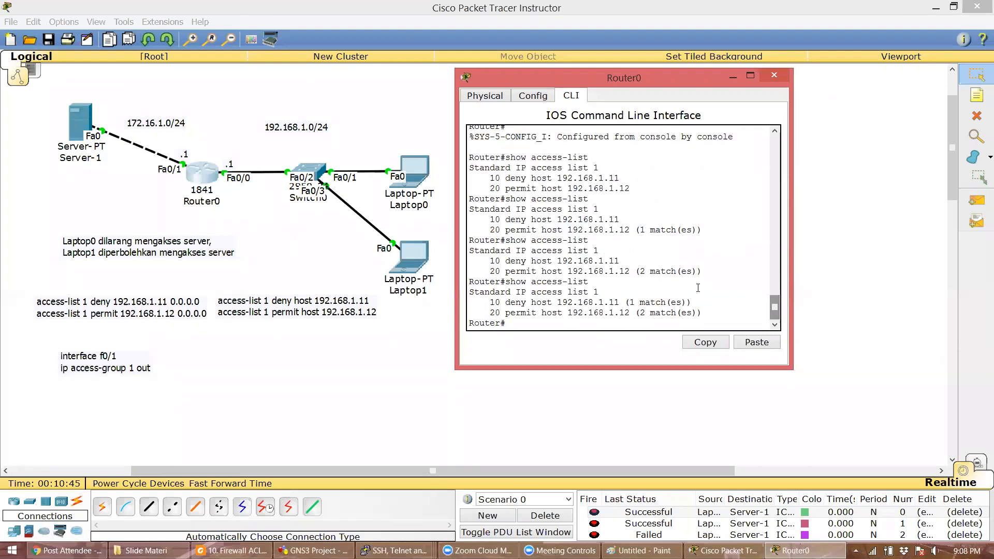
- Run show ip interface fa0/1 on Router0, enlarge the console, and mark 'Outgoing access list is 1'
{"action": "key", "text": "Return"}
{"action": "key", "text": "BackSpace"}
{"action": "type", "text": "s"}
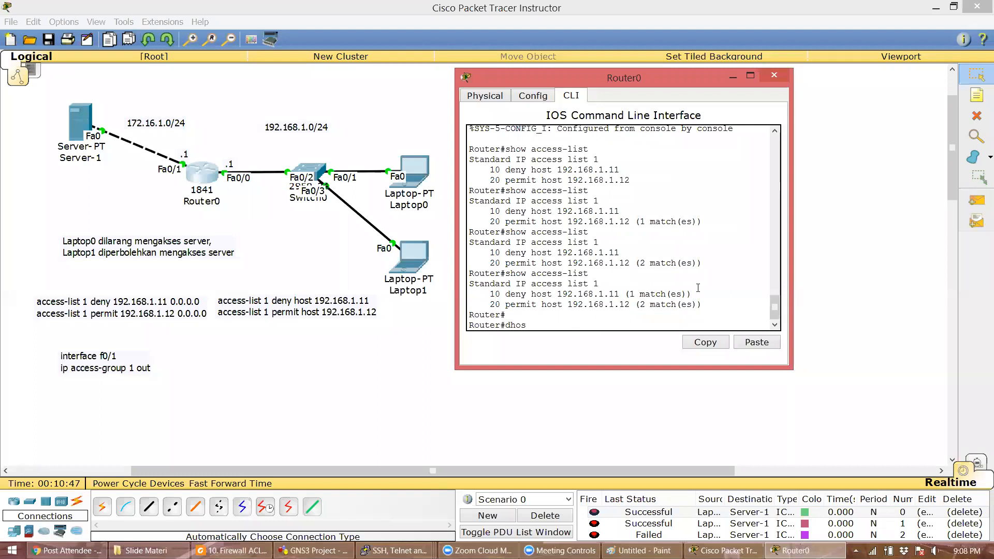
{"action": "type", "text": "how ip interface fa0/1"}
{"action": "key", "text": "Return"}
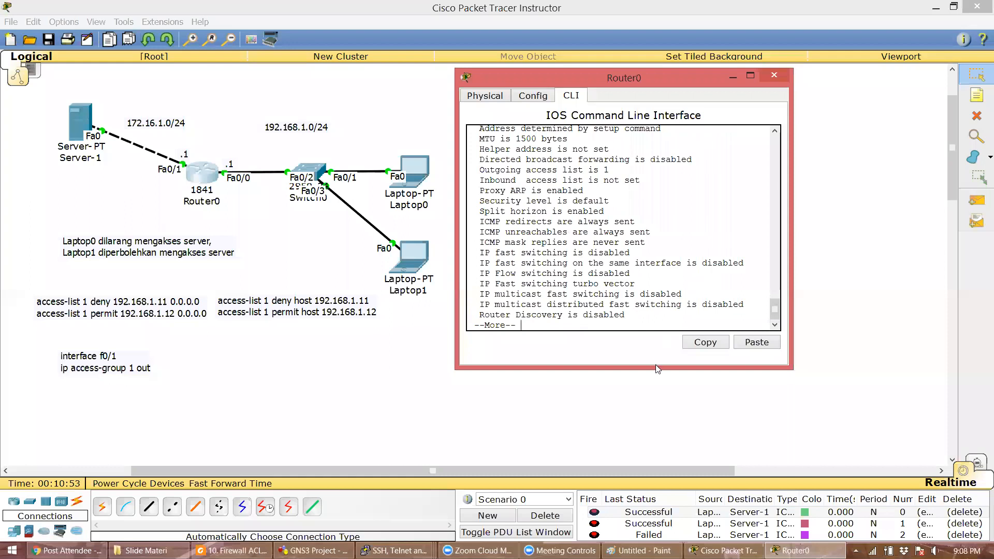
{"action": "left_click_drag", "start_coordinate": [655, 365], "coordinate": [671, 441]}
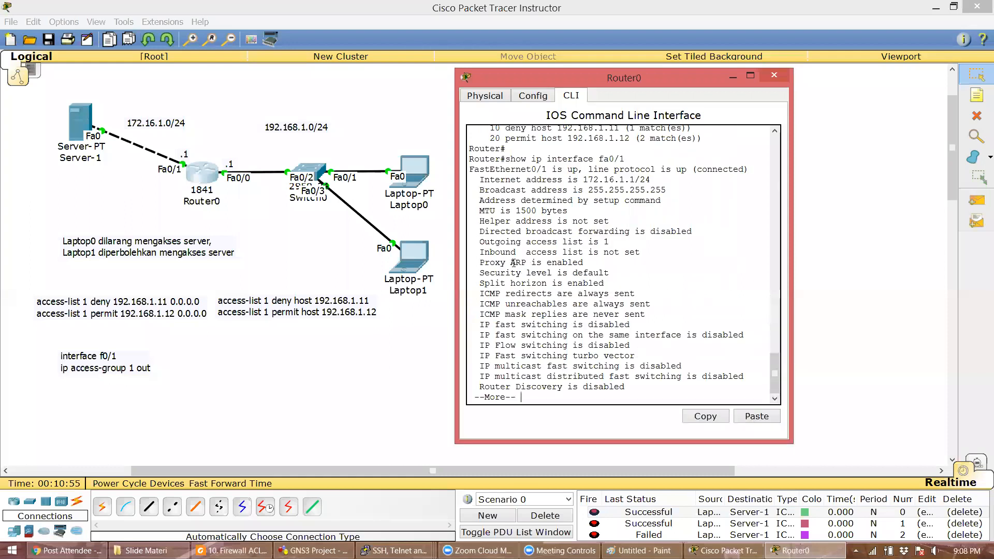
{"action": "left_click_drag", "start_coordinate": [480, 242], "coordinate": [610, 242]}
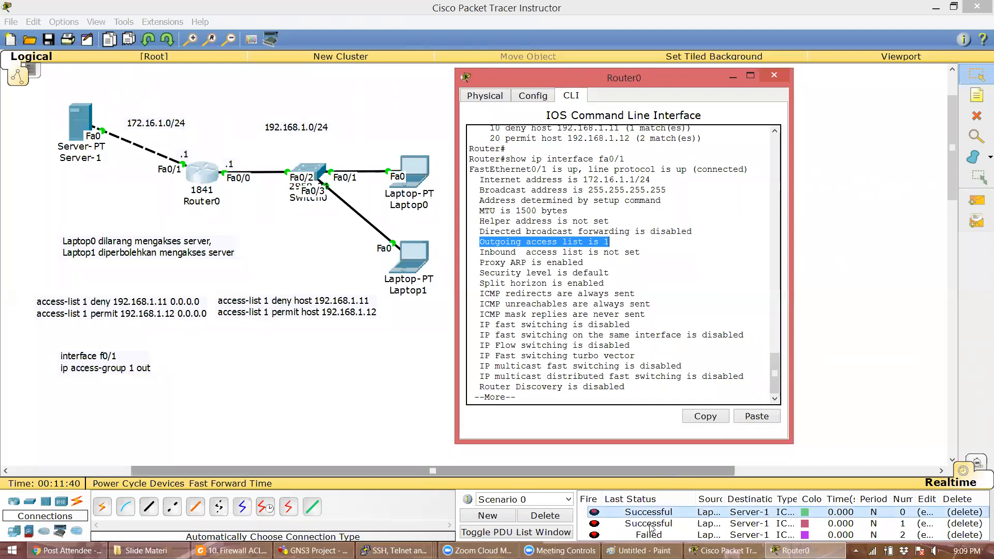
- Delete the old PDUs and add a simple PDU ping from Laptop0 to Server-1
{"action": "left_click", "coordinate": [360, 424]}
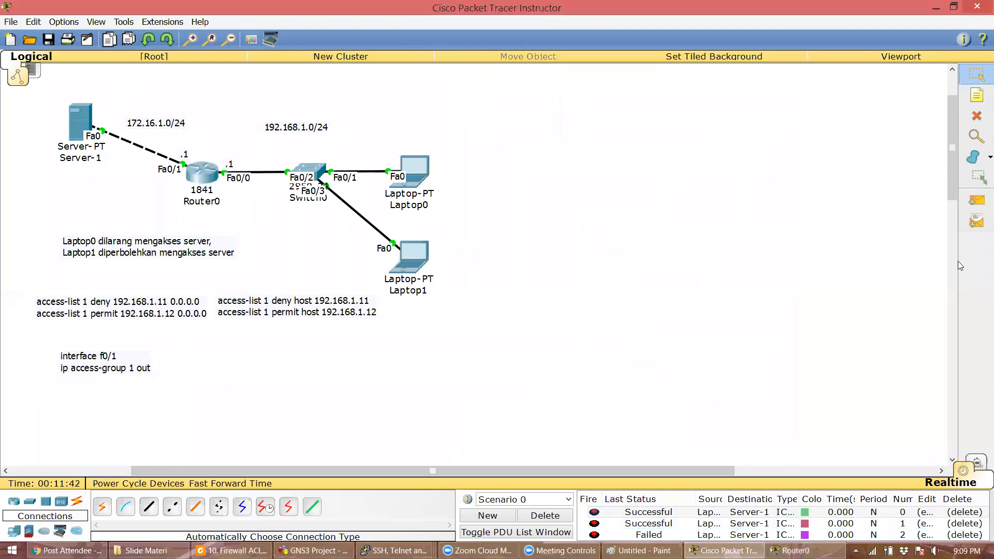
{"action": "left_click", "coordinate": [976, 201]}
{"action": "left_click", "coordinate": [422, 174]}
{"action": "left_click", "coordinate": [72, 122]}
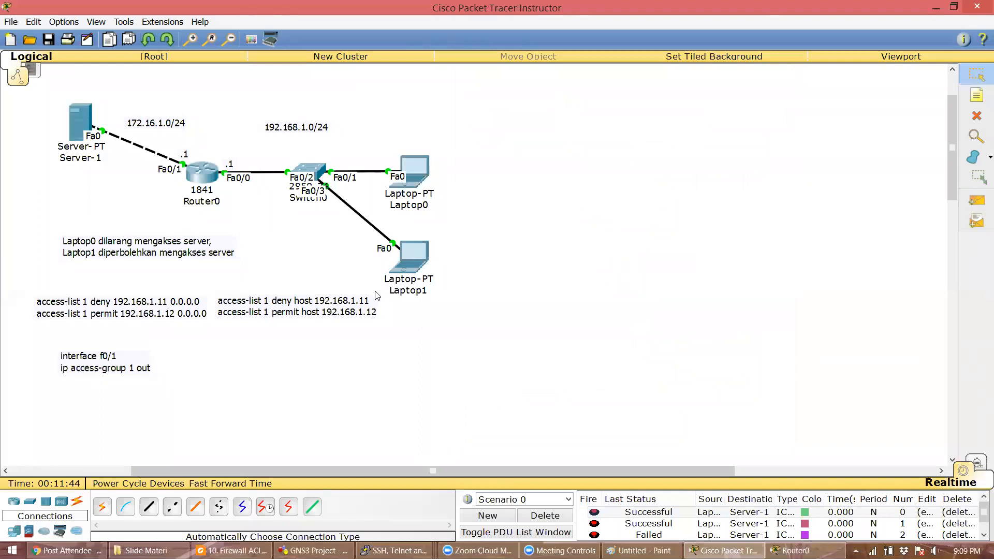
{"action": "left_click", "coordinate": [536, 515]}
{"action": "left_click", "coordinate": [976, 201]}
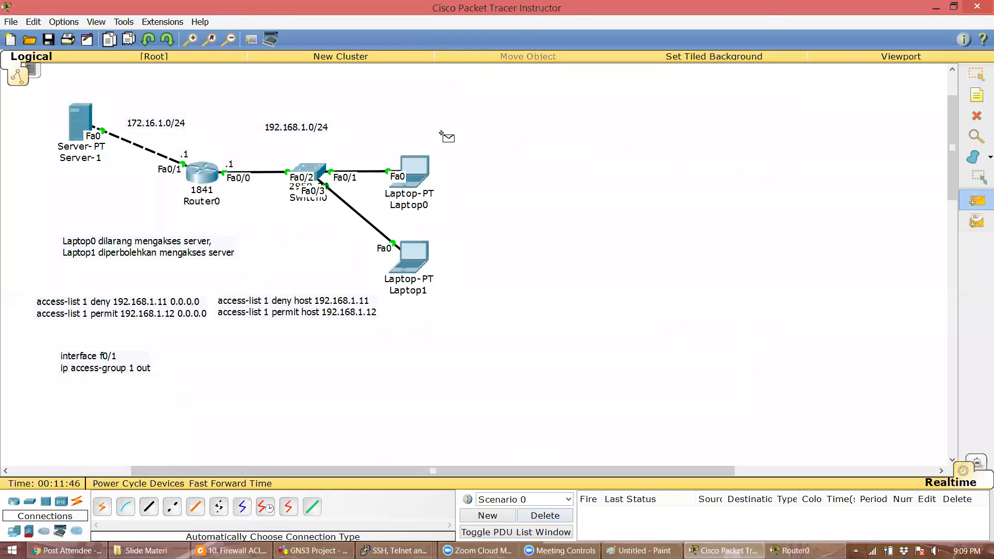
{"action": "left_click", "coordinate": [417, 172]}
{"action": "left_click", "coordinate": [80, 119]}
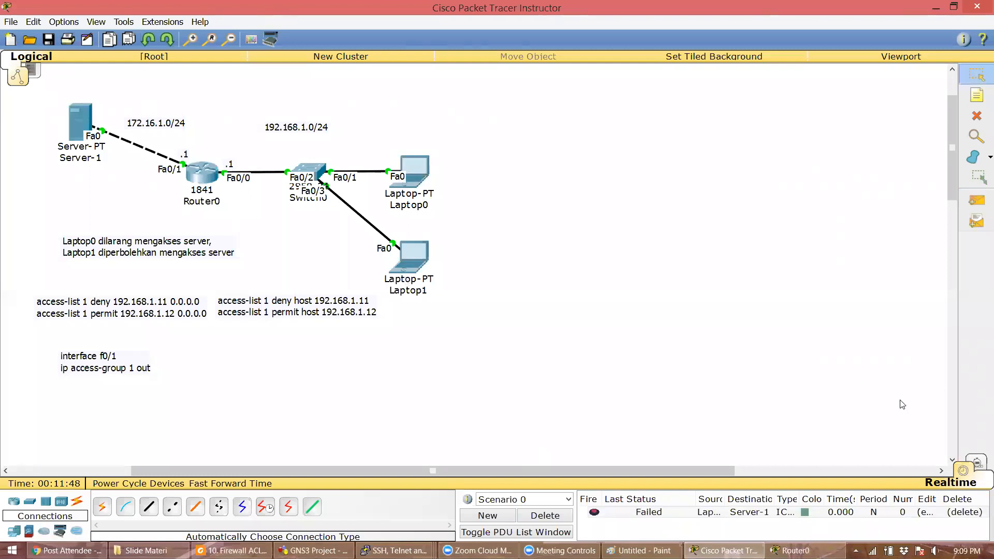
- Play the ping in Simulation mode to watch Router0 drop it, then return to Realtime and delete it
{"action": "key", "text": "shift+s"}
{"action": "left_click", "coordinate": [820, 280]}
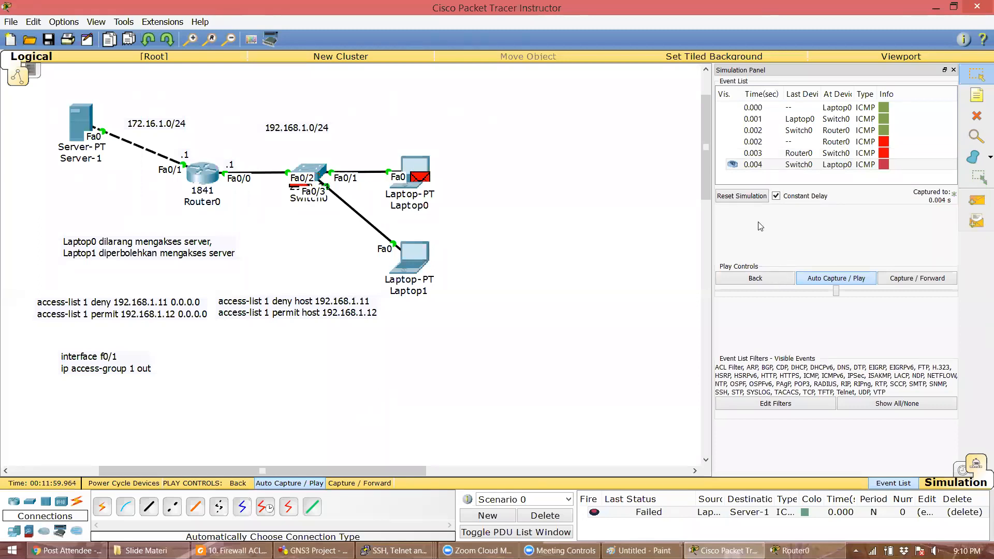
{"action": "left_click", "coordinate": [755, 197]}
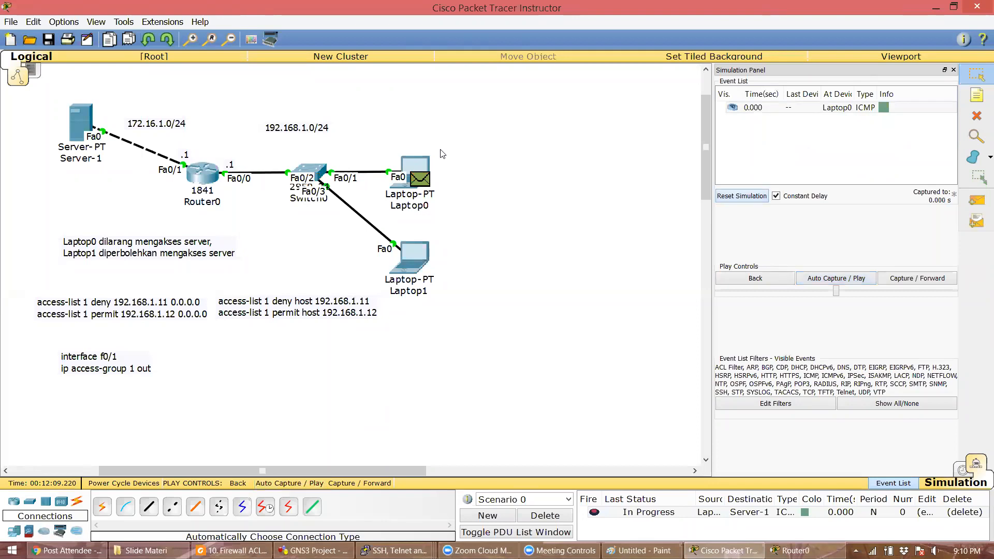
{"action": "key", "text": "alt+p"}
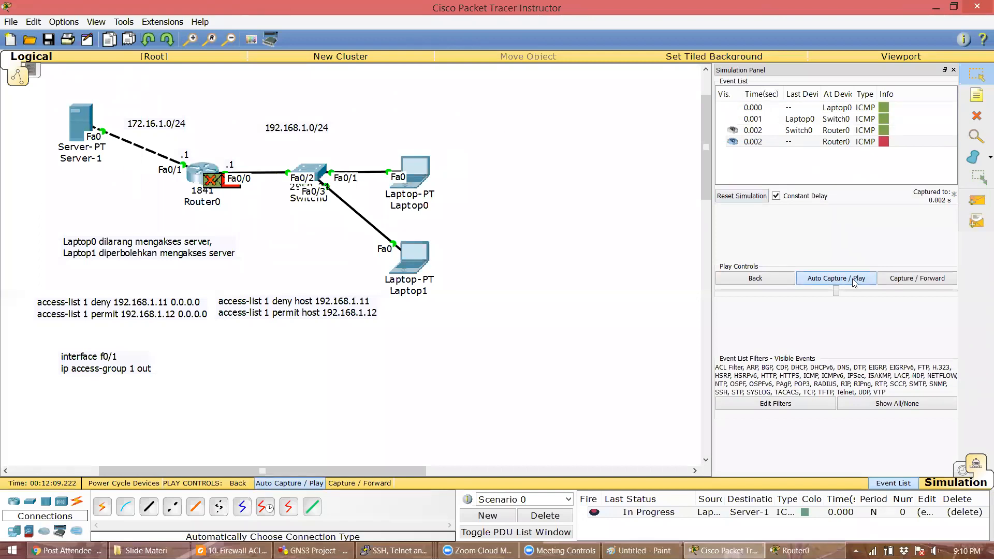
{"action": "left_click", "coordinate": [962, 470]}
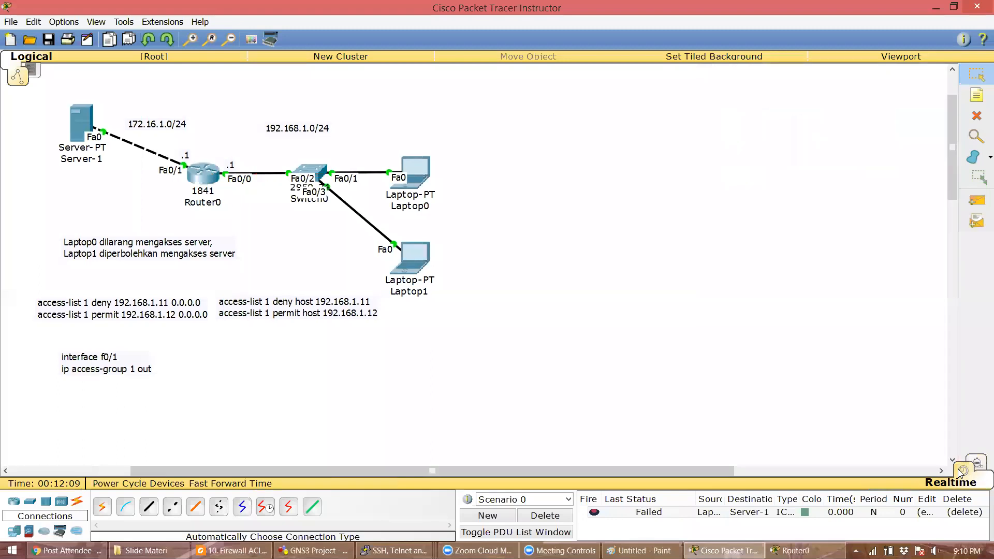
{"action": "left_click", "coordinate": [553, 520]}
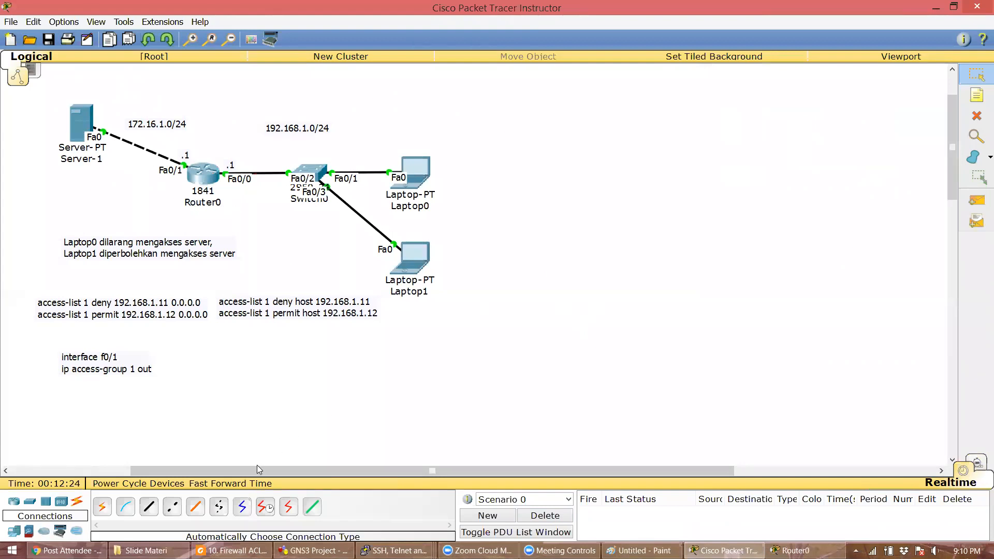
- Switch to 10. Firewall ACL.pdf in Foxit Reader and page from slide 13 to slide 21
{"action": "left_click", "coordinate": [233, 550]}
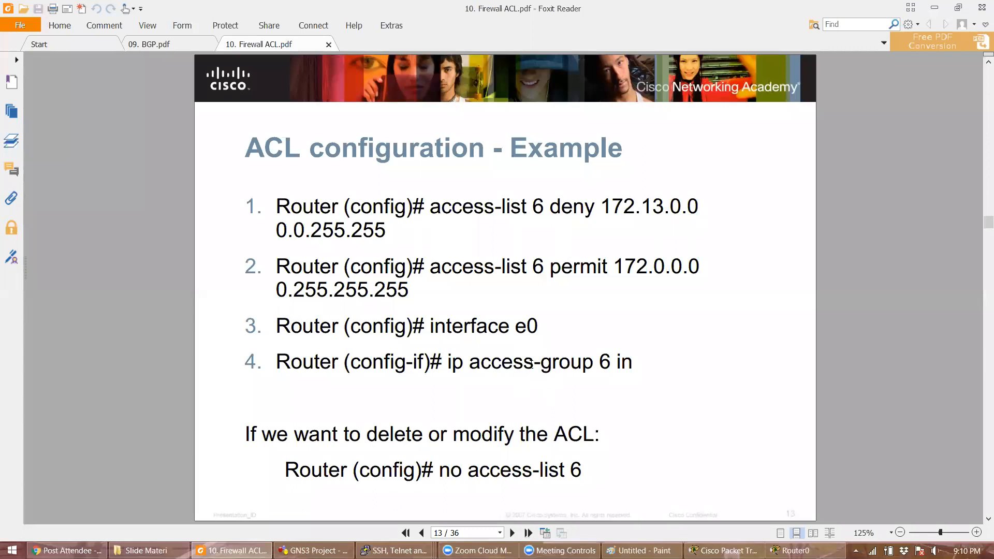
{"action": "key", "text": "Page_Down"}
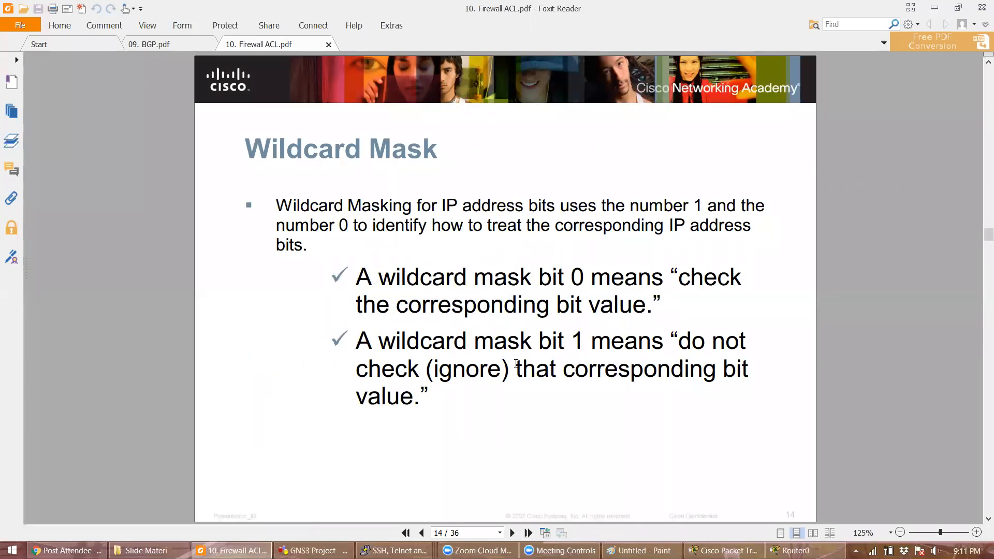
{"action": "scroll", "coordinate": [516, 364], "scroll_direction": "down", "scroll_amount": 1}
{"action": "scroll", "coordinate": [516, 363], "scroll_direction": "down", "scroll_amount": 1}
{"action": "scroll", "coordinate": [516, 363], "scroll_direction": "down", "scroll_amount": 1}
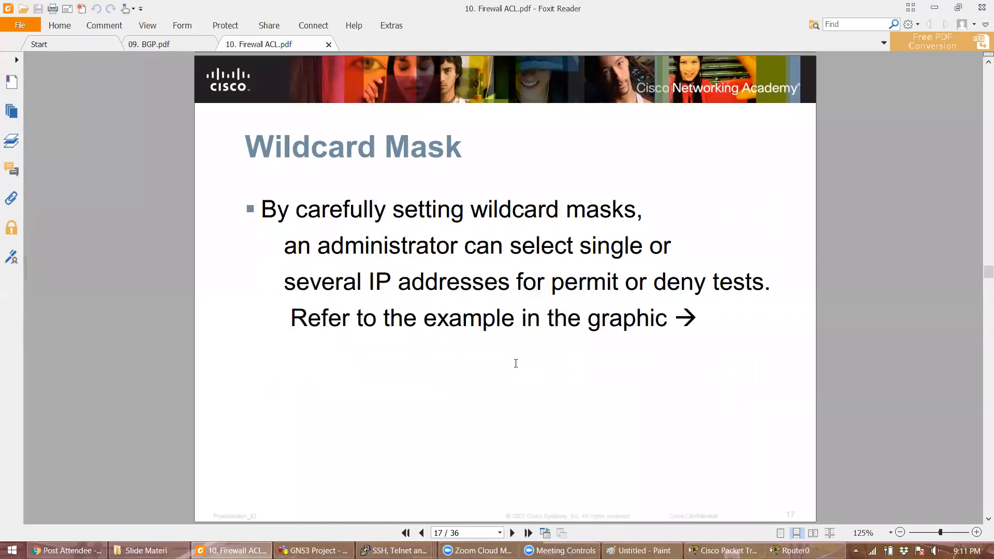
{"action": "scroll", "coordinate": [516, 364], "scroll_direction": "down", "scroll_amount": 1}
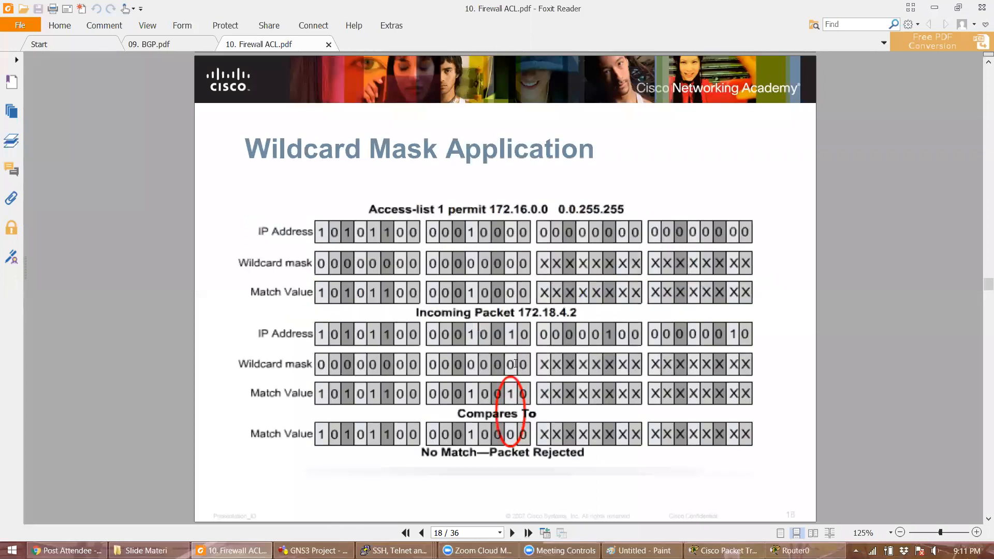
{"action": "scroll", "coordinate": [516, 363], "scroll_direction": "down", "scroll_amount": 1}
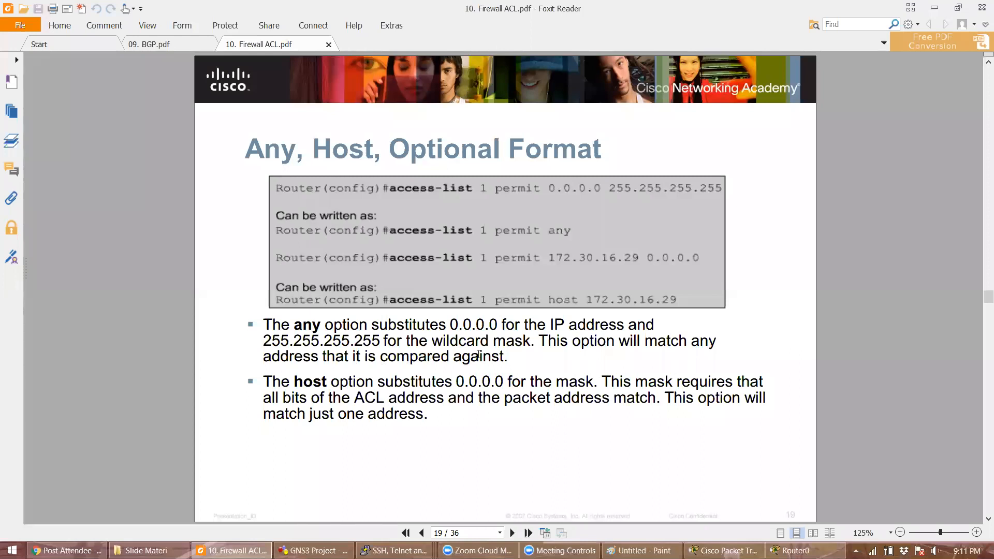
{"action": "scroll", "coordinate": [479, 355], "scroll_direction": "down", "scroll_amount": 1}
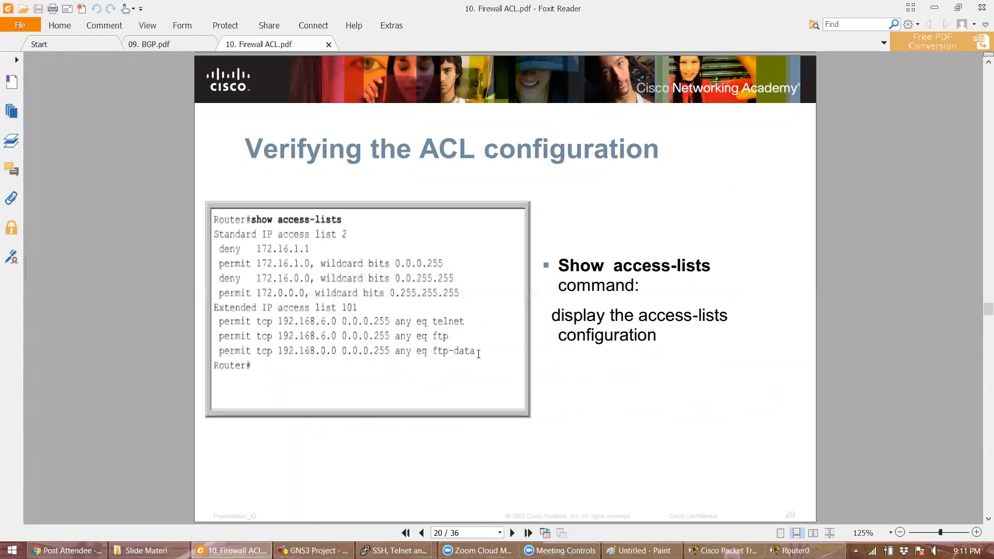
{"action": "scroll", "coordinate": [478, 355], "scroll_direction": "down", "scroll_amount": 1}
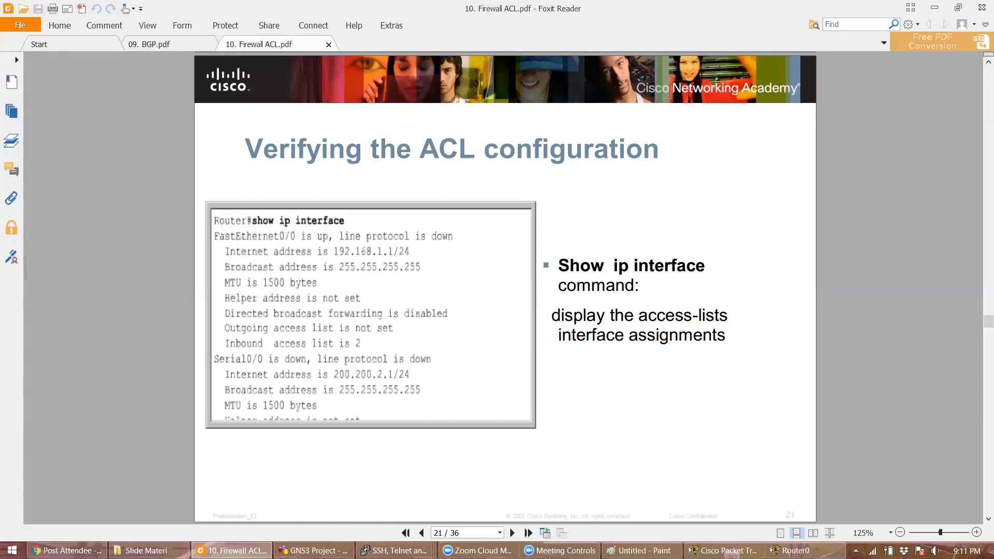
- Advance the slides to page 22 and type show running-config in Router0's console
{"action": "left_click", "coordinate": [789, 551]}
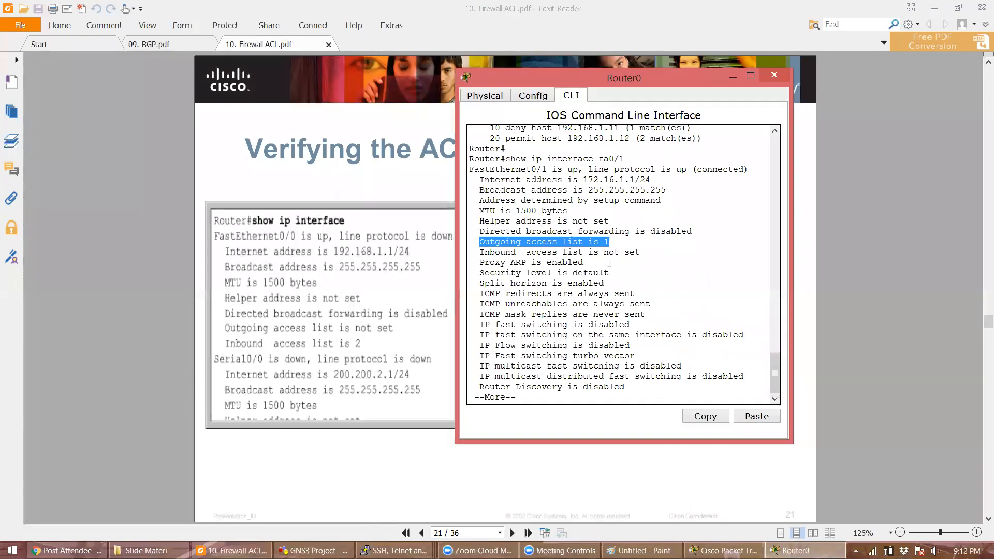
{"action": "left_click", "coordinate": [292, 337]}
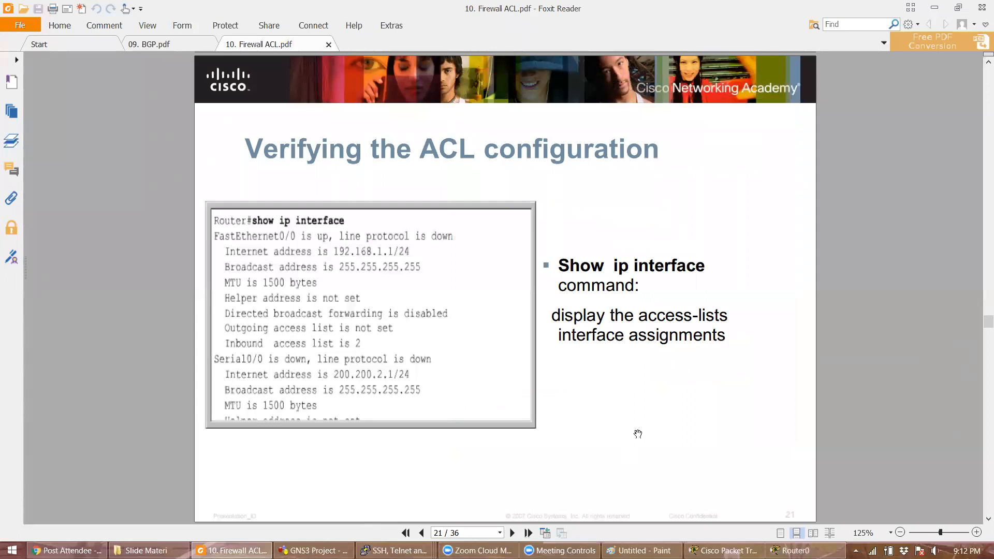
{"action": "scroll", "coordinate": [638, 434], "scroll_direction": "down", "scroll_amount": 1}
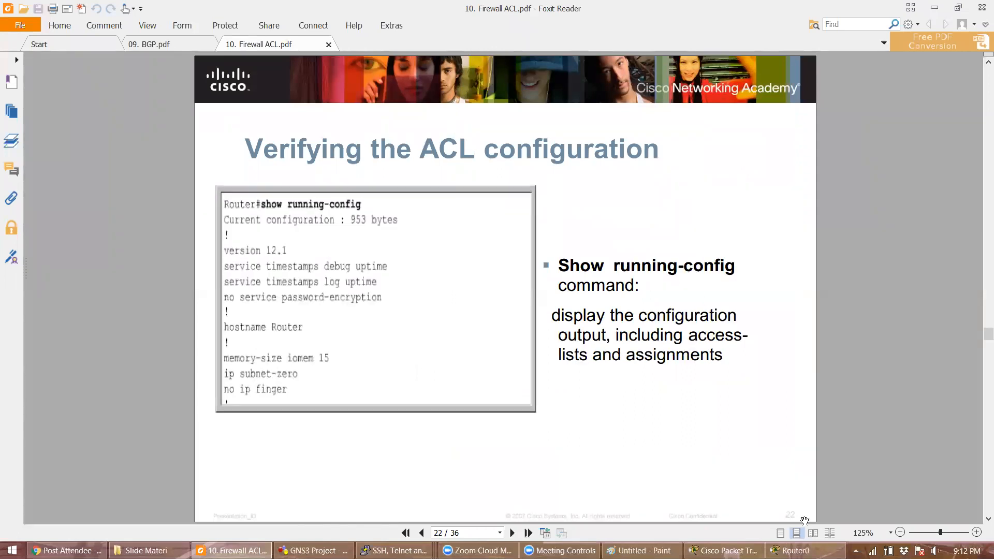
{"action": "left_click", "coordinate": [797, 551]}
{"action": "type", "text": "show runnin"}
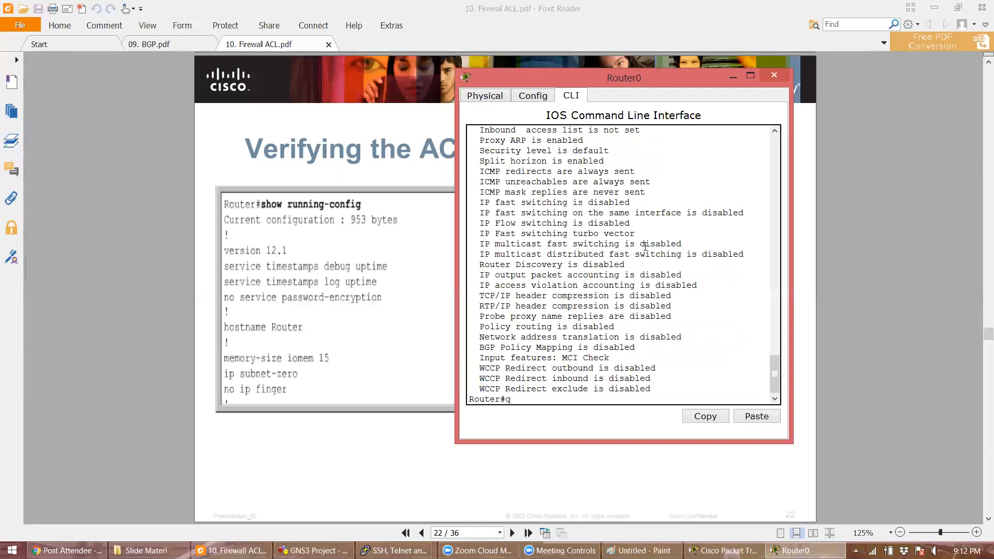
{"action": "type", "text": "g-config"}
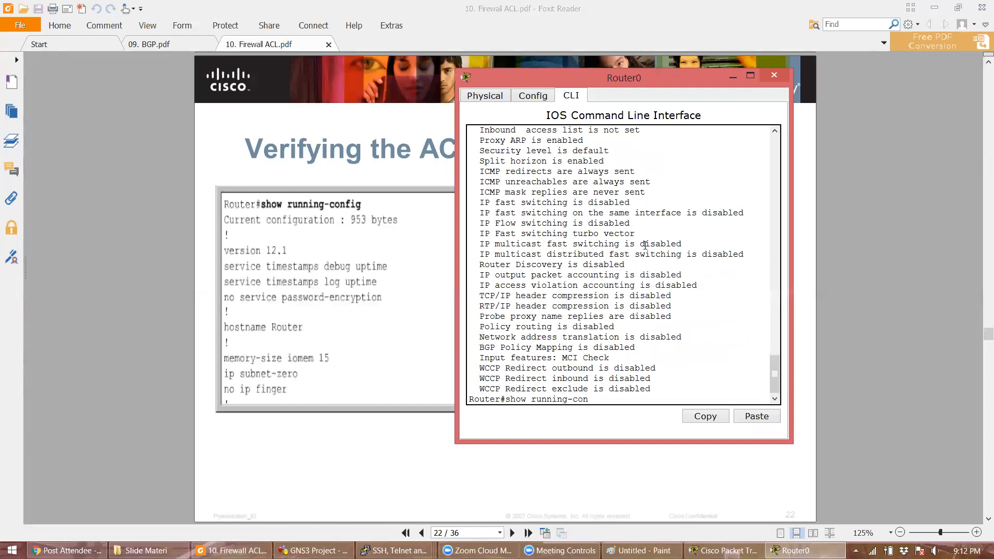
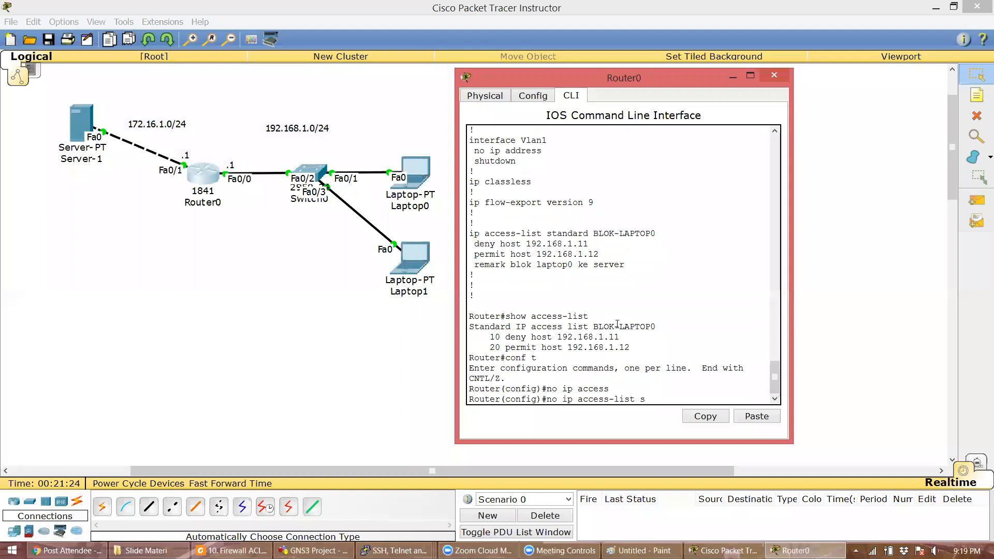
- Remove access list BLOK-LAPTOP0 on Router0, verify with 'do show access-list', and exit with 'end'
{"action": "type", "text": "BLOK-LAPTOP0"}
{"action": "key", "text": "Return"}
{"action": "key", "text": "Return"}
{"action": "type", "text": "do show access-list"}
{"action": "key", "text": "Return"}
{"action": "type", "text": "end"}
{"action": "key", "text": "Return"}
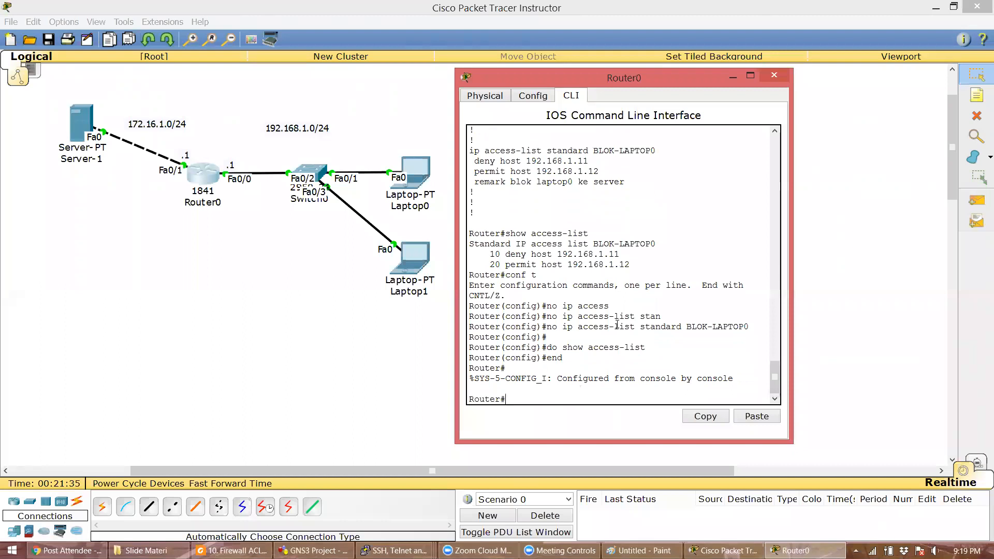
- Add a note 'hanya laptop1 yang boleh login telnet ke router0 / selinain itu di blok' below Router0, then reopen its CLI
{"action": "left_click", "coordinate": [872, 155]}
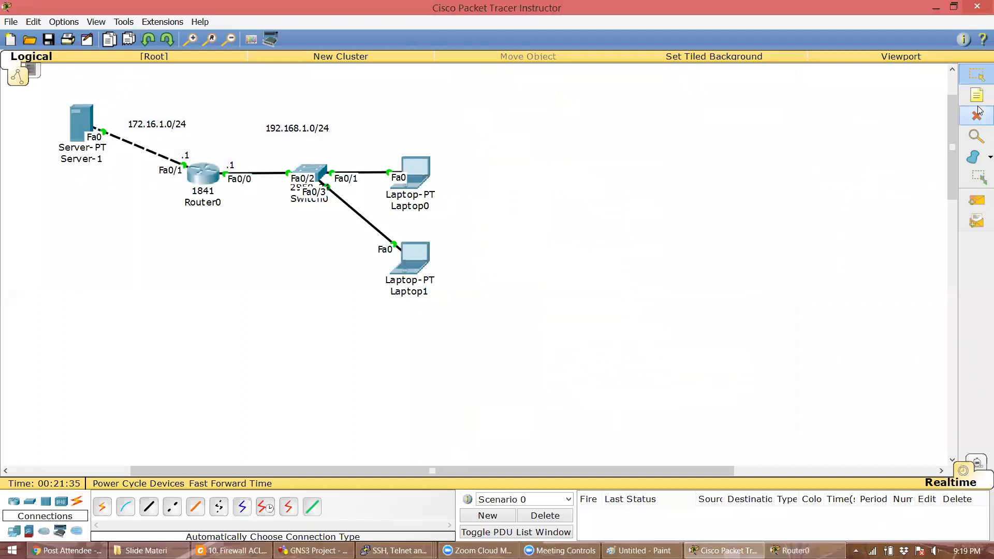
{"action": "left_click", "coordinate": [112, 241]}
{"action": "type", "text": "hanya lapopt1"}
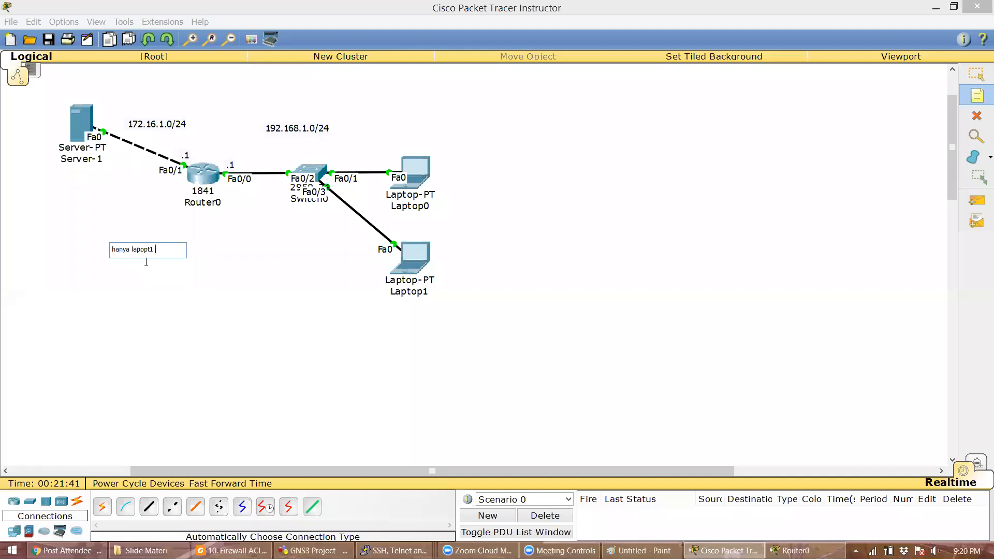
{"action": "key", "text": "BackSpace"}
{"action": "key", "text": "BackSpace"}
{"action": "key", "text": "BackSpace"}
{"action": "type", "text": "top1 yang boleh login telnet ke router0"}
{"action": "key", "text": "Return"}
{"action": "type", "text": "s"}
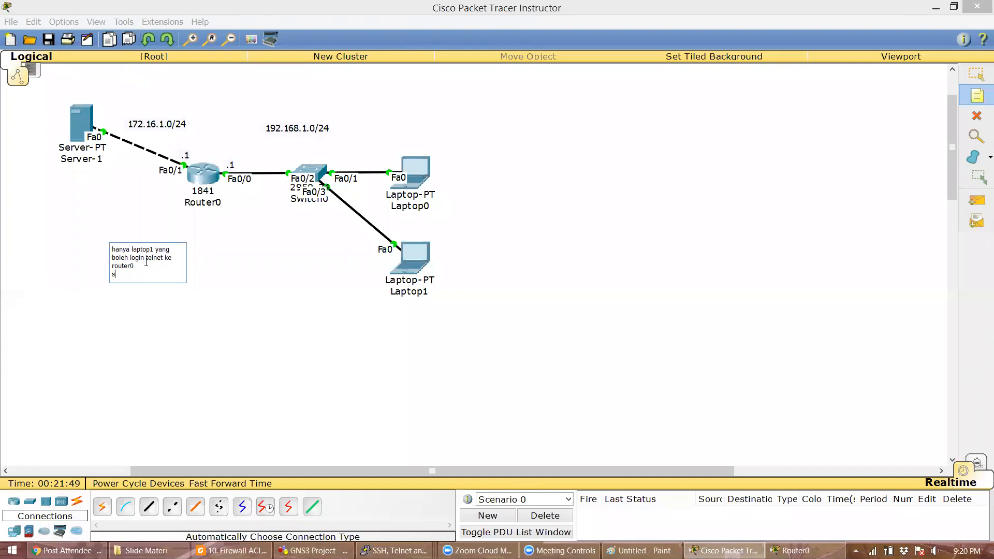
{"action": "type", "text": "elinain itu di blok"}
{"action": "left_click", "coordinate": [977, 74]}
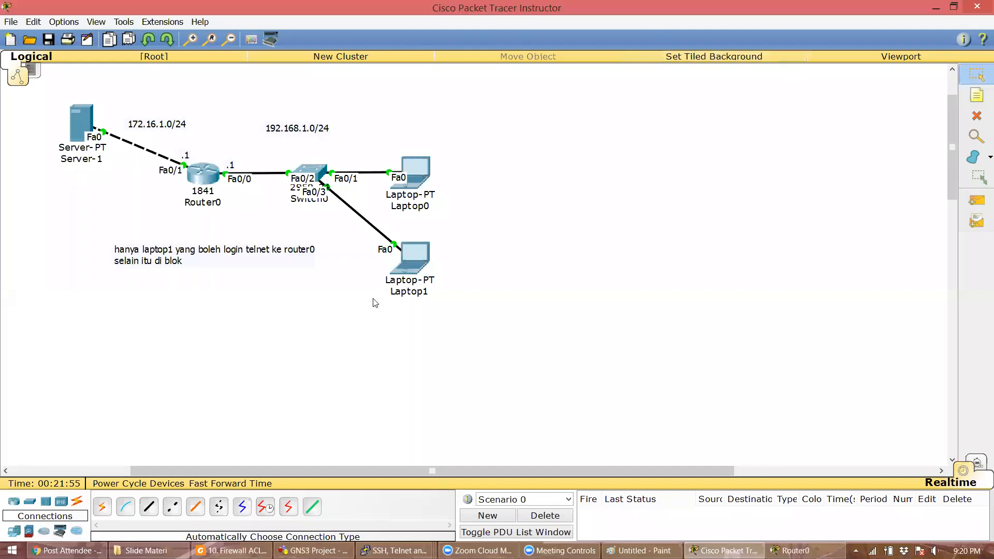
{"action": "left_click_drag", "start_coordinate": [253, 259], "coordinate": [217, 249]}
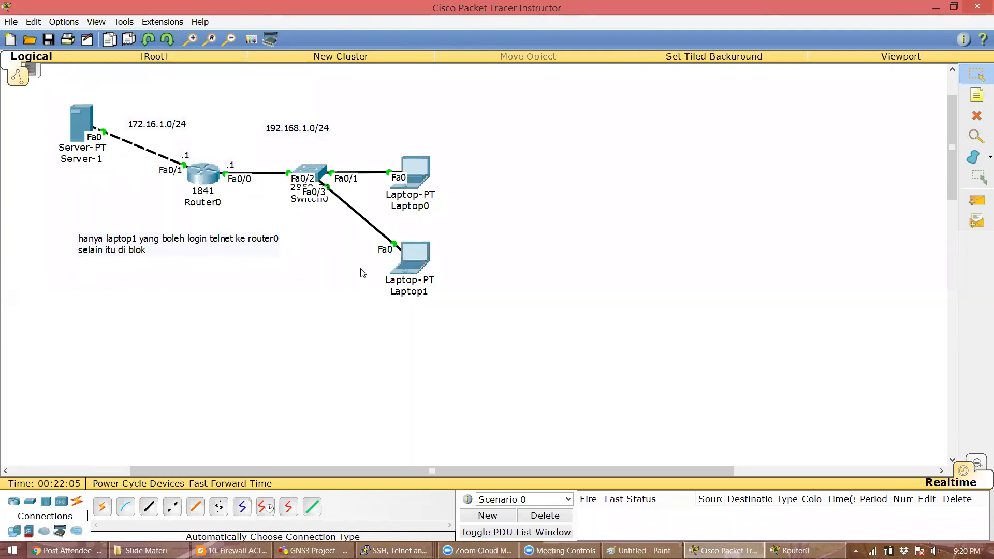
{"action": "left_click", "coordinate": [213, 178]}
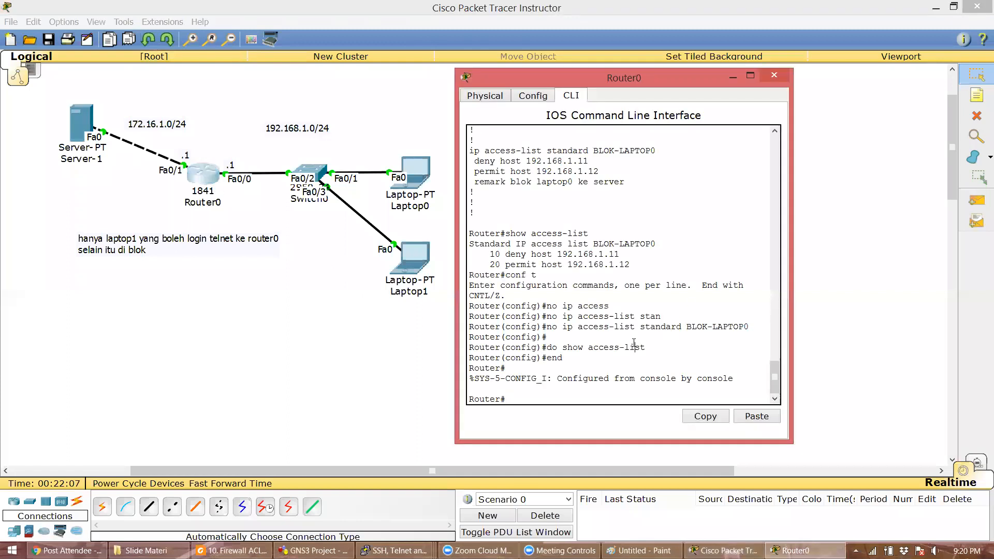
{"action": "type", "text": "int f0/0"}
- Put Router0's CLI into global configuration mode with 'conf t'
{"action": "key", "text": "BackSpace"}
{"action": "key", "text": "BackSpace"}
{"action": "key", "text": "BackSpace"}
{"action": "key", "text": "BackSpace"}
{"action": "key", "text": "BackSpace"}
{"action": "key", "text": "BackSpace"}
{"action": "key", "text": "BackSpace"}
{"action": "type", "text": "conf t"}
{"action": "key", "text": "Return"}
{"action": "type", "text": "int"}
{"action": "key", "text": "BackSpace"}
{"action": "key", "text": "BackSpace"}
{"action": "key", "text": "BackSpace"}
{"action": "type", "text": "exit"}
{"action": "key", "text": "Return"}
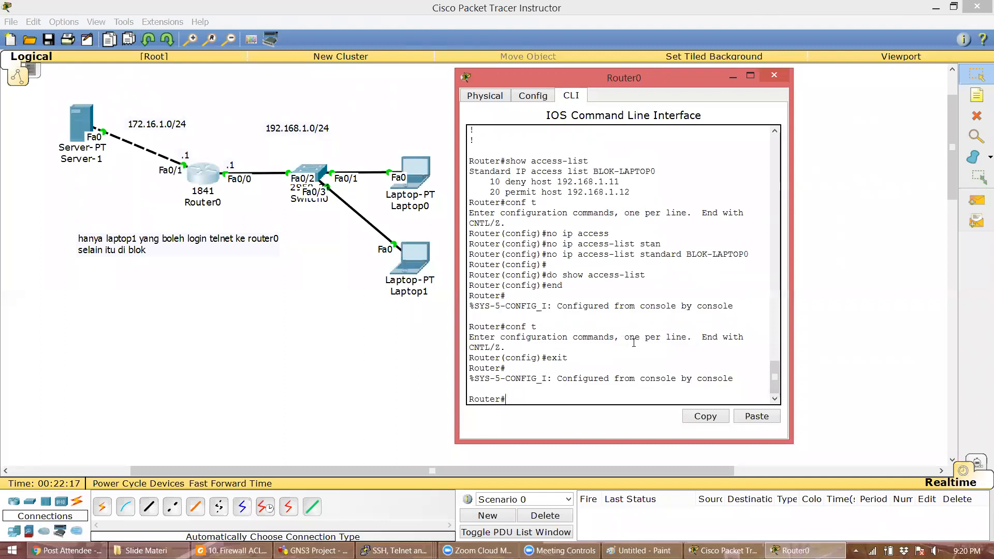
{"action": "type", "text": "conf t"}
{"action": "key", "text": "Return"}
- Create 'access-list 1 permit 192.168.1.12' and copy that command line
{"action": "type", "text": "access-list 1"}
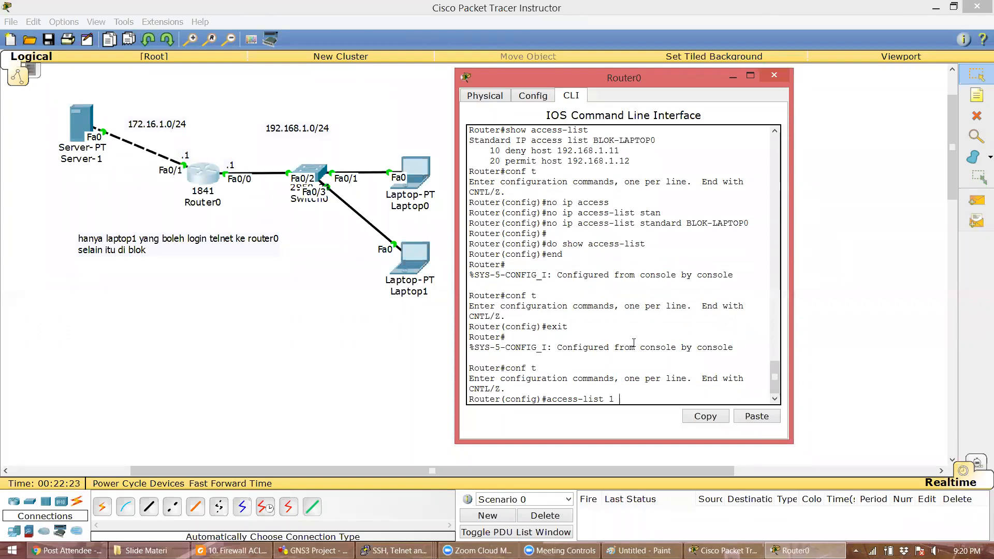
{"action": "type", "text": " permit 192.168.1.12"}
{"action": "key", "text": "Return"}
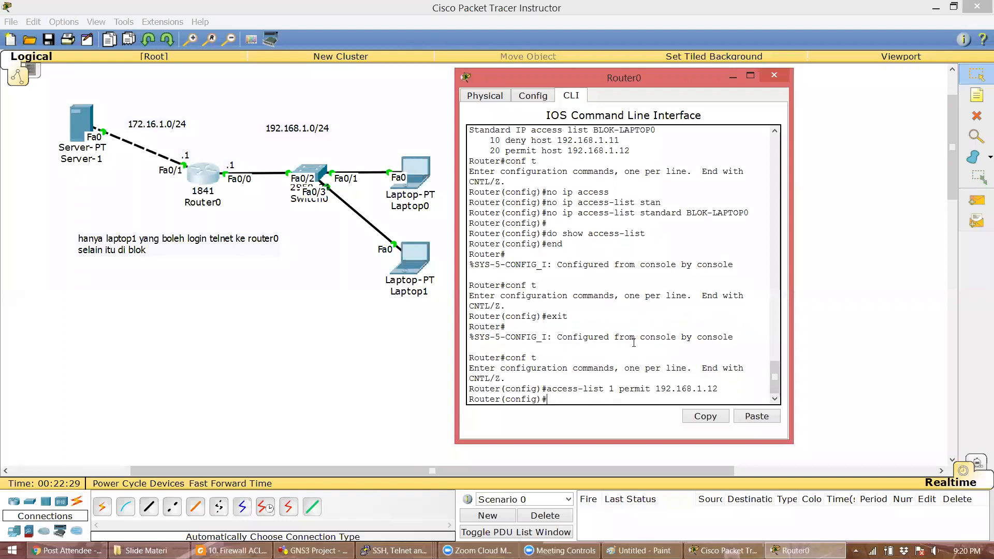
{"action": "key", "text": "Return"}
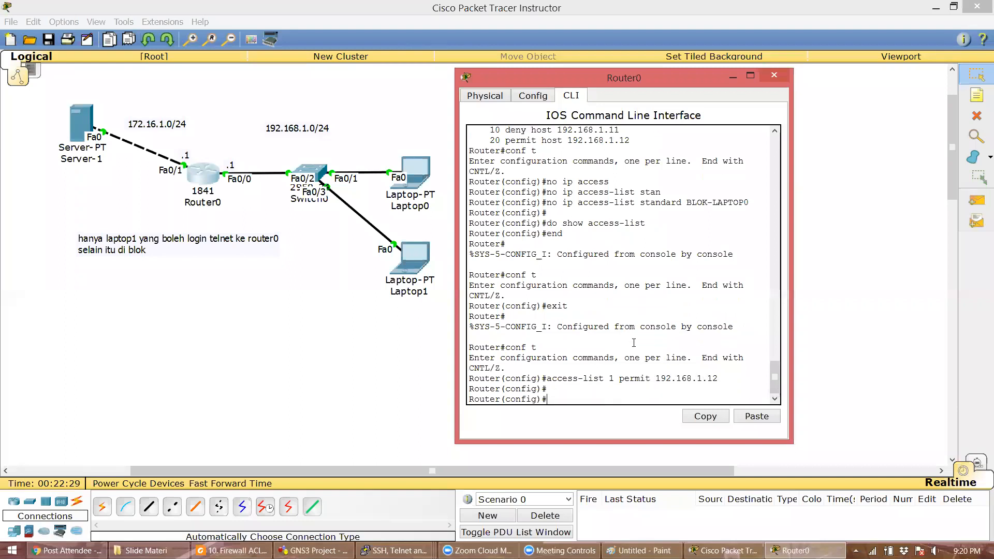
{"action": "triple_click", "coordinate": [547, 379]}
{"action": "left_click", "coordinate": [705, 417]}
- Paste the access-list 1 permit 192.168.1.12 command into a new note and add '(implicit deny any)'
{"action": "left_click", "coordinate": [976, 94]}
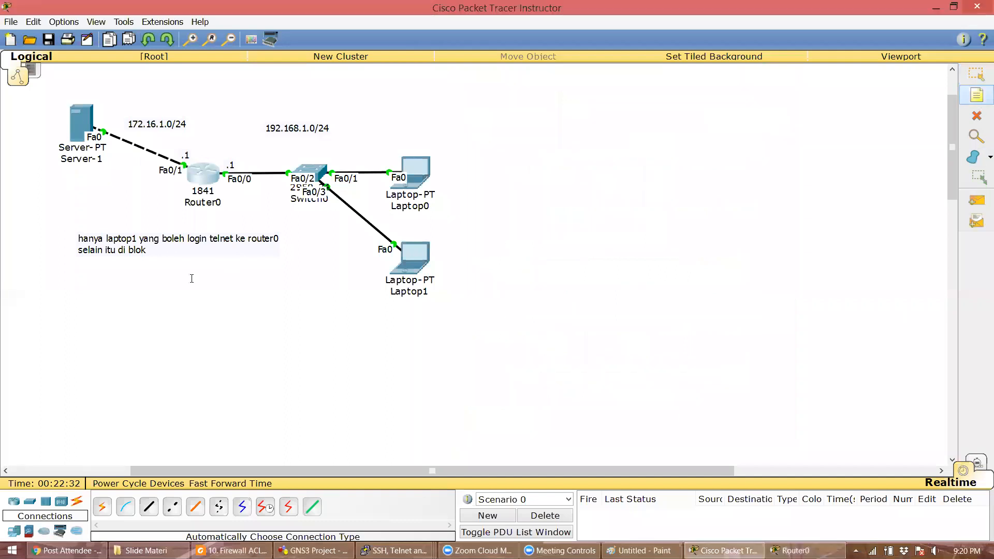
{"action": "left_click", "coordinate": [67, 288]}
{"action": "key", "text": "ctrl+v"}
{"action": "key", "text": "Escape"}
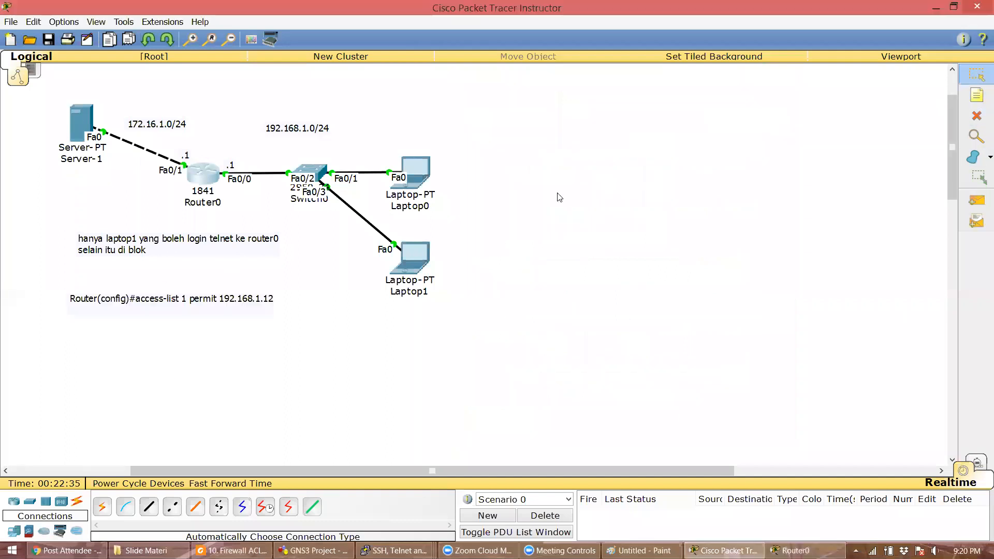
{"action": "left_click_drag", "start_coordinate": [206, 310], "coordinate": [209, 298]}
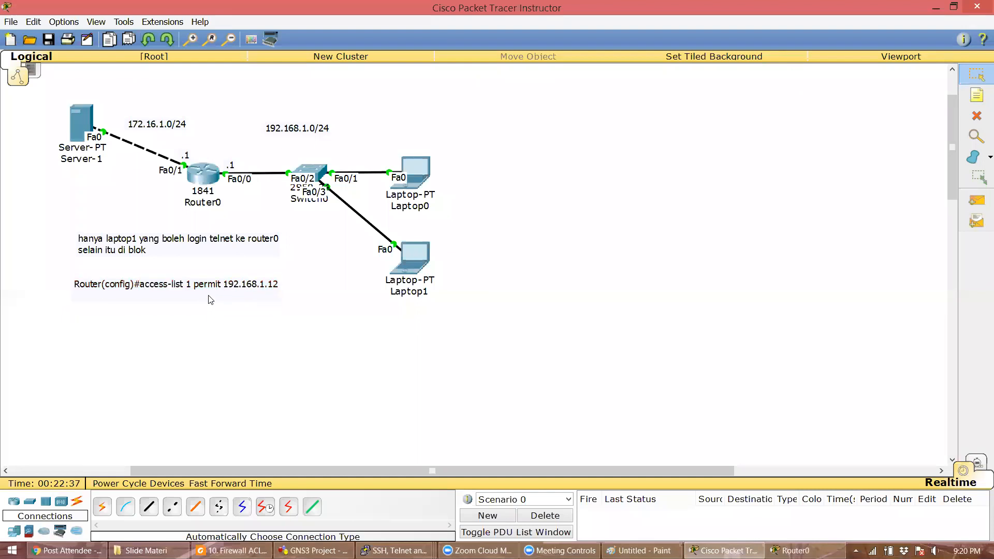
{"action": "double_click", "coordinate": [174, 300]}
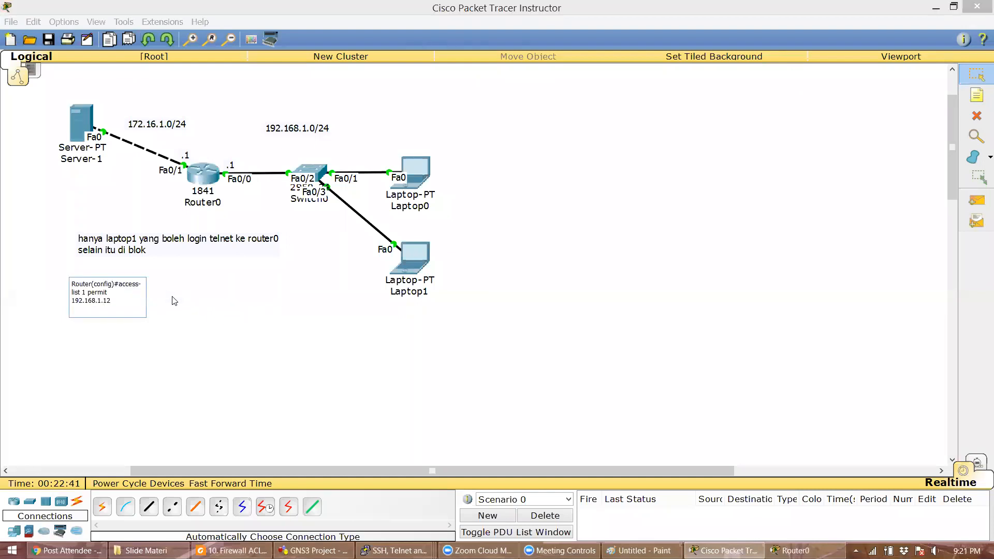
{"action": "key", "text": "Return"}
{"action": "key", "text": "Return"}
{"action": "type", "text": "(implicit deny any)"}
{"action": "left_click", "coordinate": [171, 407]}
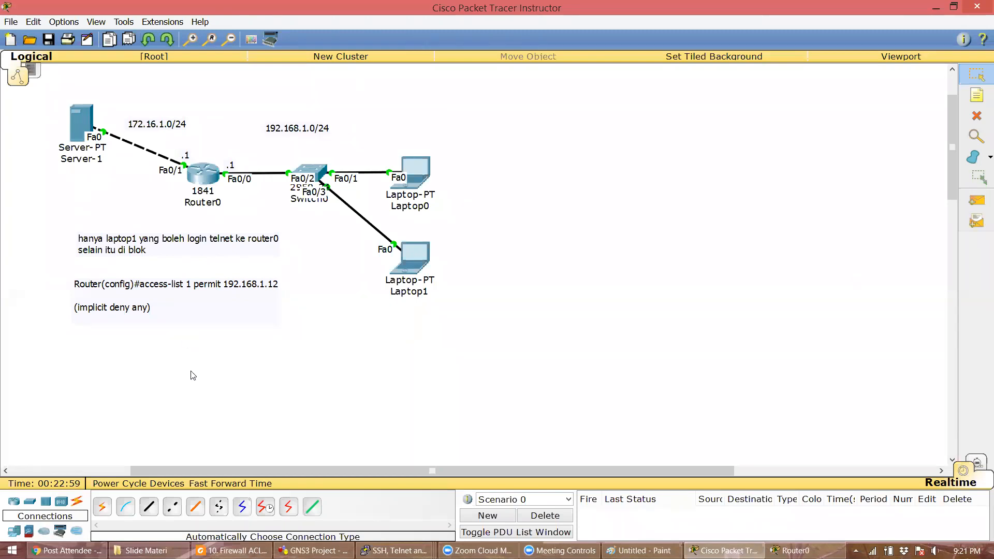
- Extend the note with 'line vty' and 'access-class 1' lines
{"action": "double_click", "coordinate": [166, 323]}
{"action": "key", "text": "Return"}
{"action": "key", "text": "Return"}
{"action": "key", "text": "Return"}
{"action": "type", "text": "line vty 0 4"}
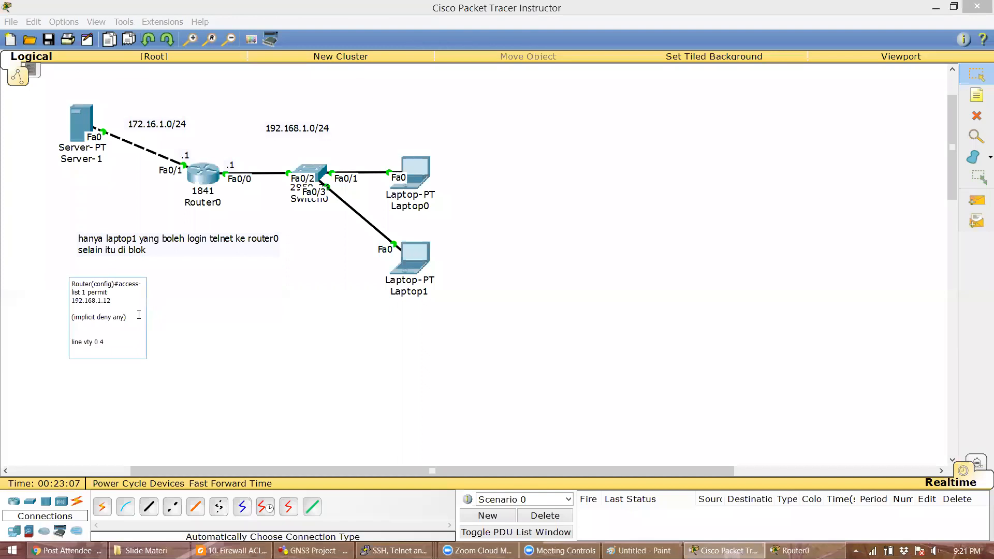
{"action": "key", "text": "Return"}
{"action": "type", "text": "access-class 1"}
{"action": "left_click", "coordinate": [194, 426]}
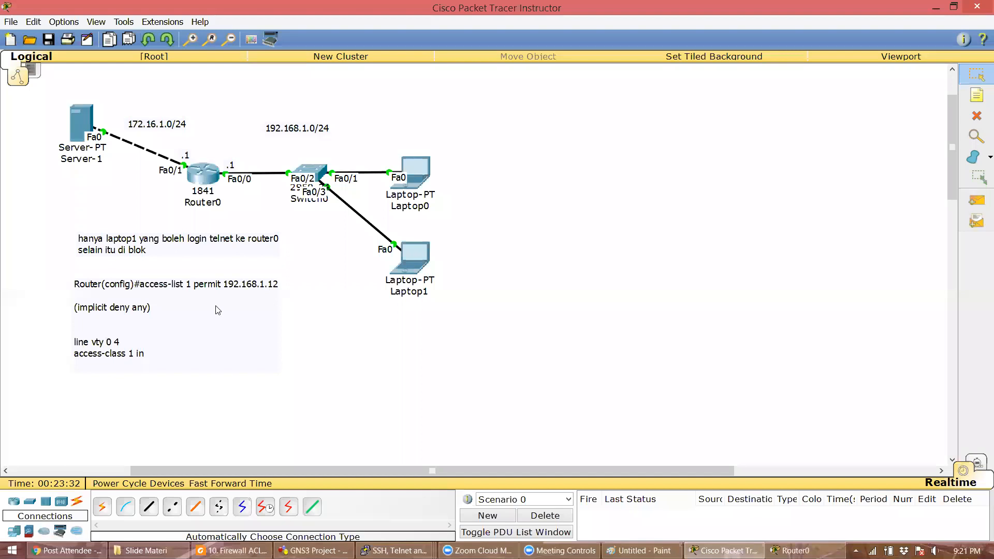
- On Router0, apply 'access-class 1 in' to line vty 0 4
{"action": "left_click", "coordinate": [203, 174]}
{"action": "left_click", "coordinate": [542, 318]}
{"action": "type", "text": "line vty 0 "}
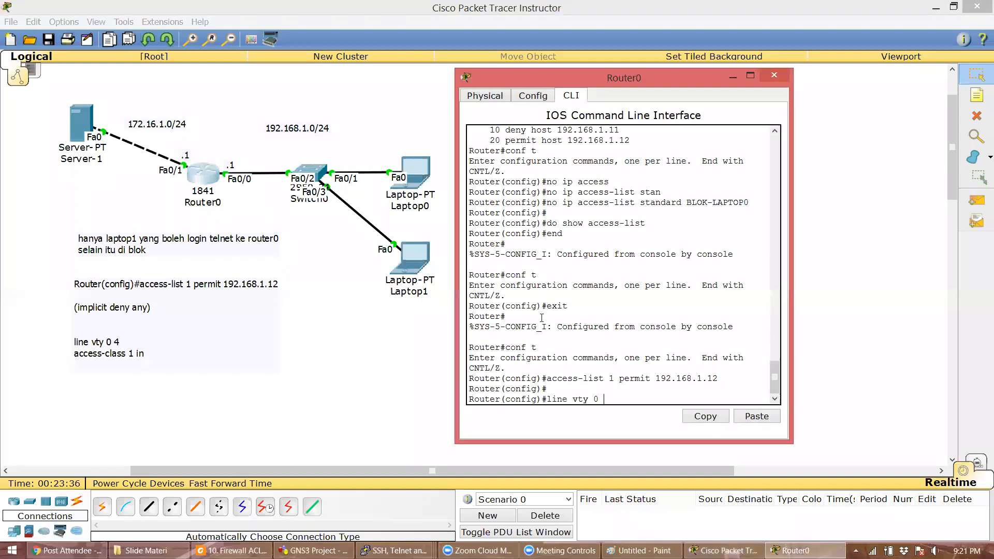
{"action": "type", "text": "4"}
{"action": "key", "text": "Return"}
{"action": "type", "text": "acc"}
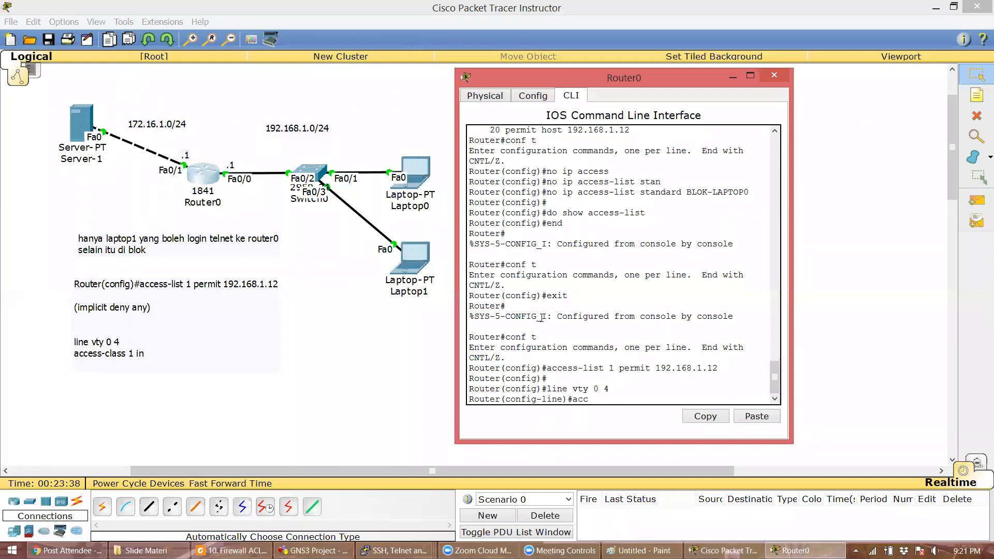
{"action": "type", "text": "ess-class 1"}
{"action": "key", "text": "Return"}
{"action": "key", "text": "Up"}
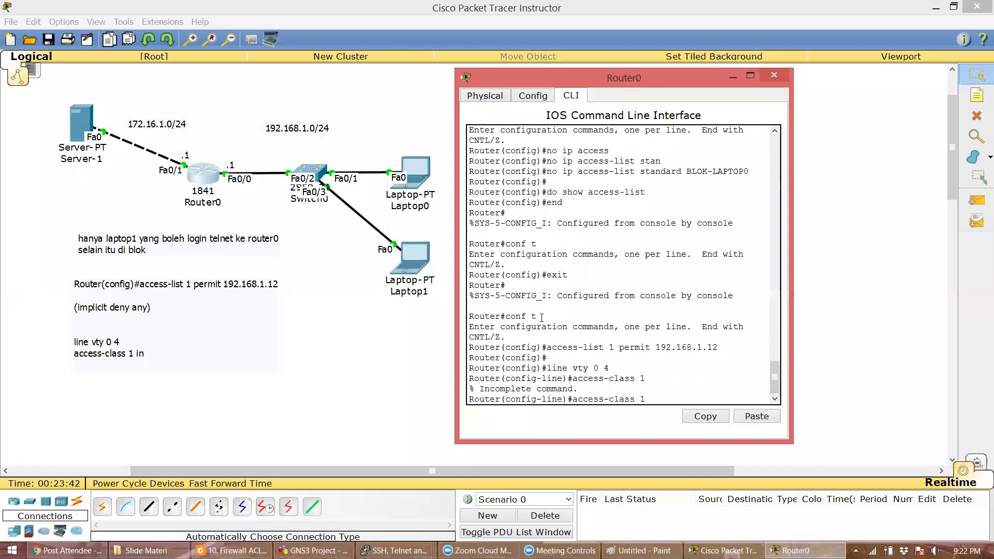
{"action": "type", "text": "in"}
{"action": "key", "text": "Return"}
{"action": "key", "text": "Return"}
- Set a vty line password with login, and set an enable secret
{"action": "type", "text": "pas"}
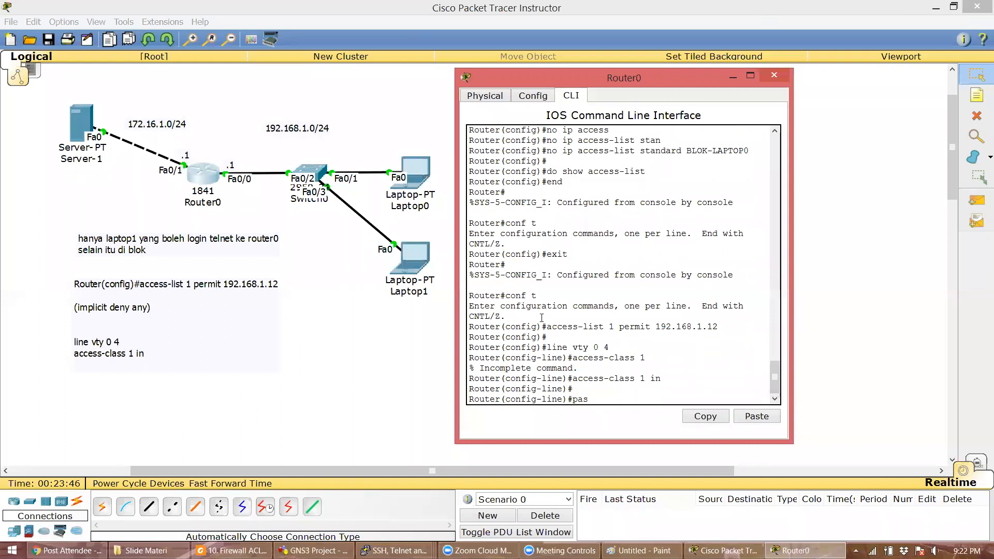
{"action": "type", "text": "s ciscovty"}
{"action": "key", "text": "Return"}
{"action": "type", "text": "login"}
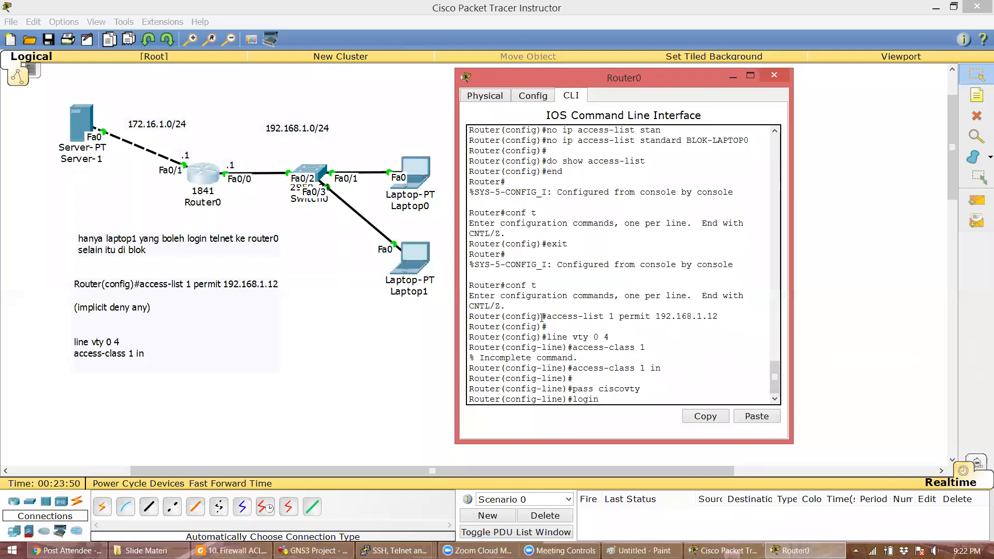
{"action": "key", "text": "Return"}
{"action": "key", "text": "Return"}
{"action": "type", "text": "enable s"}
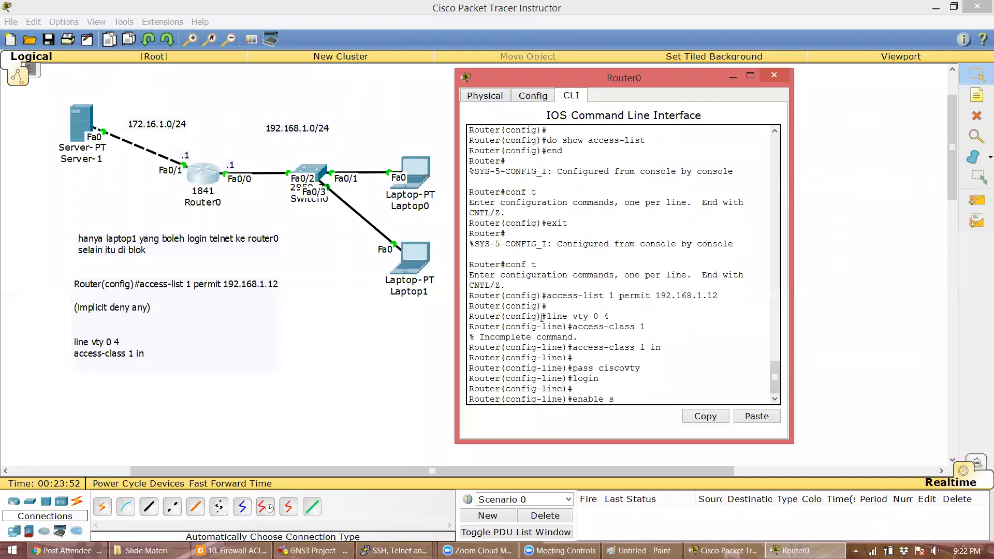
{"action": "type", "text": "ecret ciscosec"}
{"action": "key", "text": "Return"}
- Review the running config, highlighting the access-list 1, line vty 0 4 and password lines
{"action": "type", "text": "end"}
{"action": "key", "text": "Return"}
{"action": "key", "text": "Return"}
{"action": "type", "text": "show run"}
{"action": "key", "text": "Return"}
{"action": "key", "text": "space"}
{"action": "scroll", "coordinate": [541, 310], "scroll_direction": "up", "scroll_amount": 1}
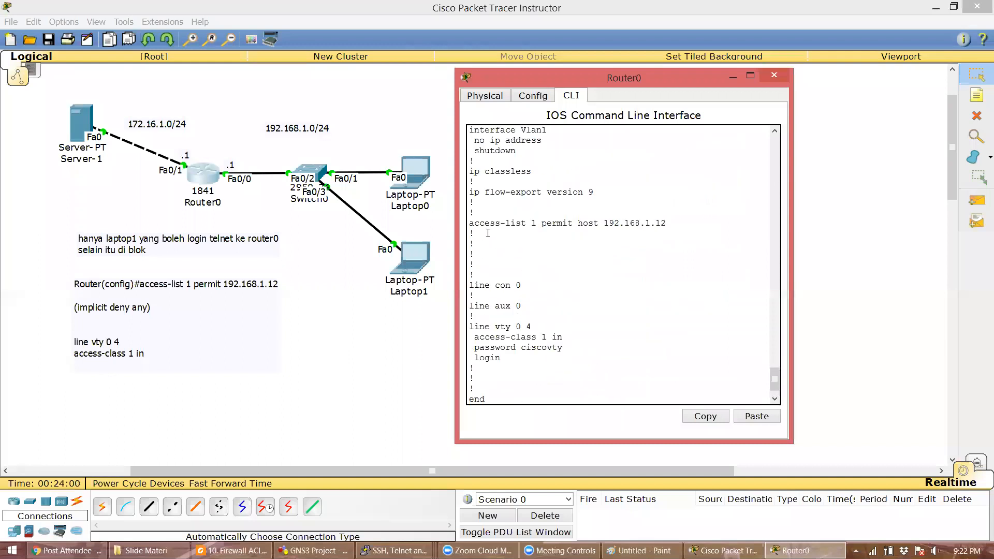
{"action": "left_click_drag", "start_coordinate": [469, 223], "coordinate": [693, 222]}
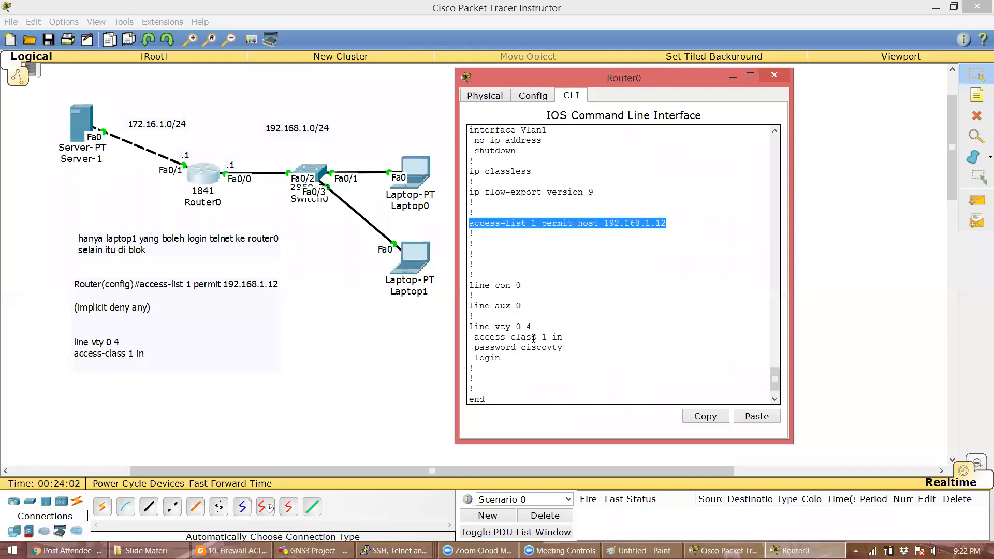
{"action": "left_click_drag", "start_coordinate": [472, 326], "coordinate": [532, 327]}
{"action": "left_click_drag", "start_coordinate": [469, 347], "coordinate": [591, 347]}
{"action": "left_click", "coordinate": [591, 347]}
{"action": "left_click", "coordinate": [401, 397]}
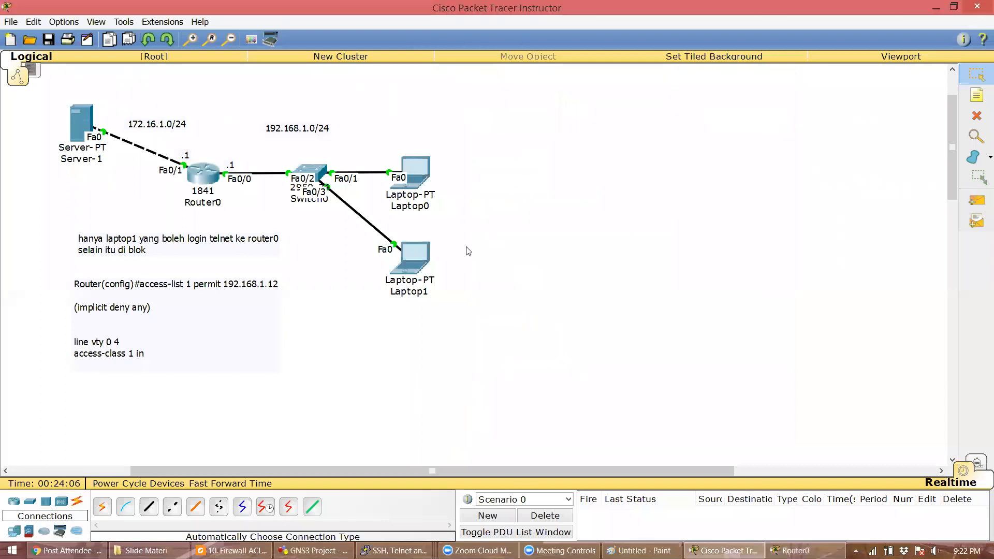
- Ping 192.168.1.1 successfully from Laptop0's command prompt
{"action": "left_click", "coordinate": [421, 170]}
{"action": "left_click_drag", "start_coordinate": [513, 148], "coordinate": [721, 104]}
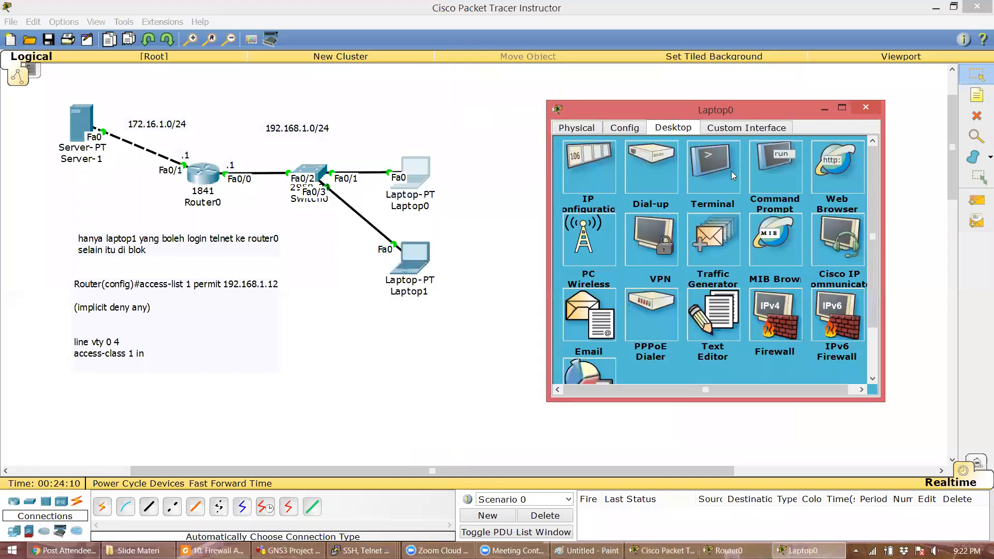
{"action": "left_click", "coordinate": [773, 171]}
{"action": "type", "text": "ping 192.168."}
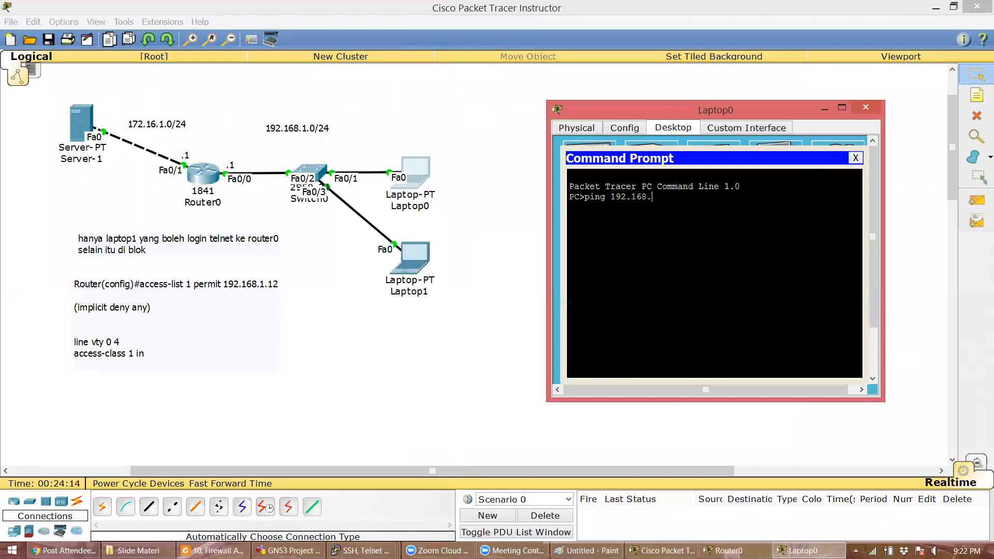
{"action": "type", "text": "1.1"}
{"action": "key", "text": "Return"}
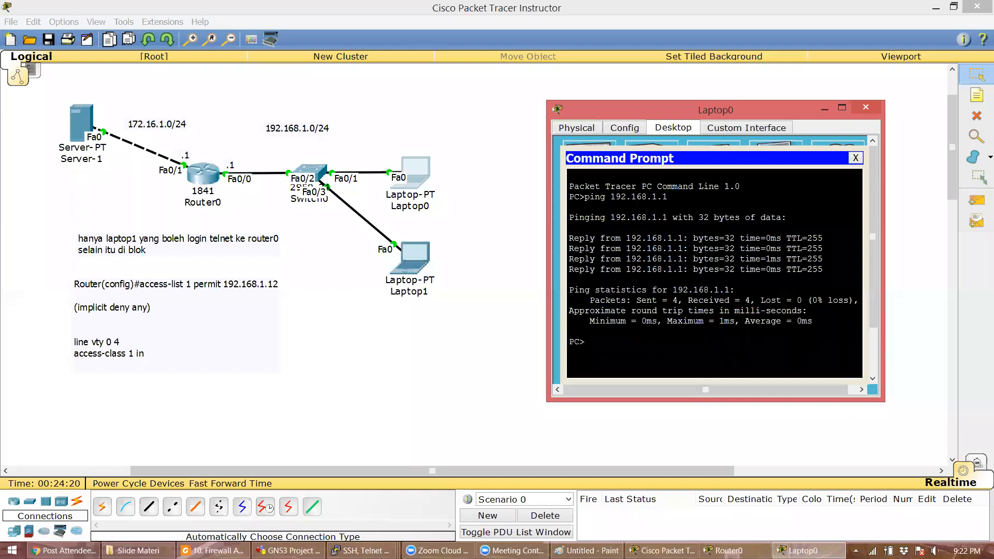
- Telnet to 192.168.1.1 from Laptop0 and mark the connection refused message
{"action": "type", "text": "et"}
{"action": "key", "text": "BackSpace"}
{"action": "key", "text": "BackSpace"}
{"action": "key", "text": "BackSpace"}
{"action": "key", "text": "BackSpace"}
{"action": "key", "text": "BackSpace"}
{"action": "type", "text": "telnet 192.168.1"}
{"action": "key", "text": "Return"}
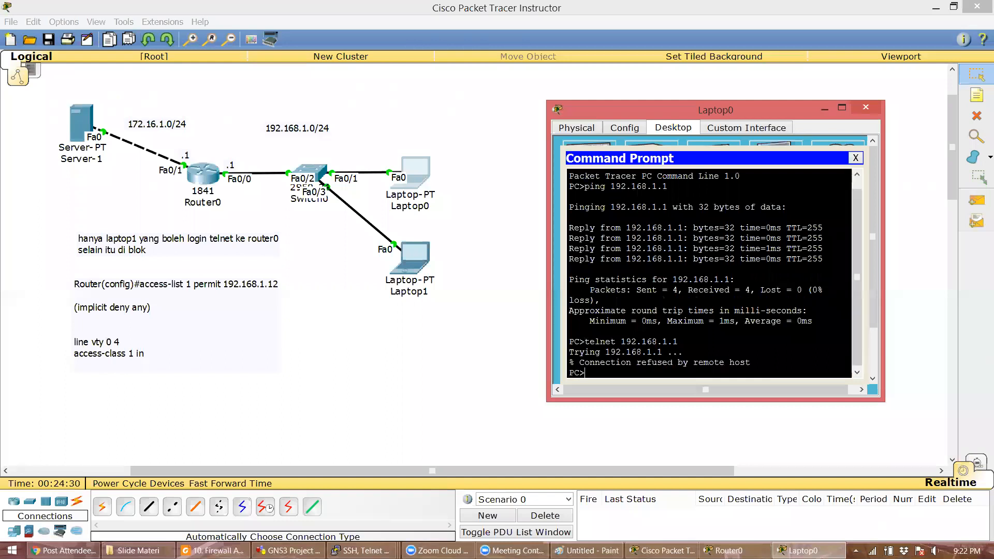
{"action": "triple_click", "coordinate": [670, 362]}
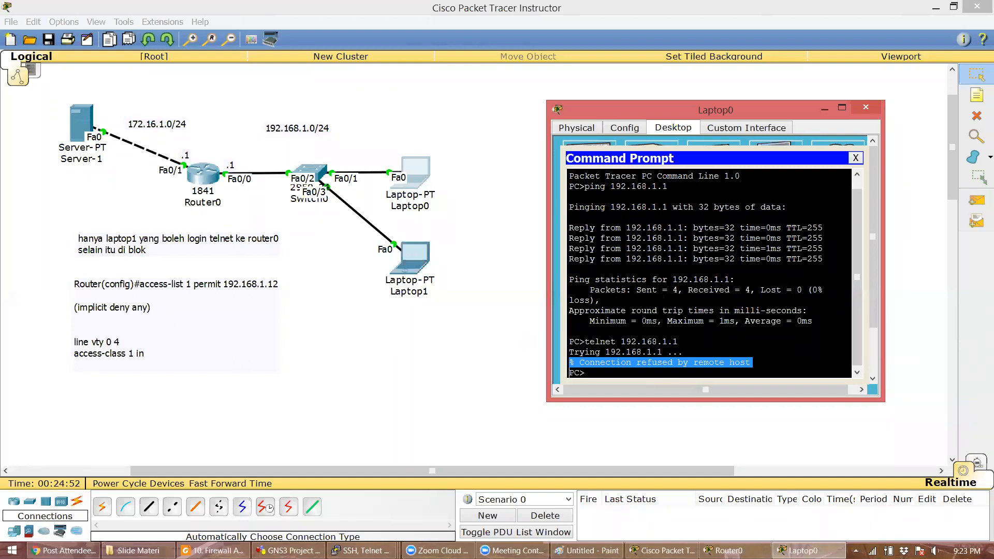
- Ping 192.168.1.1 from Laptop1's command prompt
{"action": "left_click", "coordinate": [483, 312]}
{"action": "left_click", "coordinate": [419, 266]}
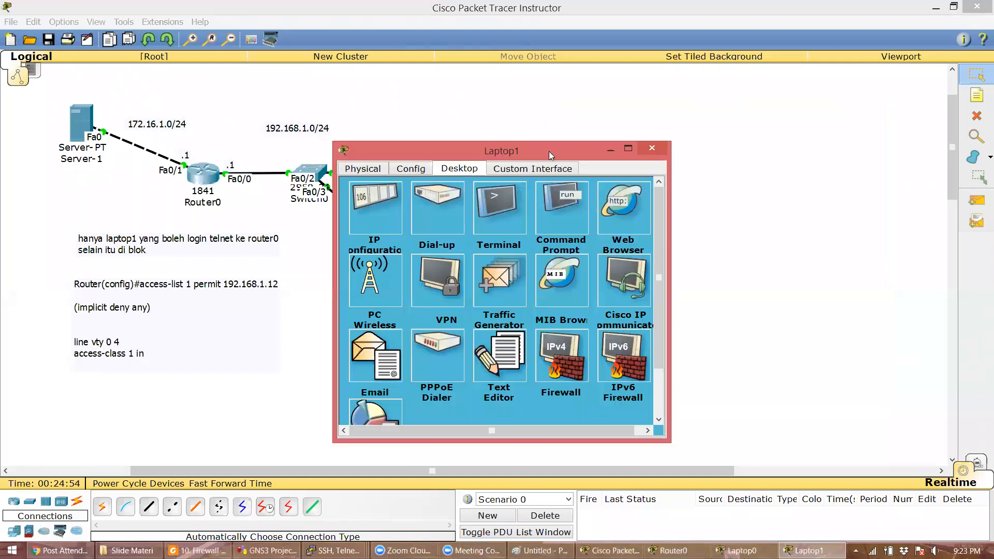
{"action": "left_click_drag", "start_coordinate": [579, 154], "coordinate": [839, 173]}
{"action": "left_click", "coordinate": [823, 214]}
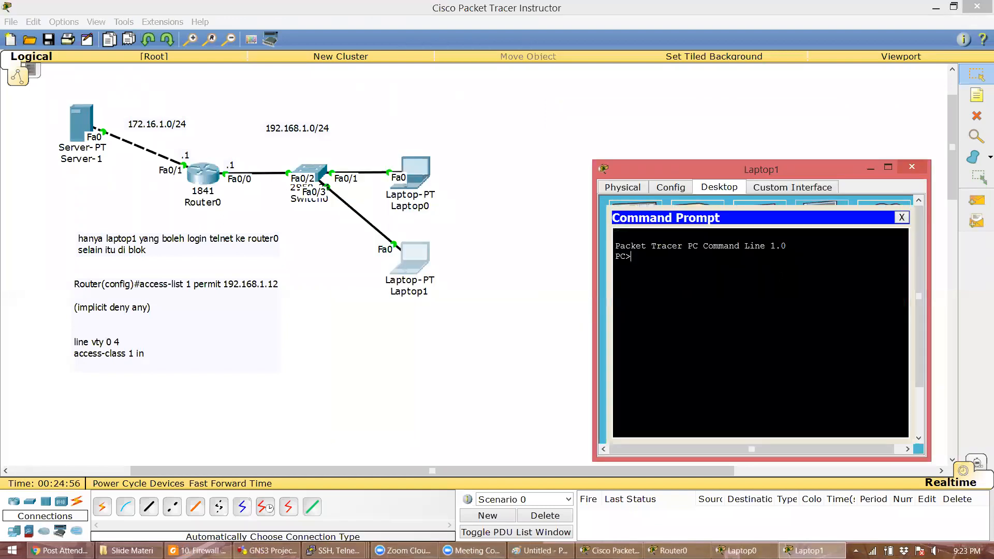
{"action": "type", "text": "ping 192.168.1.1"}
{"action": "key", "text": "Return"}
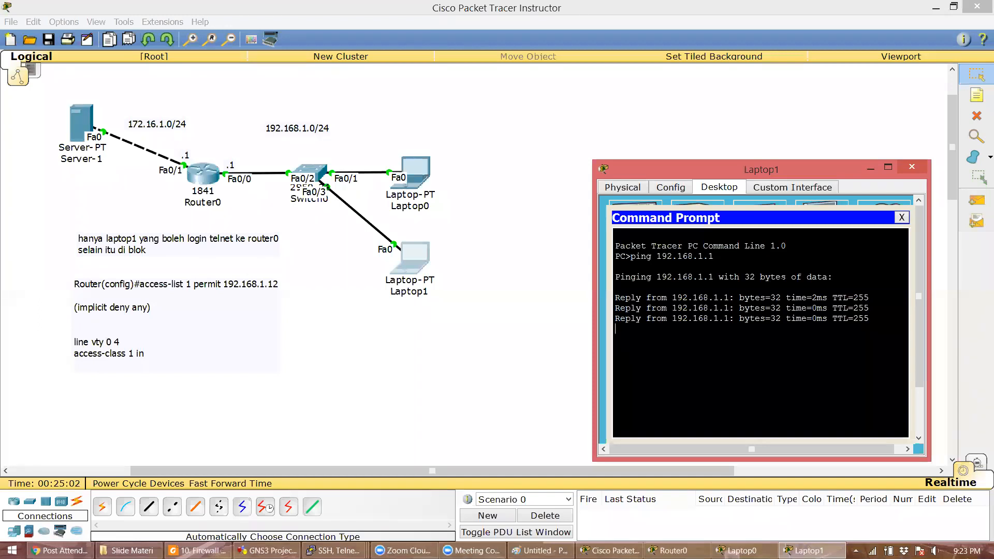
- Telnet from Laptop1 into 192.168.1.1 with the router password, then show the Firewall ACL slides
{"action": "type", "text": "telnet 192"}
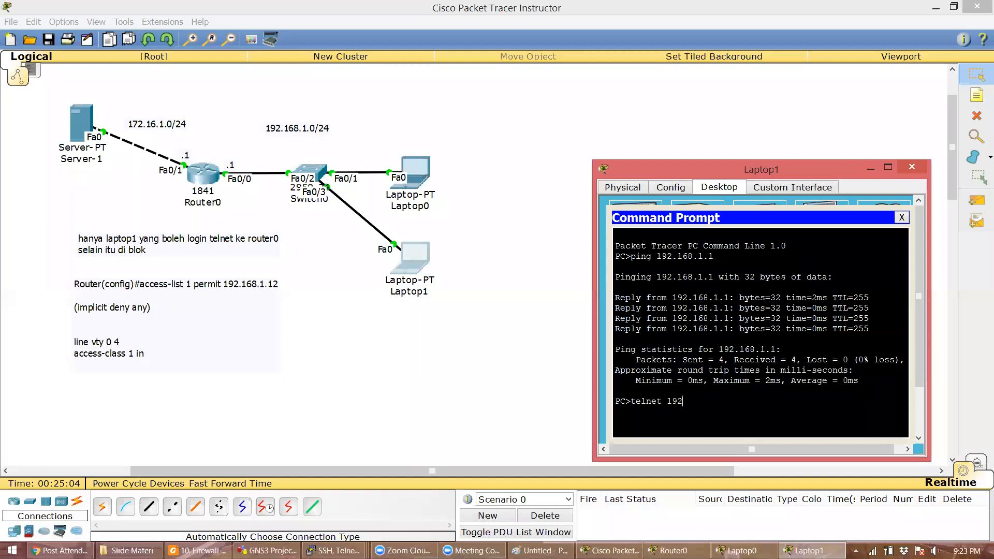
{"action": "type", "text": ".168.1.1"}
{"action": "key", "text": "Return"}
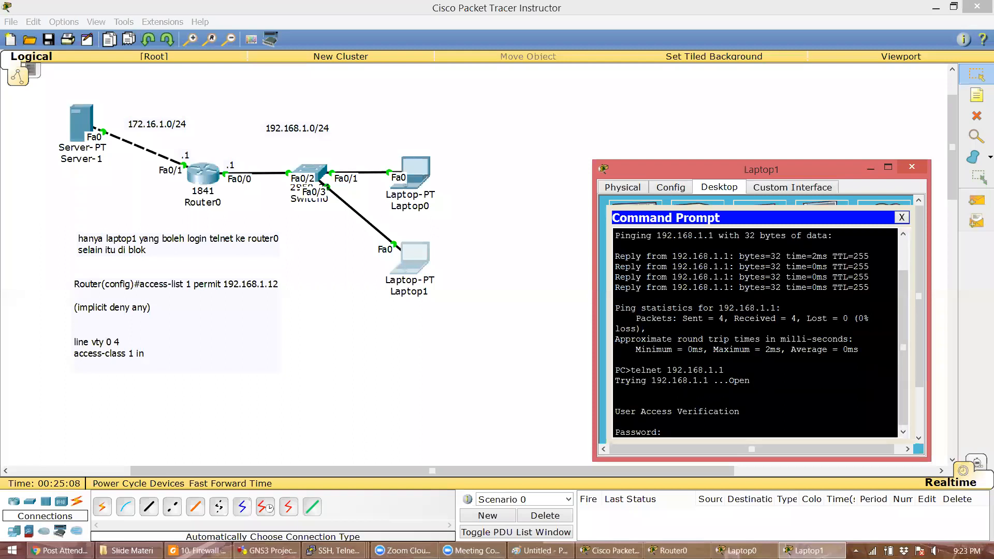
{"action": "key", "text": "Return"}
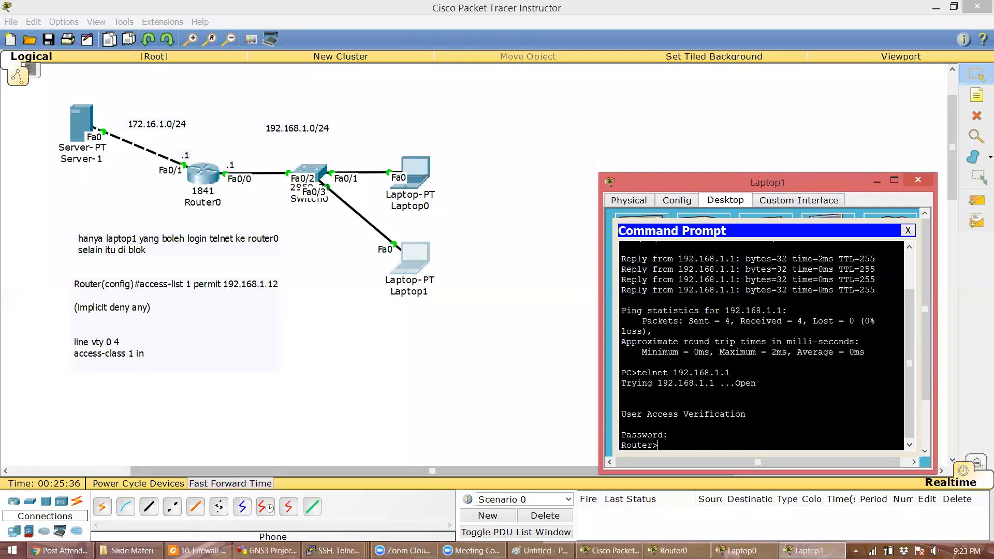
{"action": "key", "text": "alt+Tab"}
{"action": "scroll", "coordinate": [278, 348], "scroll_direction": "down", "scroll_amount": 1}
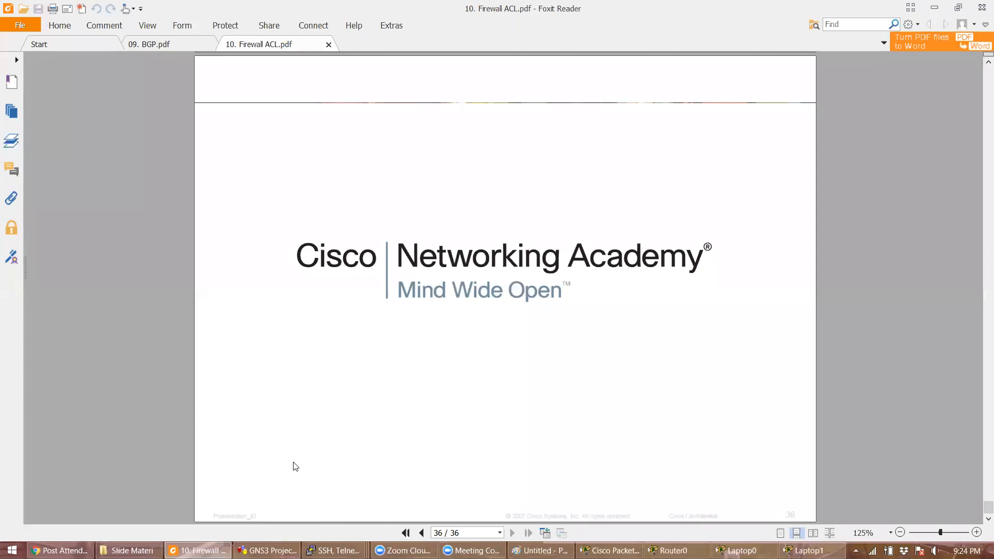
- Switch from Foxit Reader to the GNS3 project GNS3_vil07x
{"action": "left_click", "coordinate": [266, 551]}
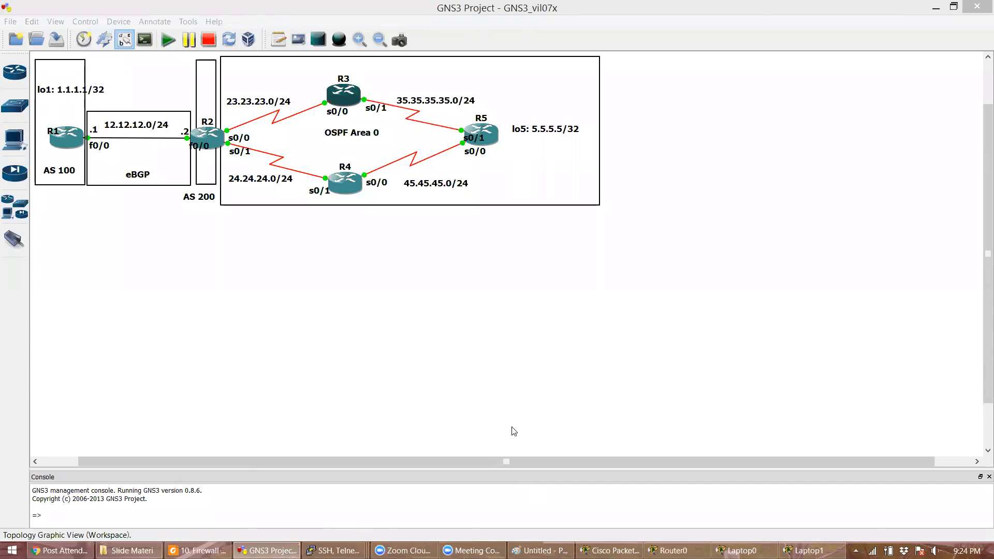
{"action": "left_click", "coordinate": [611, 550]}
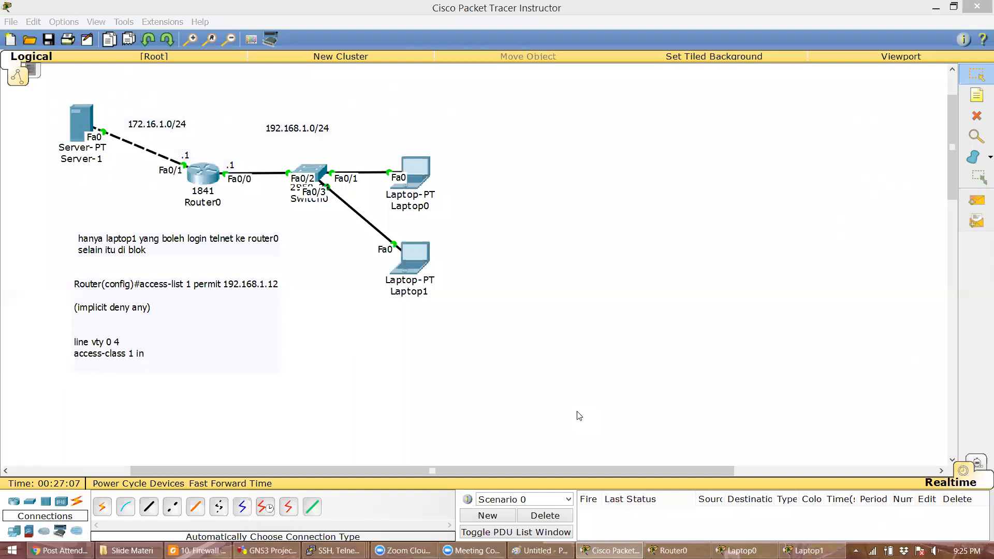
{"action": "key", "text": "alt+Tab"}
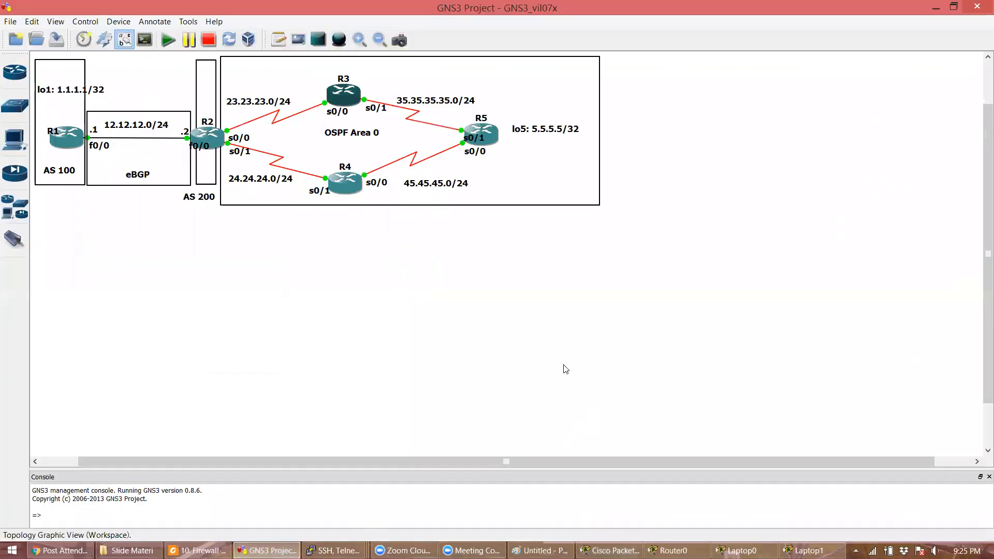
{"action": "scroll", "coordinate": [566, 369], "scroll_direction": "down", "scroll_amount": 1}
{"action": "mouse_move", "coordinate": [982, 541]}
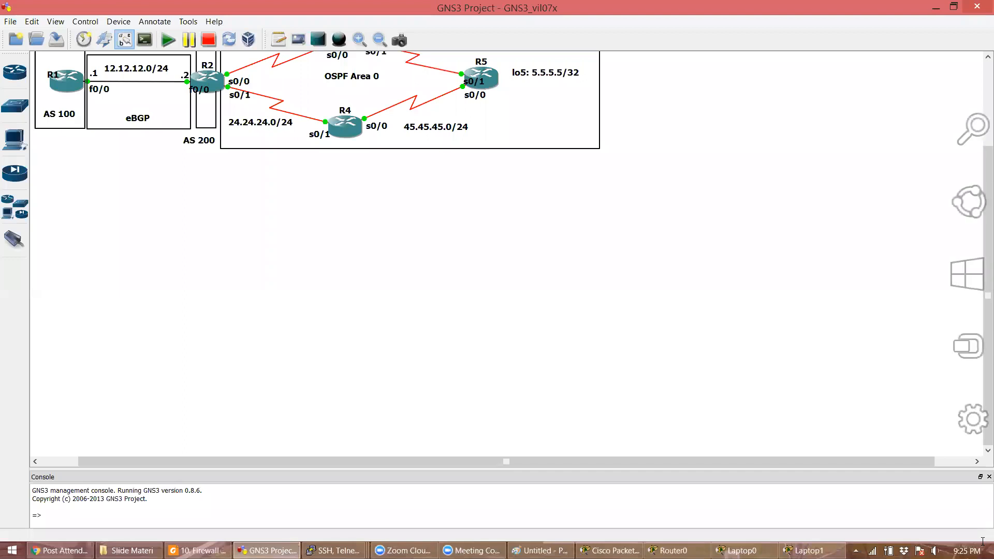
{"action": "scroll", "coordinate": [631, 426], "scroll_direction": "up", "scroll_amount": 1}
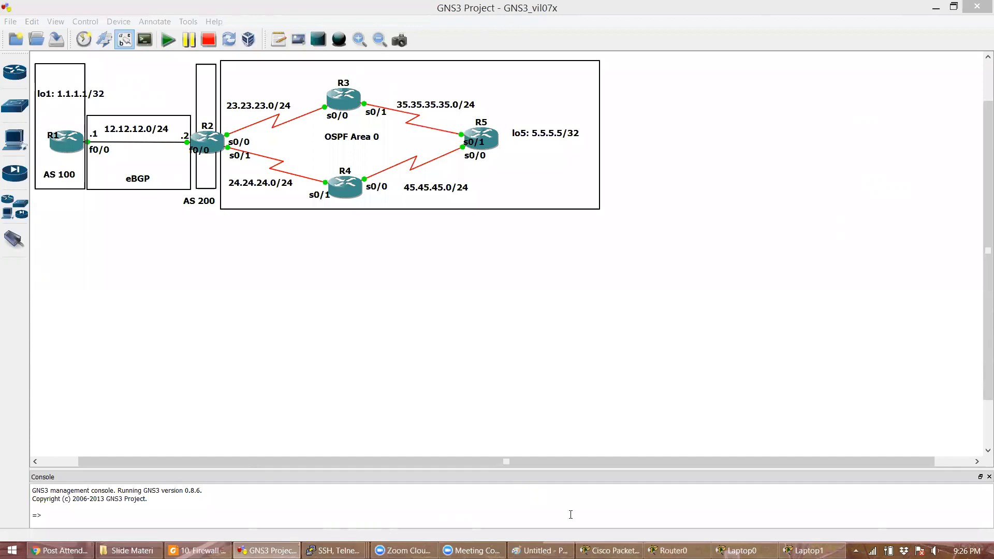
{"action": "left_click", "coordinate": [373, 300]}
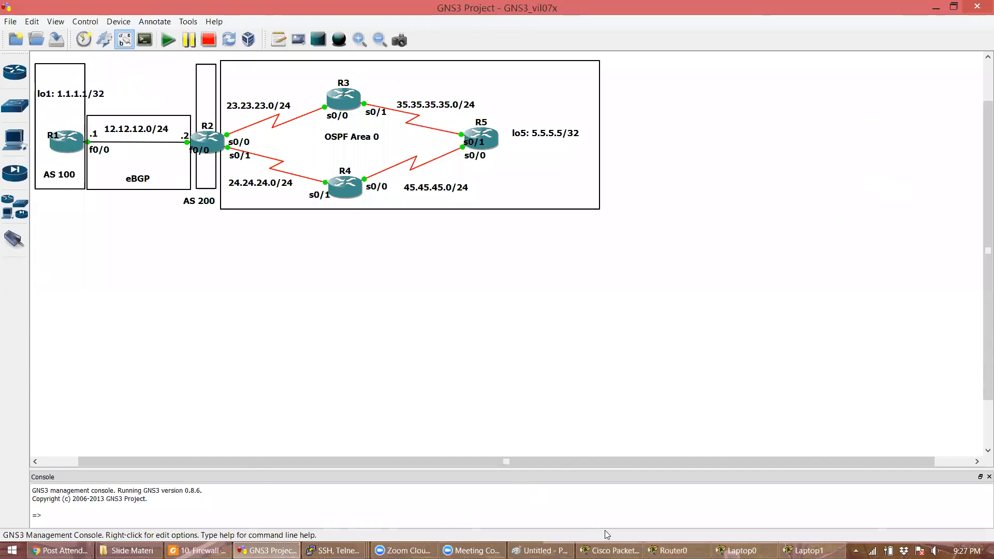
- Close Cisco Packet Tracer without saving changes
{"action": "left_click", "coordinate": [610, 550]}
{"action": "right_click", "coordinate": [611, 550]}
{"action": "left_click", "coordinate": [617, 523]}
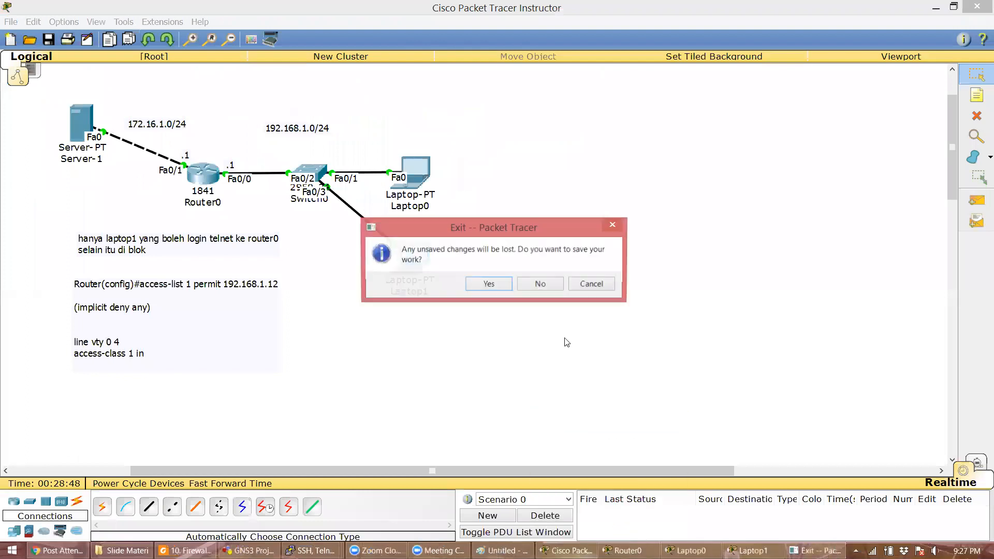
{"action": "left_click", "coordinate": [540, 284]}
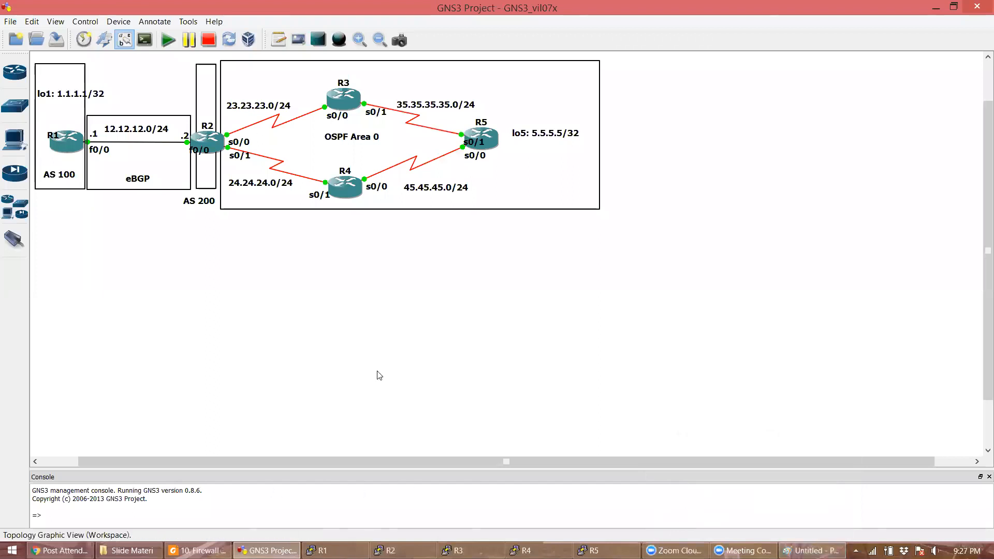
- Open the R1, R2, R3, R4 and R5 consoles
{"action": "left_click", "coordinate": [323, 550]}
{"action": "left_click", "coordinate": [391, 550]}
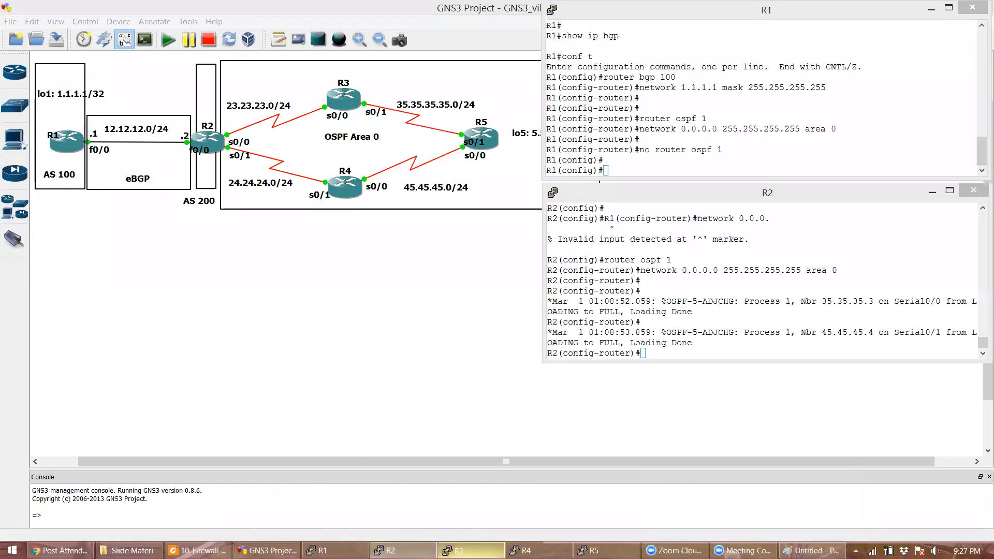
{"action": "left_click", "coordinate": [458, 550]}
{"action": "left_click", "coordinate": [526, 550]}
{"action": "left_click", "coordinate": [594, 551]}
{"action": "left_click", "coordinate": [418, 335]}
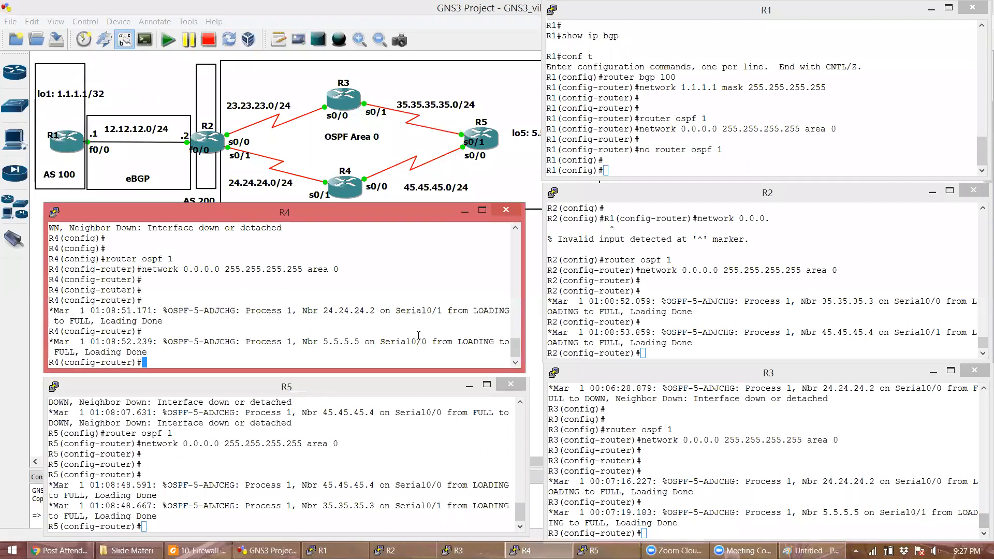
- Run 'do show ip route ospf' on R2
{"action": "left_click", "coordinate": [670, 295]}
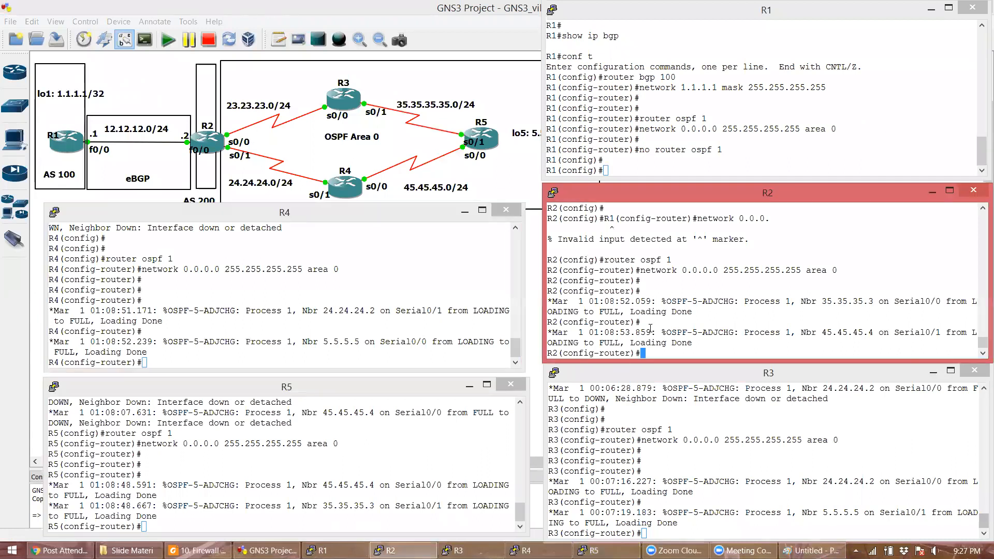
{"action": "key", "text": "Return"}
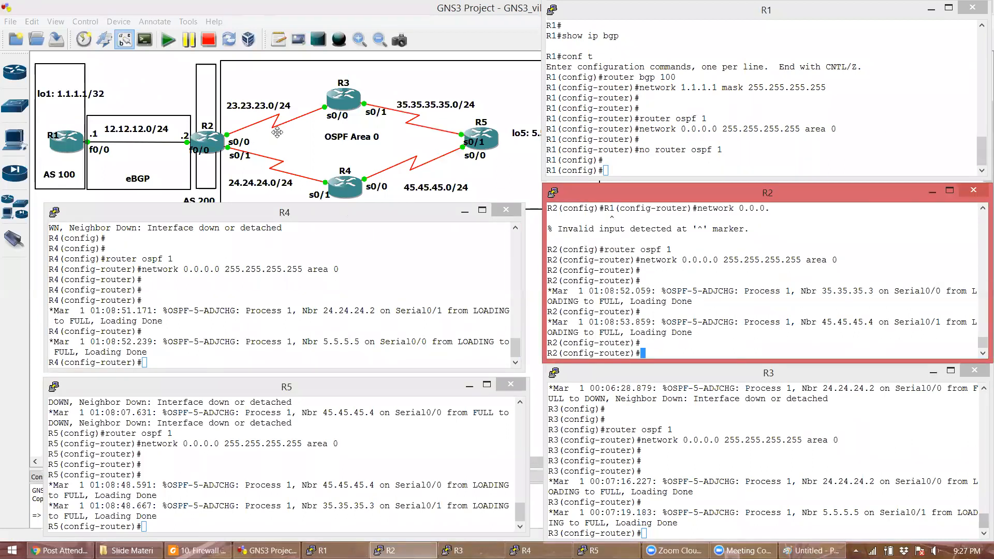
{"action": "type", "text": "do show ip route ospf"}
{"action": "key", "text": "Return"}
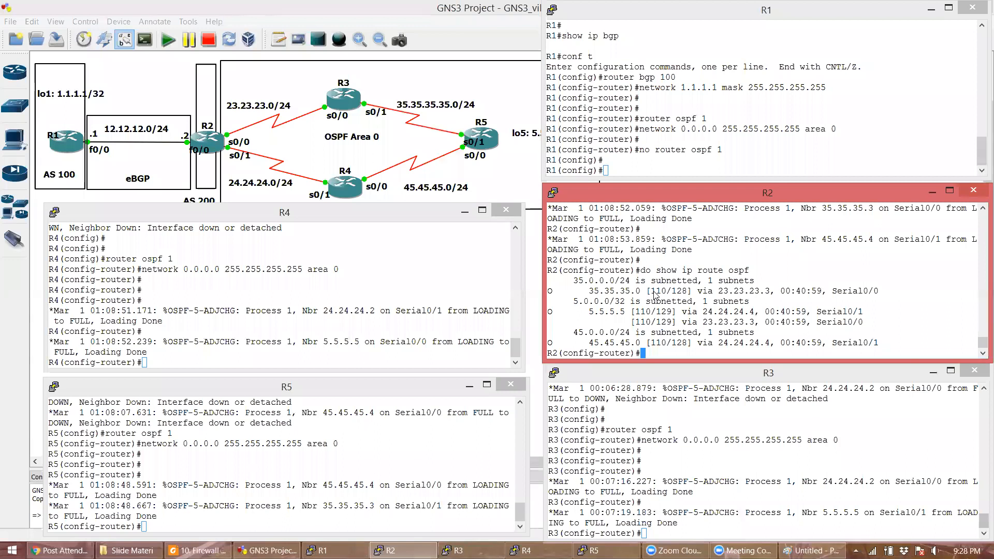
- Refocus R2's console and add fresh prompt lines below its OSPF route table
{"action": "left_click", "coordinate": [269, 149]}
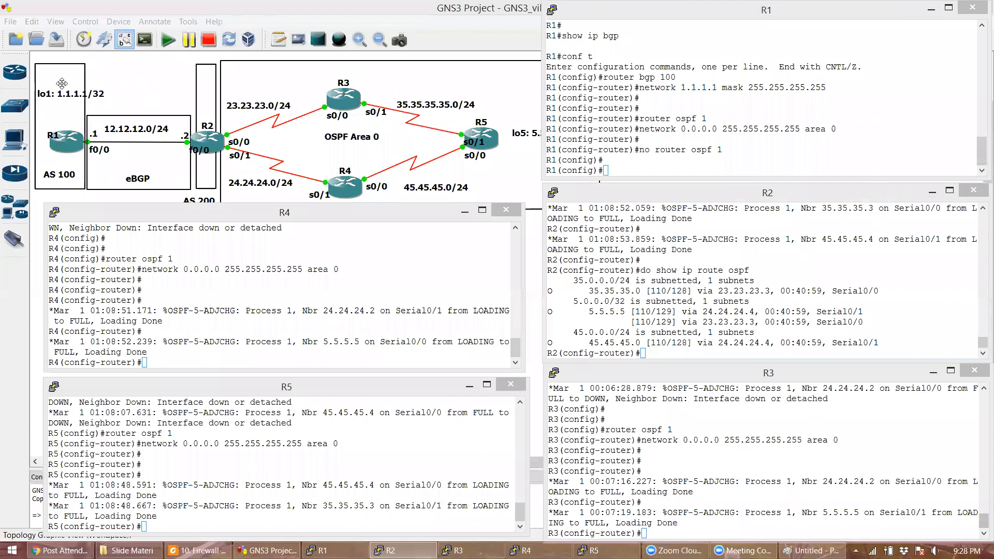
{"action": "left_click", "coordinate": [635, 311]}
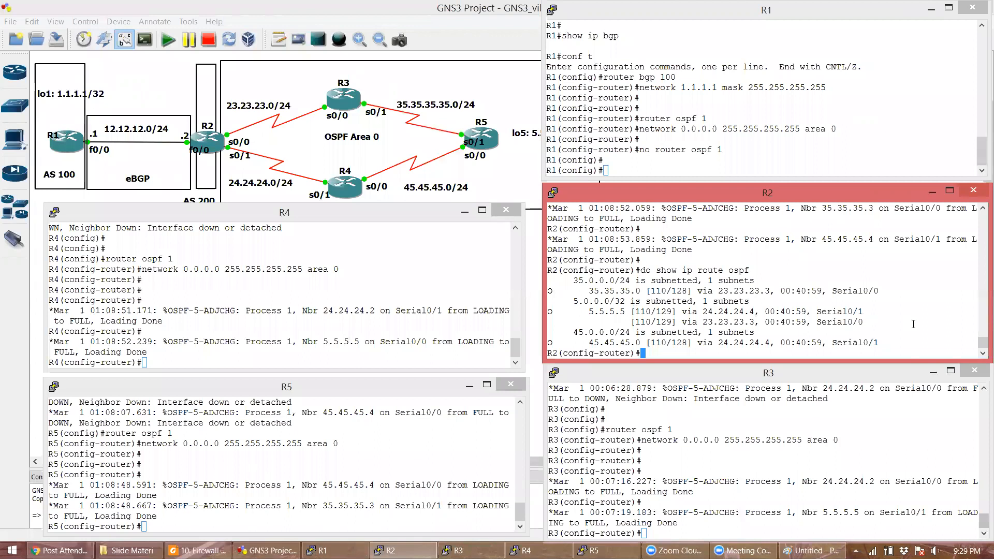
{"action": "key", "text": "Return"}
{"action": "key", "text": "Return"}
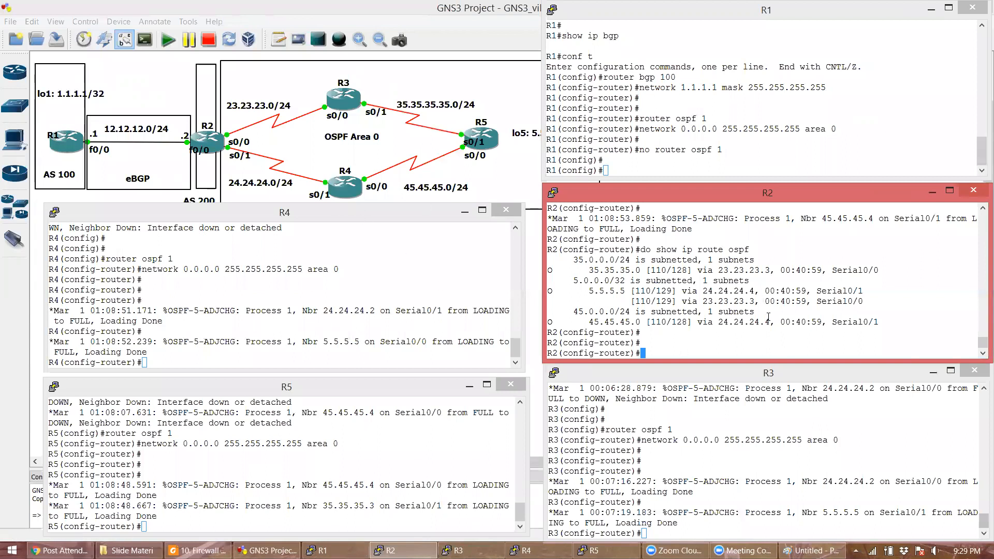
- Add access-list 1 permit entries for 23.23.23.0, 24.24.24.0 and 35.35.35.0 with wildcard 0.0.0.255
{"action": "type", "text": "access-list 1 permit 23.23"}
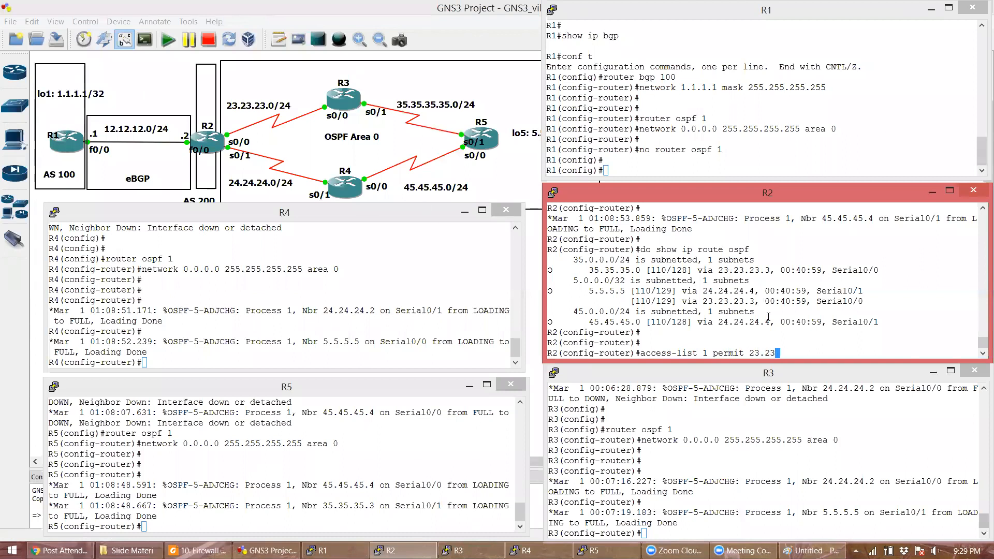
{"action": "type", "text": ".23.0 0.0.0.255"}
{"action": "key", "text": "Return"}
{"action": "type", "text": "acce"}
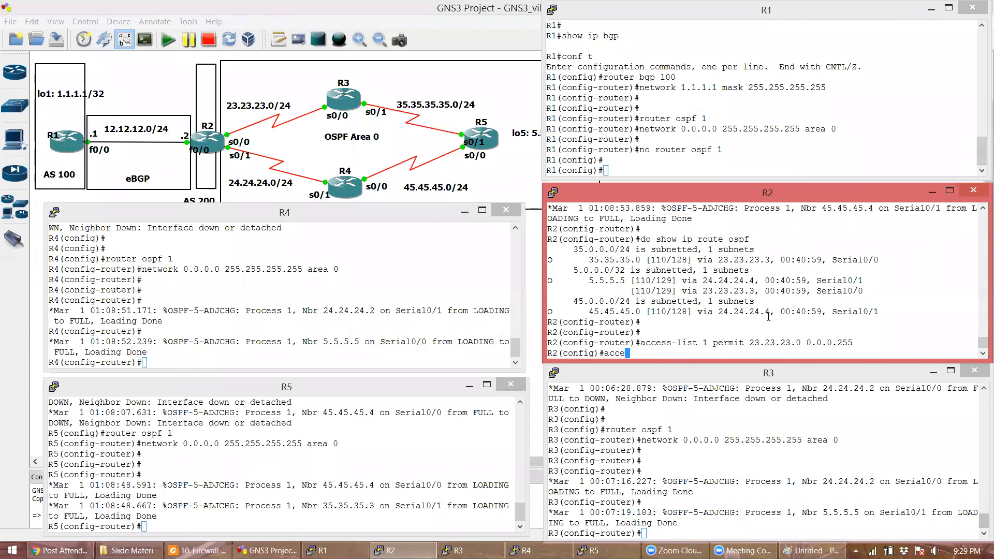
{"action": "type", "text": "ss-list permit 24.24.24.0 0.0.0.255"}
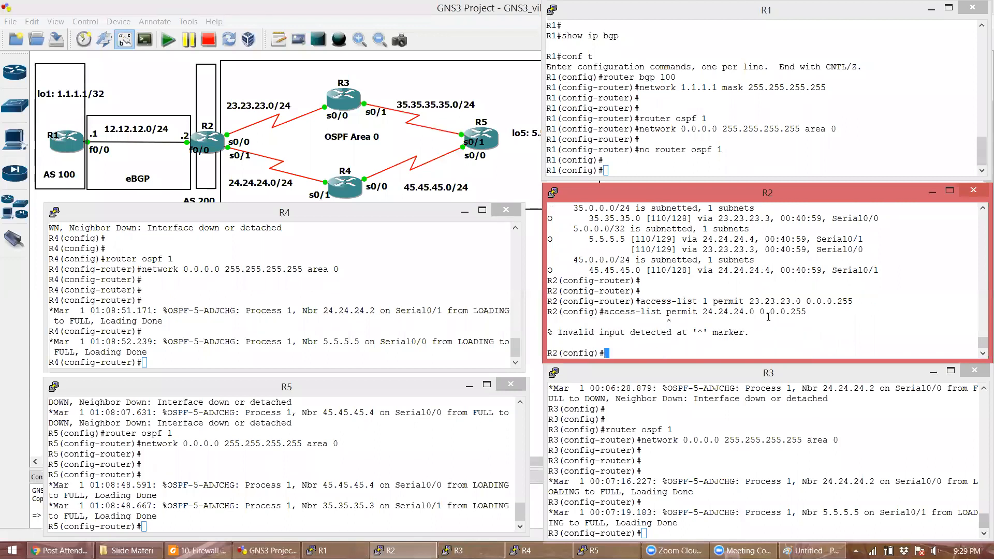
{"action": "key", "text": "Up"}
{"action": "key", "text": "Left"}
{"action": "key", "text": "Left"}
{"action": "key", "text": "Left"}
{"action": "key", "text": "Left"}
{"action": "key", "text": "Left"}
{"action": "key", "text": "Left"}
{"action": "key", "text": "Left"}
{"action": "key", "text": "Left"}
{"action": "key", "text": "Left"}
{"action": "key", "text": "Left"}
{"action": "key", "text": "Left"}
{"action": "key", "text": "Left"}
{"action": "key", "text": "Left"}
{"action": "key", "text": "Left"}
{"action": "key", "text": "Left"}
{"action": "key", "text": "Left"}
{"action": "key", "text": "Left"}
{"action": "key", "text": "Left"}
{"action": "key", "text": "Left"}
{"action": "key", "text": "Left"}
{"action": "type", "text": "1"}
{"action": "key", "text": "Return"}
{"action": "type", "text": "access-list 1 permit "}
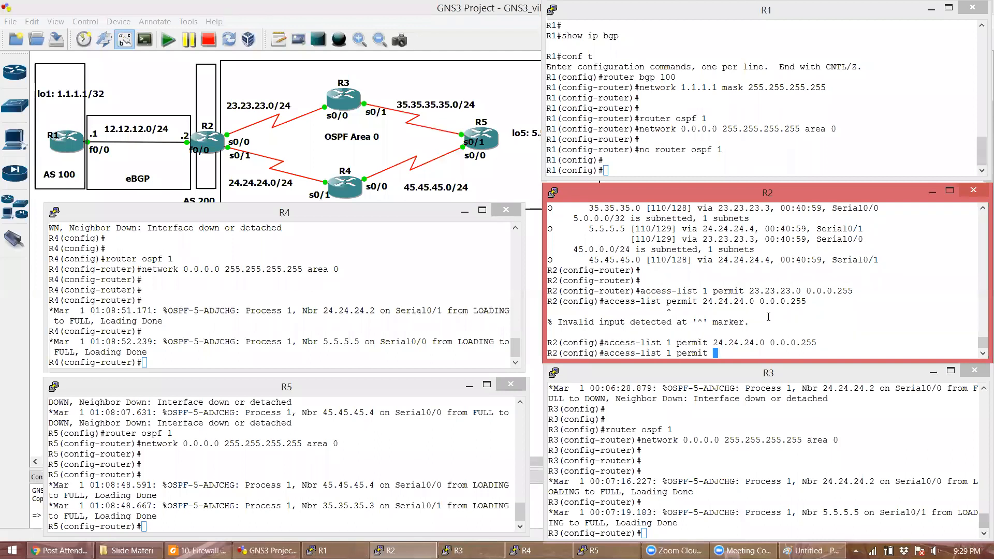
{"action": "type", "text": "35.35.35.0 0.0.0.255"}
{"action": "key", "text": "Return"}
{"action": "key", "text": "Return"}
- Add the 45.45.45.0 0.0.0.255 and host 5.5.5.5 entries, then display the access-list configuration
{"action": "type", "text": "access-list 1 pe"}
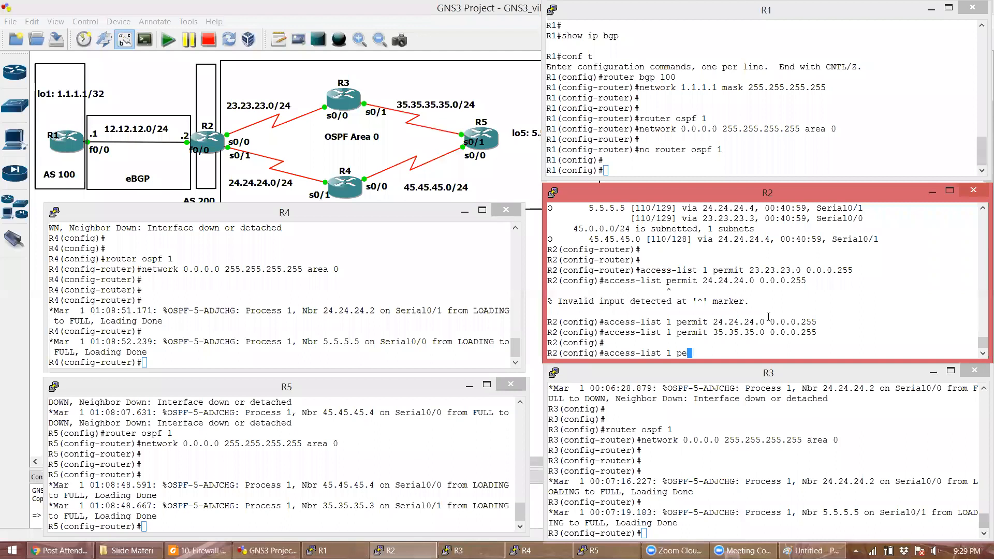
{"action": "type", "text": "rmit 45.45.45.0 0.0.0.0"}
{"action": "key", "text": "BackSpace"}
{"action": "type", "text": "255"}
{"action": "key", "text": "Return"}
{"action": "type", "text": "acess-"}
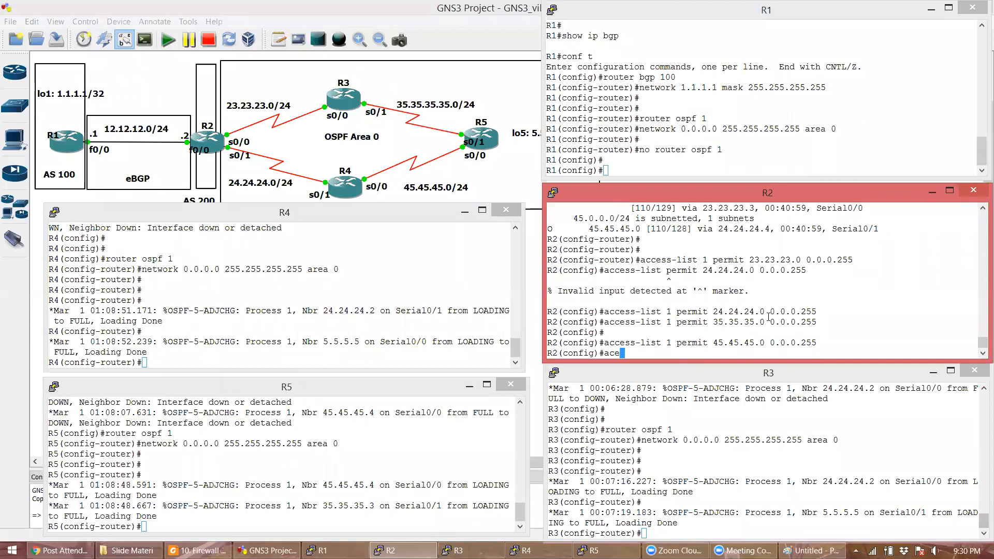
{"action": "key", "text": "BackSpace"}
{"action": "key", "text": "BackSpace"}
{"action": "key", "text": "BackSpace"}
{"action": "key", "text": "BackSpace"}
{"action": "key", "text": "BackSpace"}
{"action": "type", "text": "ccess-"}
{"action": "type", "text": "list 1 permit "}
{"action": "type", "text": "6"}
{"action": "key", "text": "BackSpace"}
{"action": "type", "text": "5.5.5.5 0.0.0.0"}
{"action": "key", "text": "Return"}
{"action": "key", "text": "Return"}
{"action": "type", "text": "do show "}
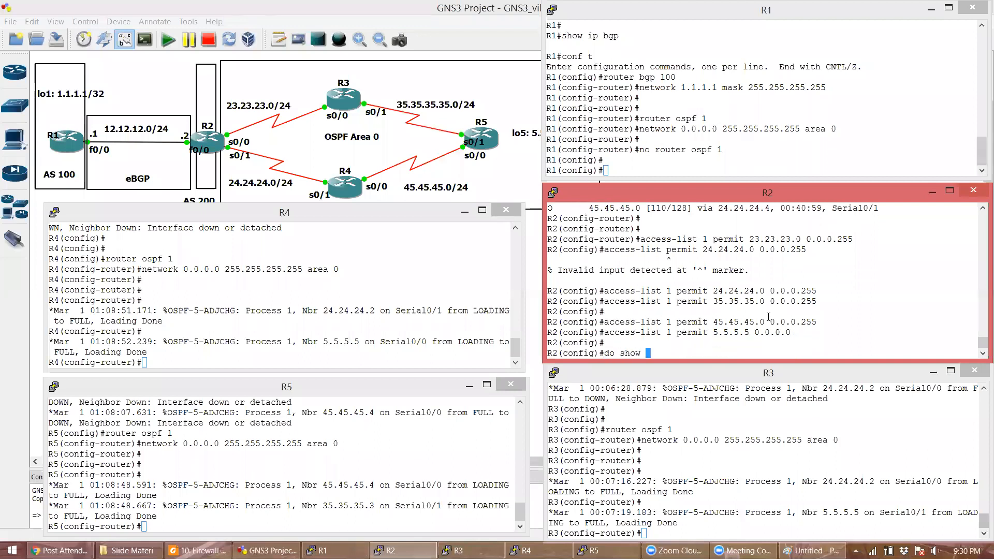
{"action": "type", "text": "run | s access-list"}
{"action": "key", "text": "Return"}
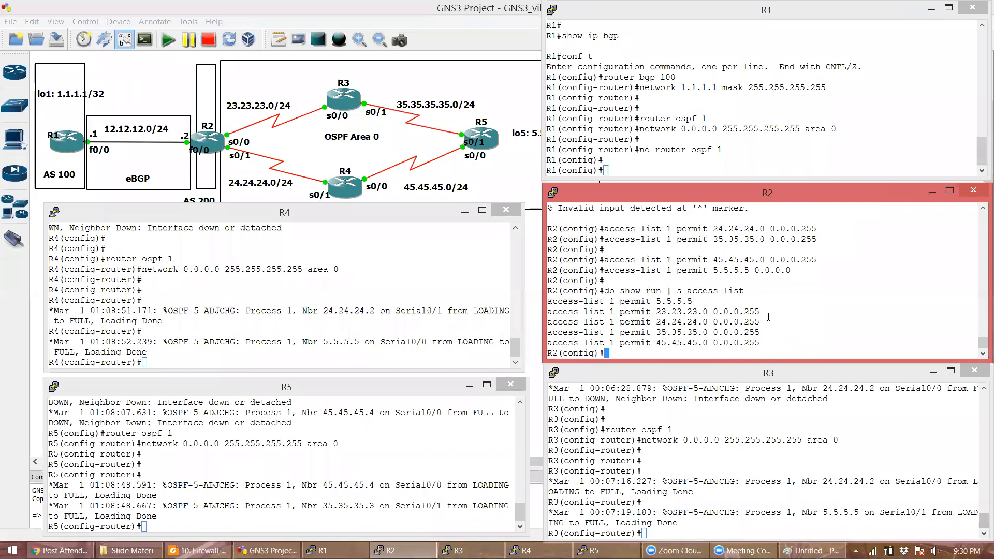
- Set ip nat inside on R2's serial interfaces s0/0 and s0/1
{"action": "key", "text": "Return"}
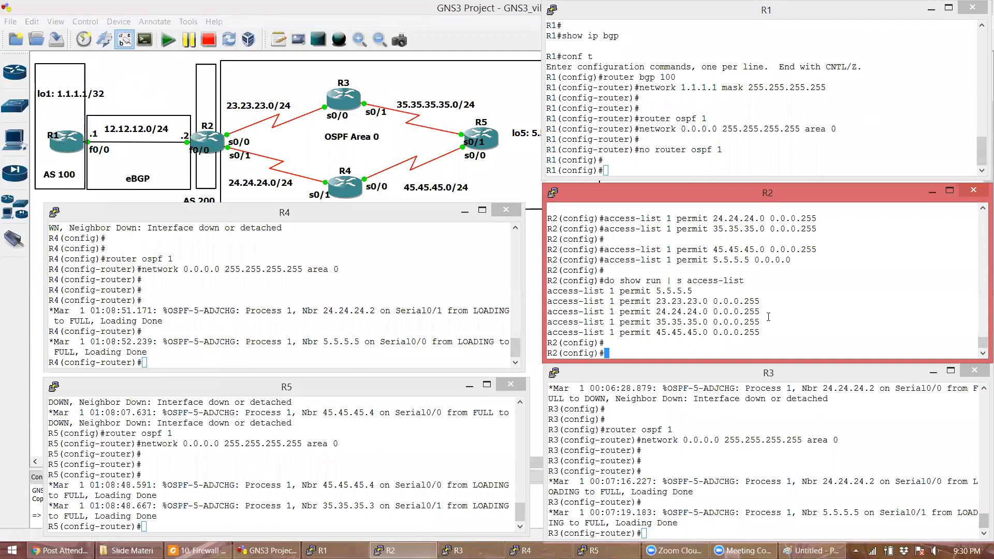
{"action": "type", "text": "int s0/0"}
{"action": "key", "text": "Return"}
{"action": "type", "text": "ip nat i"}
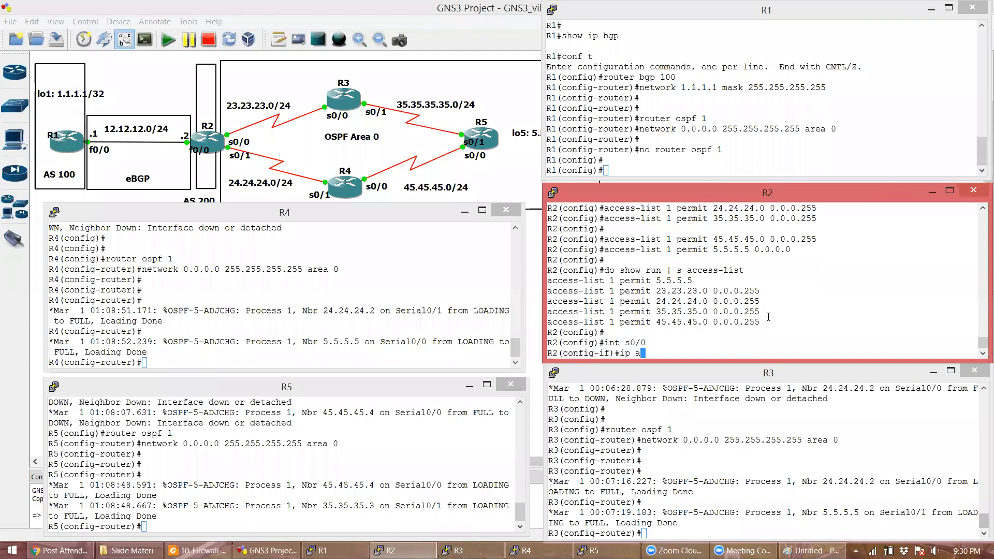
{"action": "type", "text": "nside"}
{"action": "key", "text": "Return"}
{"action": "type", "text": "int"}
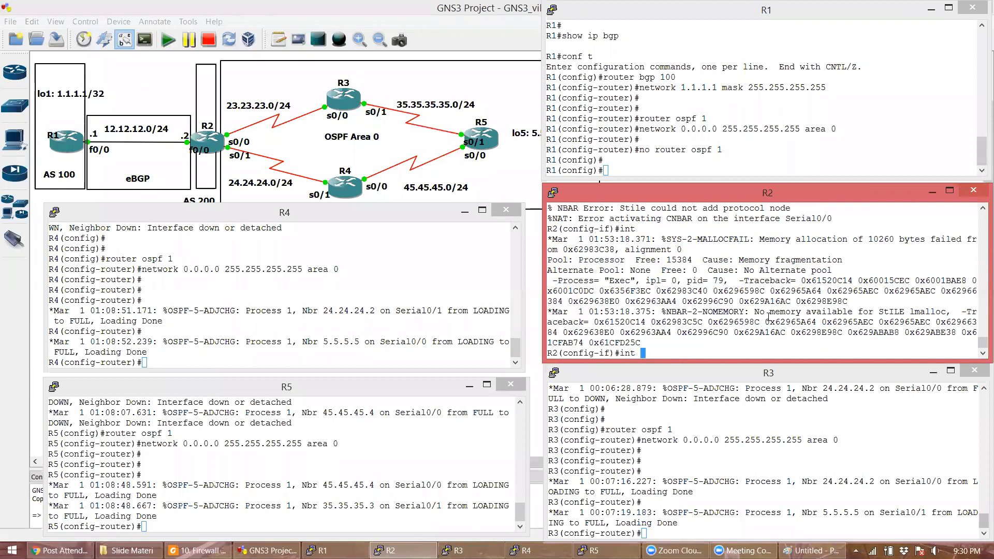
{"action": "type", "text": " s0/1"}
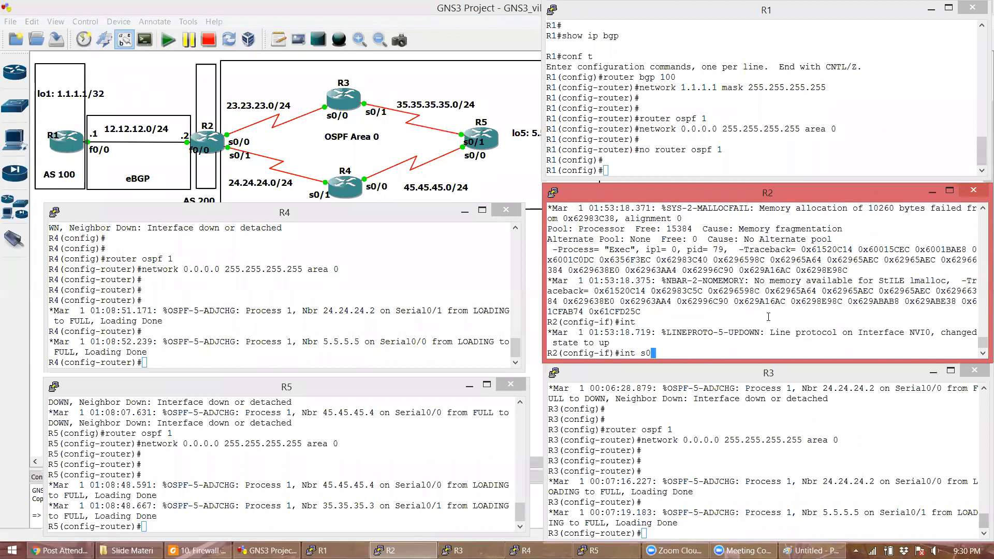
{"action": "key", "text": "Return"}
{"action": "type", "text": "ip ant"}
{"action": "key", "text": "BackSpace"}
{"action": "key", "text": "BackSpace"}
{"action": "key", "text": "BackSpace"}
{"action": "type", "text": "nat inside"}
{"action": "key", "text": "Return"}
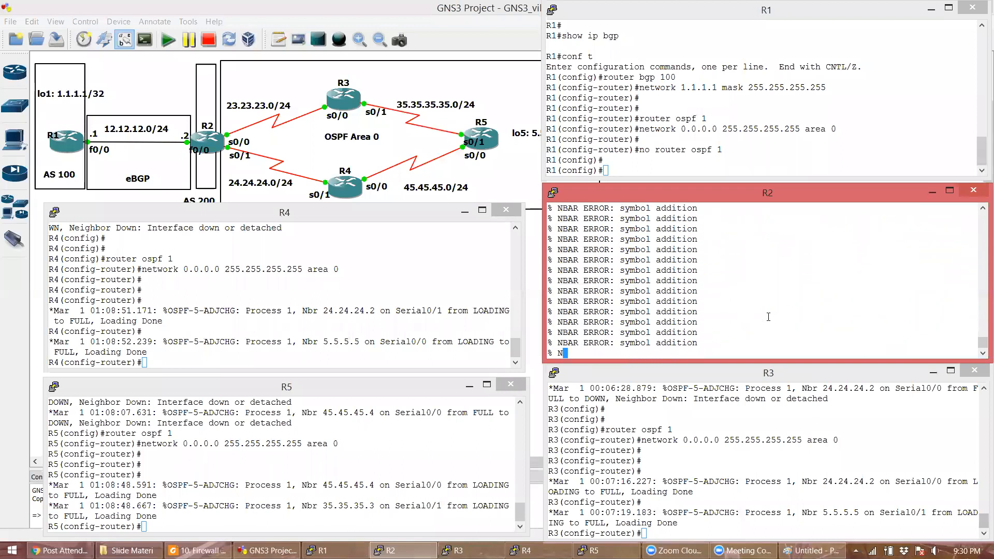
- Set ip nat outside on FastEthernet0/0
{"action": "type", "text": "int "}
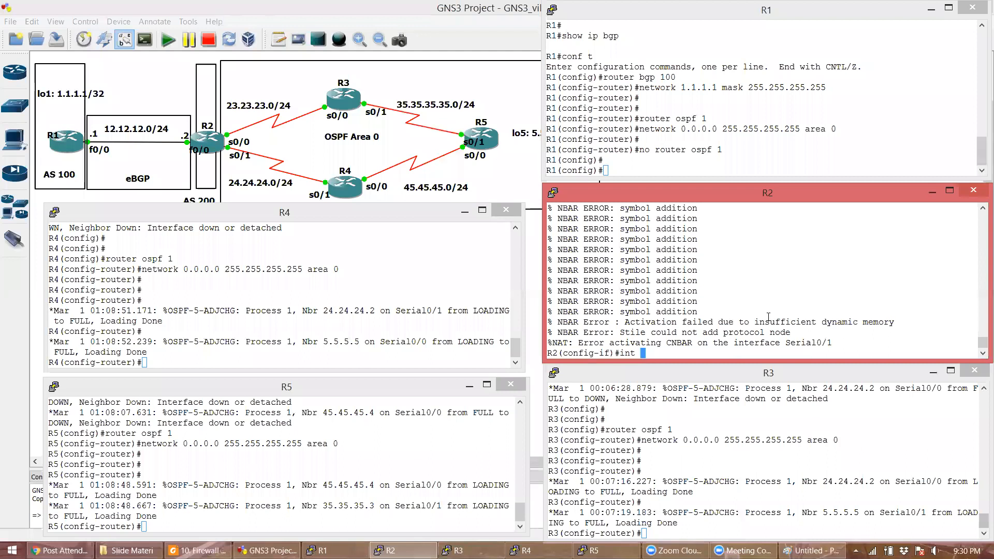
{"action": "type", "text": "f0/0"}
{"action": "key", "text": "Return"}
{"action": "type", "text": "ip nat "}
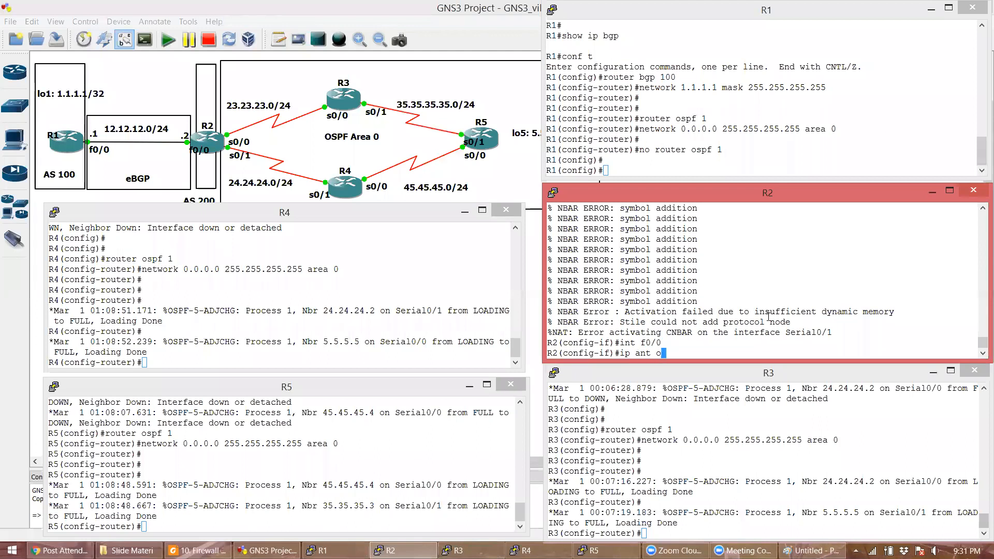
{"action": "type", "text": "outside"}
{"action": "key", "text": "Return"}
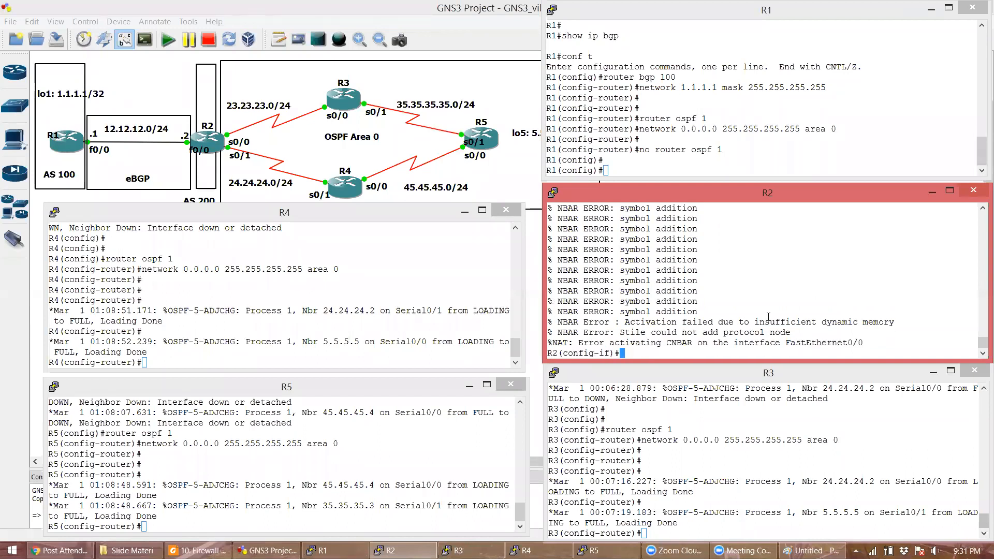
- Exit to the R2# prompt with end and try sh run / show run, which return only empty prompts
{"action": "type", "text": "do sh run"}
{"action": "key", "text": "Return"}
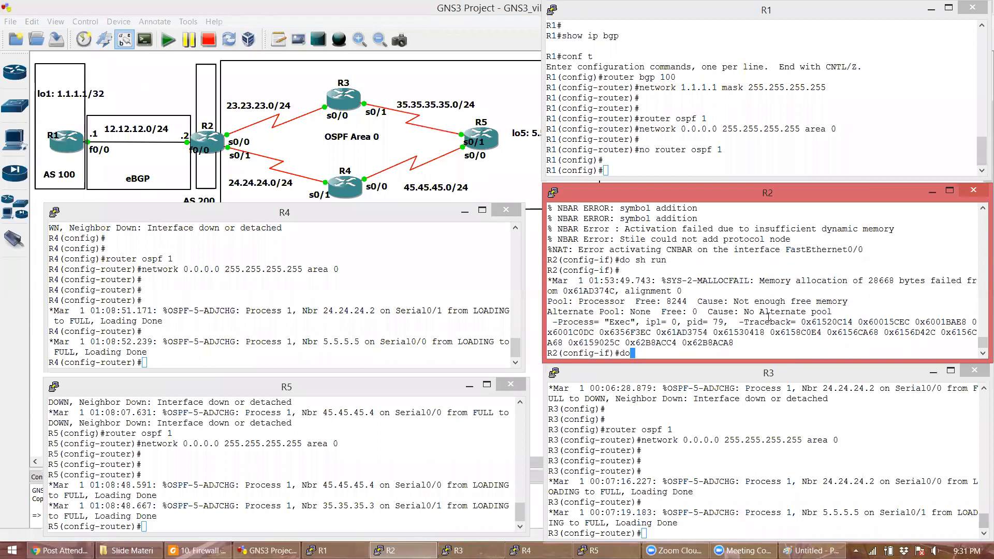
{"action": "type", "text": "do"}
{"action": "key", "text": "Return"}
{"action": "type", "text": "end"}
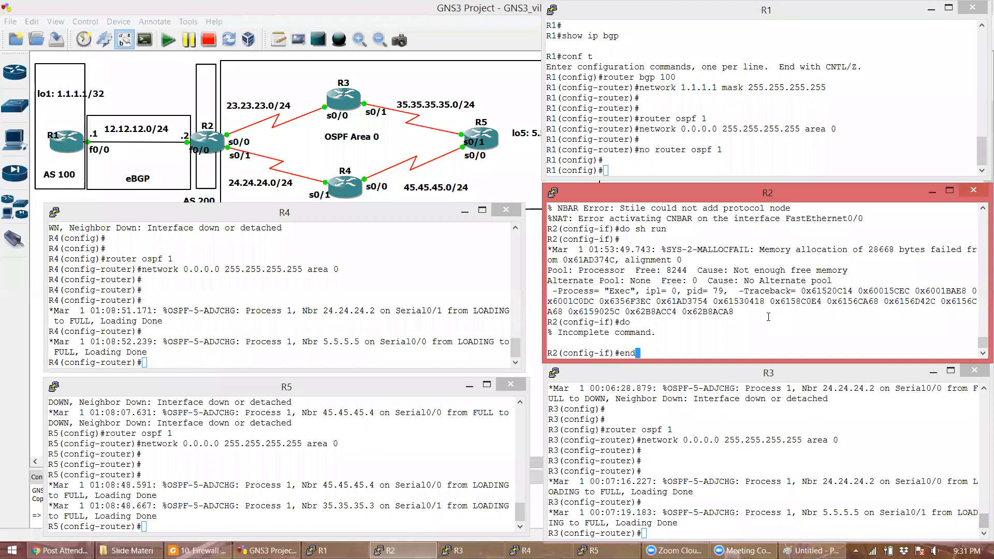
{"action": "key", "text": "Return"}
{"action": "type", "text": "sh run"}
{"action": "key", "text": "Return"}
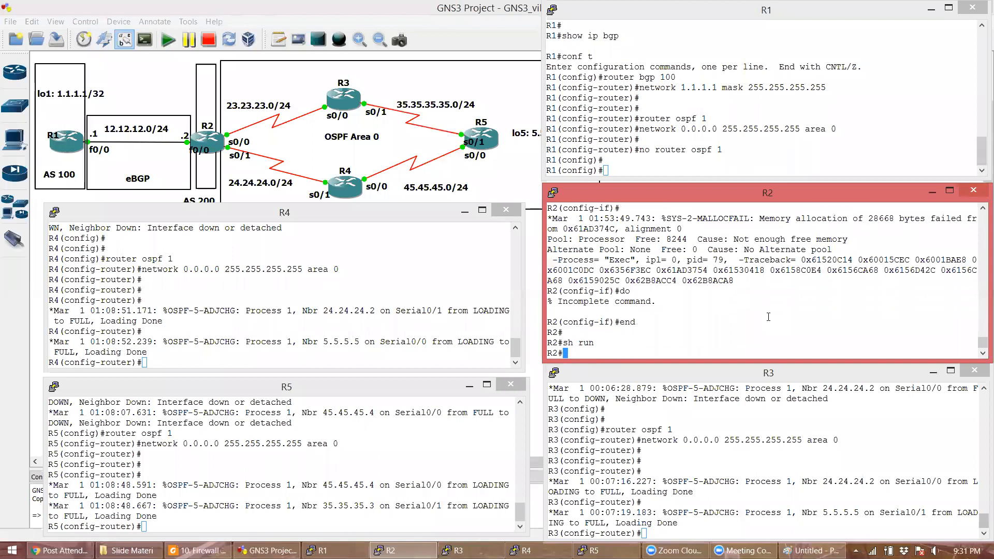
{"action": "type", "text": "show run"}
{"action": "key", "text": "Return"}
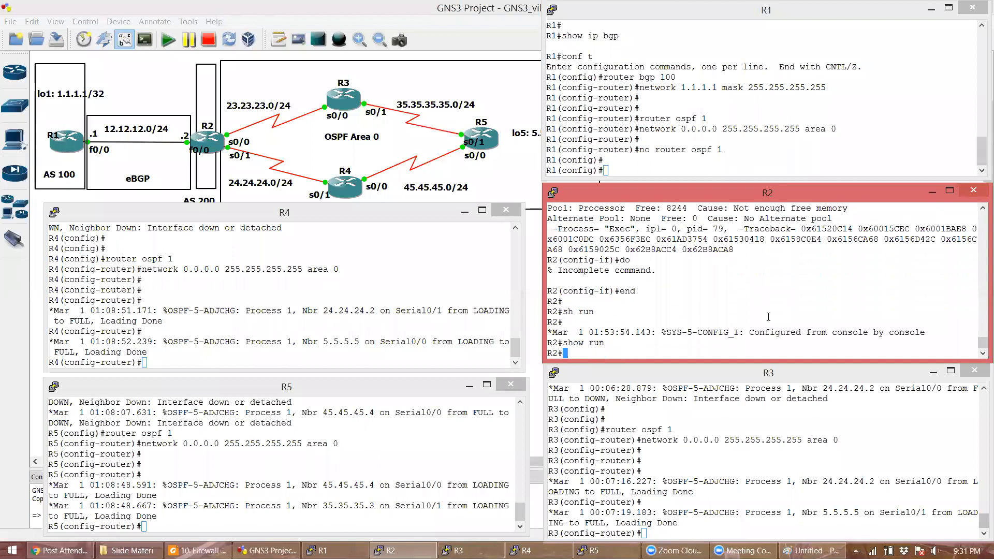
{"action": "key", "text": "Return"}
{"action": "key", "text": "Return"}
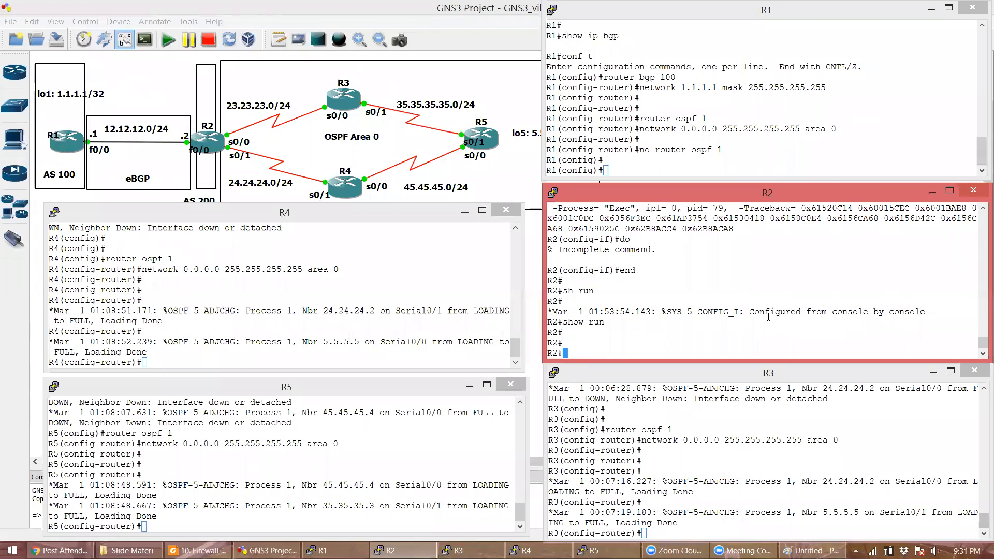
- Run show ip interface brief, show run and show access-list to check list 1's five entries
{"action": "type", "text": "show ip interface brief"}
{"action": "key", "text": "Return"}
{"action": "type", "text": "show run"}
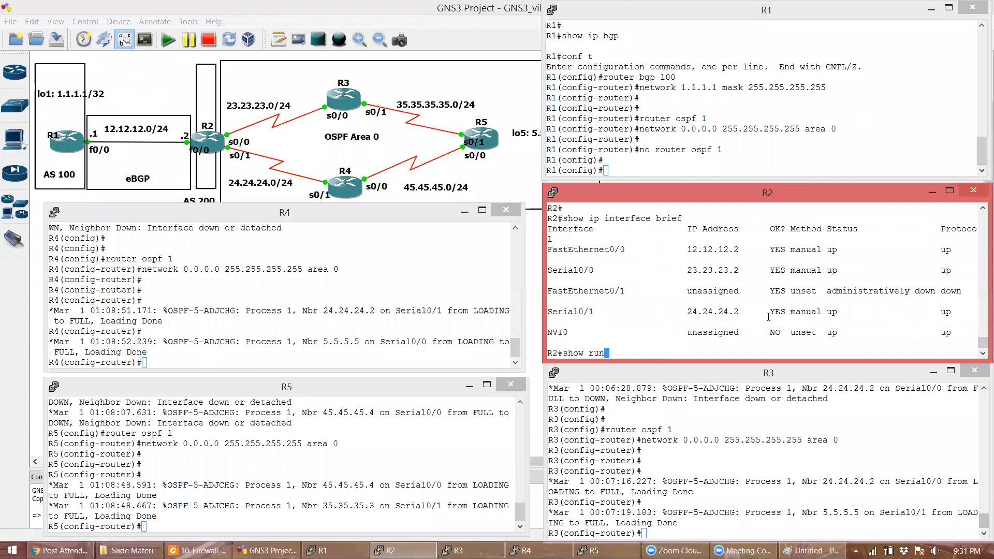
{"action": "key", "text": "Return"}
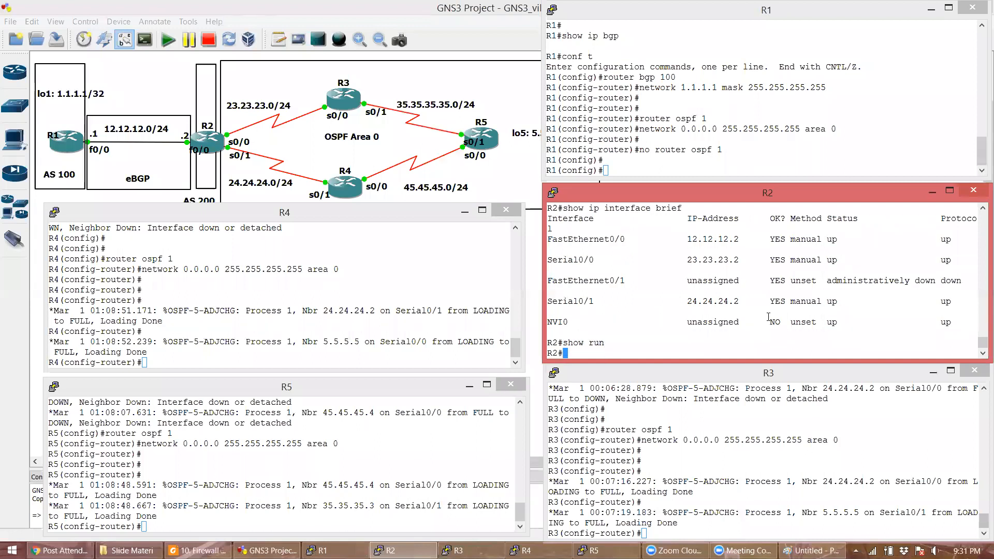
{"action": "type", "text": "show access-list"}
{"action": "key", "text": "Return"}
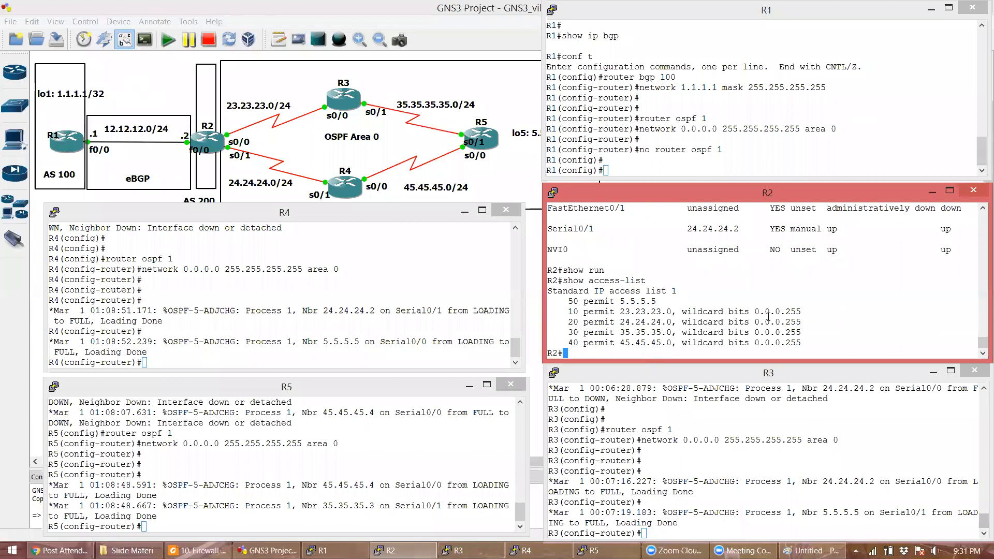
{"action": "key", "text": "Return"}
- In global config, enter ip nat inside source list 1 int f0/0 overload
{"action": "type", "text": "conf t"}
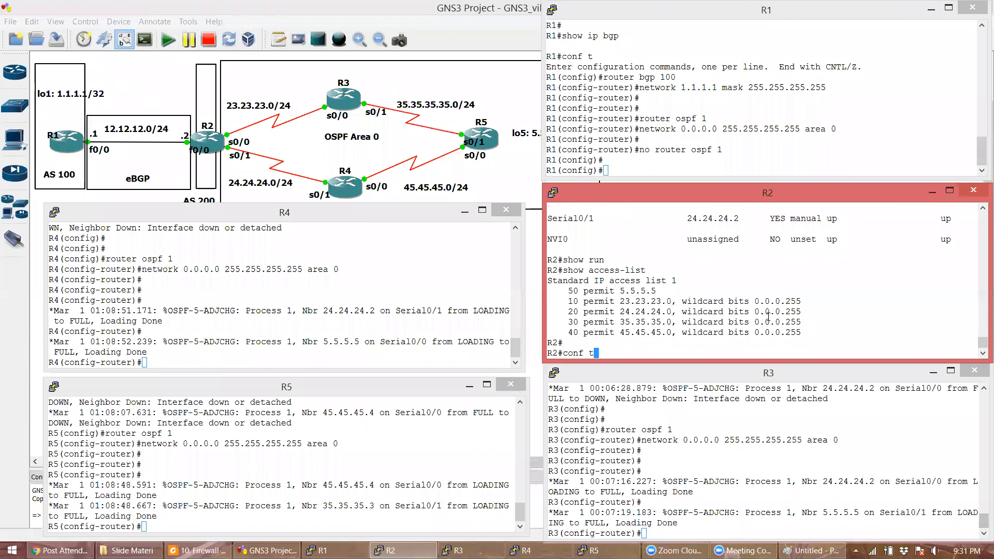
{"action": "key", "text": "Return"}
{"action": "type", "text": "ip nat "}
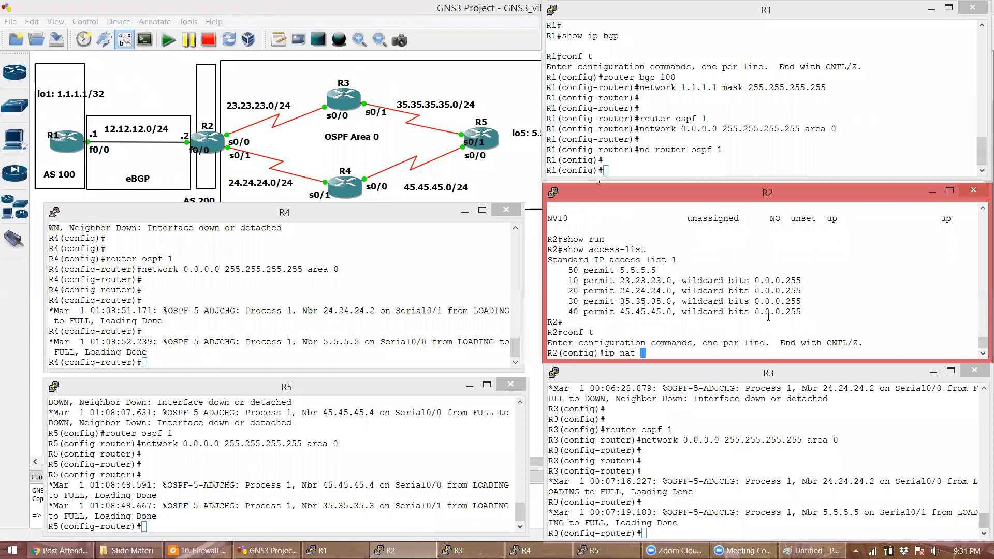
{"action": "type", "text": "inside source list 1 int f0/0 overload"}
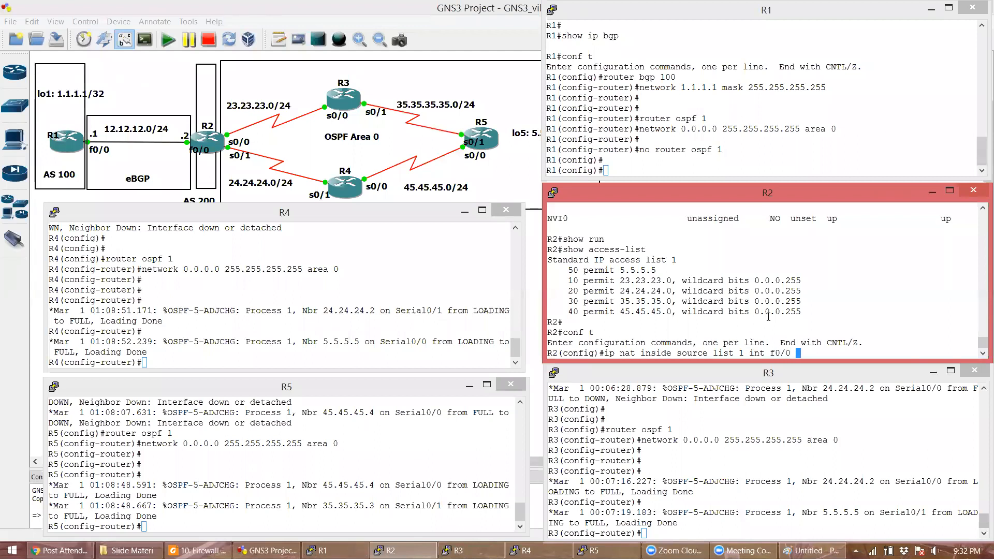
{"action": "key", "text": "Return"}
{"action": "key", "text": "Return"}
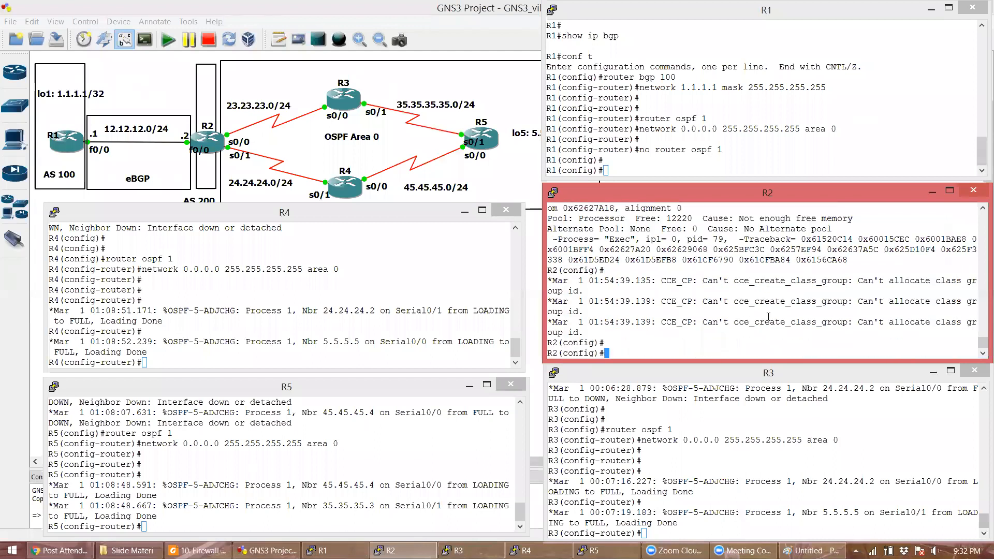
- Enter default-information originate under R2's router ospf 1 and check R3's routing table
{"action": "type", "text": "router ospf 1"}
{"action": "key", "text": "Return"}
{"action": "type", "text": "default-information originate"}
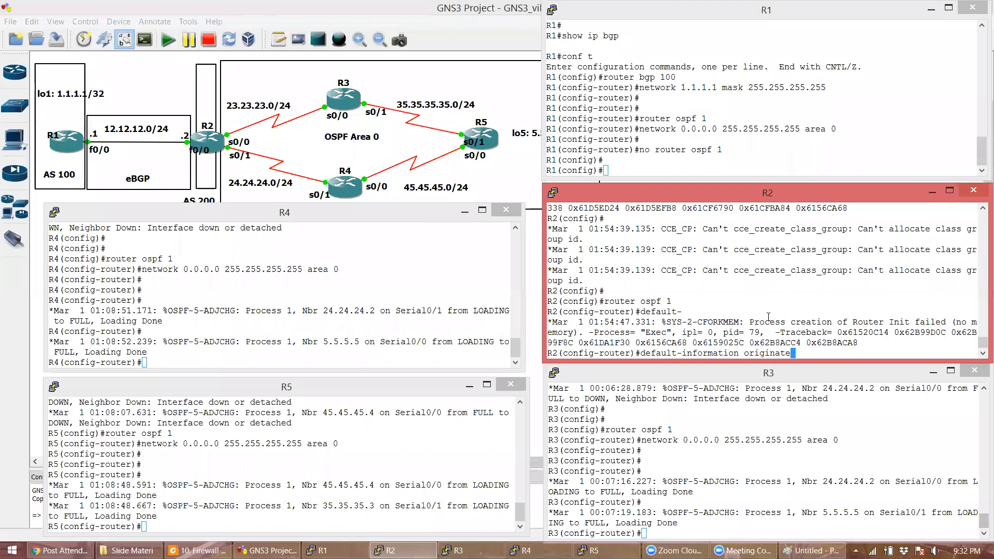
{"action": "type", "text": " always"}
{"action": "key", "text": "BackSpace"}
{"action": "key", "text": "BackSpace"}
{"action": "key", "text": "BackSpace"}
{"action": "key", "text": "BackSpace"}
{"action": "key", "text": "BackSpace"}
{"action": "key", "text": "BackSpace"}
{"action": "key", "text": "Return"}
{"action": "key", "text": "Return"}
{"action": "left_click", "coordinate": [756, 387]}
{"action": "type", "text": "do sh ip ro"}
{"action": "key", "text": "Return"}
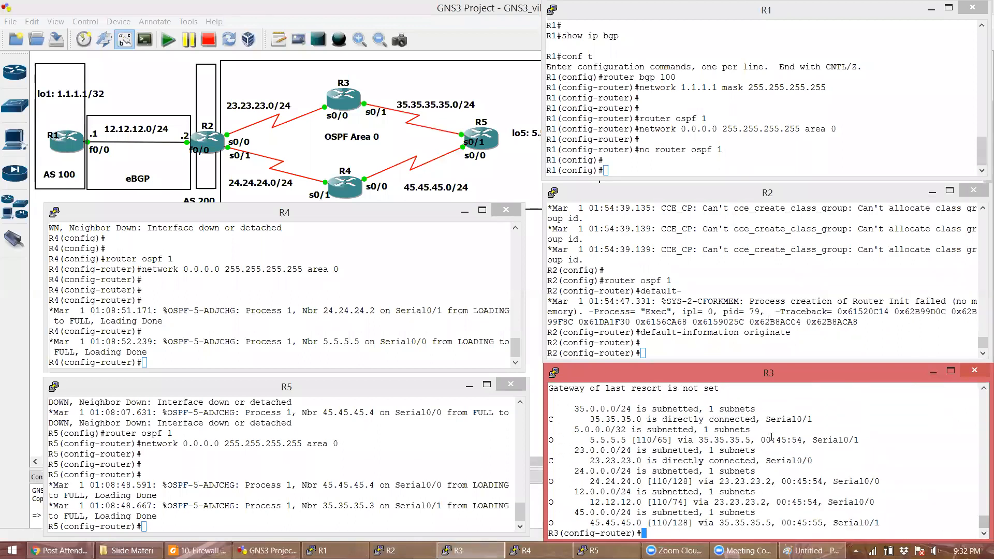
- Add 'always' to R2's default-information originate; R3 shows an O*E2 default via 23.23.23.2
{"action": "left_click", "coordinate": [750, 358]}
{"action": "key", "text": "Up"}
{"action": "type", "text": "always"}
{"action": "key", "text": "Return"}
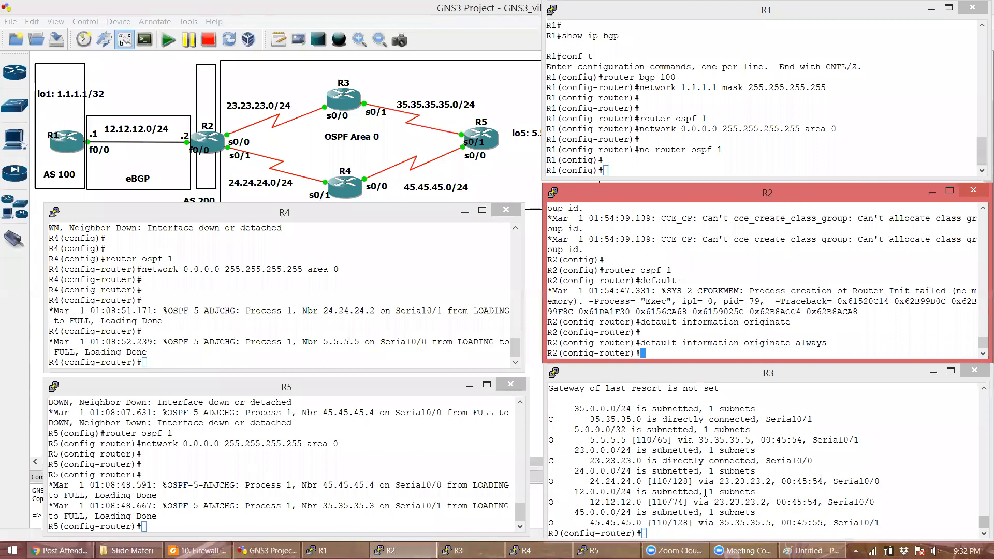
{"action": "left_click", "coordinate": [705, 492]}
{"action": "key", "text": "Up"}
{"action": "key", "text": "Return"}
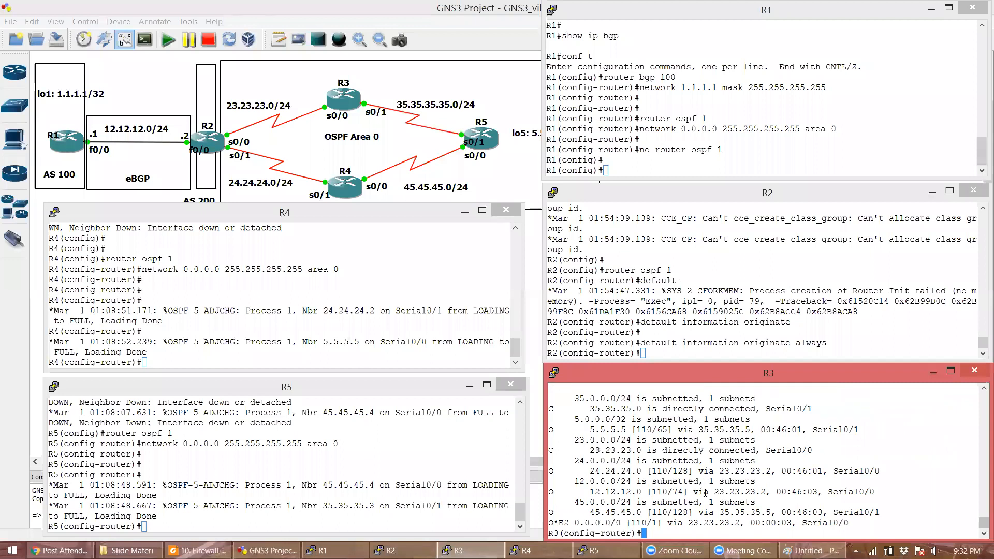
{"action": "key", "text": "Return"}
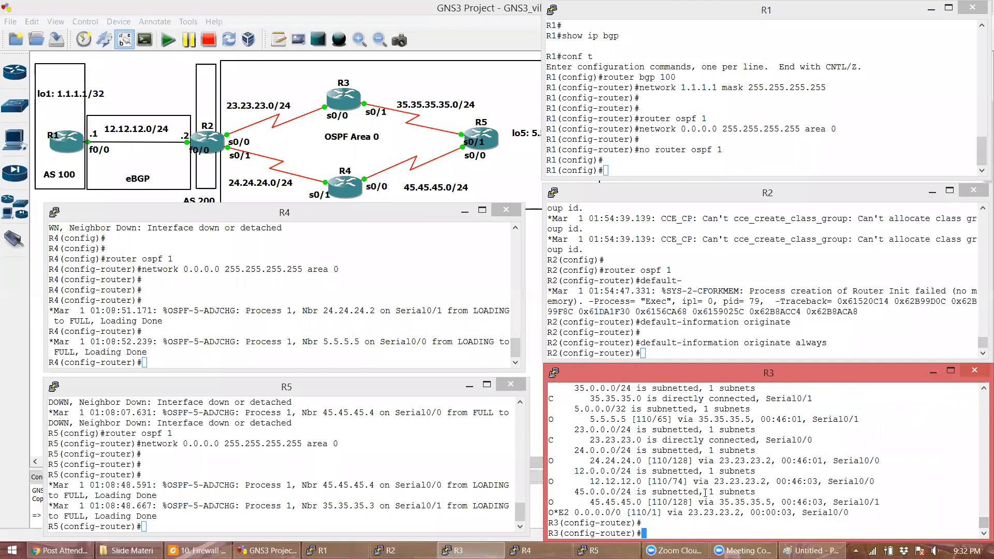
- Ping 1.1.1.1 from R3, R4 and R5
{"action": "type", "text": "do ping 1.1.1.1"}
{"action": "key", "text": "Return"}
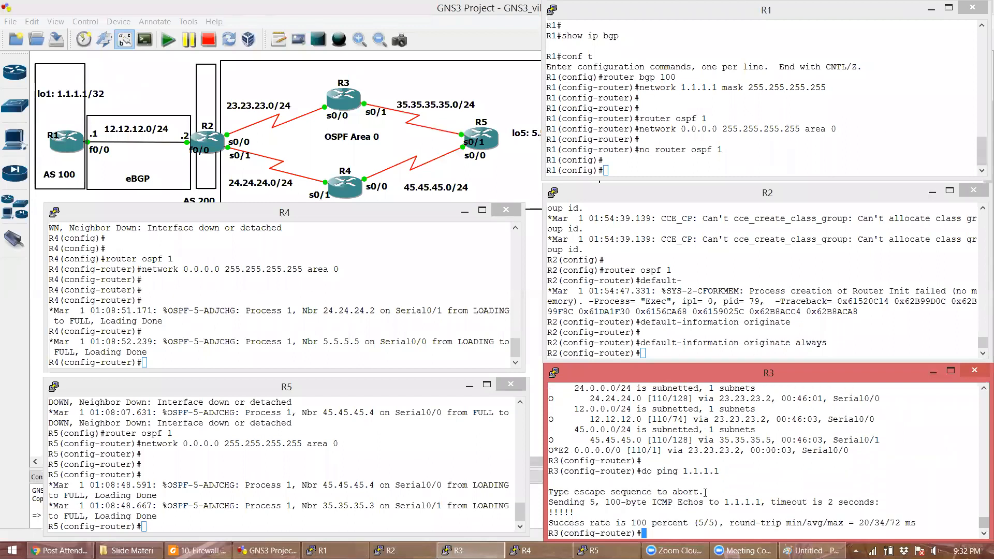
{"action": "left_click", "coordinate": [347, 317]}
{"action": "type", "text": "do ping 1.1.1.1"}
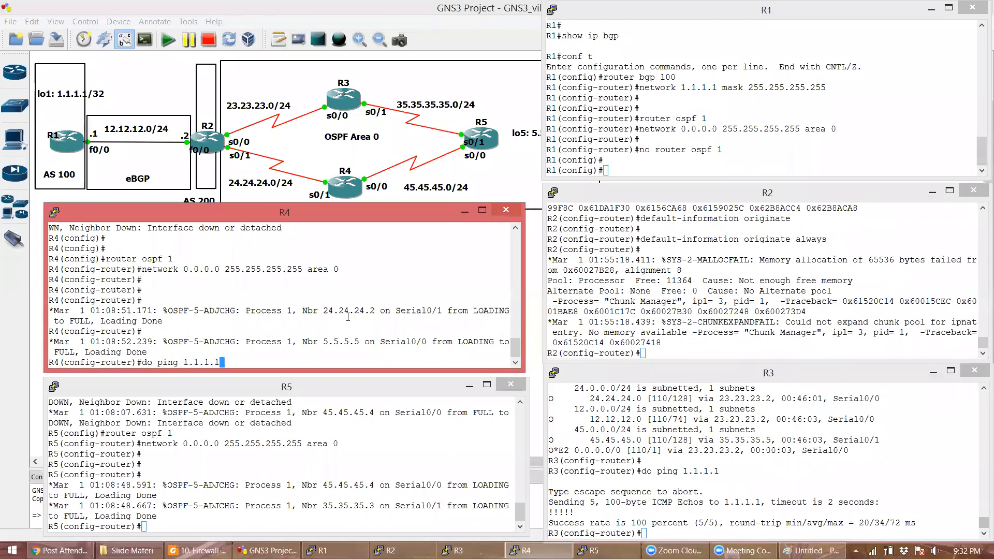
{"action": "key", "text": "Return"}
{"action": "left_click", "coordinate": [288, 452]}
{"action": "type", "text": "do ping 1.1.1.1"}
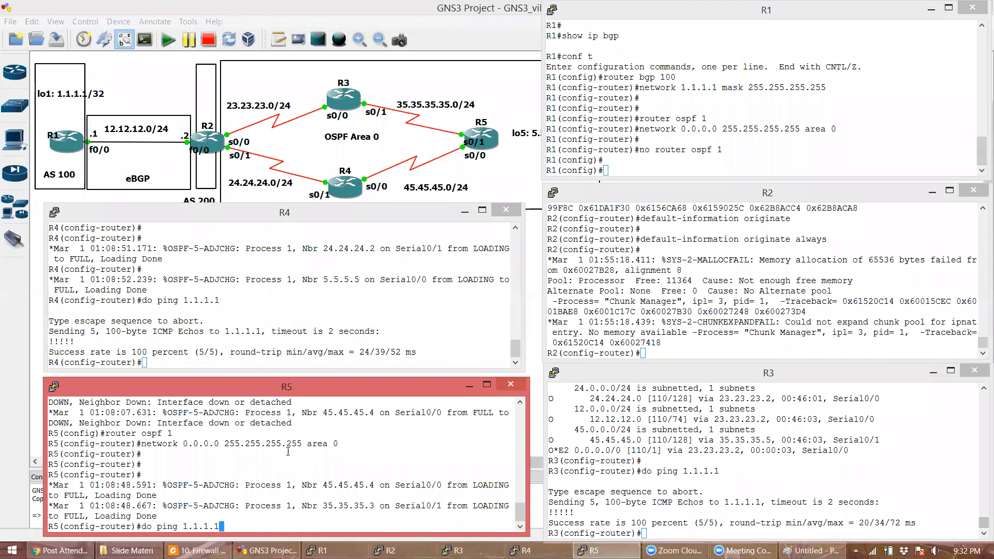
{"action": "key", "text": "Return"}
- On R5, leave config mode and ping 1.1.1.1 sourced from loopback5 (5.5.5.5)
{"action": "key", "text": "Return"}
{"action": "type", "text": "end"}
{"action": "key", "text": "Return"}
{"action": "key", "text": "Return"}
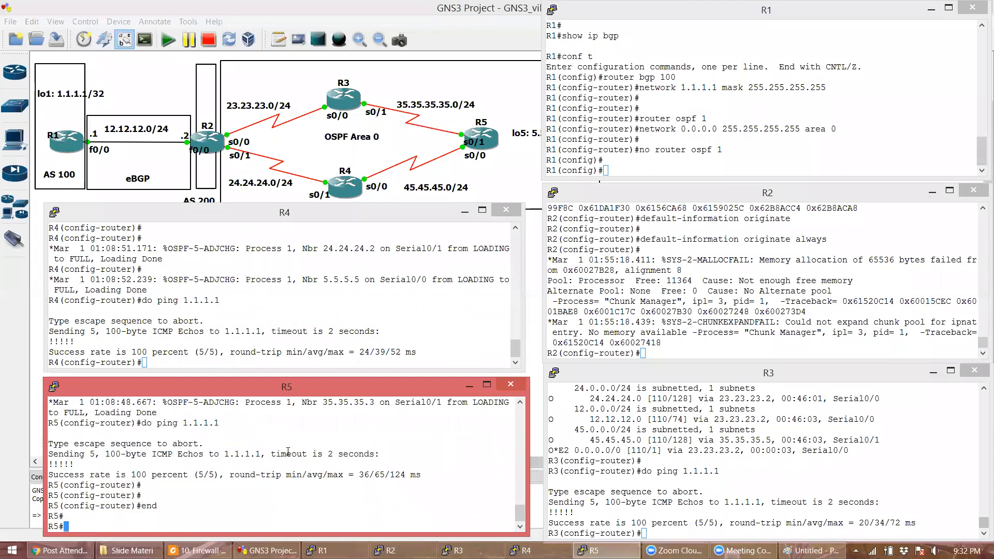
{"action": "key", "text": "Return"}
{"action": "key", "text": "Return"}
{"action": "key", "text": "Return"}
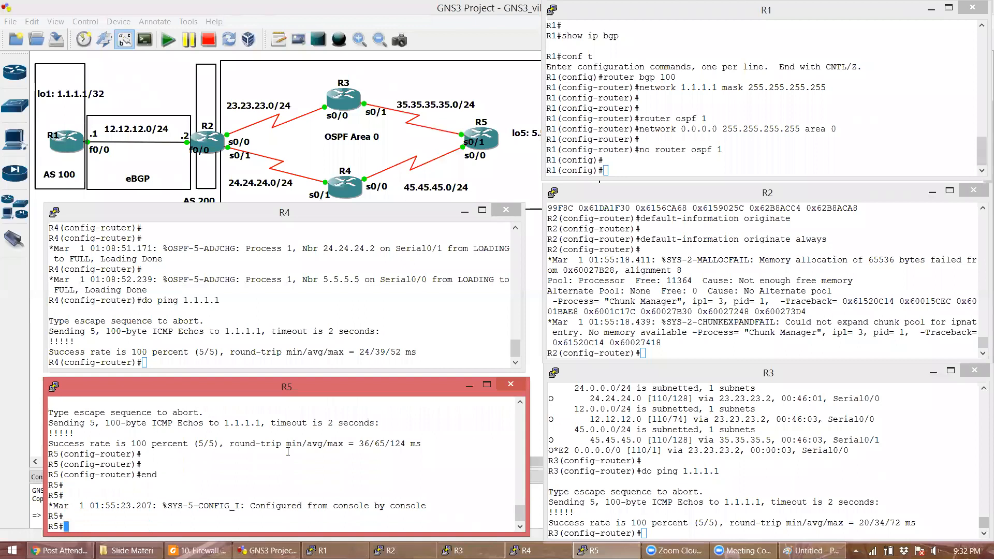
{"action": "type", "text": "ping 1.1."}
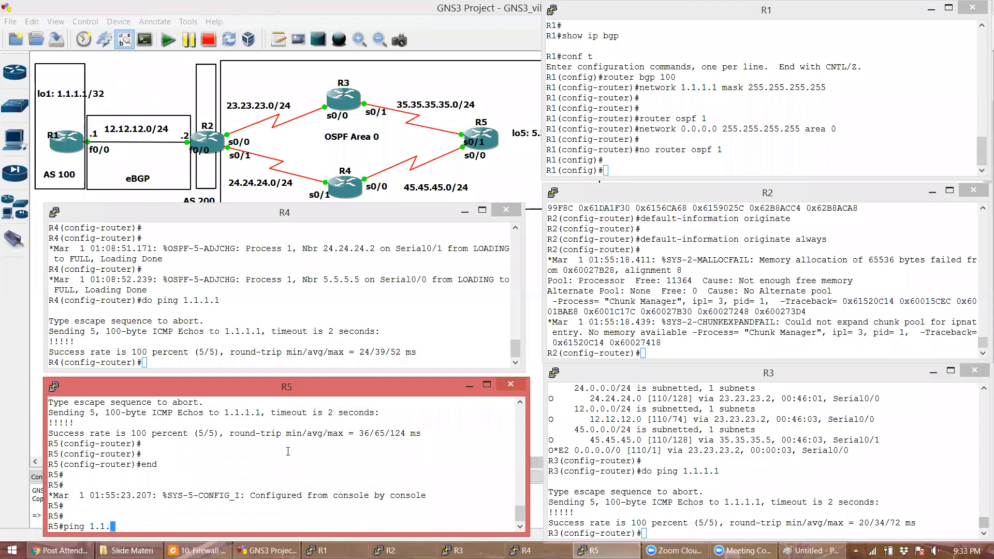
{"action": "type", "text": "1.1 source loopback"}
{"action": "type", "text": "5"}
{"action": "key", "text": "Return"}
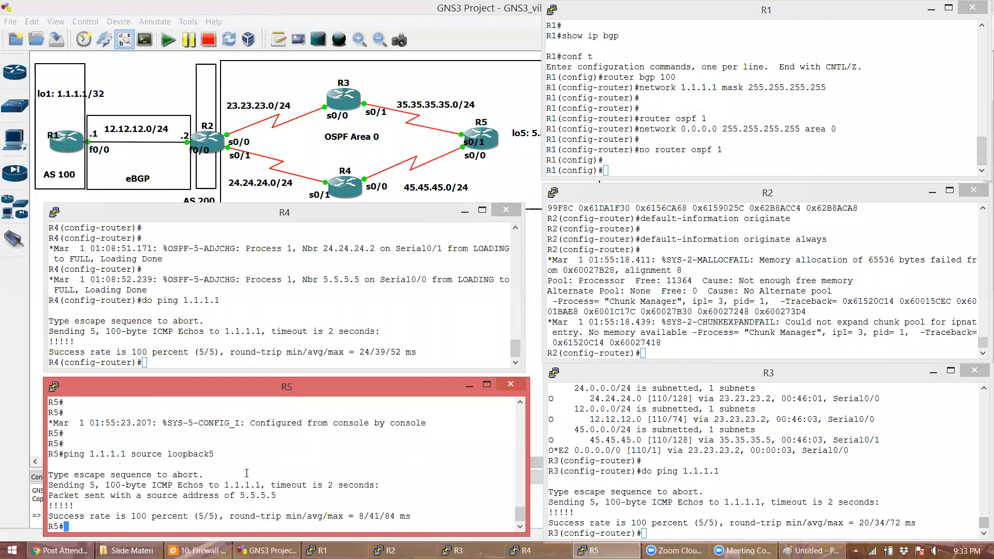
{"action": "double_click", "coordinate": [244, 485]}
{"action": "double_click", "coordinate": [257, 495]}
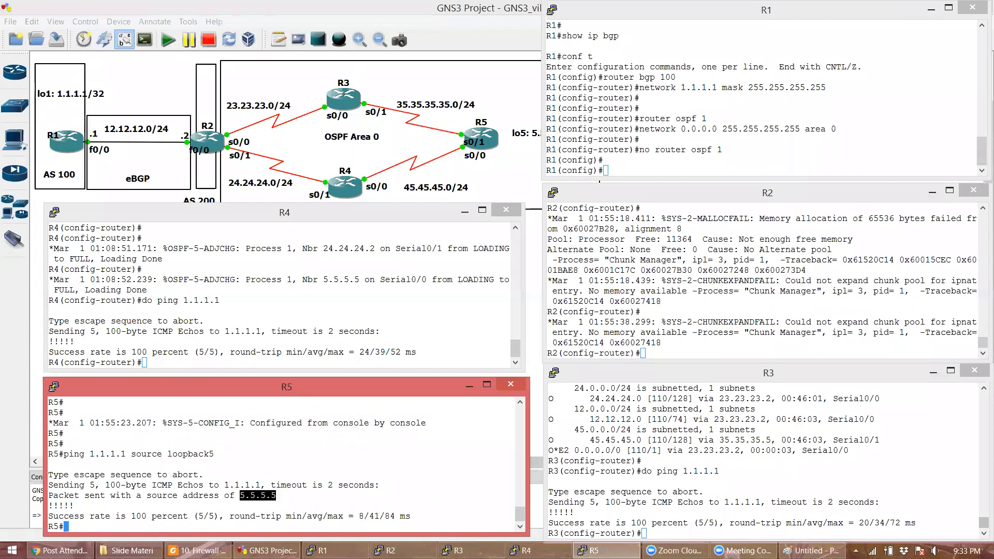
{"action": "double_click", "coordinate": [251, 485]}
{"action": "left_click", "coordinate": [260, 496]}
{"action": "key", "text": "Return"}
- Ping 1.1.1.1 from R5 sourced from s0/0 and then s0/1
{"action": "type", "text": "ping "}
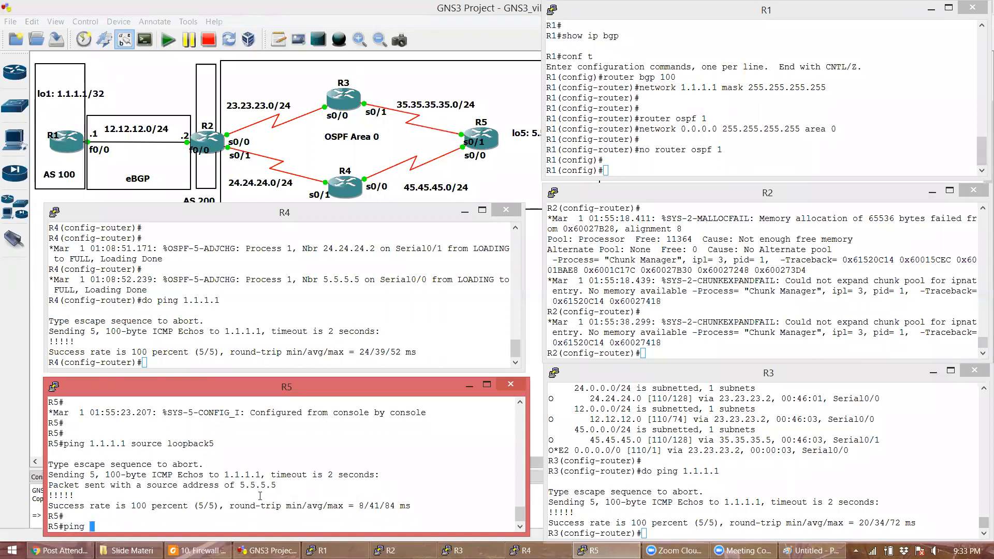
{"action": "type", "text": "1.1.1.1 source s0/0"}
{"action": "key", "text": "Return"}
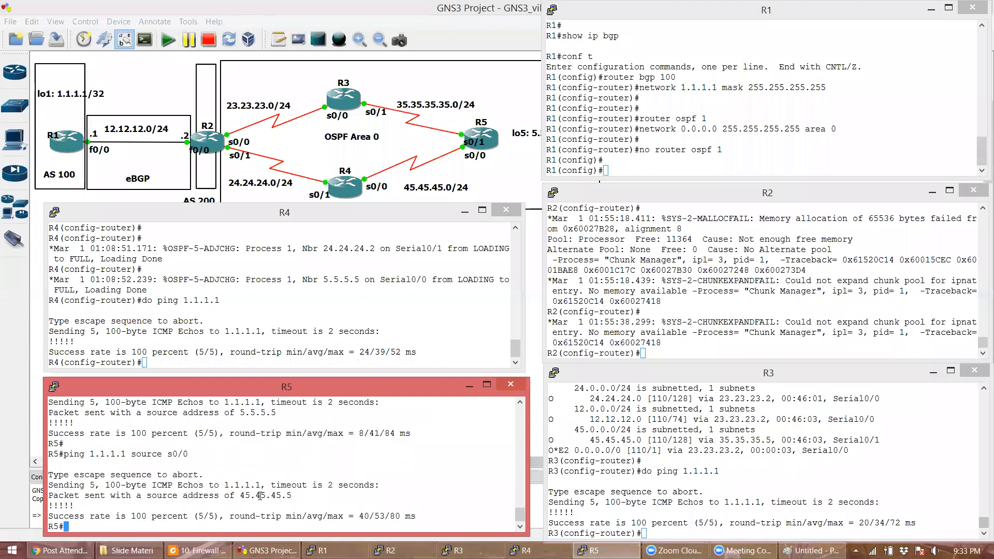
{"action": "double_click", "coordinate": [107, 454]}
{"action": "double_click", "coordinate": [178, 454]}
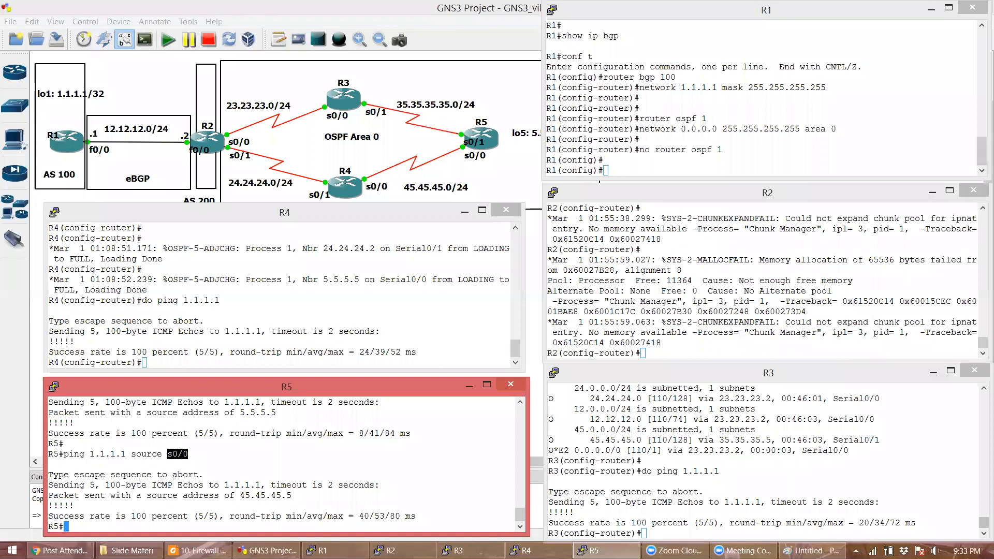
{"action": "key", "text": "Return"}
{"action": "key", "text": "Up"}
{"action": "key", "text": "BackSpace"}
{"action": "type", "text": "1.1.1.1 source s0/1"}
{"action": "key", "text": "Return"}
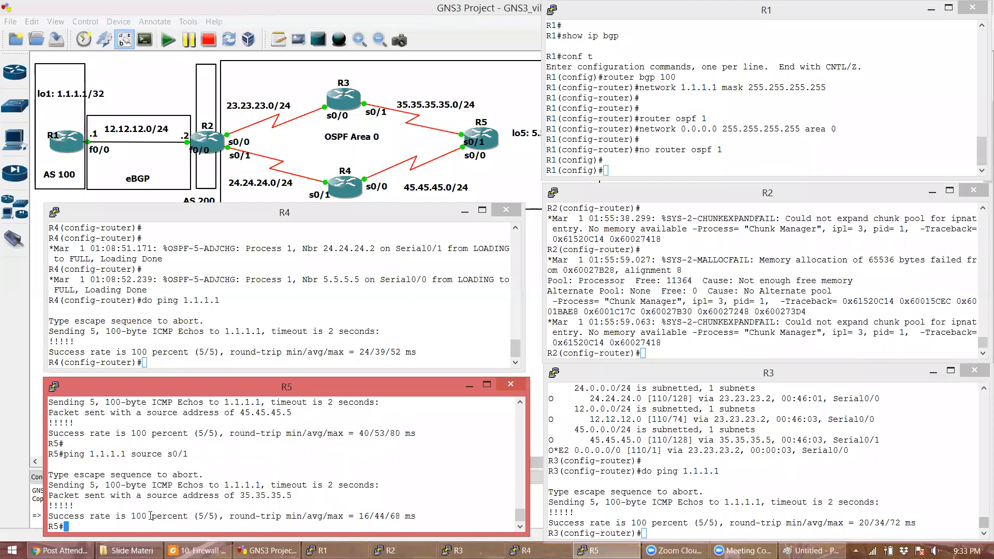
{"action": "double_click", "coordinate": [193, 466]}
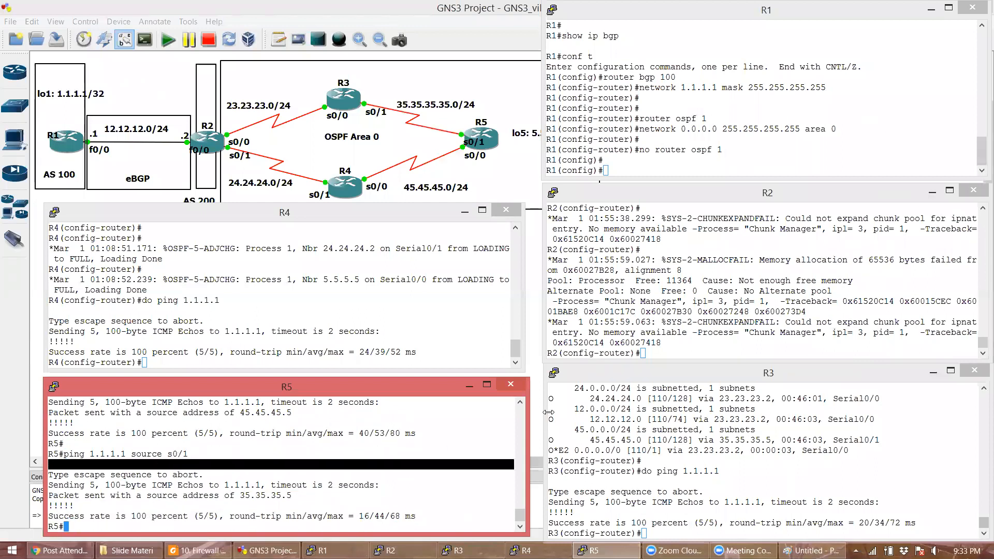
{"action": "left_click", "coordinate": [455, 424]}
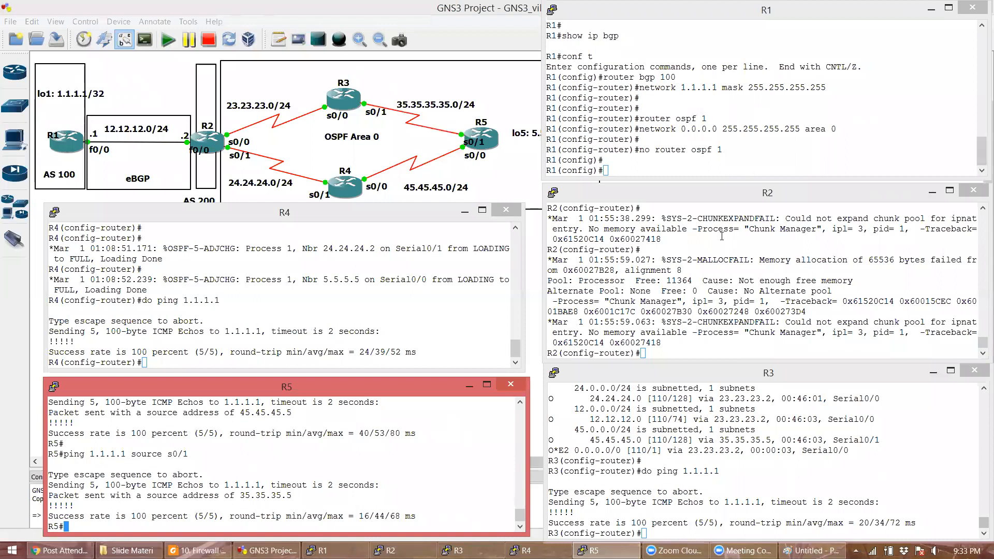
{"action": "left_click", "coordinate": [662, 394]}
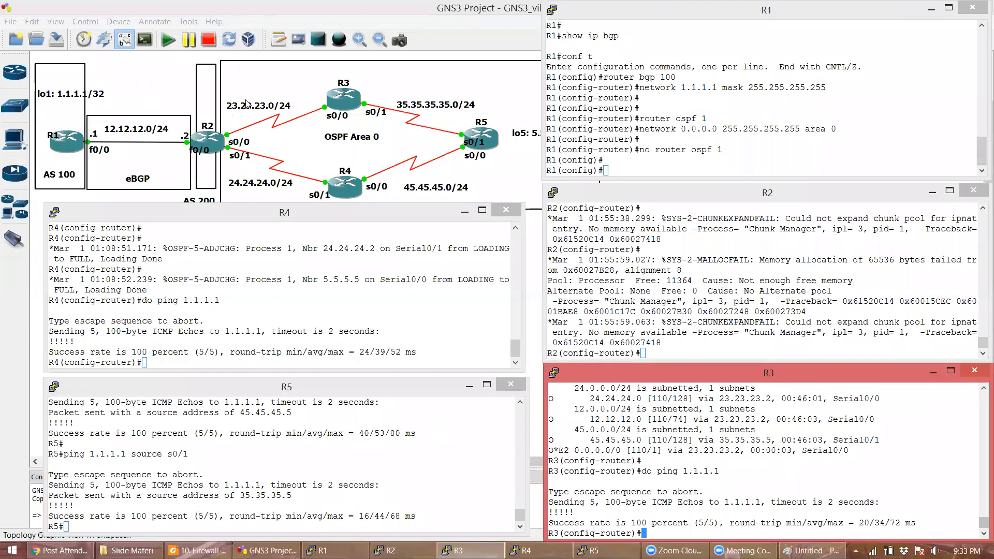
{"action": "left_click", "coordinate": [307, 226]}
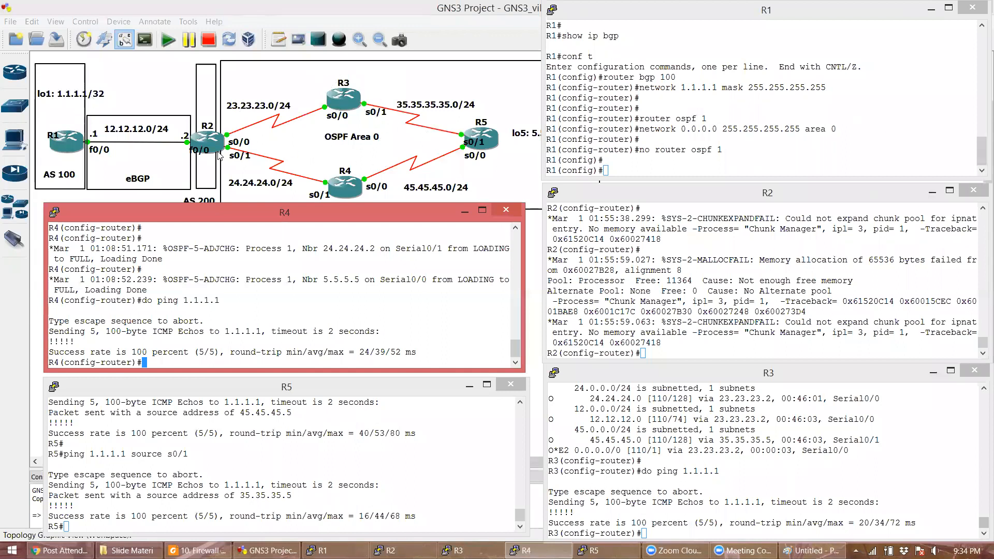
{"action": "left_click", "coordinate": [702, 293]}
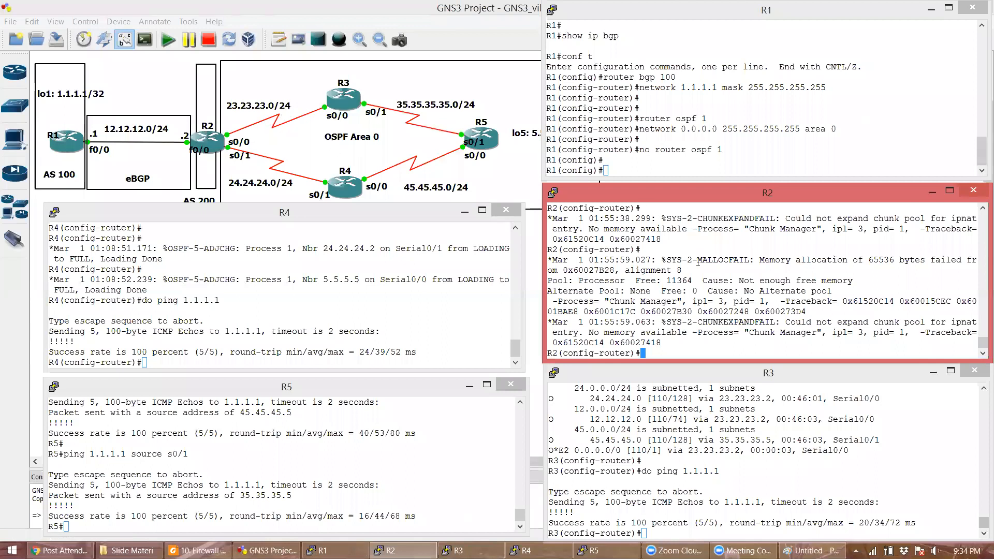
- Exit R2's configuration mode and run show run, which fails with a 28668-byte memory allocation error
{"action": "key", "text": "Return"}
{"action": "key", "text": "Return"}
{"action": "type", "text": "end"}
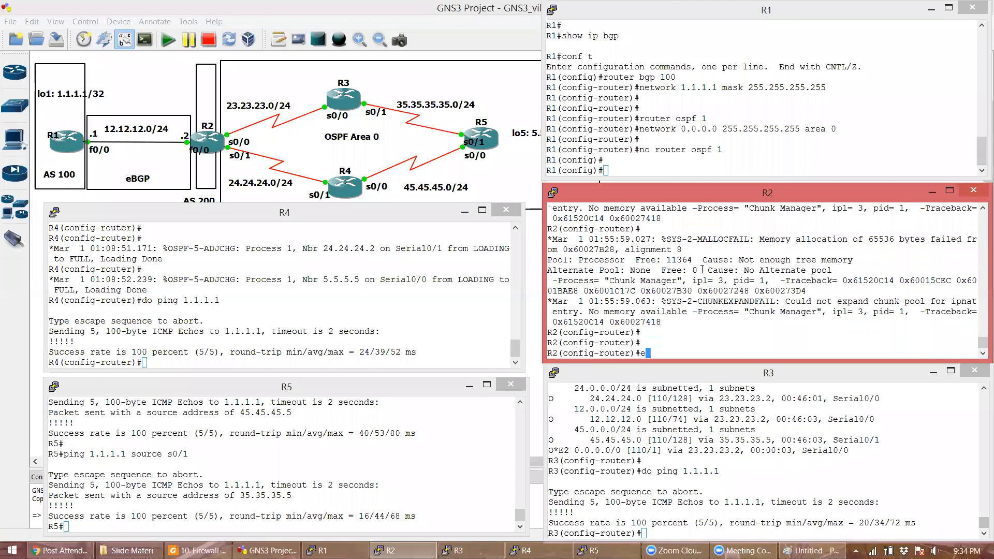
{"action": "key", "text": "Return"}
{"action": "key", "text": "Return"}
{"action": "type", "text": "show rn"}
{"action": "key", "text": "Return"}
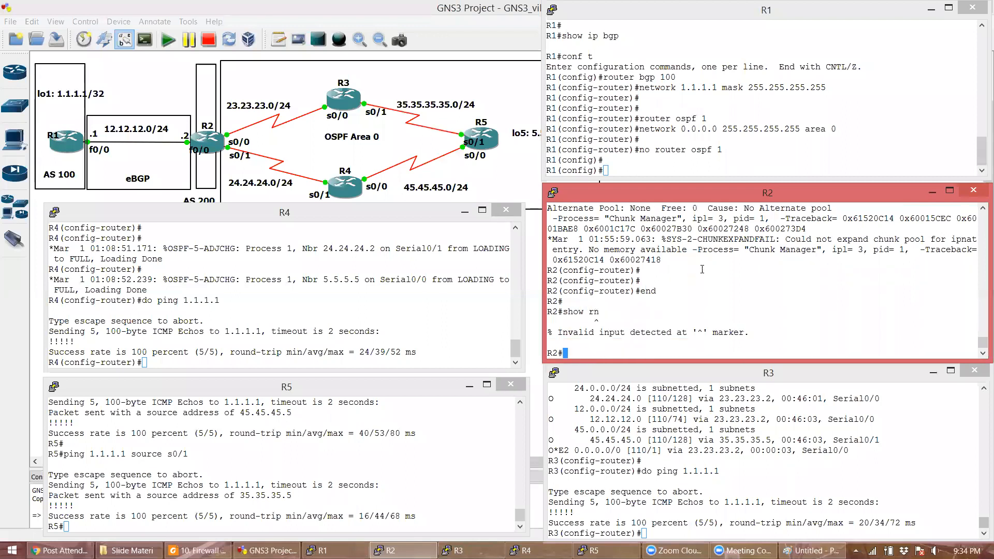
{"action": "type", "text": "show run"}
{"action": "key", "text": "Return"}
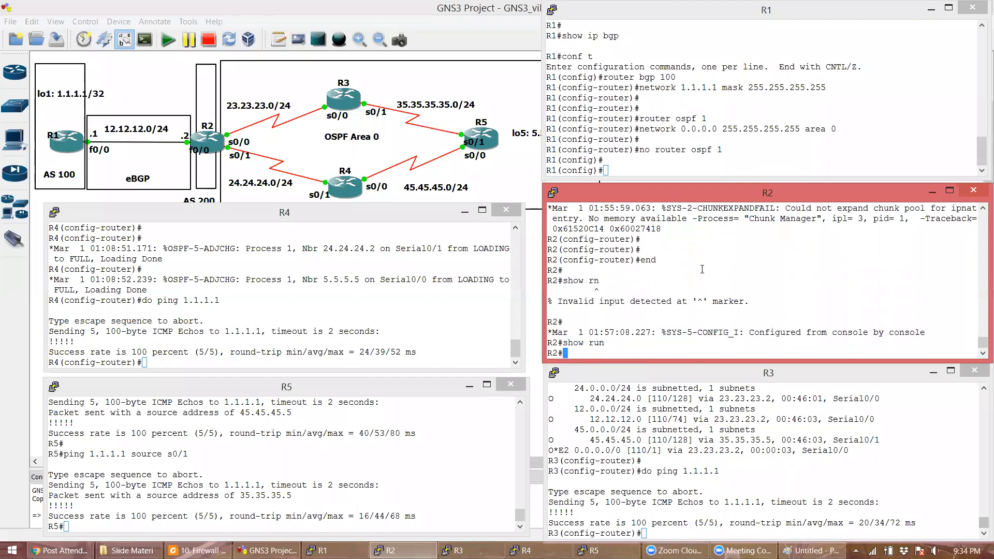
{"action": "key", "text": "Return"}
{"action": "key", "text": "Return"}
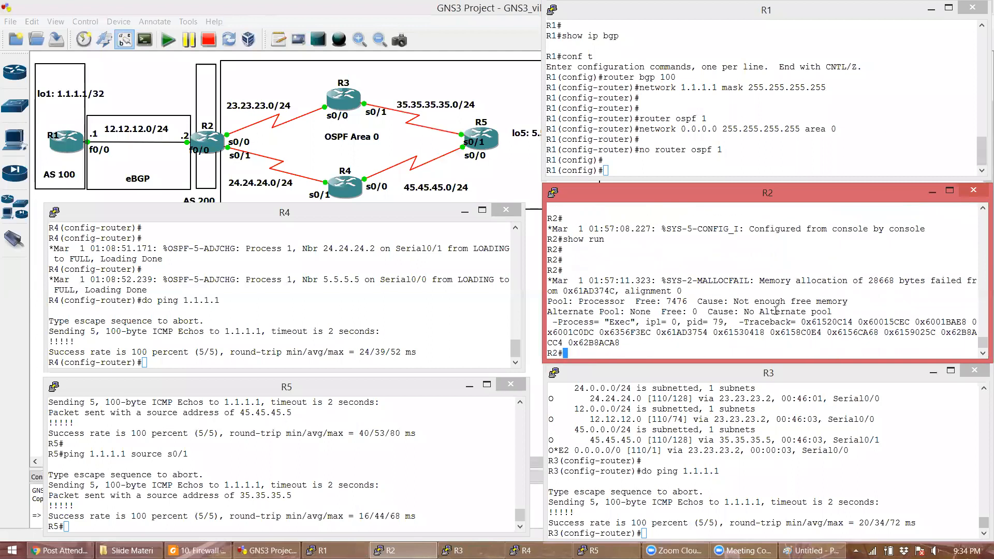
{"action": "key", "text": "Return"}
{"action": "key", "text": "Return"}
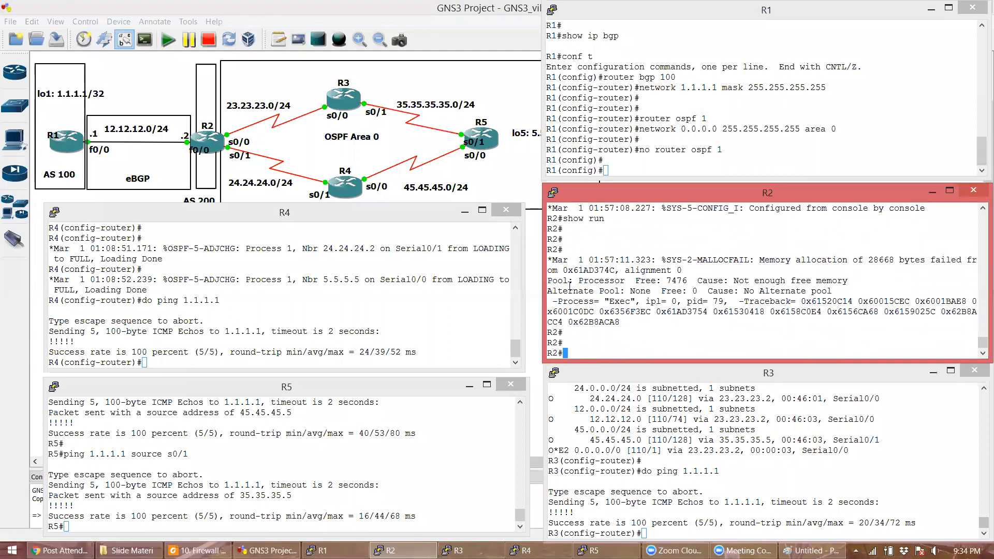
{"action": "left_click_drag", "start_coordinate": [553, 259], "coordinate": [621, 322]}
{"action": "left_click", "coordinate": [762, 301]}
{"action": "scroll", "coordinate": [762, 302], "scroll_direction": "up", "scroll_amount": 2}
{"action": "scroll", "coordinate": [761, 301], "scroll_direction": "down", "scroll_amount": 2}
- Open a blank Notepad document and size it to fill the right half of the screen
{"action": "left_click", "coordinate": [11, 550]}
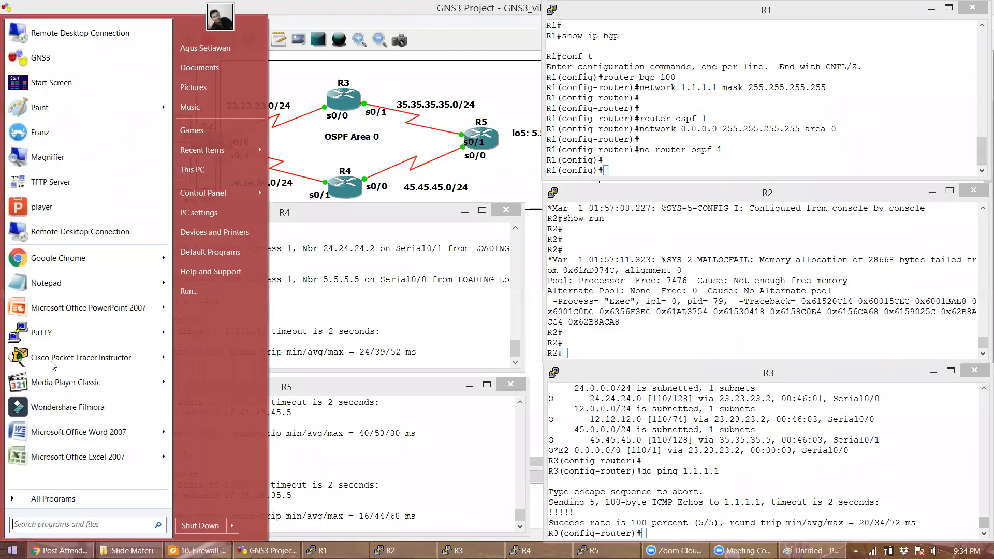
{"action": "key", "text": "Return"}
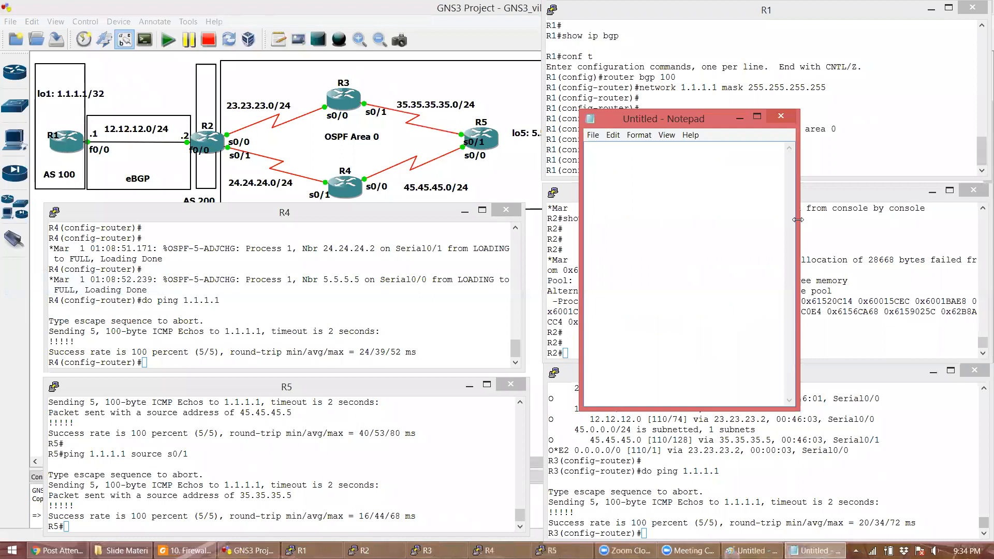
{"action": "left_click_drag", "start_coordinate": [798, 220], "coordinate": [991, 217]}
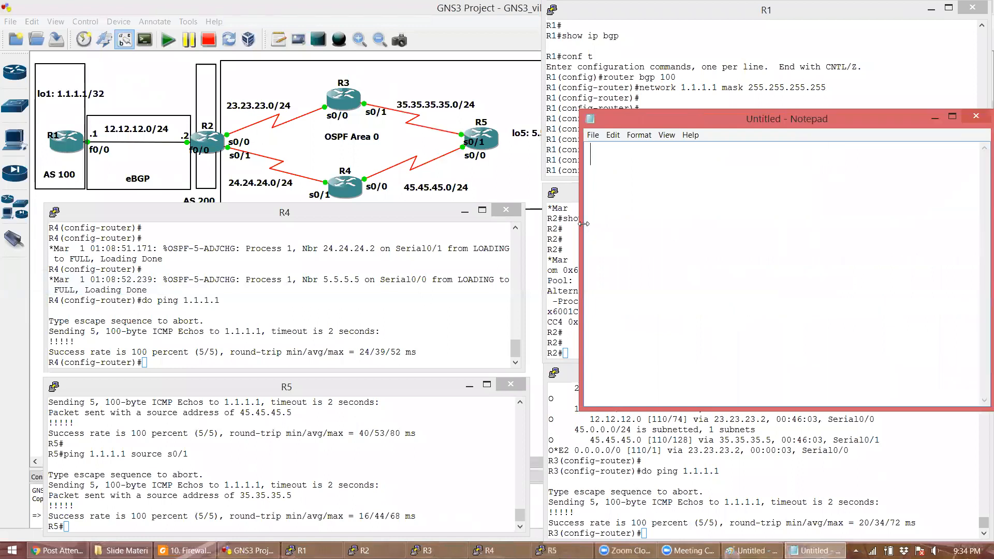
{"action": "left_click_drag", "start_coordinate": [581, 171], "coordinate": [550, 171]}
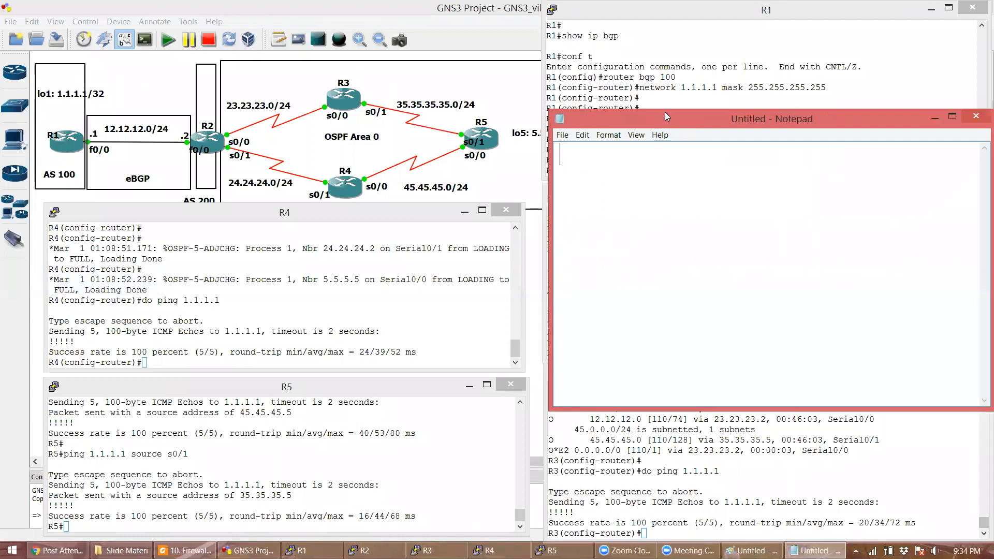
{"action": "left_click_drag", "start_coordinate": [665, 111], "coordinate": [665, 189]}
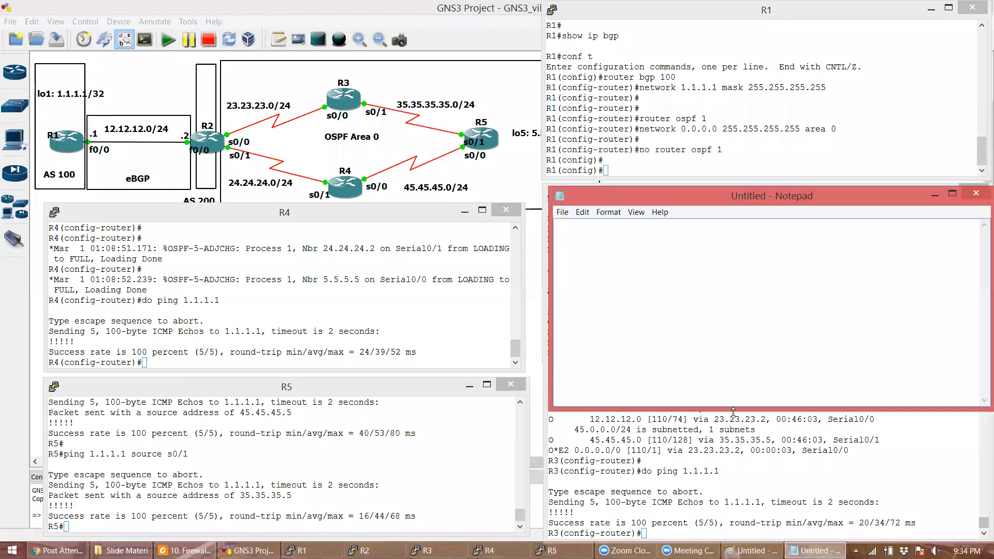
{"action": "left_click_drag", "start_coordinate": [733, 412], "coordinate": [719, 534]}
- Write the 'NAT' heading, '(1) acl untuk semua network', and 'access-list 1 permit 23.23.23.0 0.0.0.255'
{"action": "type", "text": "NAT"}
{"action": "key", "text": "Return"}
{"action": "type", "text": "(1) ac"}
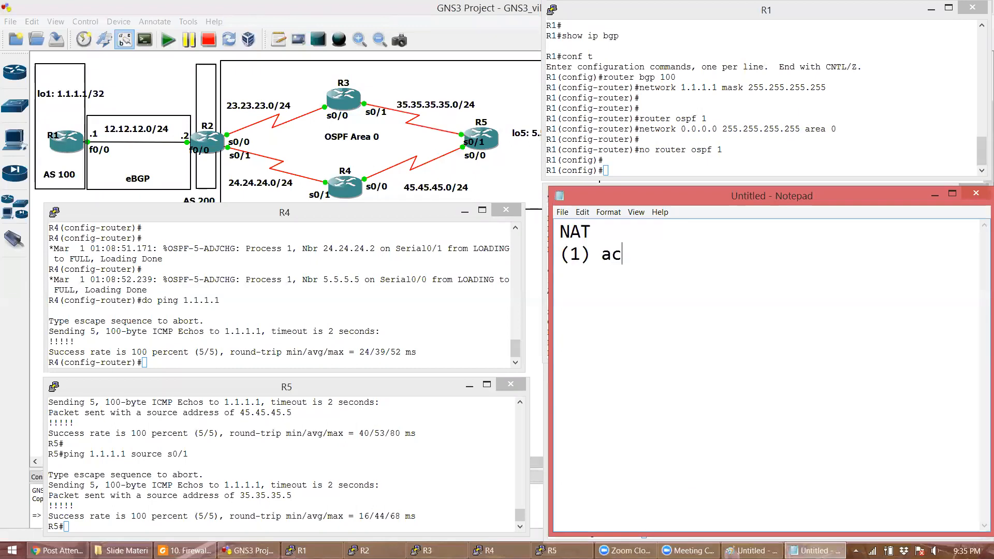
{"action": "type", "text": "l untuk semua network"}
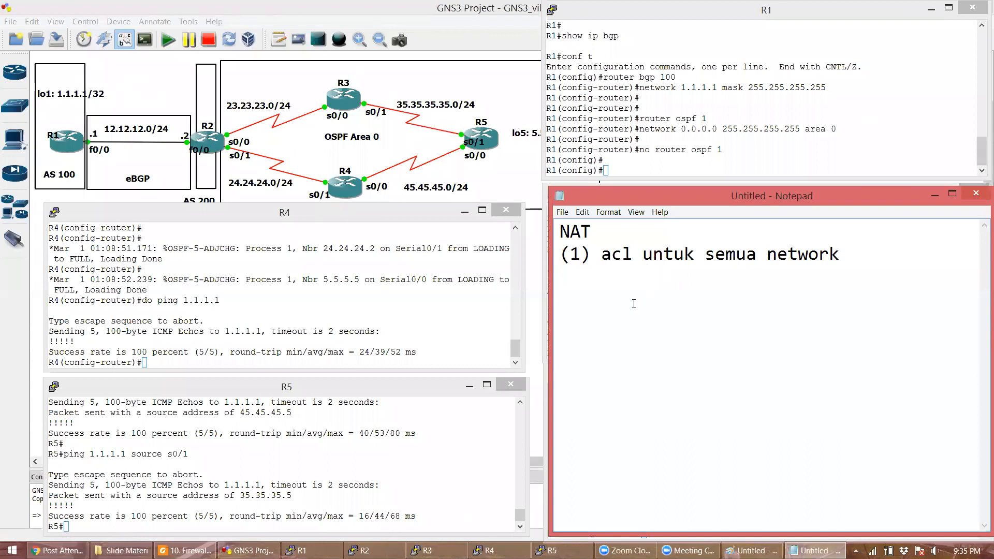
{"action": "double_click", "coordinate": [705, 190]}
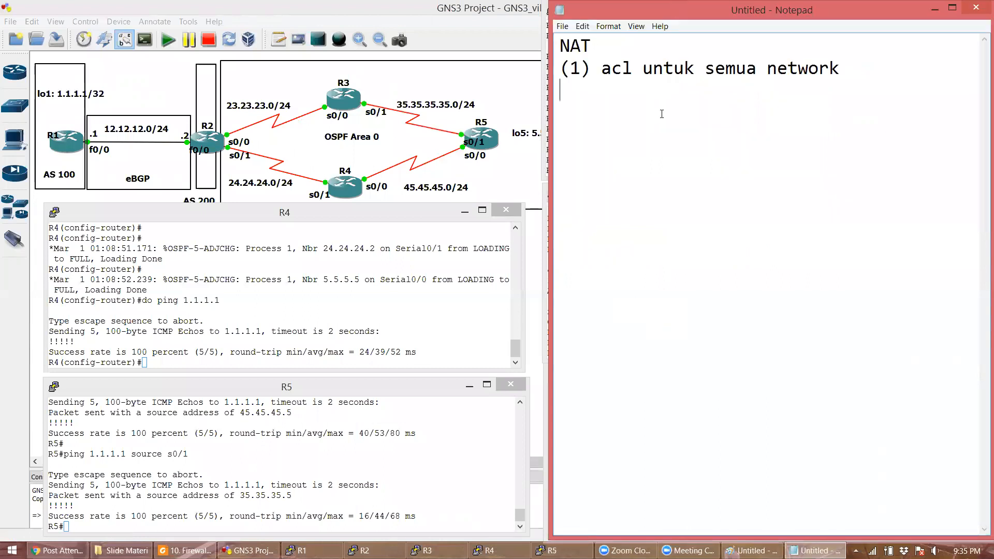
{"action": "type", "text": "access-list 1 permit 2"}
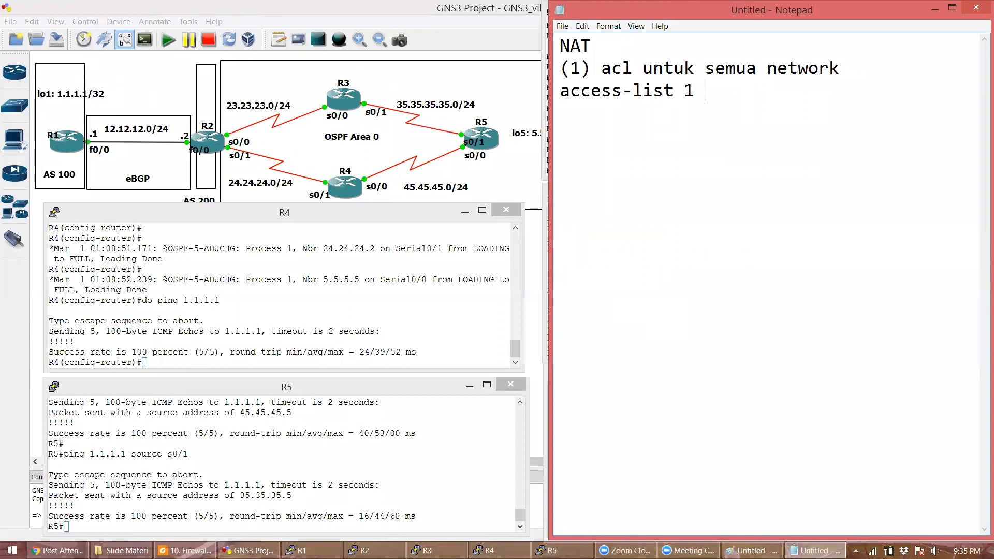
{"action": "type", "text": "3.23"}
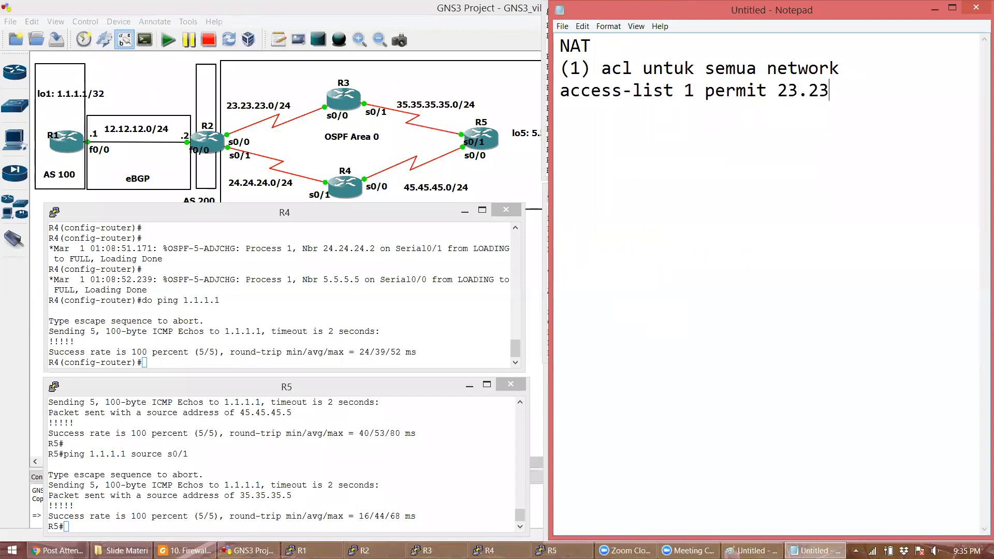
{"action": "type", "text": ".23.0 0.0.0.255"}
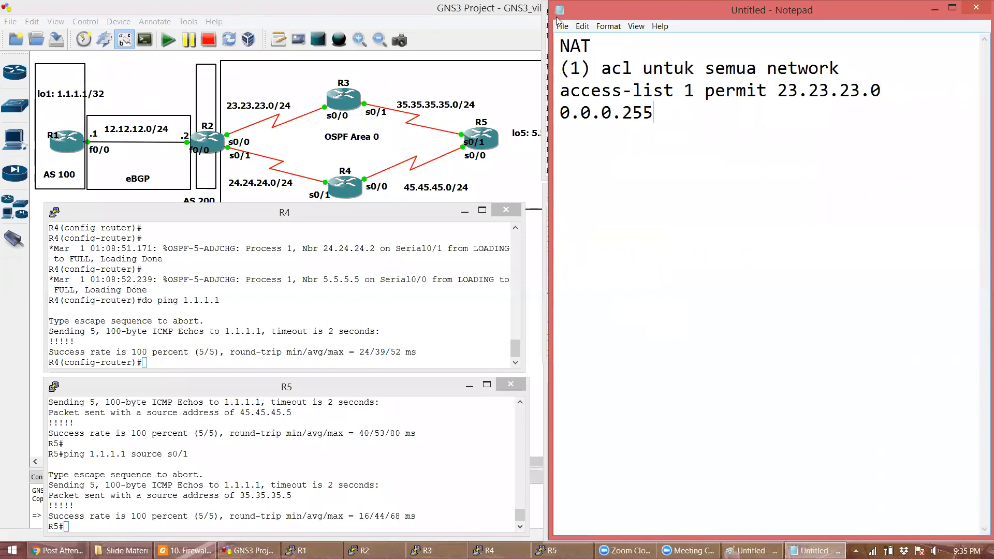
- Set the Notepad font size to 18
{"action": "left_click", "coordinate": [609, 27]}
{"action": "left_click", "coordinate": [625, 57]}
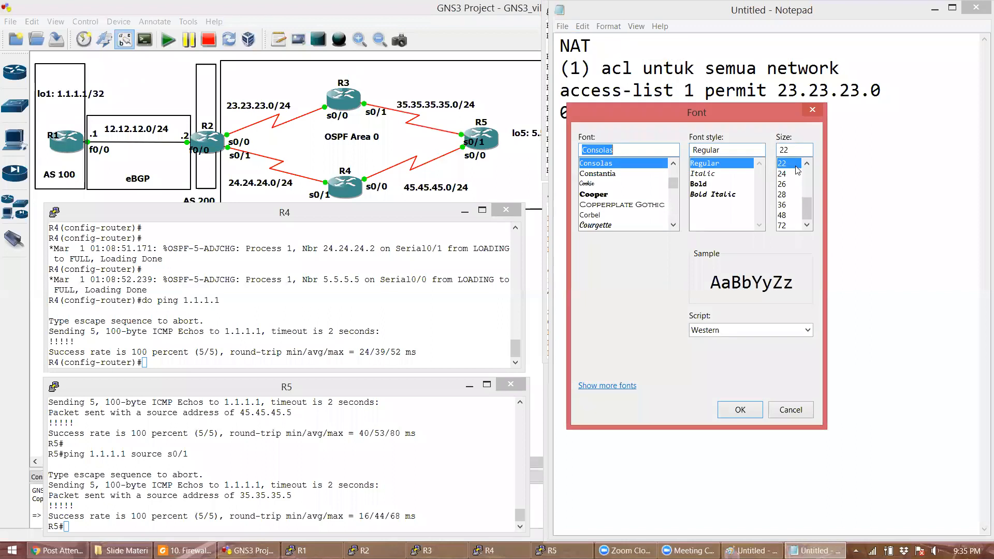
{"action": "scroll", "coordinate": [791, 170], "scroll_direction": "up", "scroll_amount": 1}
{"action": "left_click", "coordinate": [789, 173]}
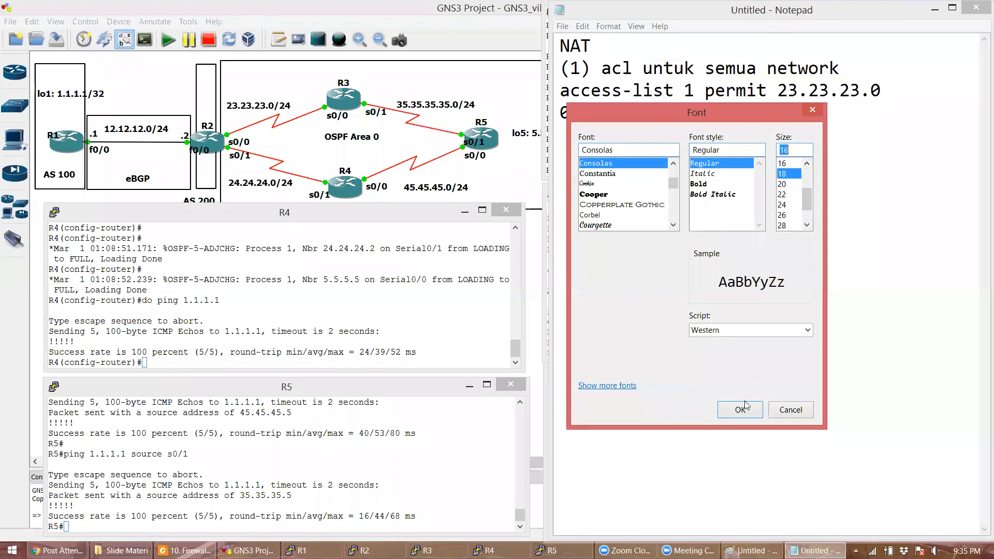
{"action": "left_click", "coordinate": [747, 406]}
- Add access-list 1 permit lines for 24.24.24.0, 35.35.35.0, 45.45.45.0 (0.0.0.255) and 5.5.5.5 0.0.0.0
{"action": "key", "text": "Return"}
{"action": "key", "text": "BackSpace"}
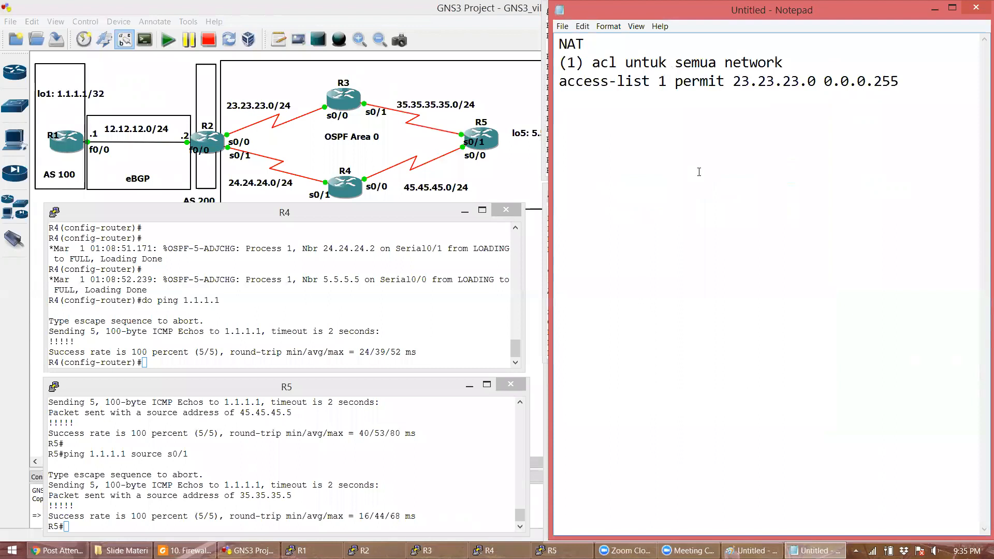
{"action": "key", "text": "Return"}
{"action": "type", "text": "access-list"}
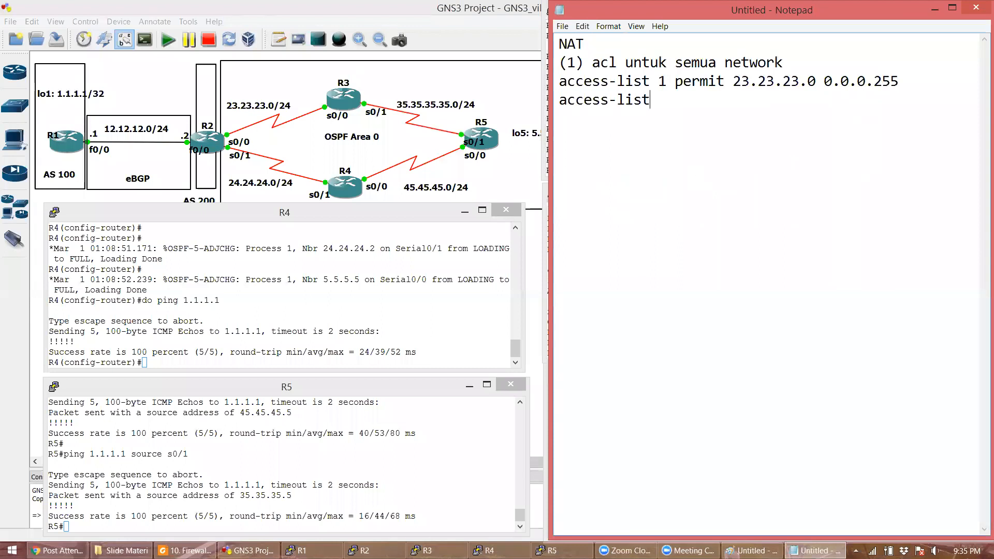
{"action": "type", "text": " 1 permit 24.24.24.0 0.0.0.25"}
{"action": "key", "text": "BackSpace"}
{"action": "key", "text": "BackSpace"}
{"action": "type", "text": "255 "}
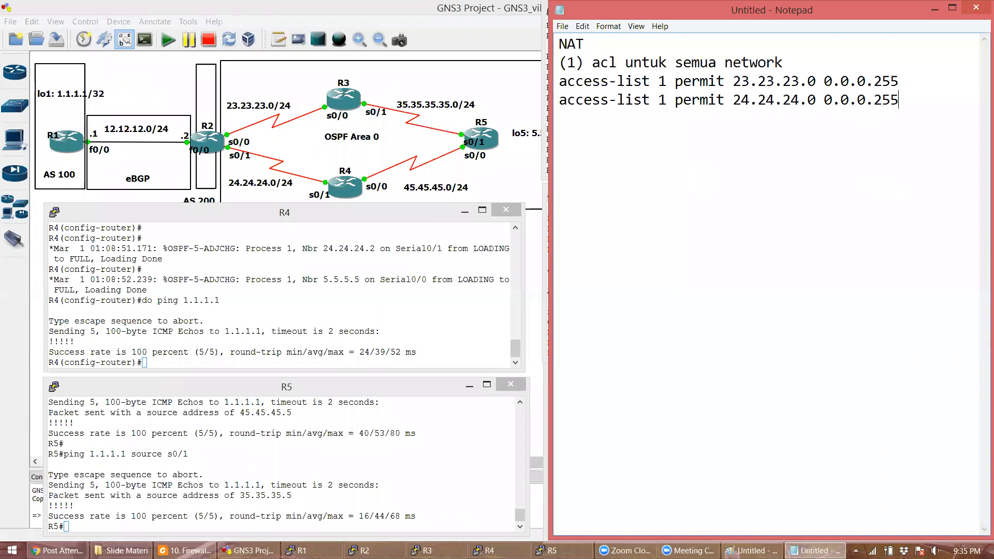
{"action": "type", "text": "access-list 1 permit "}
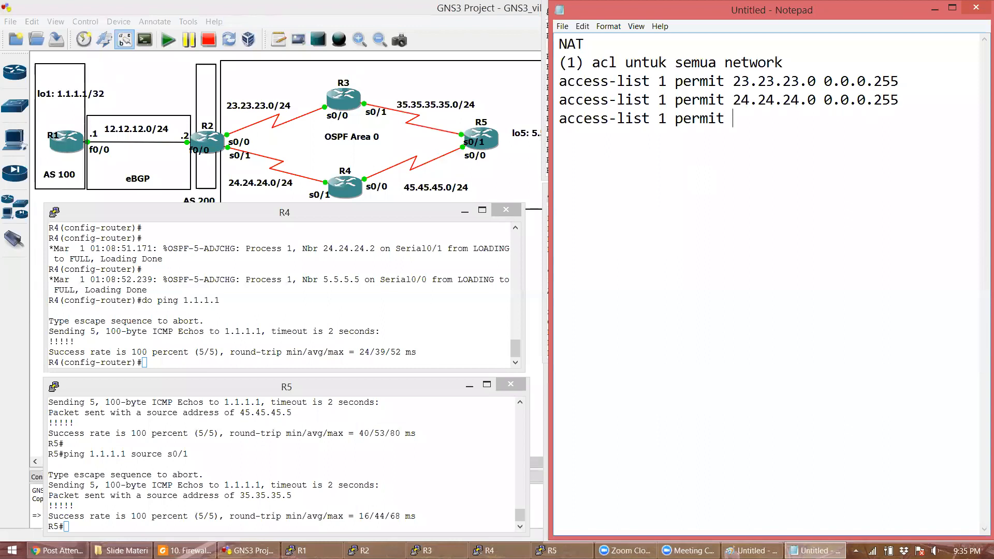
{"action": "type", "text": "35.35.35.0"}
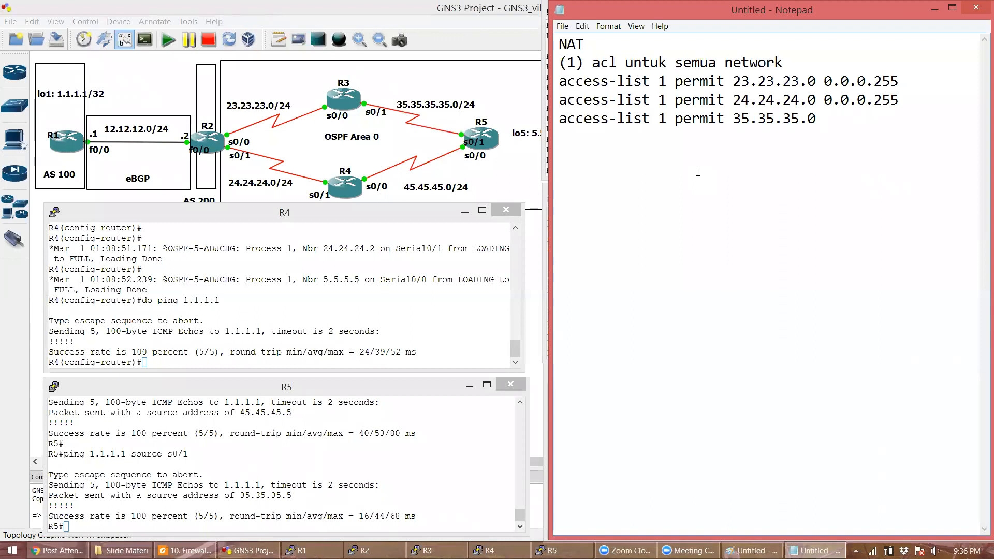
{"action": "left_click", "coordinate": [893, 135]}
{"action": "type", "text": "0.0.0.255"}
{"action": "key", "text": "Return"}
{"action": "type", "text": "acc"}
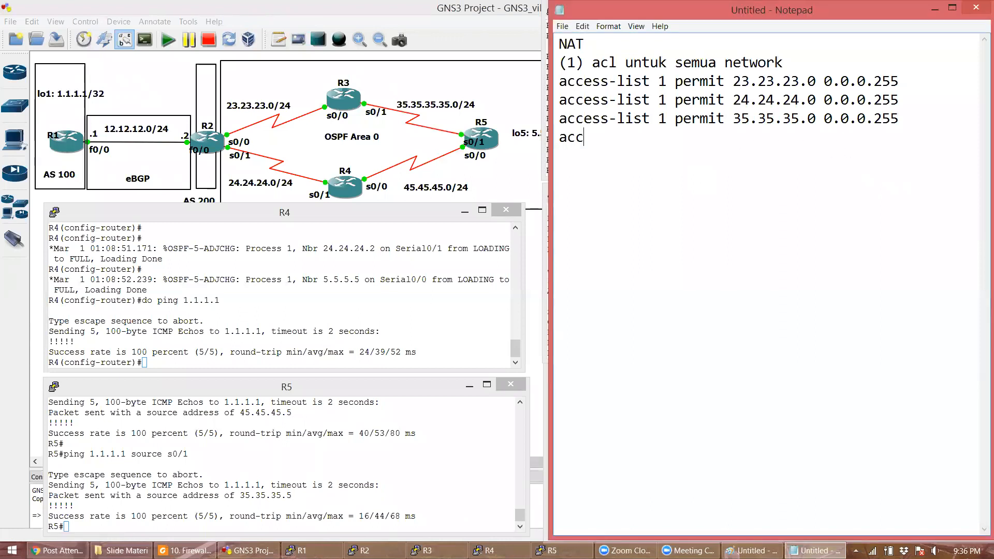
{"action": "type", "text": "ess-list 1 permit 4"}
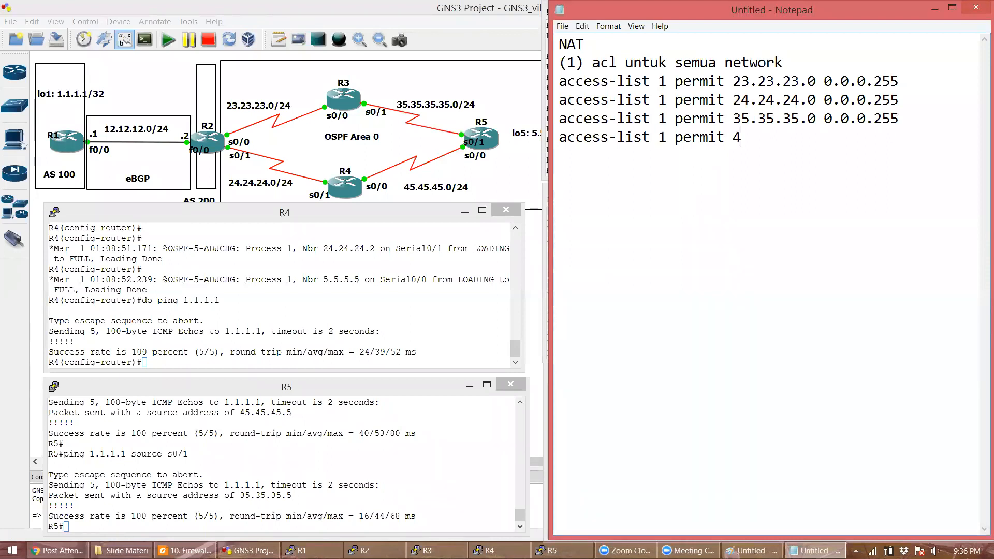
{"action": "type", "text": "5.45.45.0 0.0.0.255 access-"}
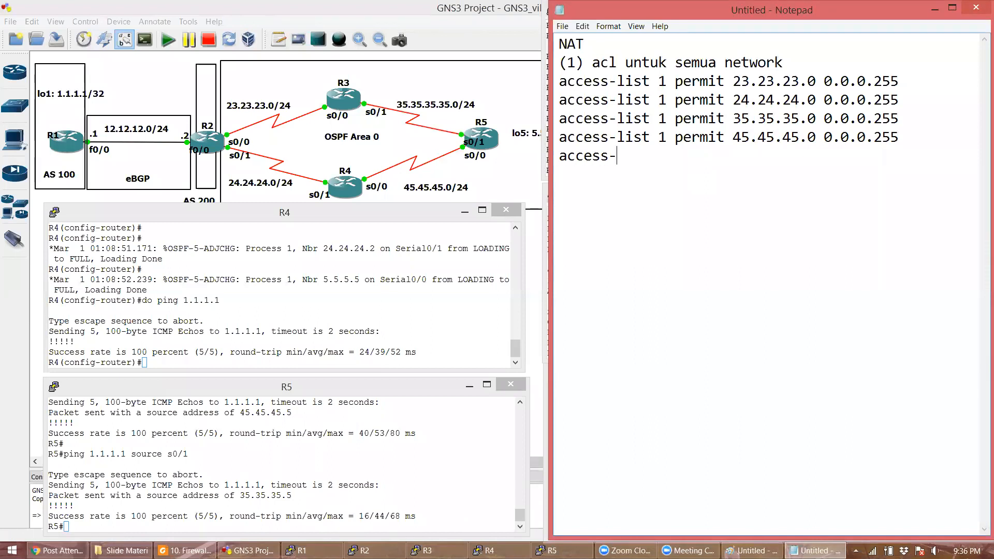
{"action": "type", "text": "list 1 permi"}
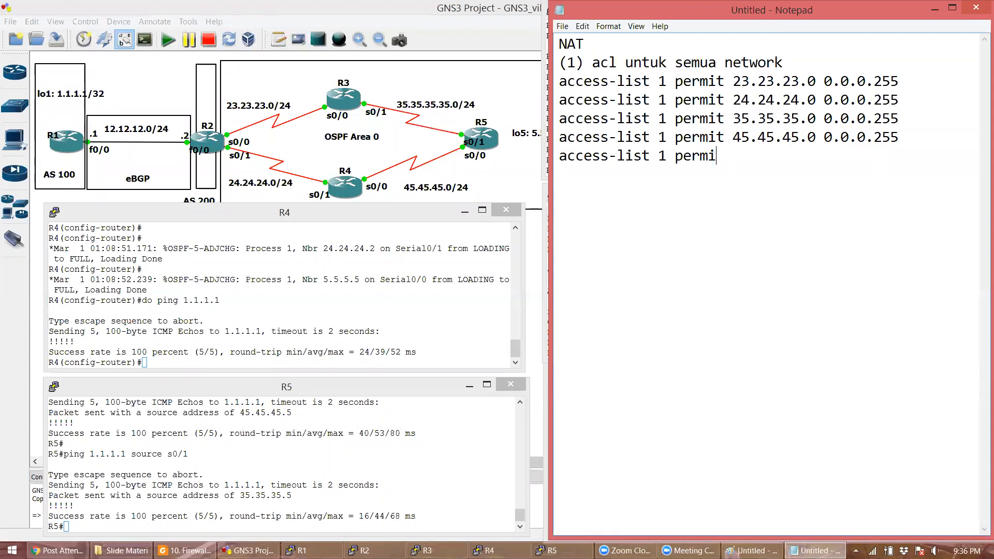
{"action": "type", "text": "t 5.5.5.5 0.0.0.0"}
{"action": "key", "text": "Return"}
{"action": "key", "text": "Return"}
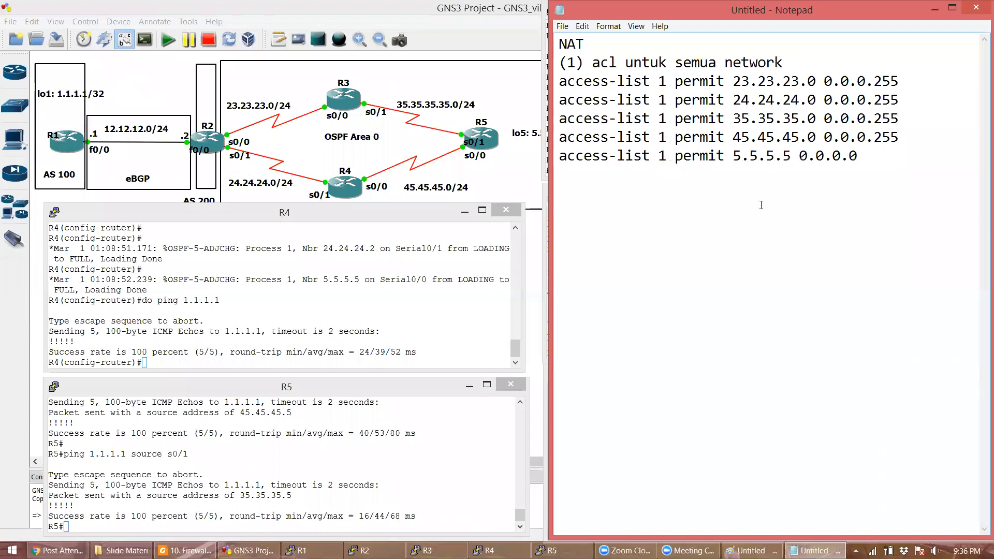
- Write the step heading '(2) interface nat inside dan outside'
{"action": "type", "text": "(2) interface n"}
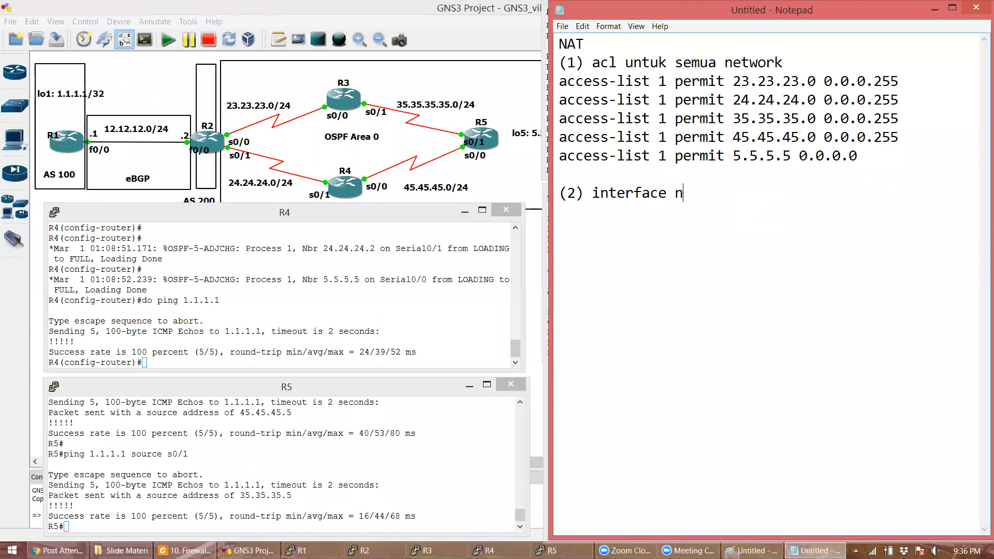
{"action": "type", "text": "at inside d"}
{"action": "key", "text": "BackSpace"}
{"action": "key", "text": "BackSpace"}
{"action": "type", "text": "e dan outisid"}
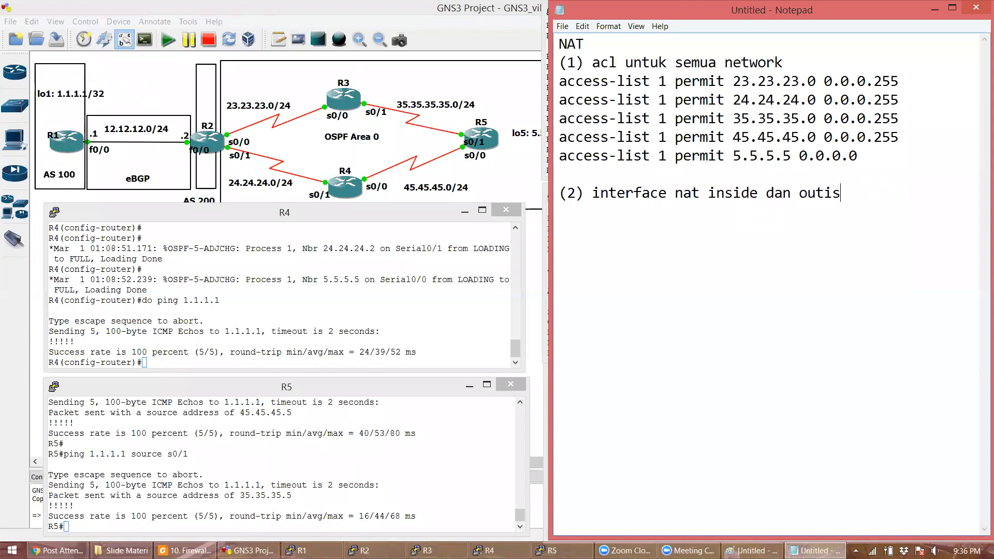
{"action": "key", "text": "BackSpace"}
{"action": "key", "text": "BackSpace"}
- List int s0/0 and int s0/1, each with 'ip nat inside'
{"action": "key", "text": "BackSpace"}
{"action": "key", "text": "BackSpace"}
{"action": "type", "text": "side"}
{"action": "key", "text": "Return"}
{"action": "type", "text": "it"}
{"action": "key", "text": "BackSpace"}
{"action": "type", "text": "nt fa"}
{"action": "type", "text": "0/"}
{"action": "key", "text": "BackSpace"}
{"action": "key", "text": "BackSpace"}
{"action": "key", "text": "BackSpace"}
{"action": "key", "text": "BackSpace"}
{"action": "type", "text": "s0/0"}
{"action": "key", "text": "Return"}
{"action": "type", "text": "ip nat inside"}
{"action": "key", "text": "Return"}
{"action": "type", "text": "int s0/1"}
{"action": "key", "text": "Return"}
{"action": "type", "text": "ip"}
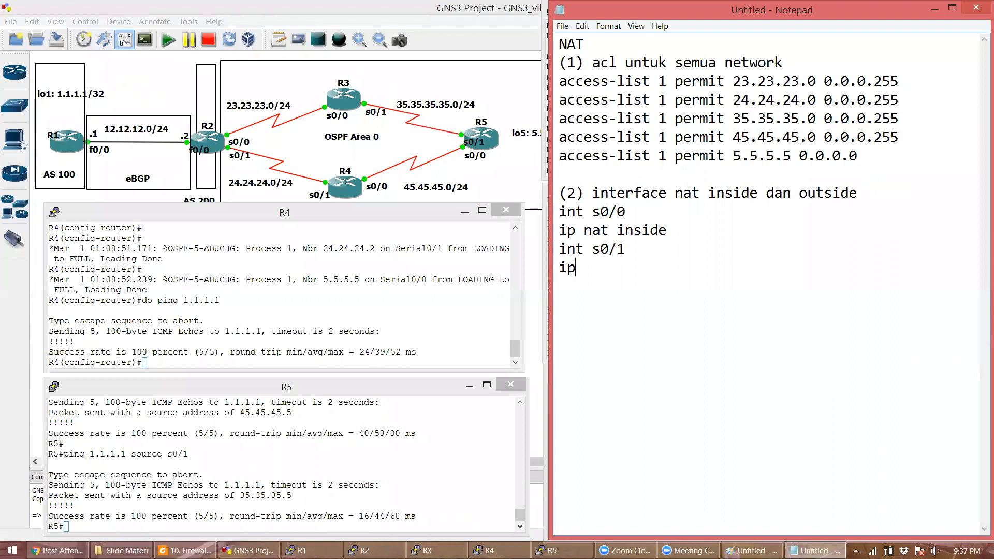
{"action": "type", "text": " nat inside"}
- Add int f0/0 with 'ip nat outside', then begin the step (3) heading
{"action": "key", "text": "Return"}
{"action": "type", "text": "int f0/0"}
{"action": "key", "text": "Return"}
{"action": "type", "text": "ip nat o"}
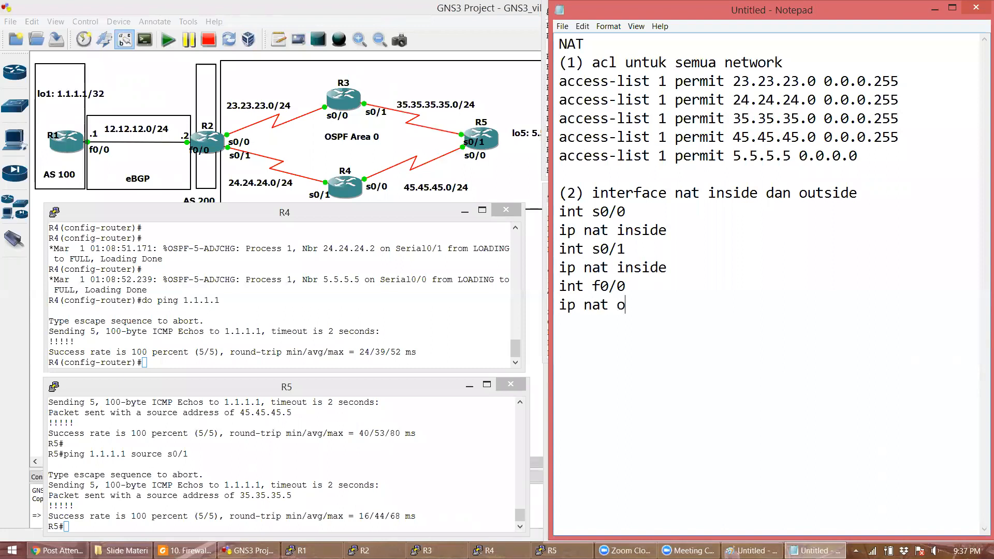
{"action": "type", "text": "utisd"}
{"action": "key", "text": "BackSpace"}
{"action": "key", "text": "BackSpace"}
{"action": "key", "text": "BackSpace"}
{"action": "type", "text": "side"}
{"action": "key", "text": "Return"}
{"action": "key", "text": "Return"}
{"action": "type", "text": "(3) "}
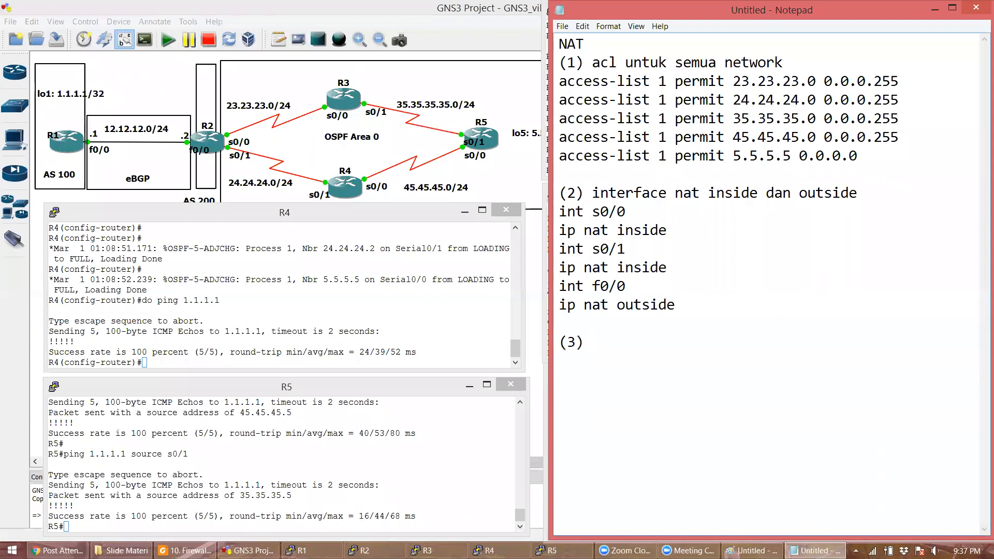
{"action": "type", "text": "translati"}
- Complete the heading '(3) translation private network ke public' and highlight earlier headings while explaining
{"action": "key", "text": "BackSpace"}
{"action": "key", "text": "BackSpace"}
{"action": "key", "text": "BackSpace"}
{"action": "type", "text": "tion "}
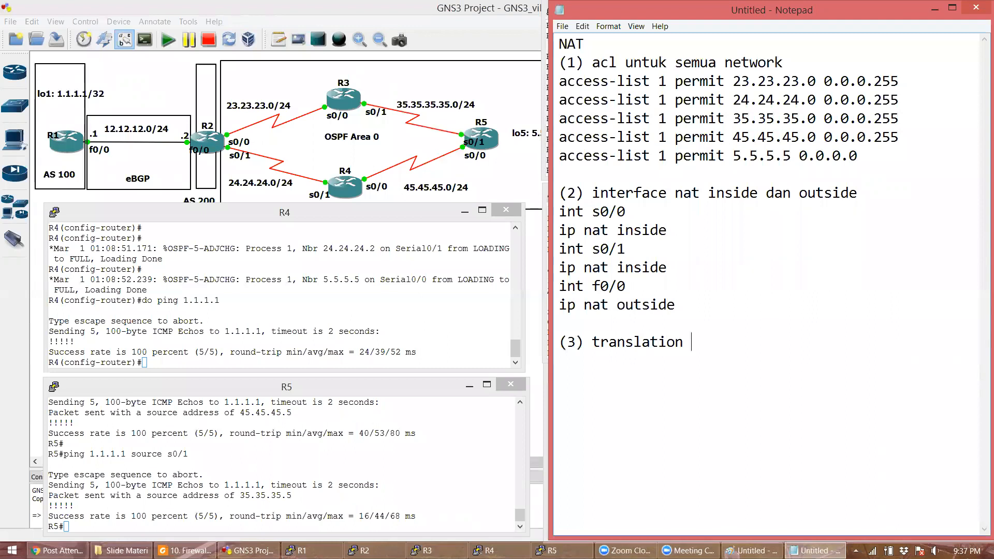
{"action": "type", "text": "priv"}
{"action": "key", "text": "BackSpace"}
{"action": "type", "text": "rivate network ke "}
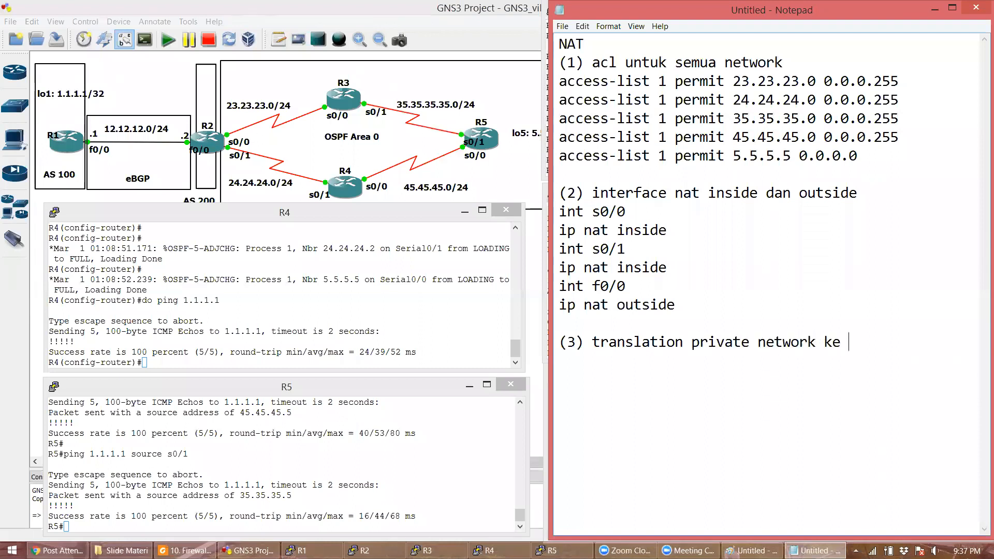
{"action": "type", "text": "public"}
{"action": "left_click_drag", "start_coordinate": [570, 65], "coordinate": [838, 55]}
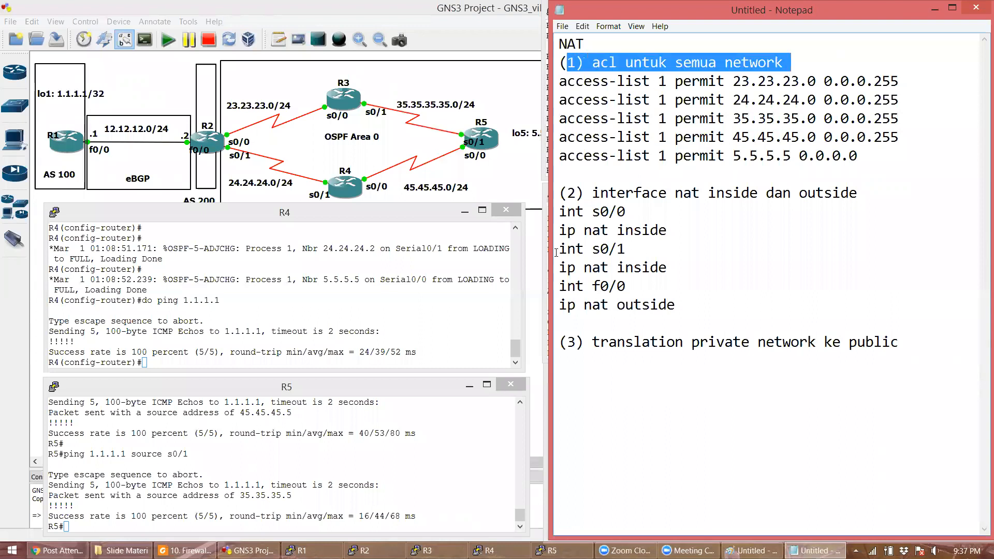
{"action": "left_click", "coordinate": [569, 194]}
{"action": "left_click_drag", "start_coordinate": [559, 193], "coordinate": [675, 192]}
{"action": "left_click", "coordinate": [634, 230]}
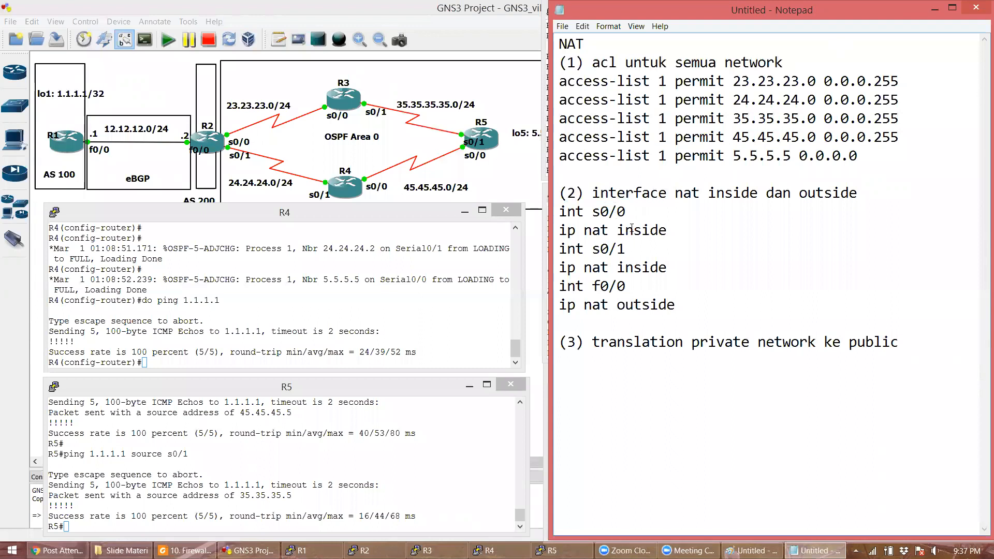
{"action": "double_click", "coordinate": [657, 308]}
{"action": "left_click", "coordinate": [723, 322]}
- Add 'ip nat inside source list 1 int f0/0 overload' under step (3), highlighting overload and int f0/0
{"action": "left_click", "coordinate": [913, 341]}
{"action": "key", "text": "Return"}
{"action": "type", "text": "ip nat inside source list "}
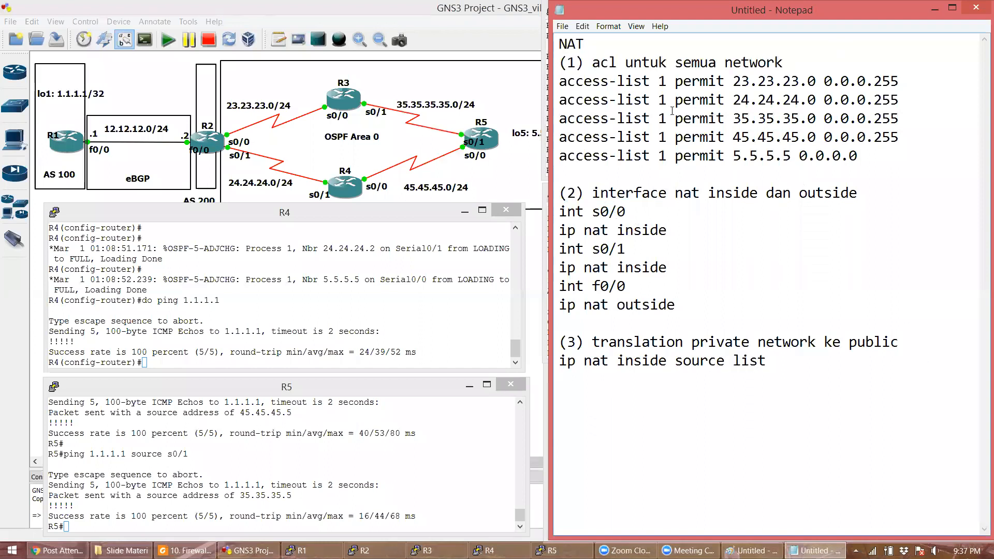
{"action": "type", "text": "1 int f0/0 overload"}
{"action": "key", "text": "Return"}
{"action": "key", "text": "Return"}
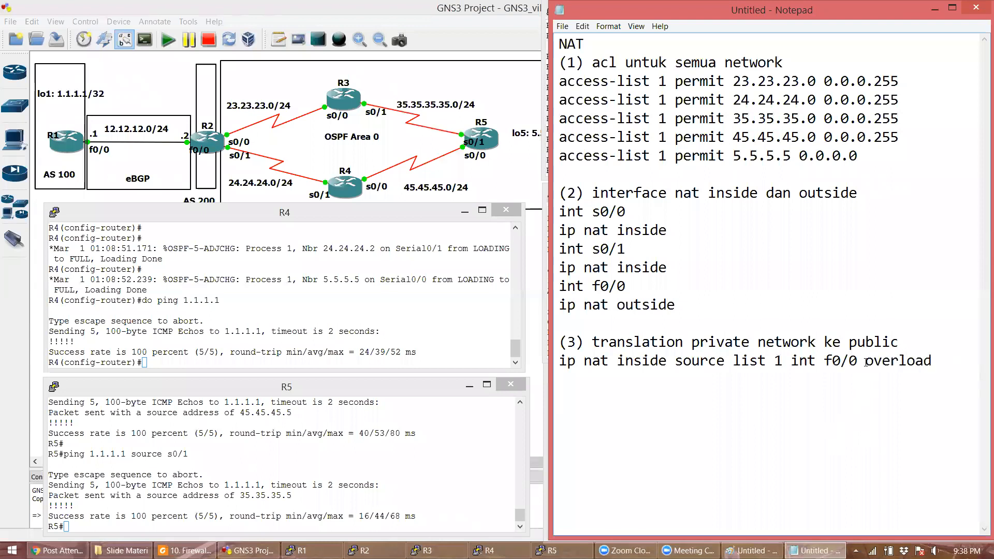
{"action": "left_click_drag", "start_coordinate": [865, 361], "coordinate": [945, 357]}
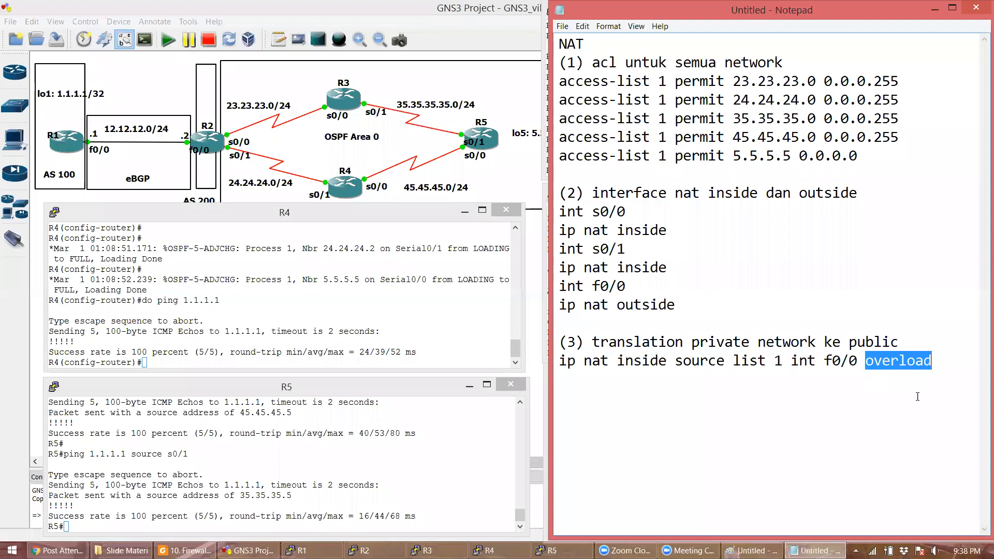
{"action": "left_click", "coordinate": [946, 365]}
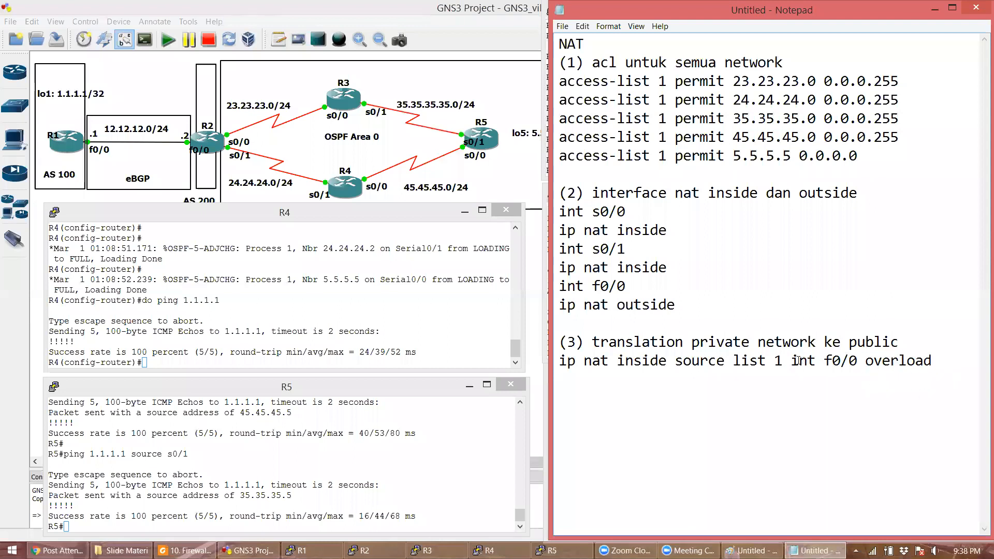
{"action": "left_click_drag", "start_coordinate": [792, 362], "coordinate": [857, 366]}
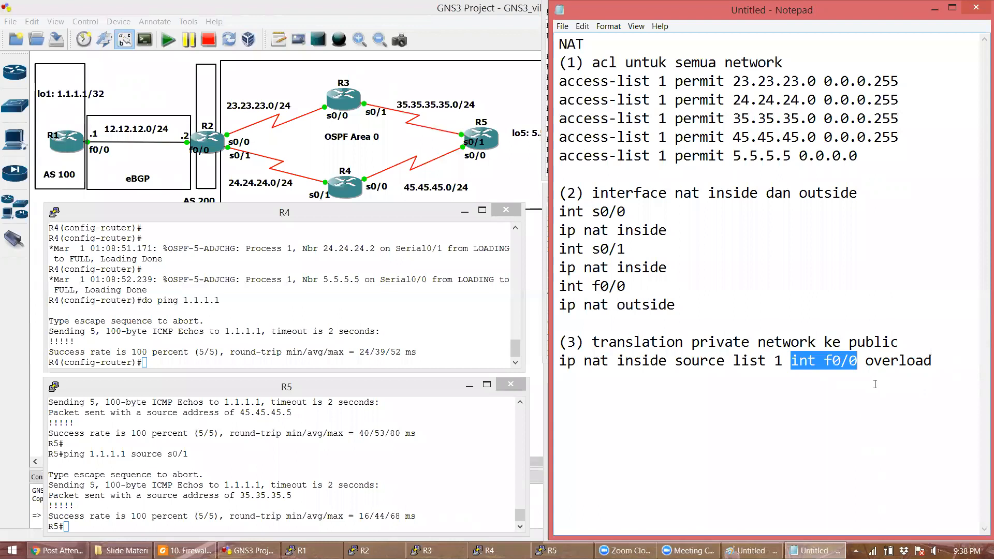
{"action": "left_click", "coordinate": [884, 397]}
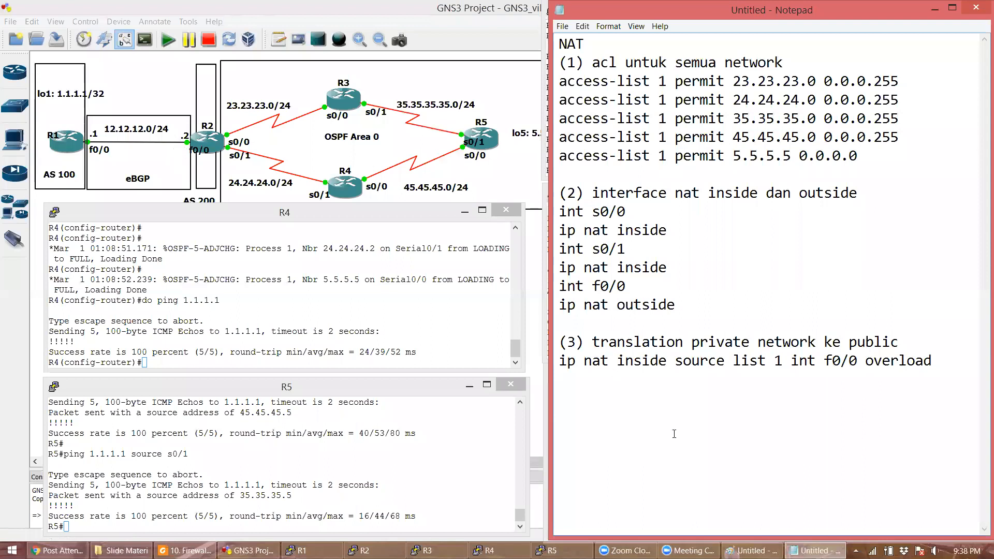
- Write the step heading '(4) redistribute default route di OSPF'
{"action": "type", "text": "(4) redistibure"}
{"action": "key", "text": "BackSpace"}
{"action": "key", "text": "BackSpace"}
{"action": "key", "text": "BackSpace"}
{"action": "type", "text": "te default route"}
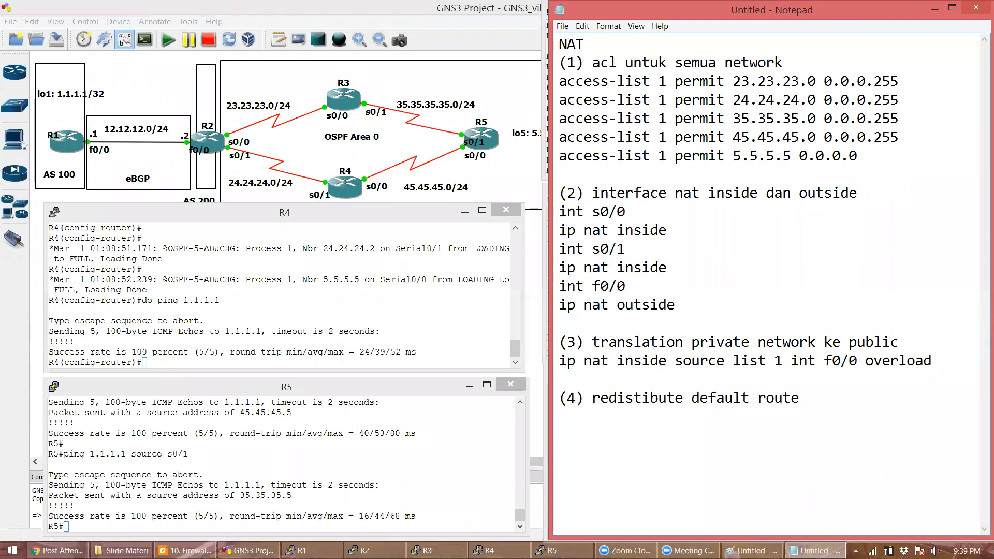
{"action": "type", "text": " di OSPF"}
{"action": "key", "text": "Return"}
{"action": "key", "text": "Return"}
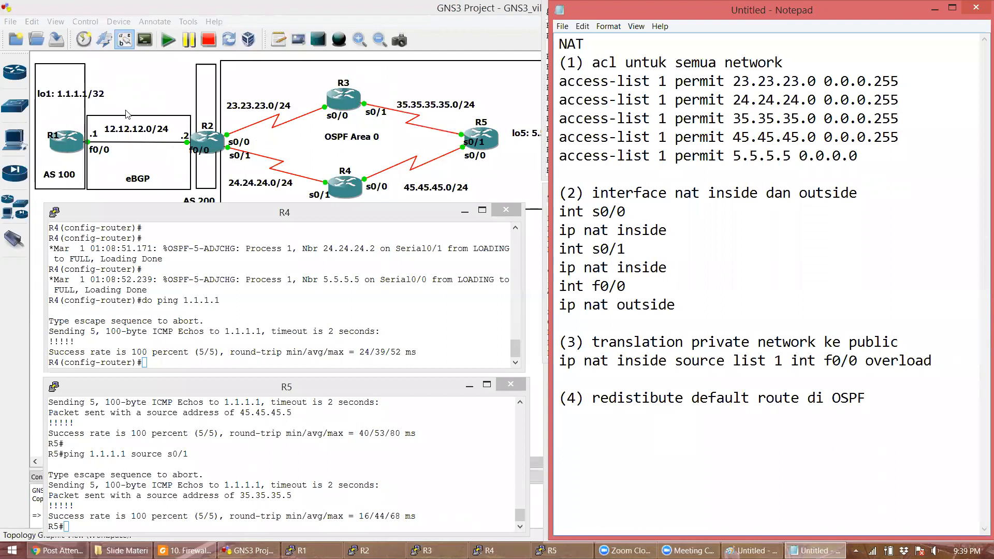
- Add 'router ospf 1' and 'default-information originate always' beneath it, then return to GNS3
{"action": "type", "text": "router ospf 1"}
{"action": "key", "text": "Return"}
{"action": "type", "text": "re"}
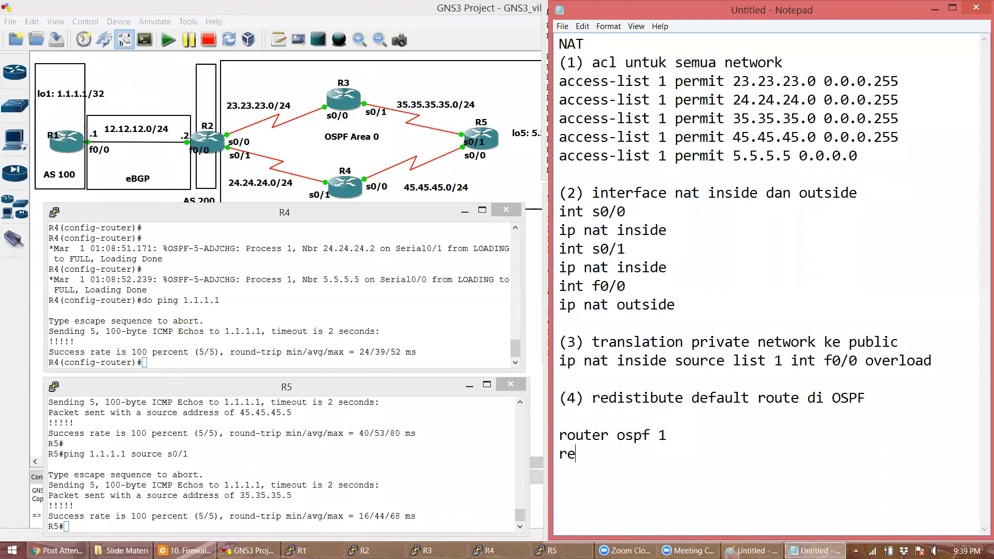
{"action": "key", "text": "BackSpace"}
{"action": "key", "text": "BackSpace"}
{"action": "type", "text": "default-info"}
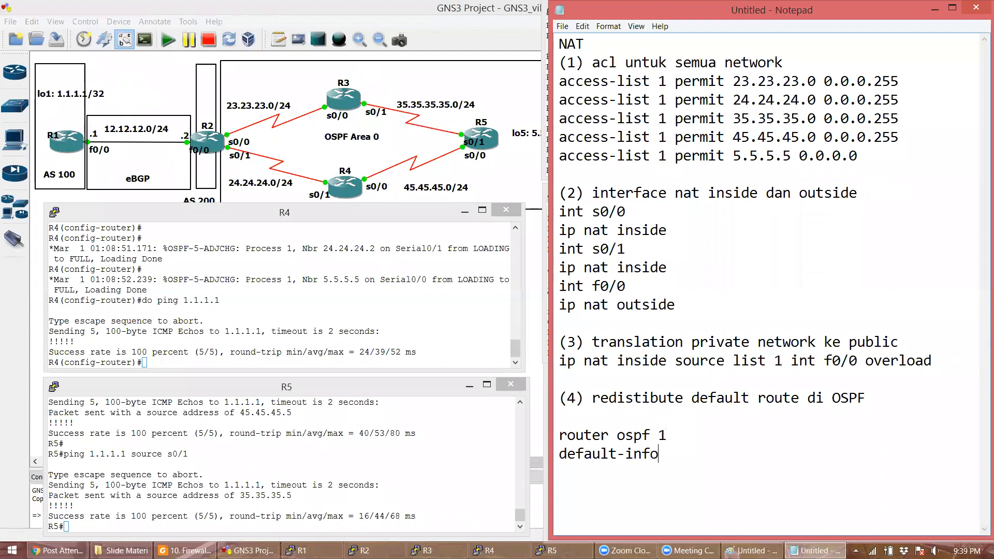
{"action": "type", "text": "rmation originate always"}
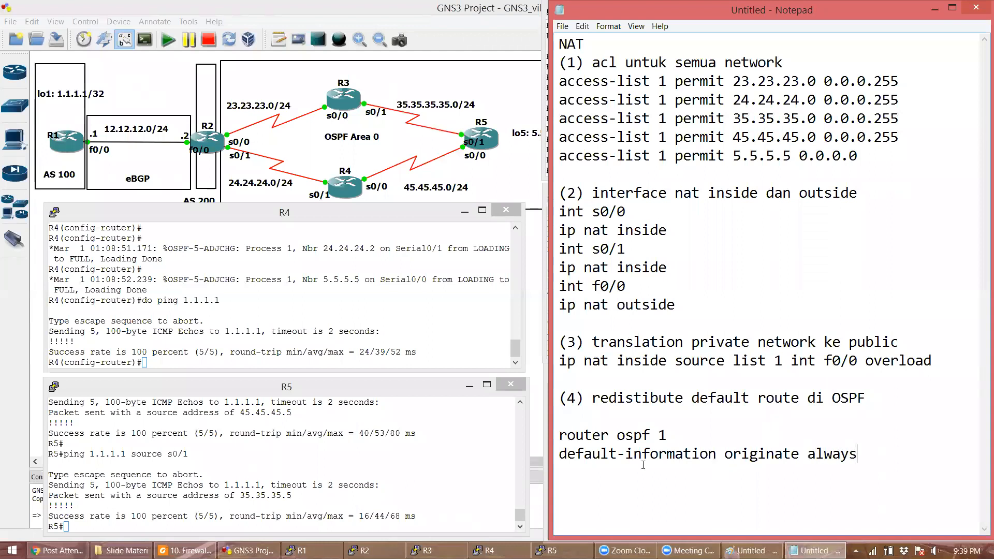
{"action": "left_click_drag", "start_coordinate": [559, 454], "coordinate": [833, 454]}
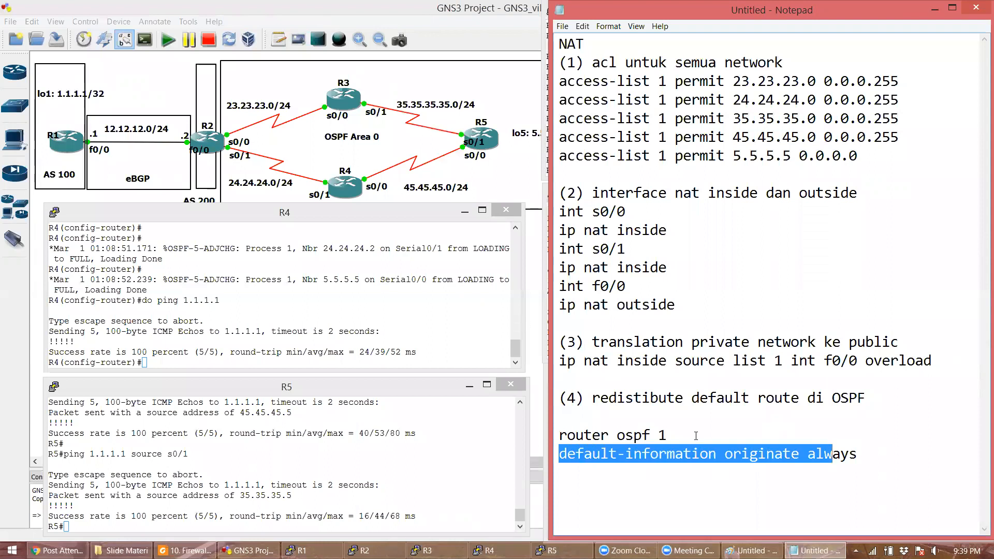
{"action": "double_click", "coordinate": [670, 453]}
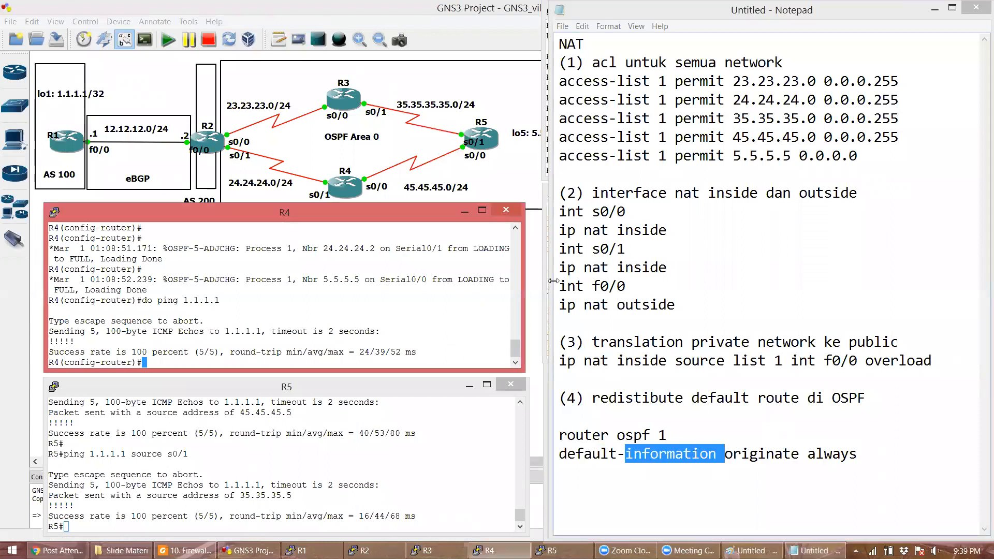
{"action": "left_click", "coordinate": [544, 270]}
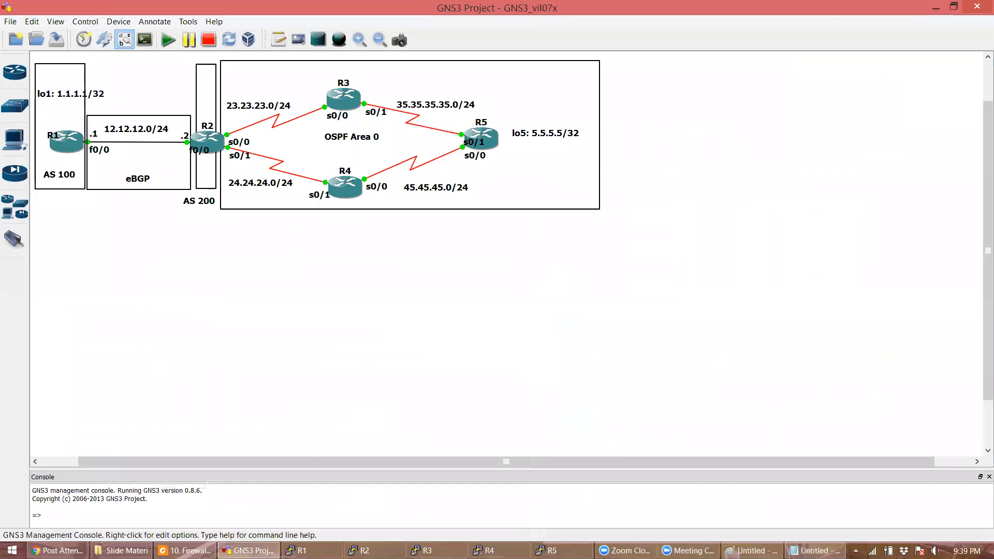
- Review R2's OSPF routing table, minimize the NAT notes, and bring up R3's console
{"action": "left_click", "coordinate": [373, 551]}
{"action": "left_click_drag", "start_coordinate": [980, 341], "coordinate": [973, 271]}
{"action": "left_click_drag", "start_coordinate": [880, 324], "coordinate": [538, 255]}
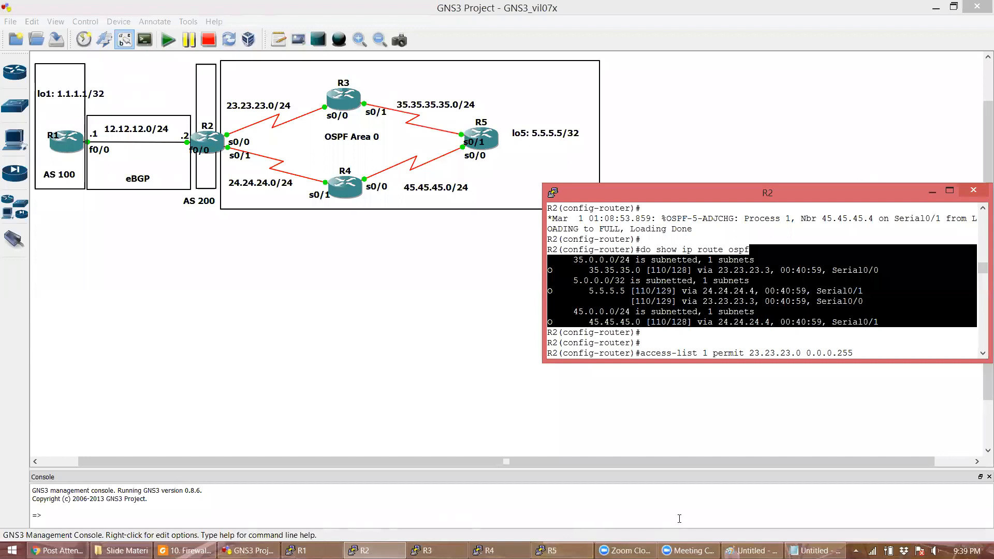
{"action": "left_click", "coordinate": [816, 550]}
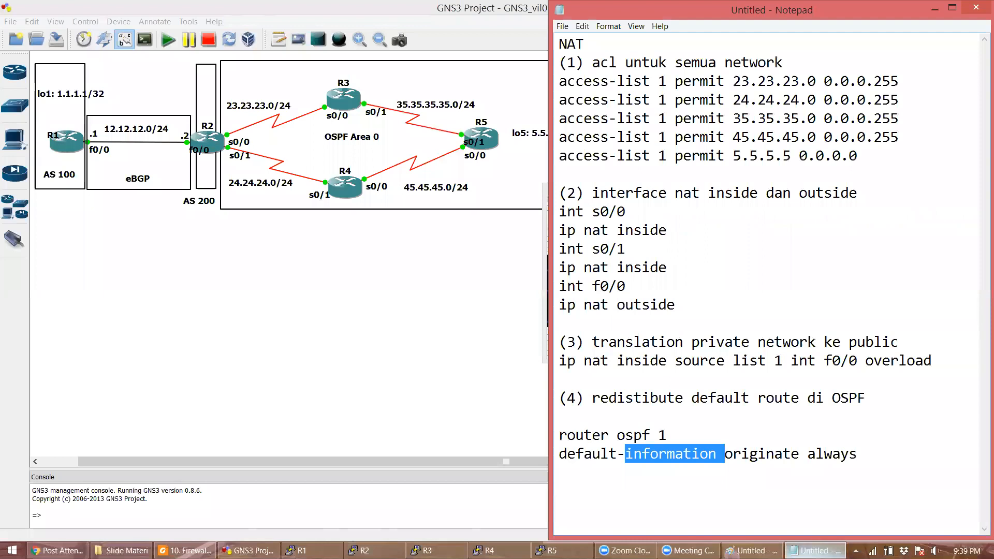
{"action": "left_click", "coordinate": [815, 550]}
{"action": "left_click_drag", "start_coordinate": [981, 270], "coordinate": [981, 344]}
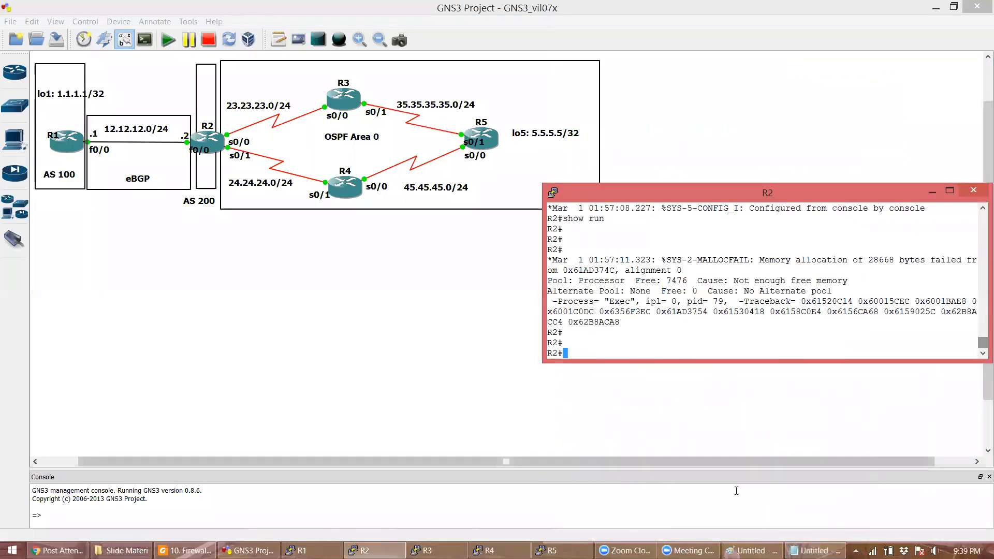
{"action": "left_click", "coordinate": [428, 551]}
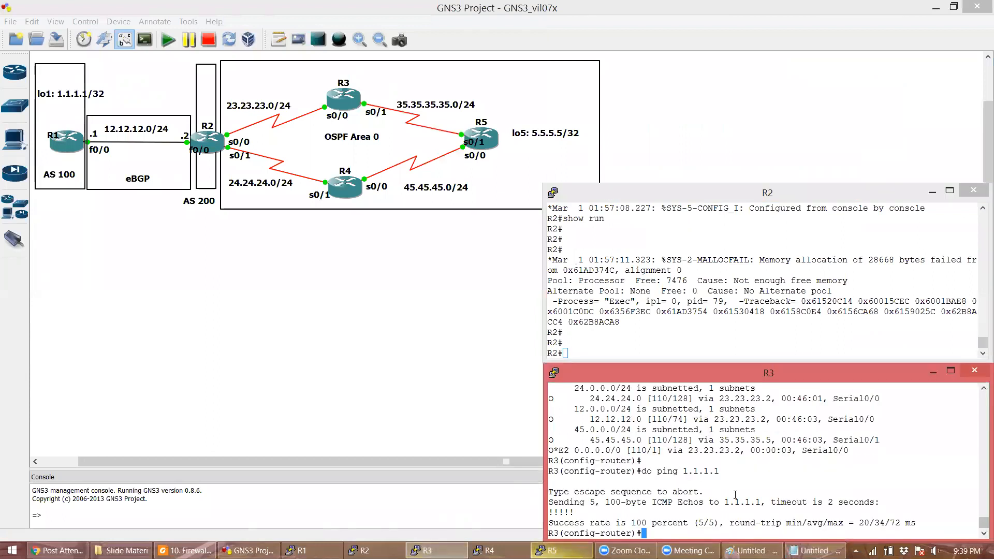
- Highlight R3's O*E2 default route, then run 'show ip route ospf' on R5 and mark its O*E2 route
{"action": "triple_click", "coordinate": [579, 452]}
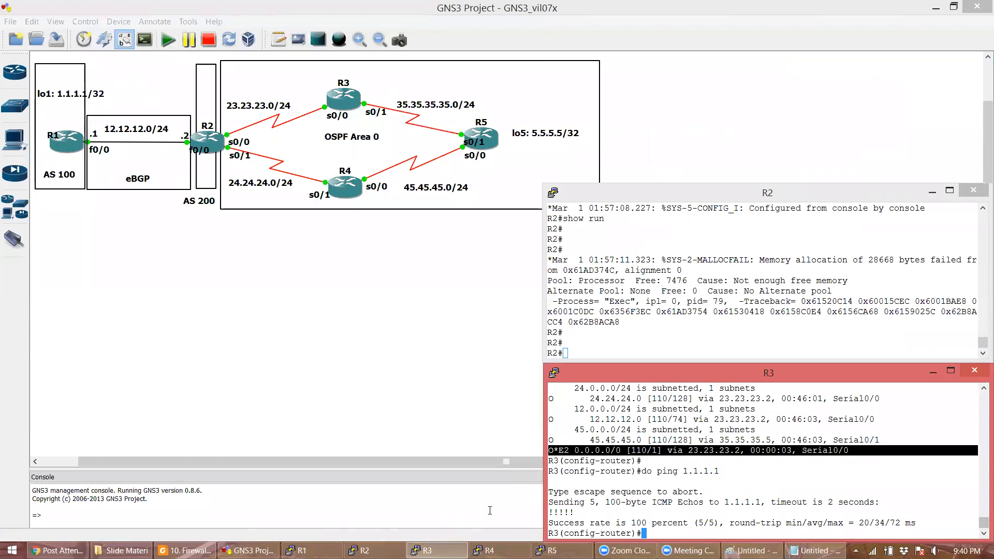
{"action": "left_click", "coordinate": [489, 550]}
{"action": "left_click_drag", "start_coordinate": [516, 345], "coordinate": [515, 247]}
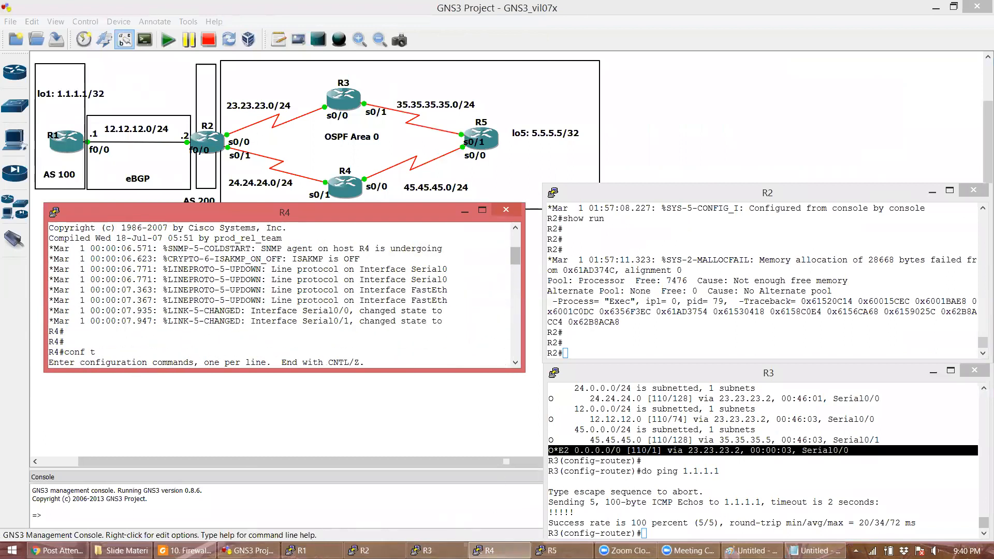
{"action": "left_click", "coordinate": [560, 551]}
{"action": "mouse_move", "coordinate": [520, 510]}
{"action": "left_mouse_down"}
{"action": "mouse_move", "coordinate": [513, 467]}
{"action": "mouse_move", "coordinate": [514, 510]}
{"action": "left_mouse_up"}
{"action": "scroll", "coordinate": [408, 436], "scroll_direction": "down", "scroll_amount": 2}
{"action": "type", "text": "show ip route ospf"}
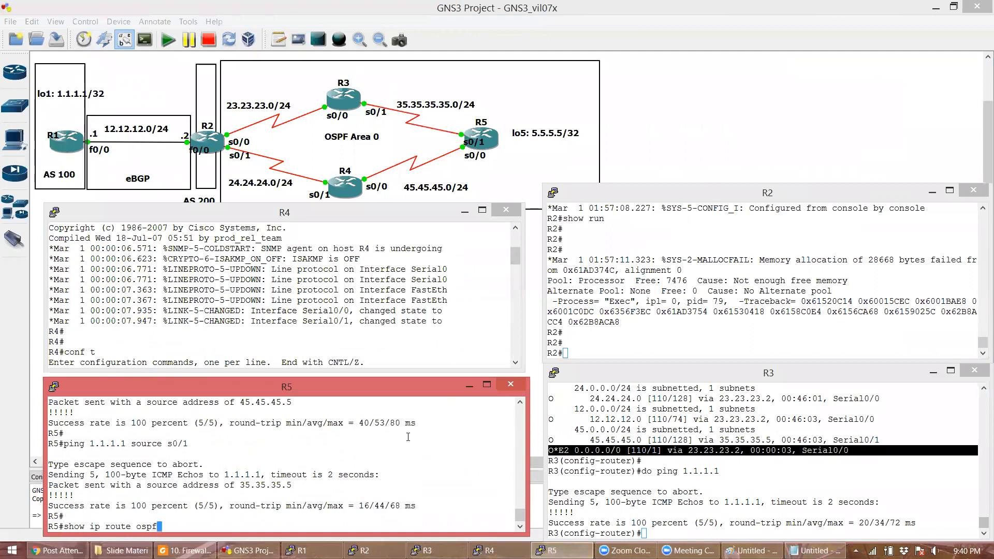
{"action": "key", "text": "Return"}
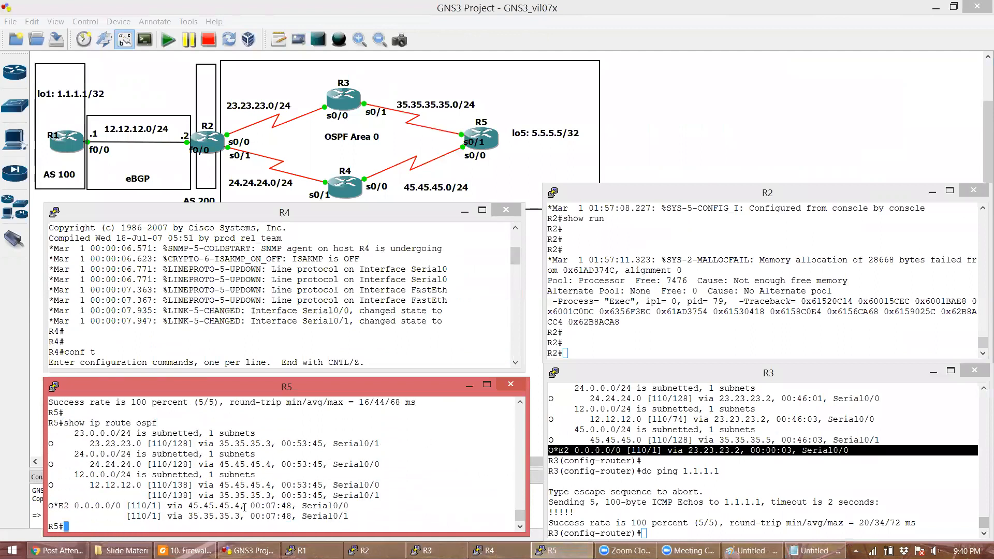
{"action": "triple_click", "coordinate": [136, 506]}
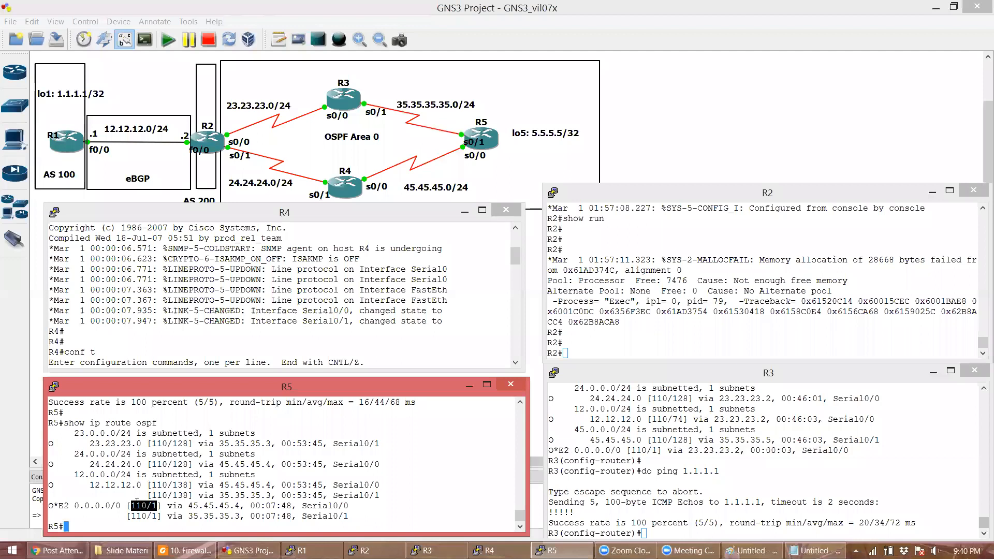
- On R4, exit config mode, run 'show ip route', and highlight the O*E2 route and OSPF external type 2 code
{"action": "left_click", "coordinate": [215, 319]}
{"action": "type", "text": "end"}
{"action": "key", "text": "Return"}
{"action": "key", "text": "Return"}
{"action": "type", "text": "show"}
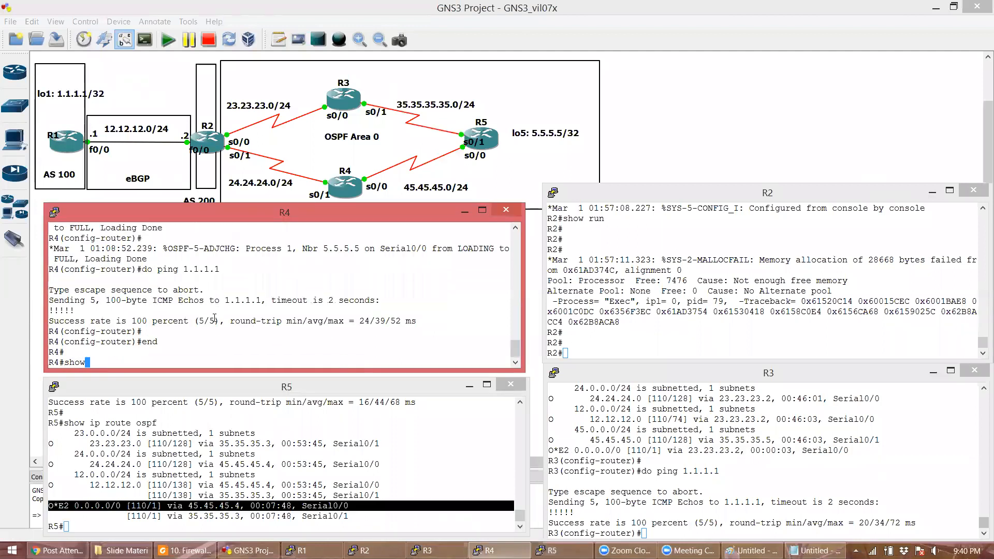
{"action": "type", "text": " ip route"}
{"action": "key", "text": "Return"}
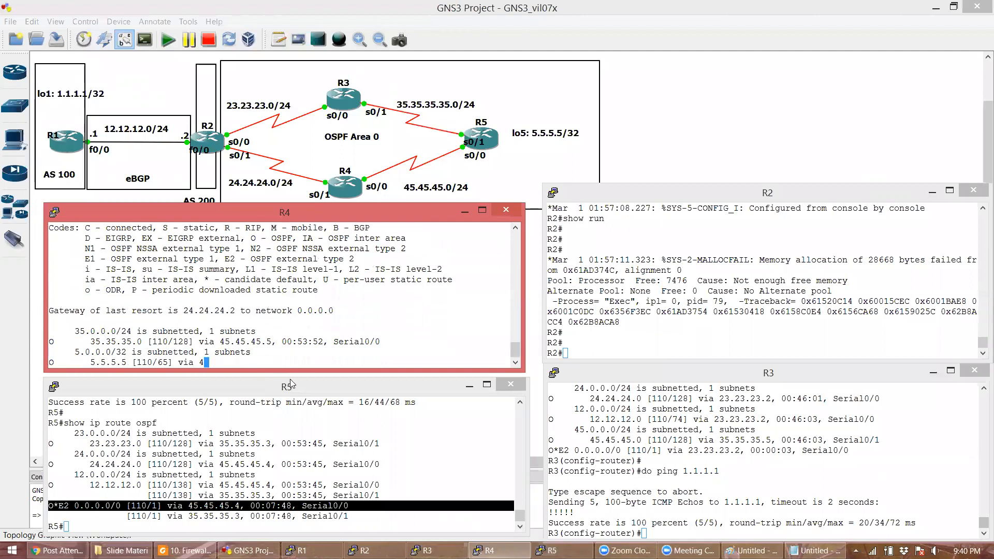
{"action": "triple_click", "coordinate": [98, 352]}
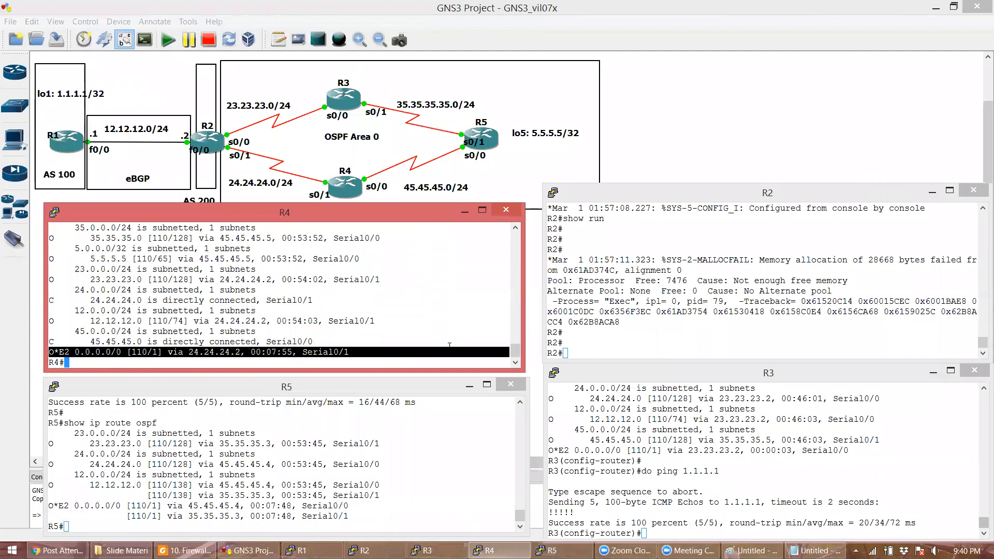
{"action": "left_click_drag", "start_coordinate": [521, 340], "coordinate": [518, 326]}
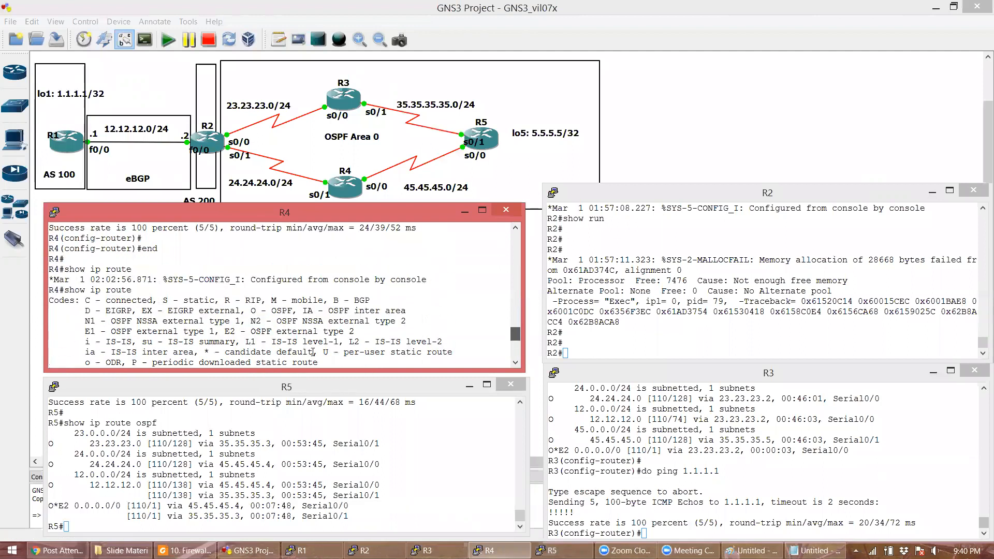
{"action": "triple_click", "coordinate": [251, 332]}
{"action": "left_click", "coordinate": [252, 333]}
{"action": "left_click_drag", "start_coordinate": [251, 333], "coordinate": [370, 331]}
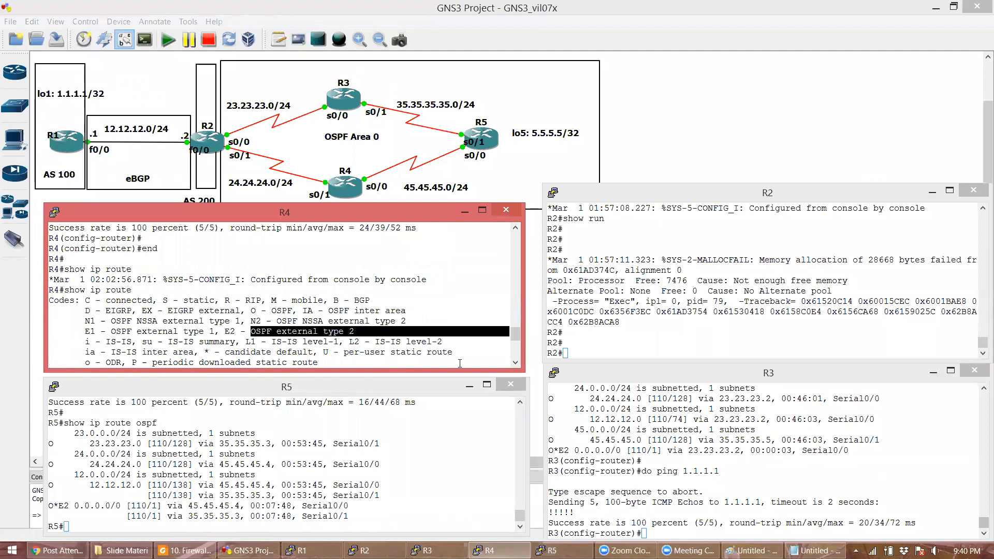
- Bring the NAT notes forward and highlight the 'default-information originate always' line
{"action": "left_click", "coordinate": [704, 475]}
{"action": "left_click", "coordinate": [814, 551]}
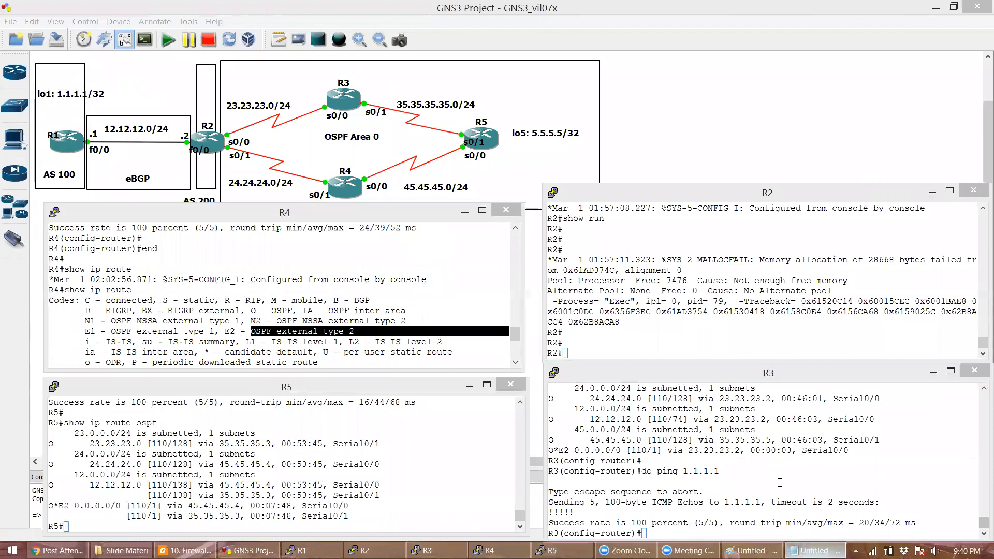
{"action": "left_click_drag", "start_coordinate": [857, 454], "coordinate": [540, 471]}
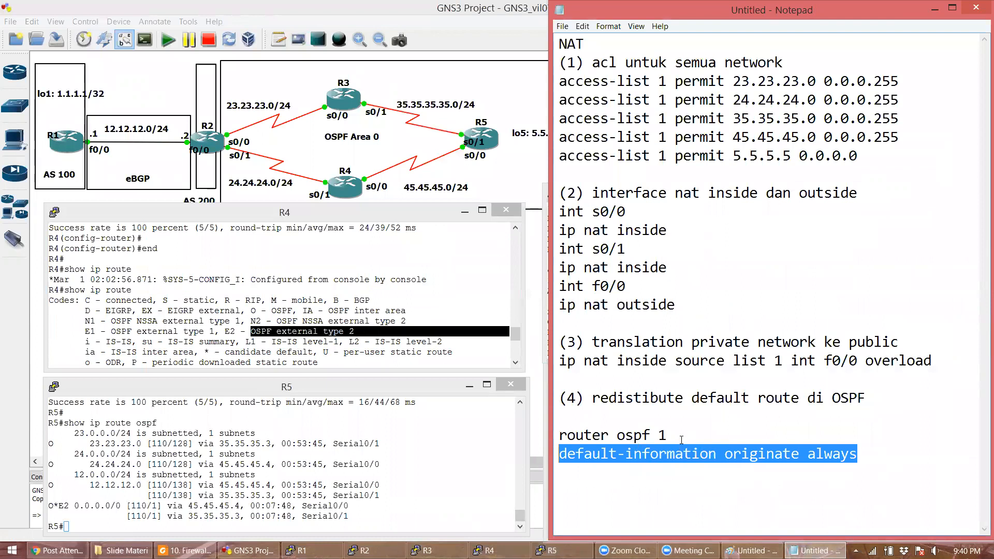
- Highlight 'always' in the default-information line, then bring the R4 and R3 consoles forward
{"action": "left_click", "coordinate": [696, 471]}
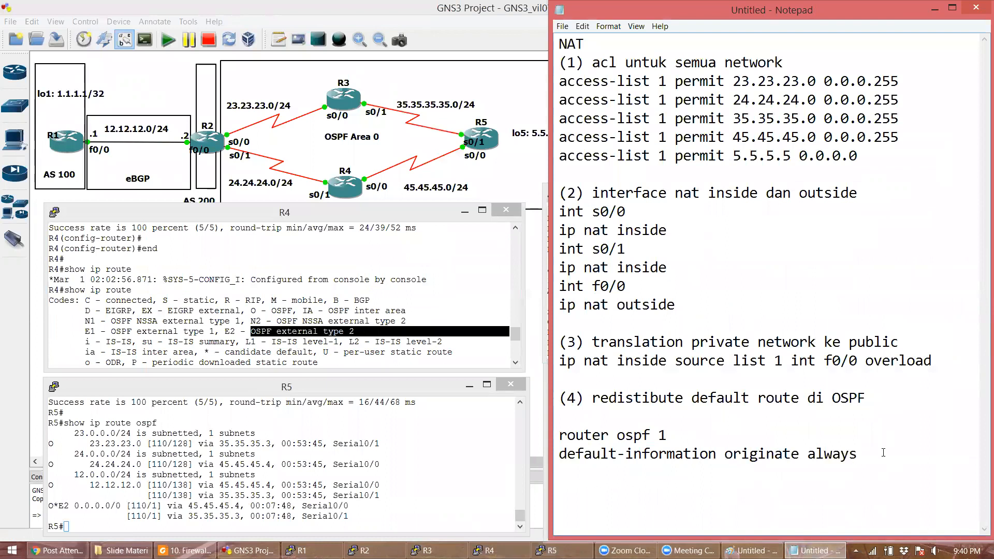
{"action": "left_click_drag", "start_coordinate": [882, 458], "coordinate": [808, 465]}
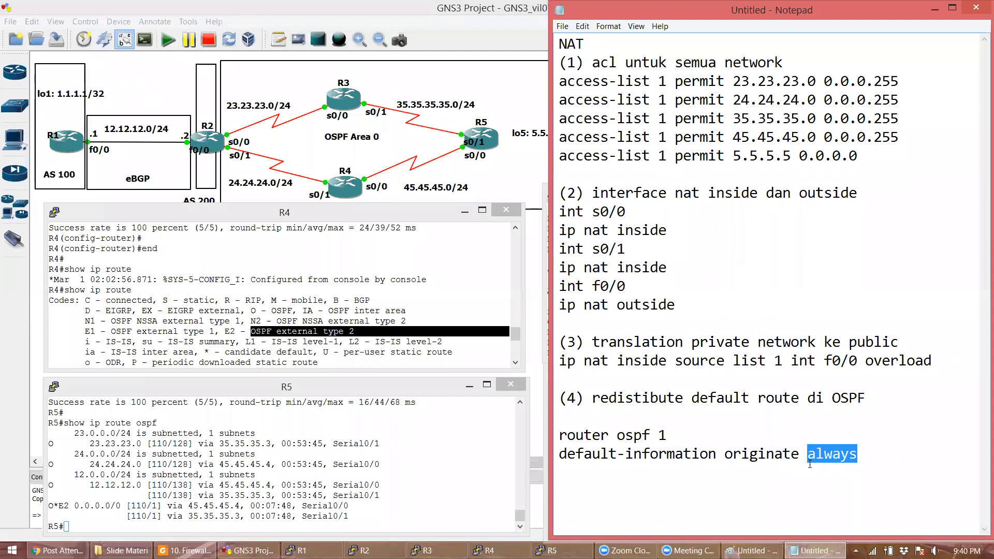
{"action": "left_click", "coordinate": [868, 452]}
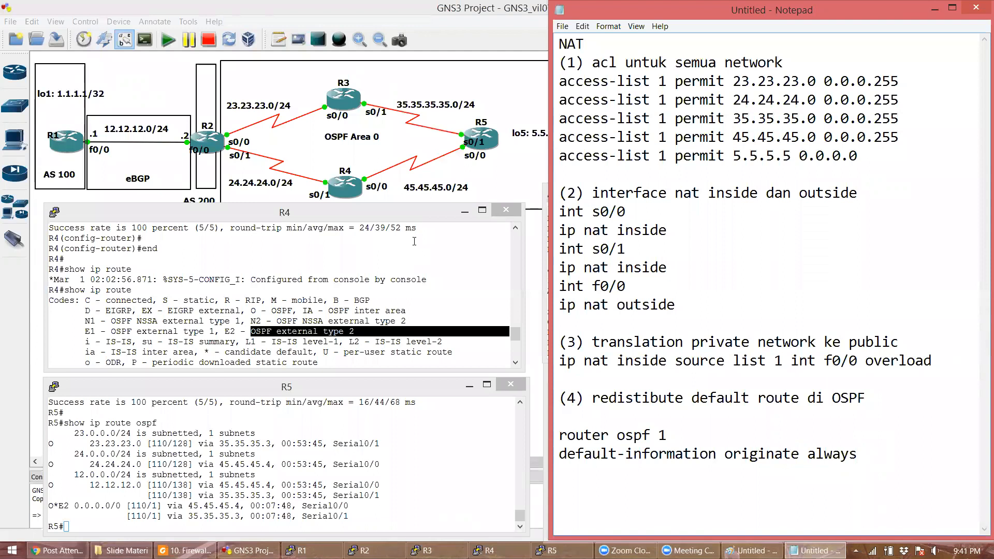
{"action": "left_click", "coordinate": [283, 322]}
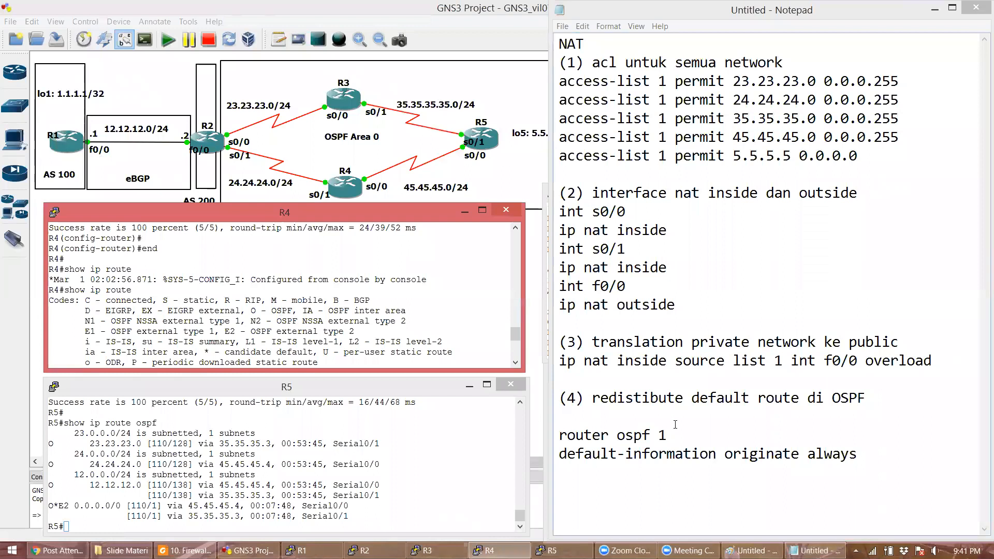
{"action": "left_click", "coordinate": [427, 550]}
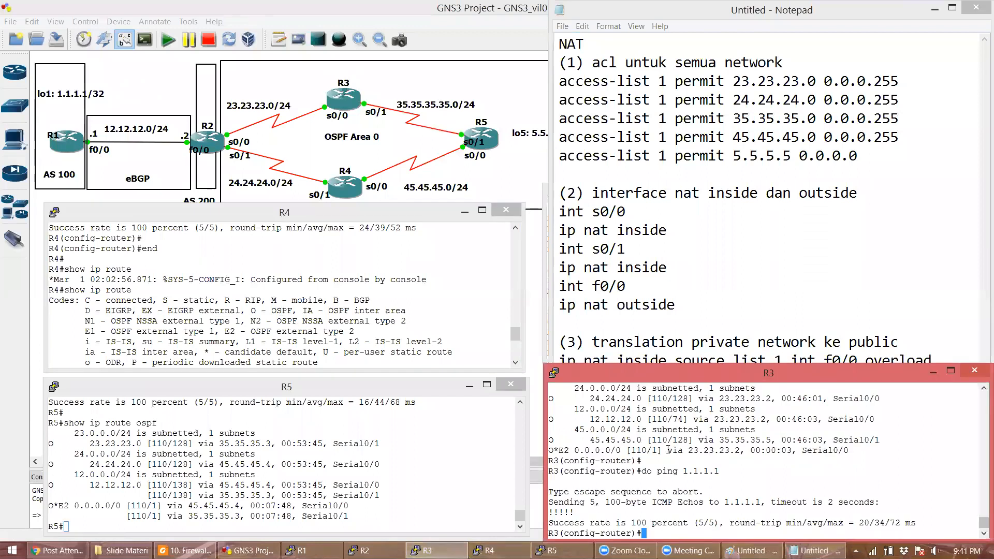
- Ping 1.1.1.1 from R3, R4 and R5
{"action": "type", "text": "end"}
{"action": "key", "text": "Return"}
{"action": "key", "text": "Return"}
{"action": "type", "text": "ping 1.1.1.1"}
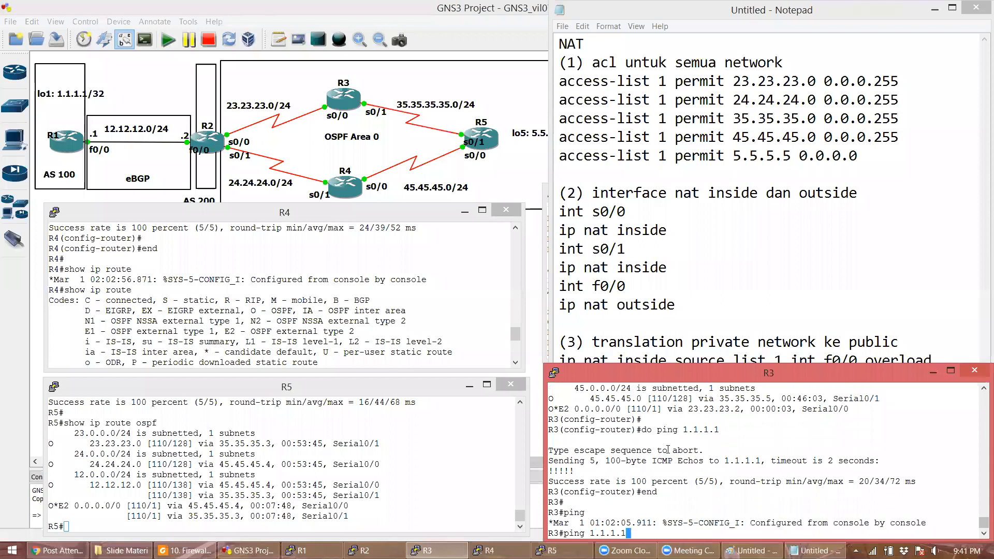
{"action": "key", "text": "Return"}
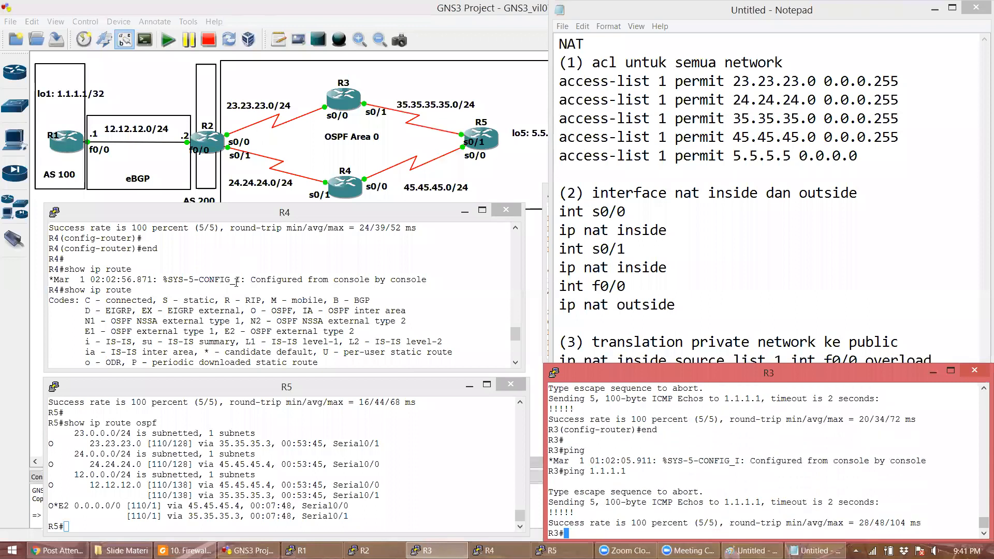
{"action": "left_click", "coordinate": [236, 282]}
{"action": "type", "text": "ping 1.1.1.1"}
{"action": "key", "text": "Return"}
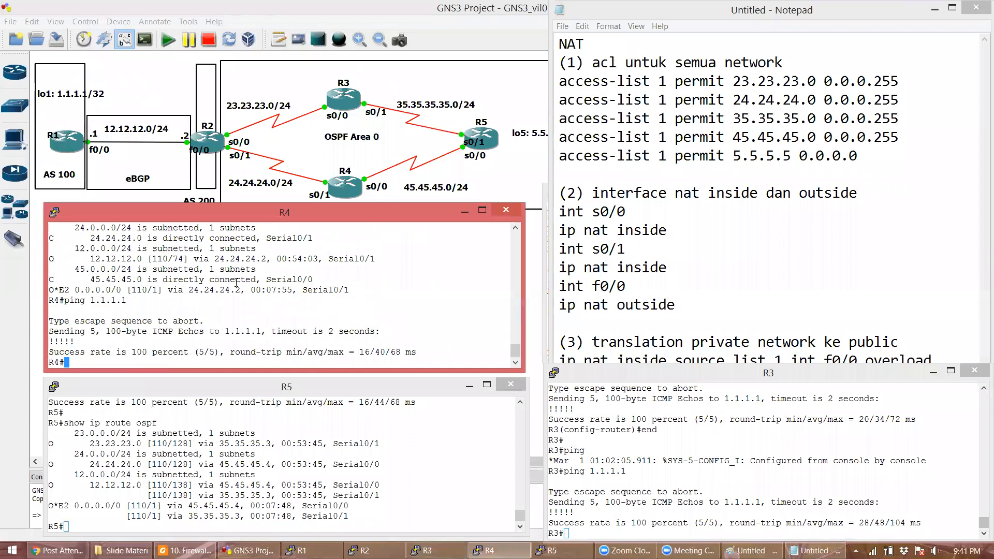
{"action": "left_click", "coordinate": [278, 433]}
{"action": "type", "text": "ping 1.1.1.1"}
{"action": "key", "text": "Return"}
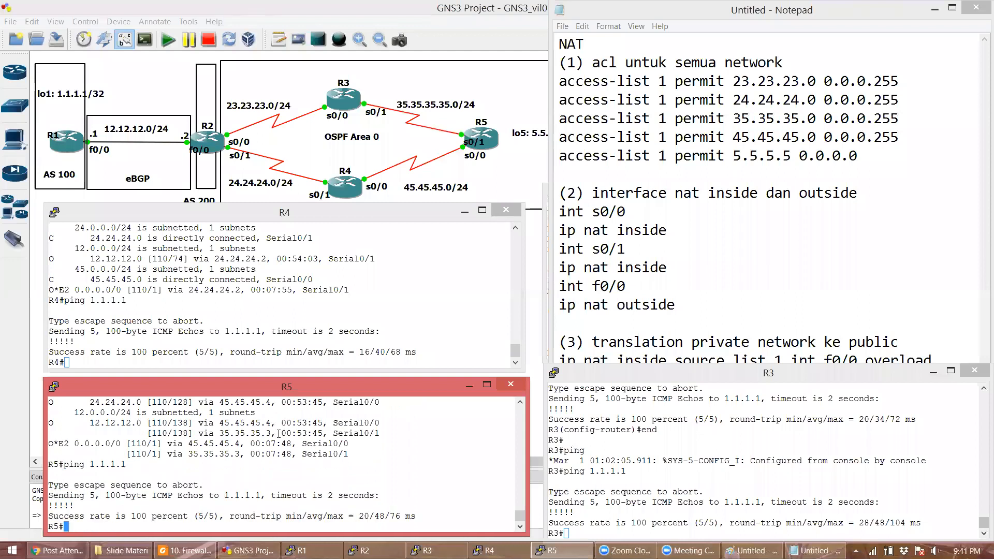
- Run traceroute 1.1.1.1 on R5 several times, then list its OSPF routes with 'show ip route ospf'
{"action": "key", "text": "Return"}
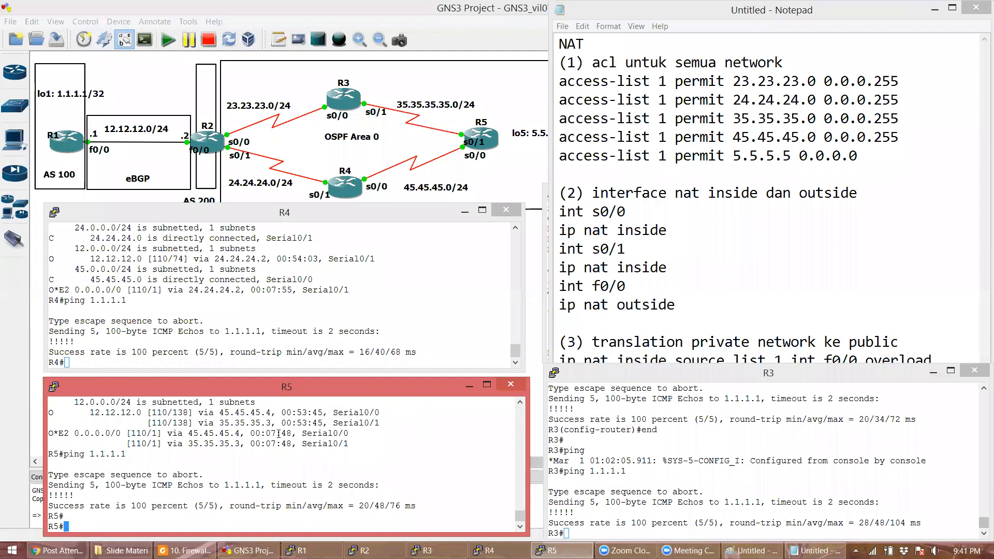
{"action": "type", "text": "traceroute 1.1.1.1"}
{"action": "key", "text": "Return"}
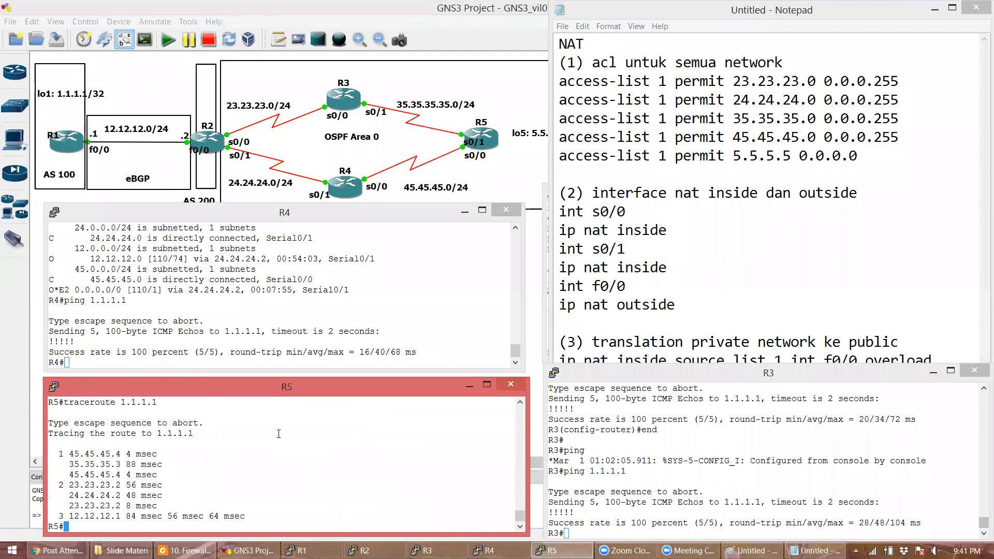
{"action": "key", "text": "Up"}
{"action": "key", "text": "Return"}
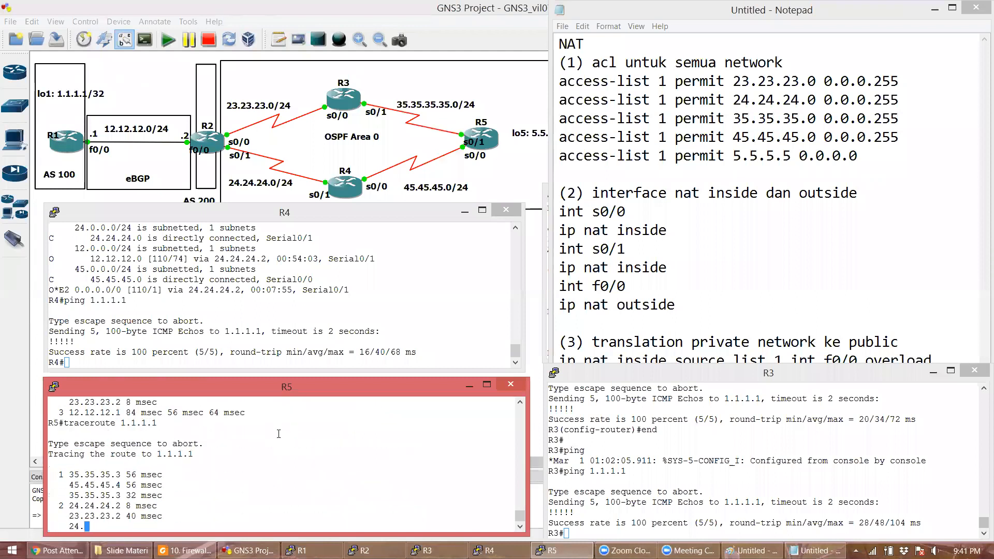
{"action": "key", "text": "Up"}
{"action": "key", "text": "Return"}
{"action": "key", "text": "Up"}
{"action": "key", "text": "Return"}
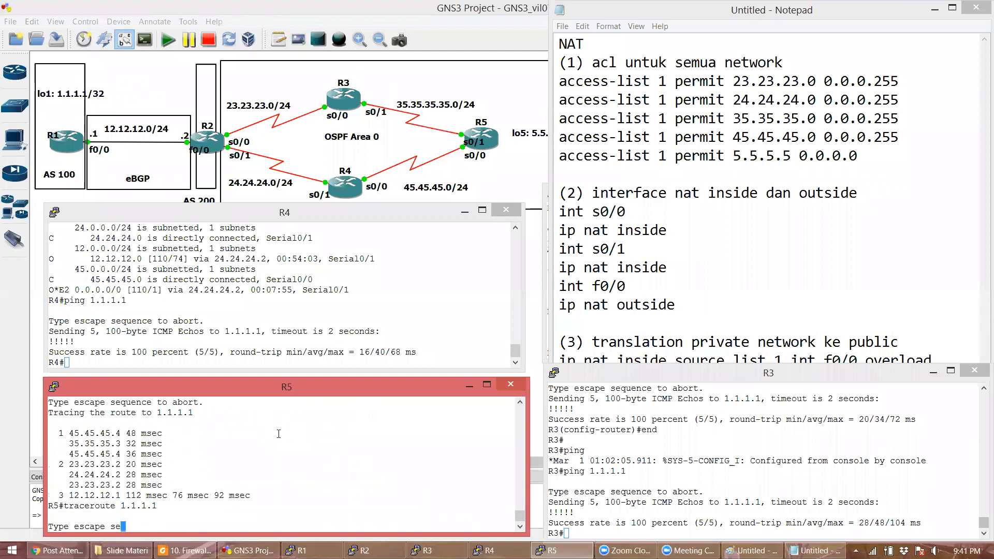
{"action": "key", "text": "Return"}
{"action": "type", "text": "s"}
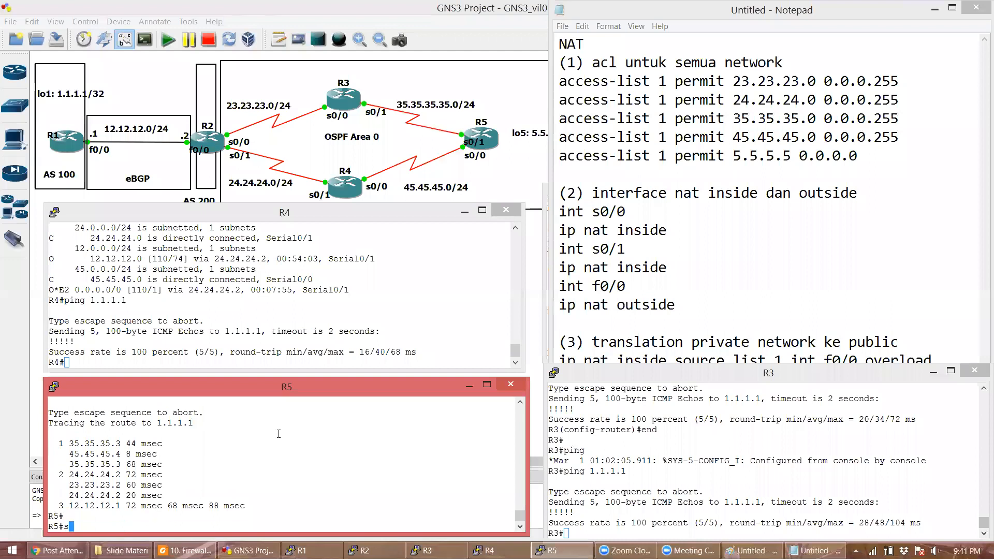
{"action": "type", "text": "how ip route ospf"}
{"action": "key", "text": "Return"}
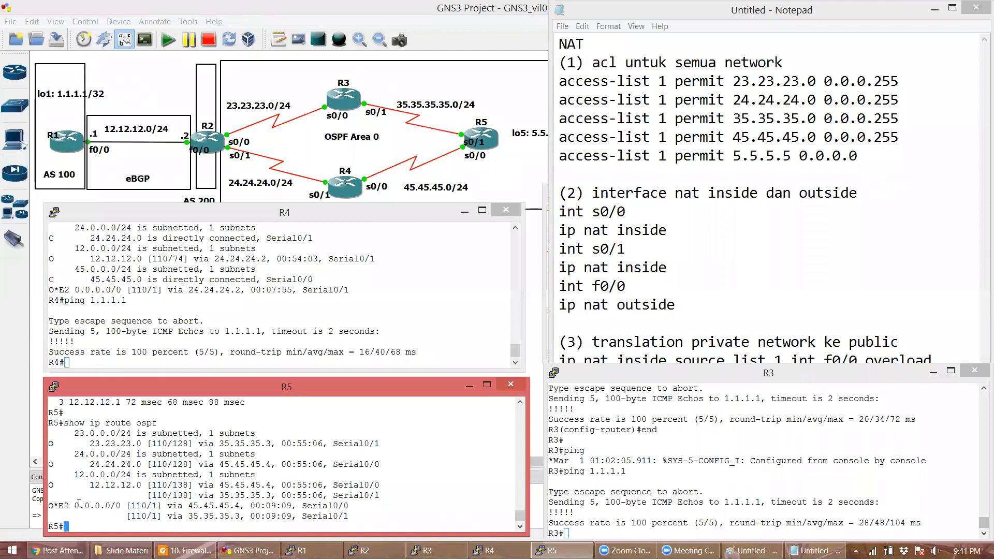
- Highlight R5's O*E2 0.0.0.0/0 route and its next hops 45.45.45.4 and 35.35.35.3
{"action": "left_click_drag", "start_coordinate": [75, 504], "coordinate": [126, 506]}
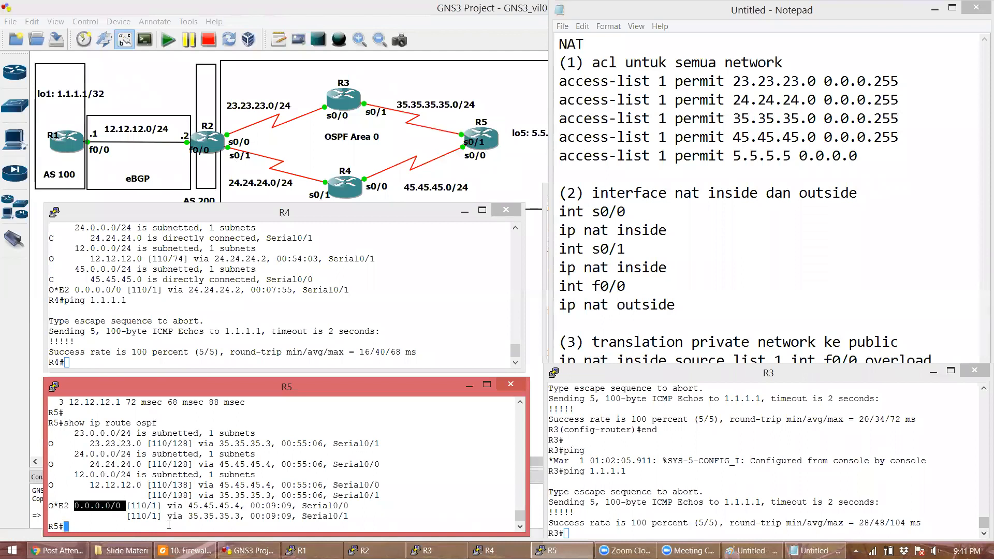
{"action": "double_click", "coordinate": [196, 506]}
{"action": "double_click", "coordinate": [215, 516]}
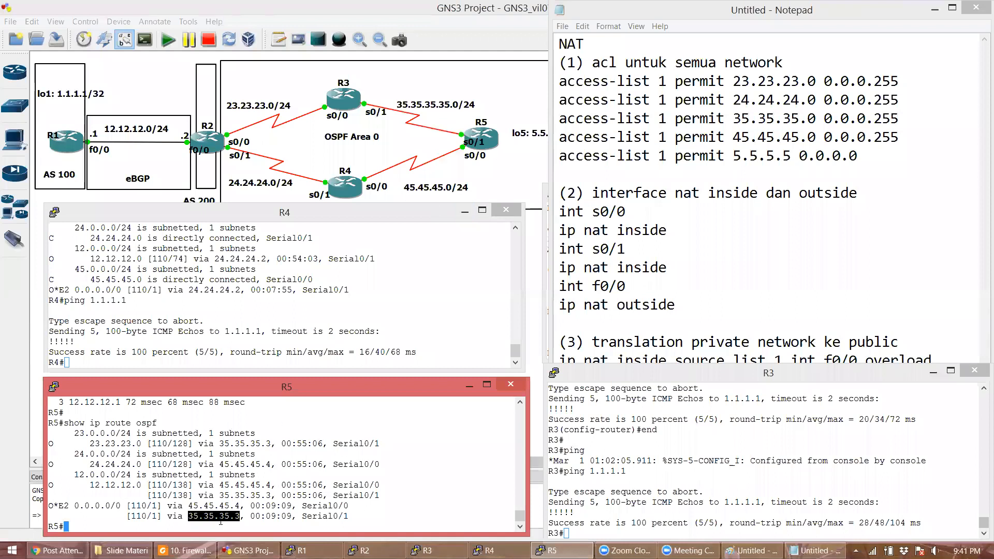
{"action": "triple_click", "coordinate": [214, 506]}
{"action": "left_click", "coordinate": [214, 506]}
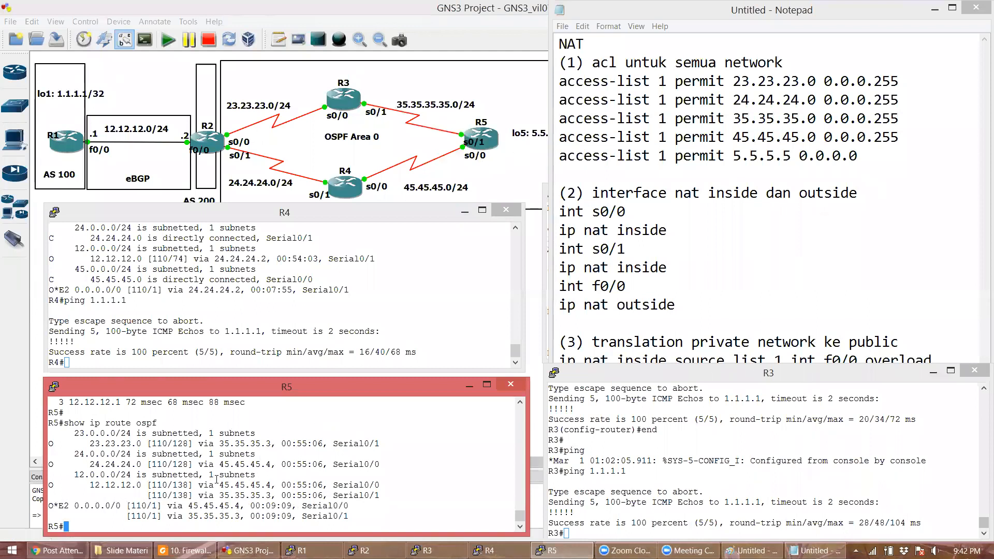
- Highlight the [110/1] metric on R5's default route, then bring the NAT notes forward
{"action": "triple_click", "coordinate": [155, 506]}
{"action": "left_click_drag", "start_coordinate": [148, 505], "coordinate": [155, 507]}
{"action": "left_click", "coordinate": [153, 519]}
{"action": "left_click", "coordinate": [625, 310]}
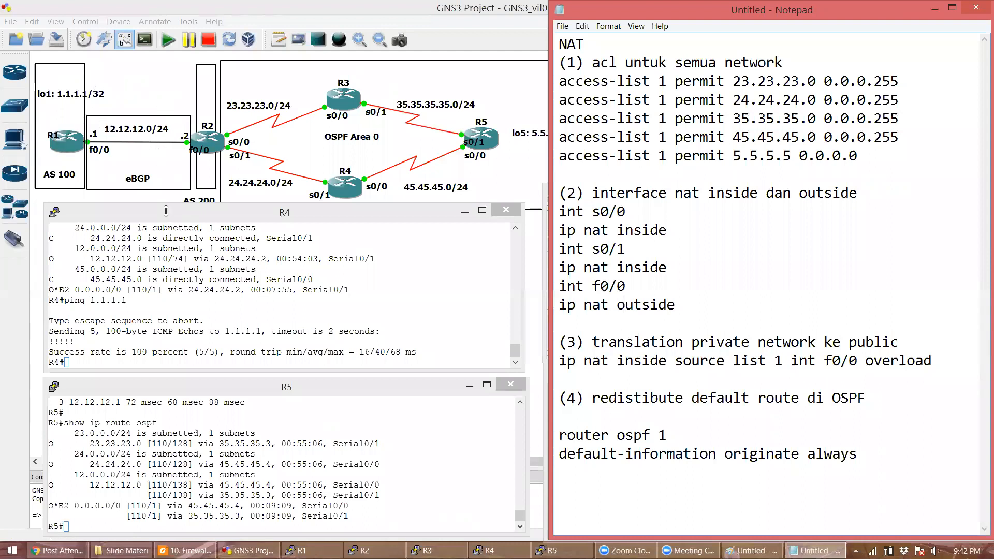
{"action": "left_click_drag", "start_coordinate": [166, 211], "coordinate": [166, 220]}
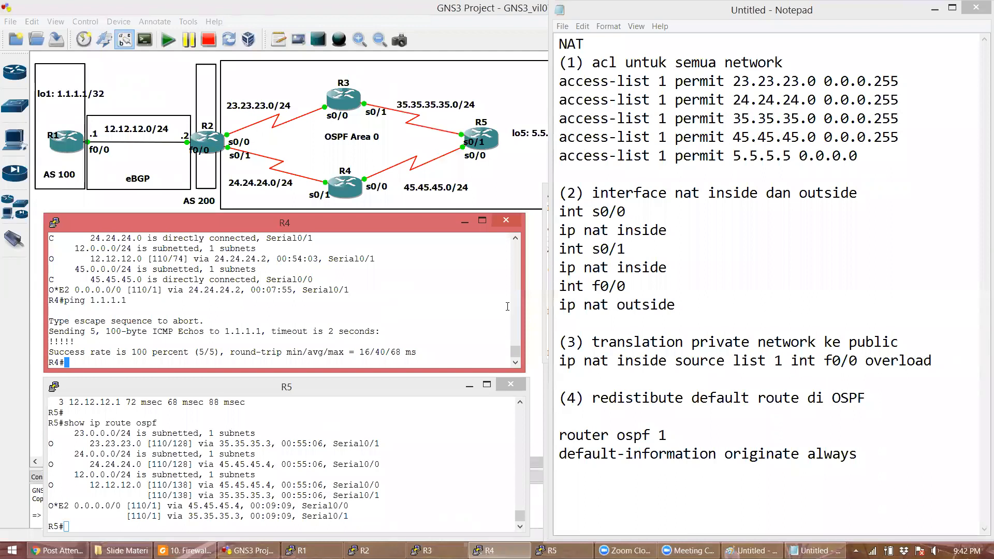
{"action": "left_click", "coordinate": [763, 262]}
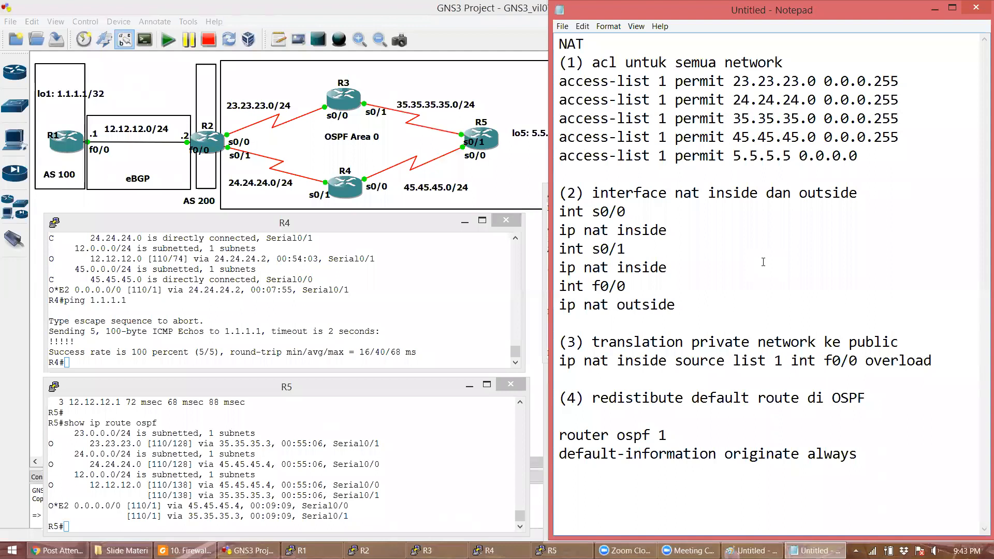
{"action": "left_click", "coordinate": [304, 278]}
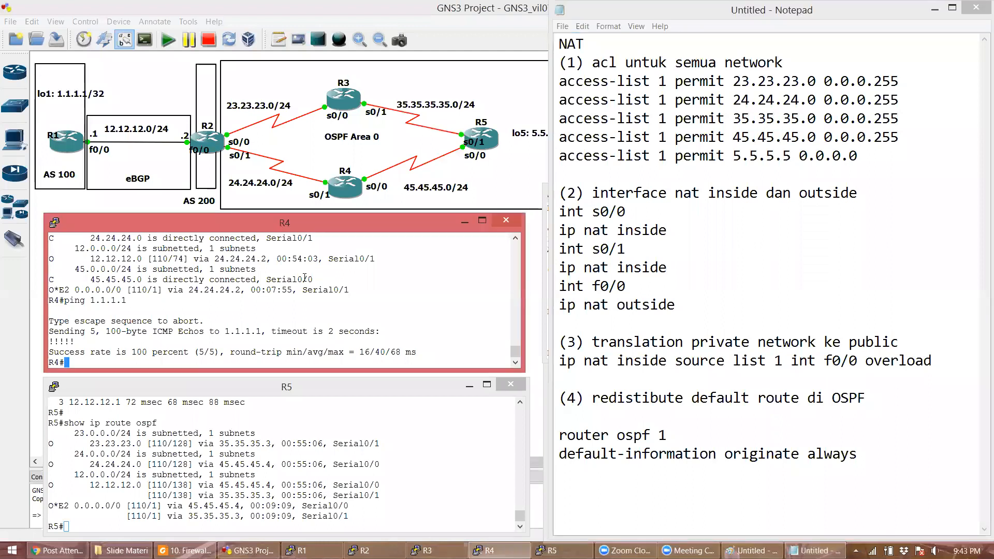
{"action": "left_click", "coordinate": [332, 431]}
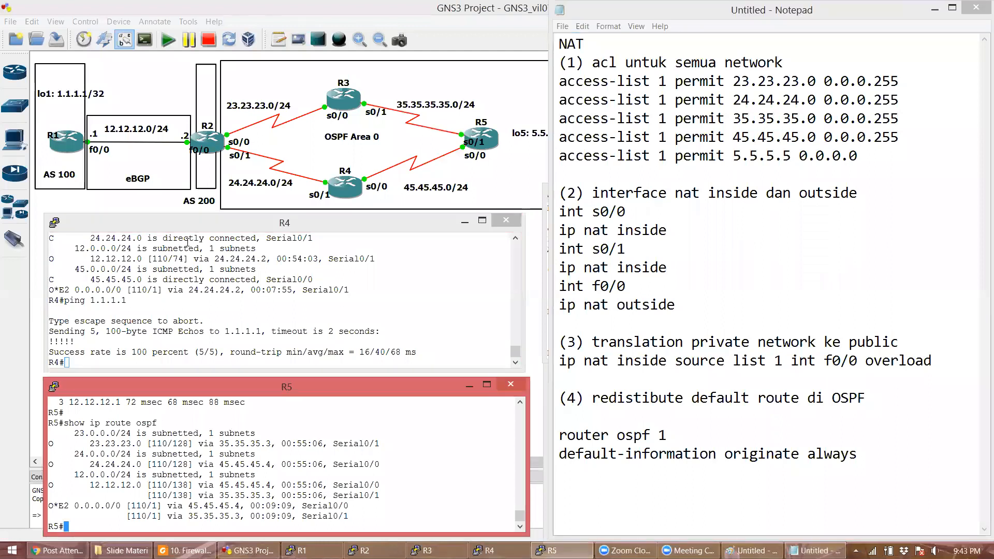